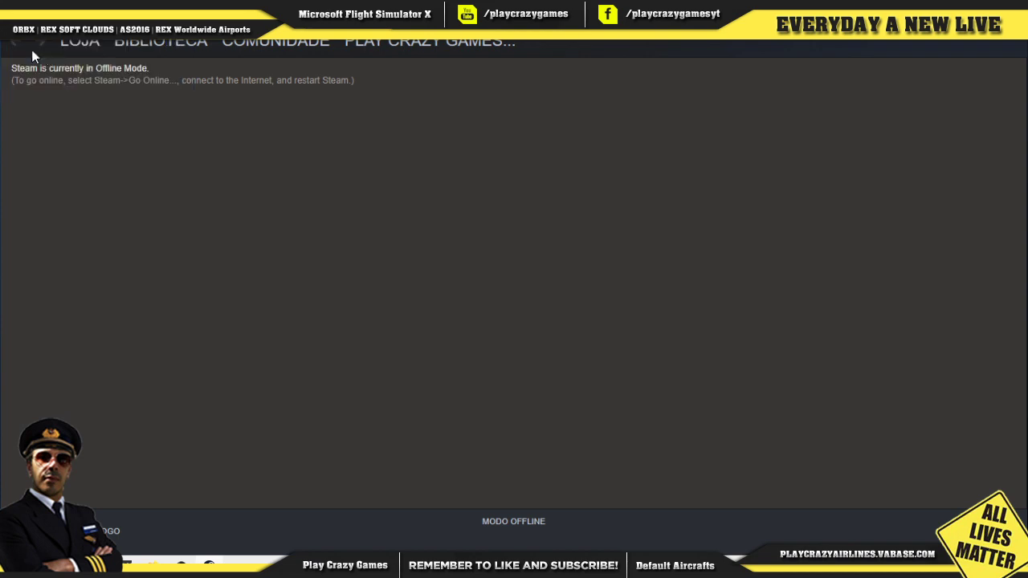
Step: Search the Steam store for fsx and open the Microsoft Flight Simulator X: Steam Edition product page
click(462, 310)
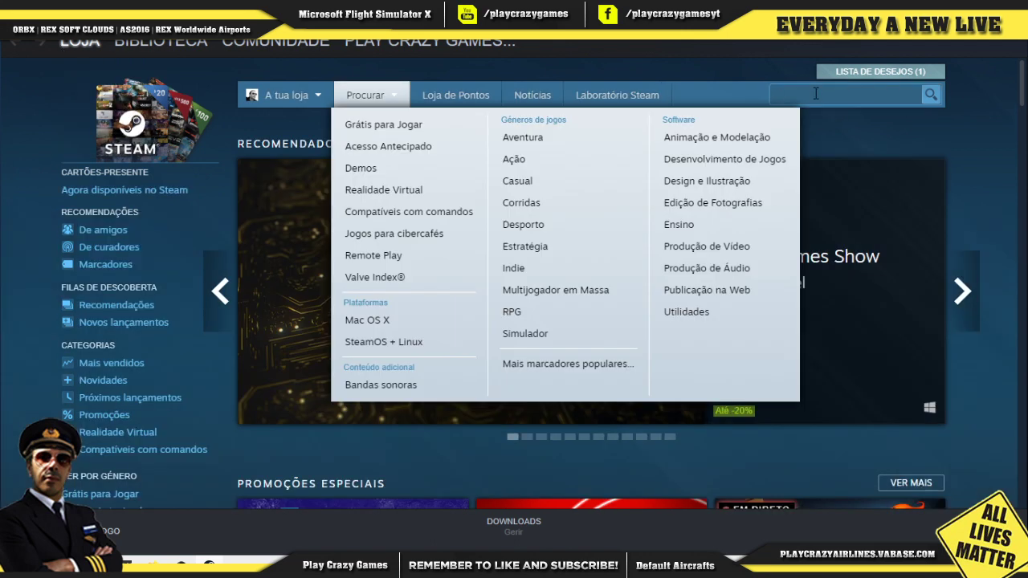
text(fsx)
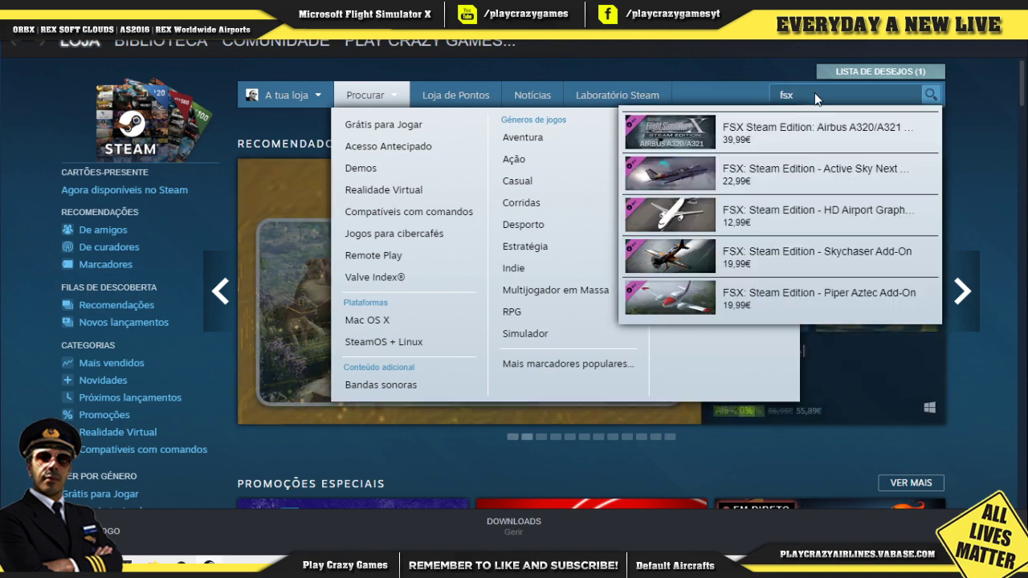
key(Return)
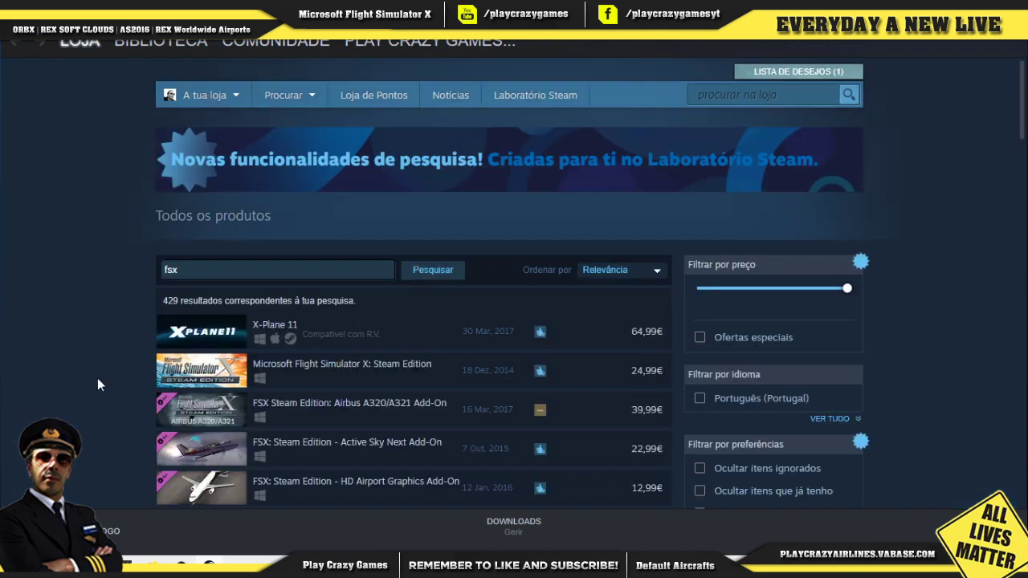
scroll(71, 383, down, 2)
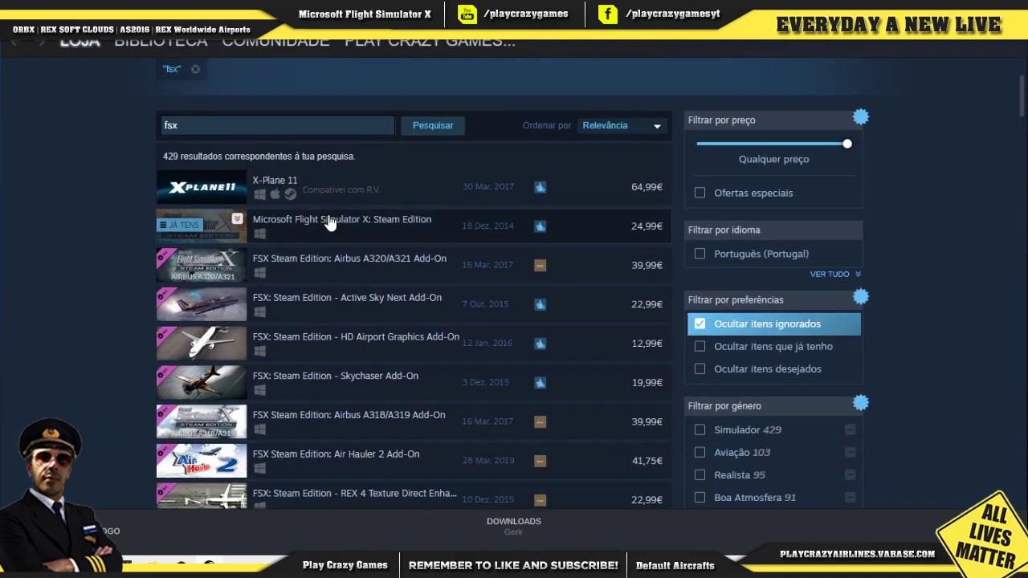
click(422, 219)
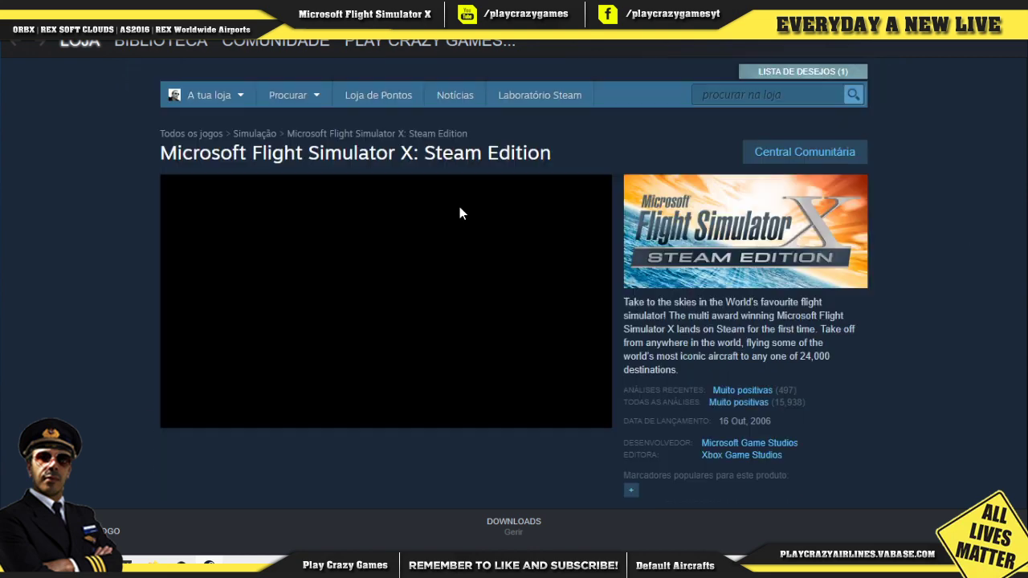
Step: Look over the ownership and play section of the Microsoft Flight Simulator X: Steam Edition store page
scroll(268, 342, down, 4)
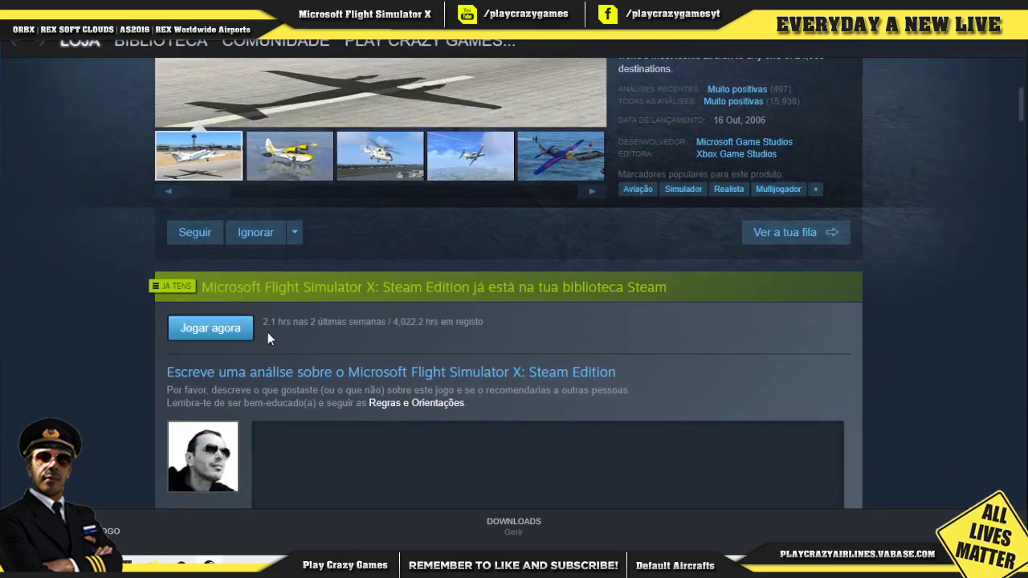
click(222, 333)
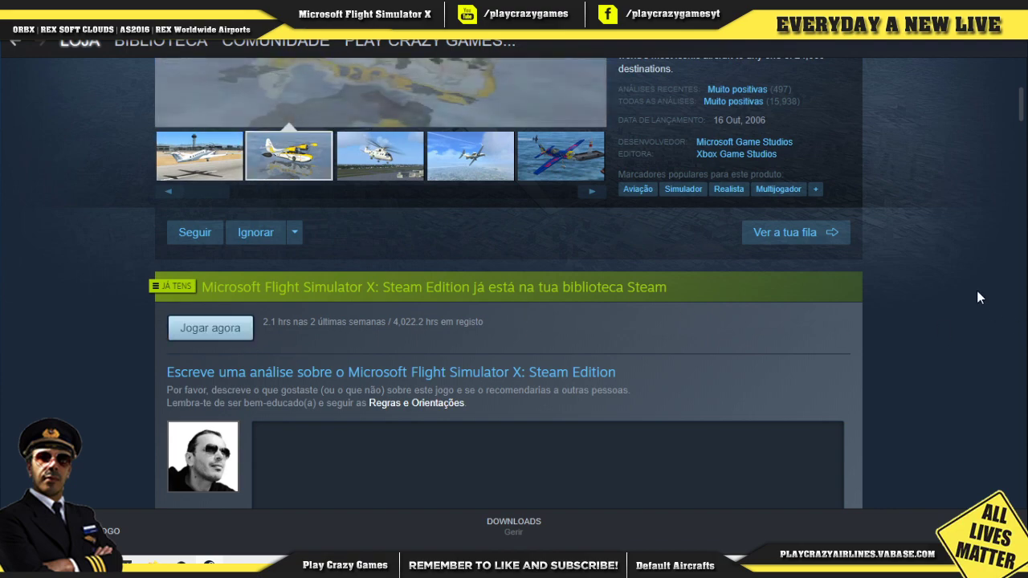
scroll(977, 291, down, 4)
scroll(874, 141, up, 8)
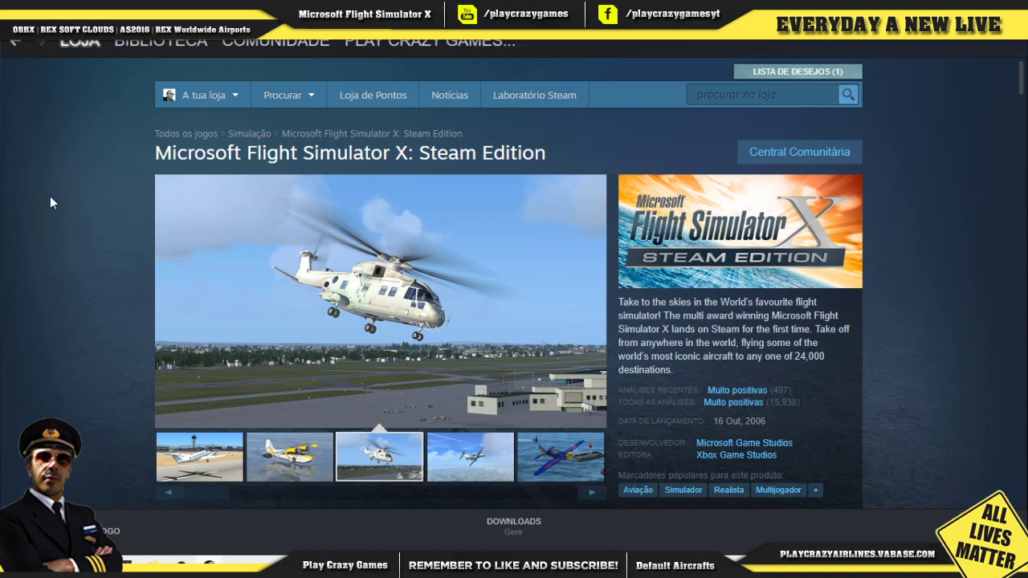
Step: Inspect the local files options in the library properties of Microsoft Flight Simulator X: Steam Edition, then close the properties
click(147, 41)
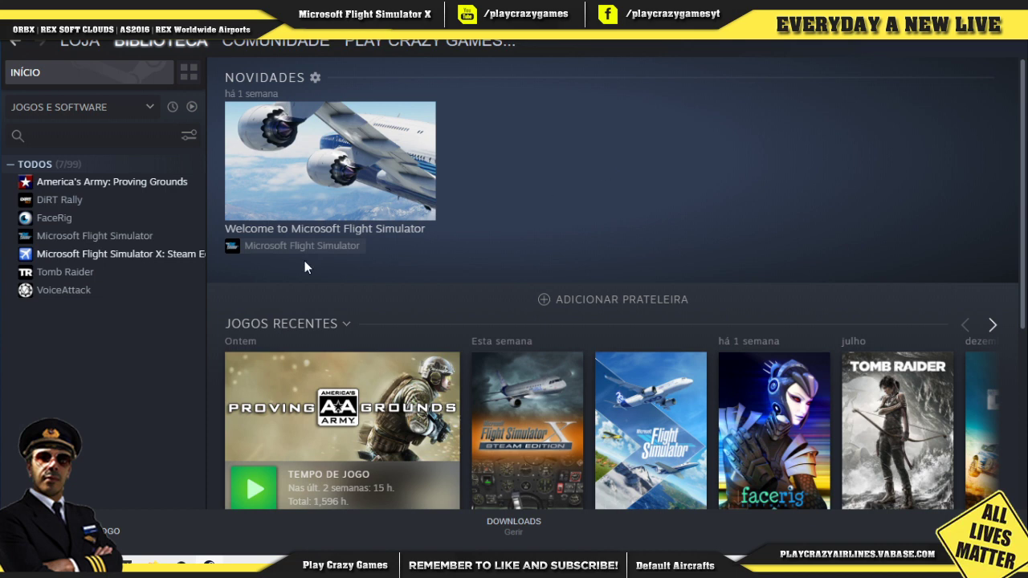
click(152, 259)
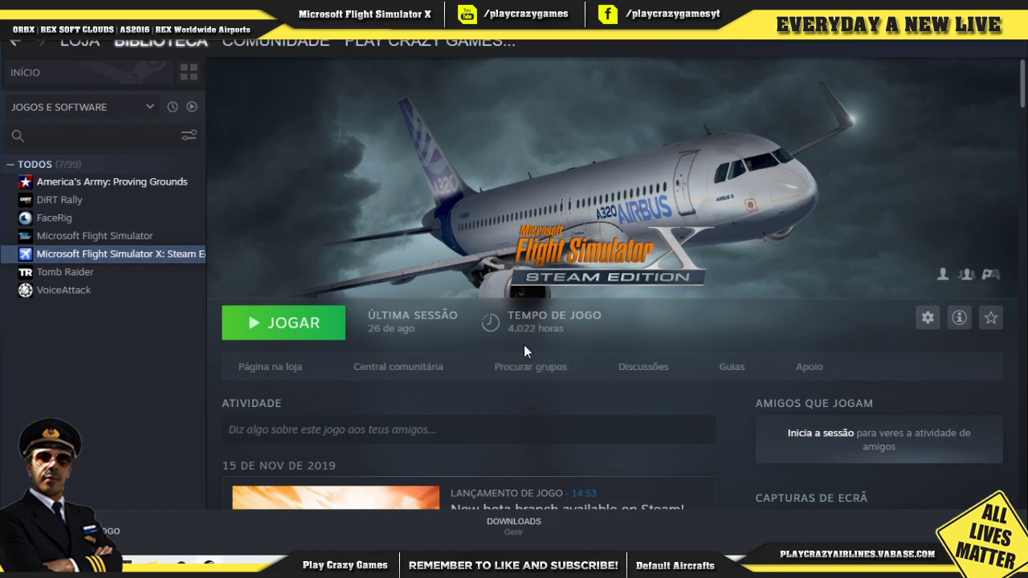
right_click(139, 253)
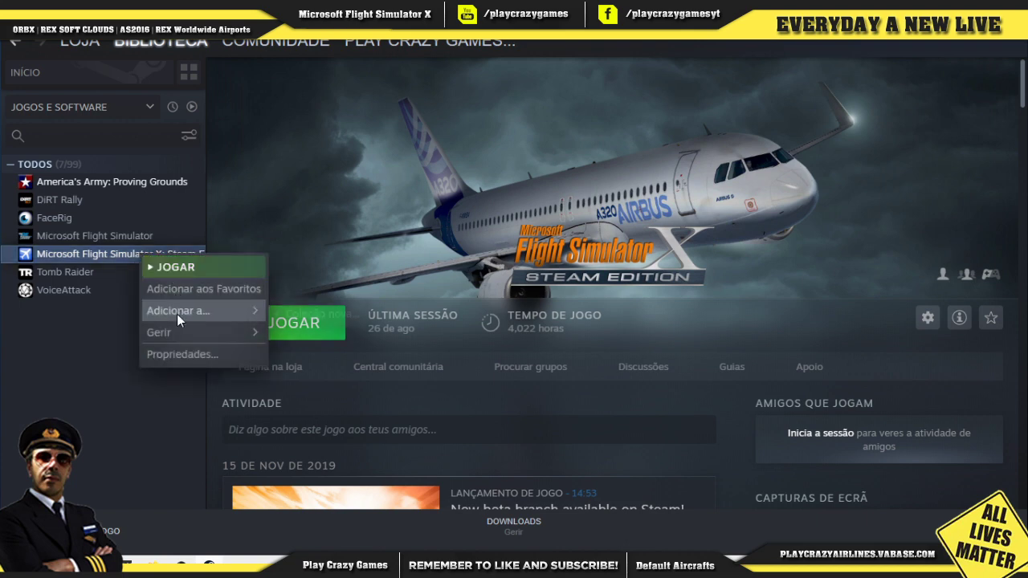
click(174, 355)
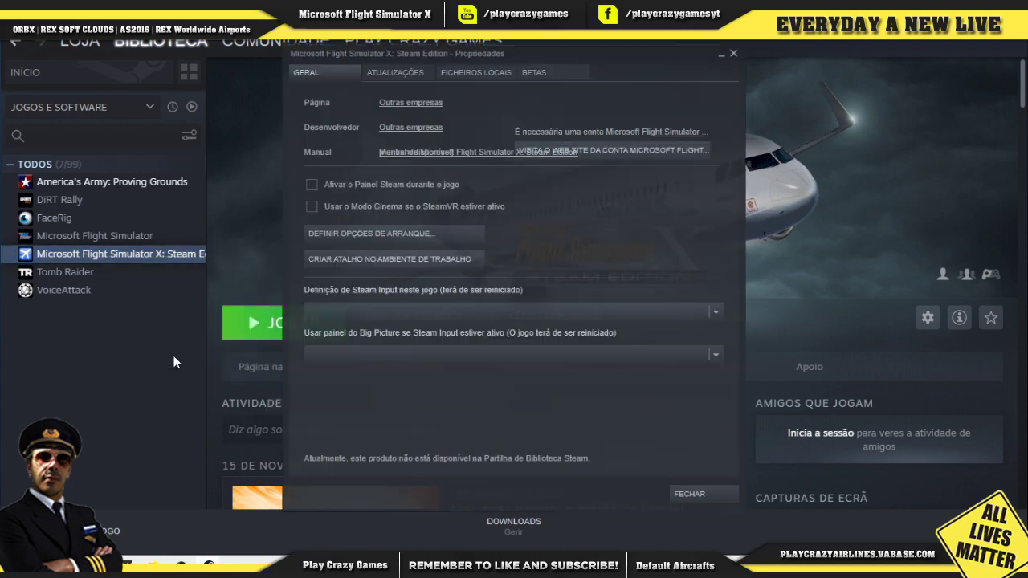
click(480, 68)
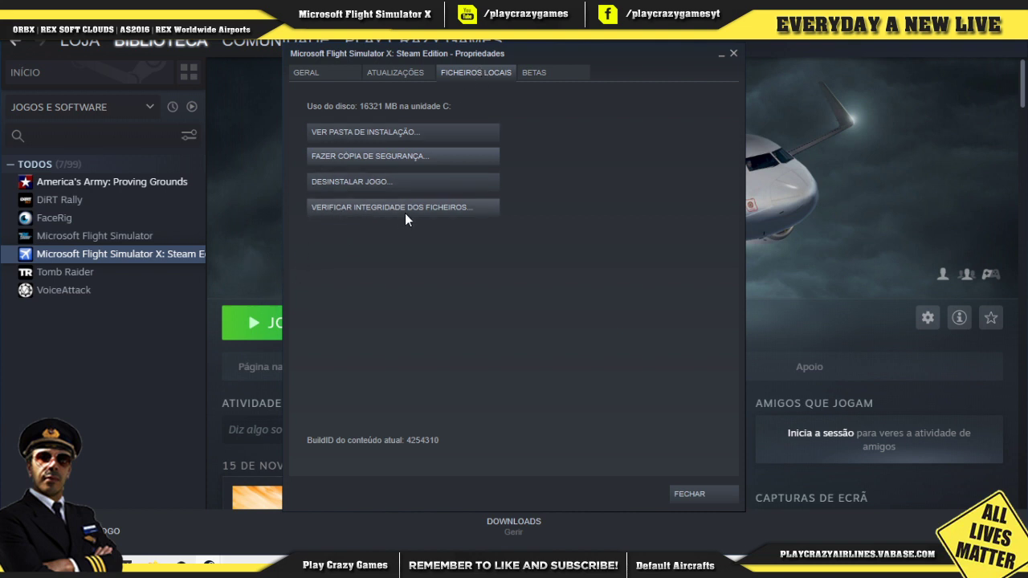
click(701, 493)
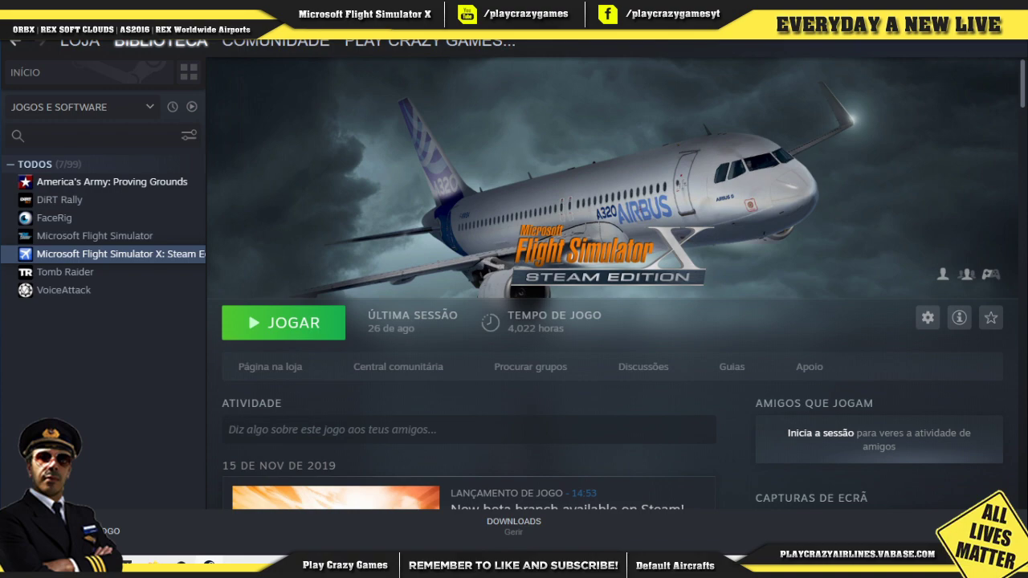
Step: Switch to Firefox and search the web for fsuipc
key(super+d)
mouse_move(148, 559)
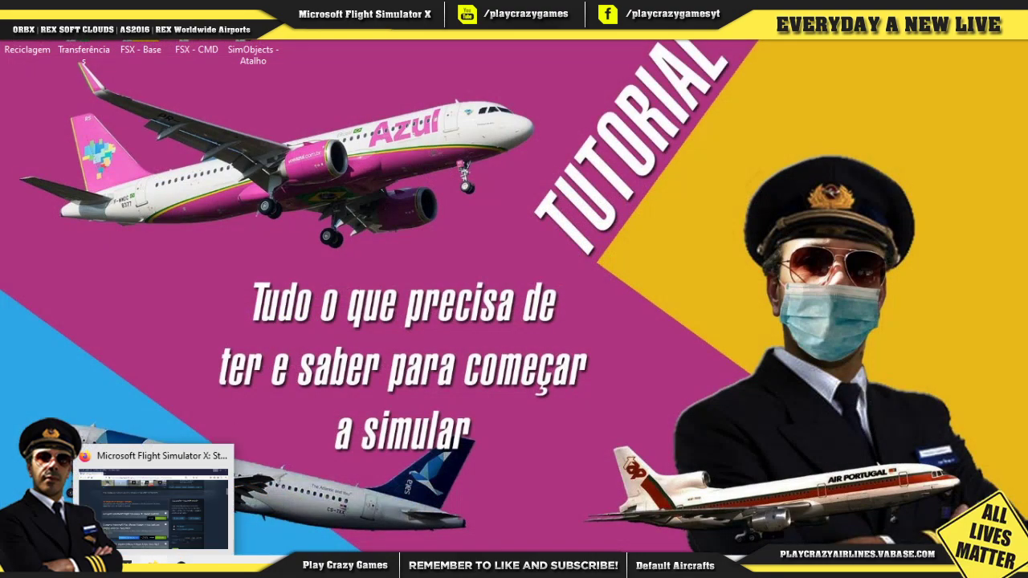
click(152, 502)
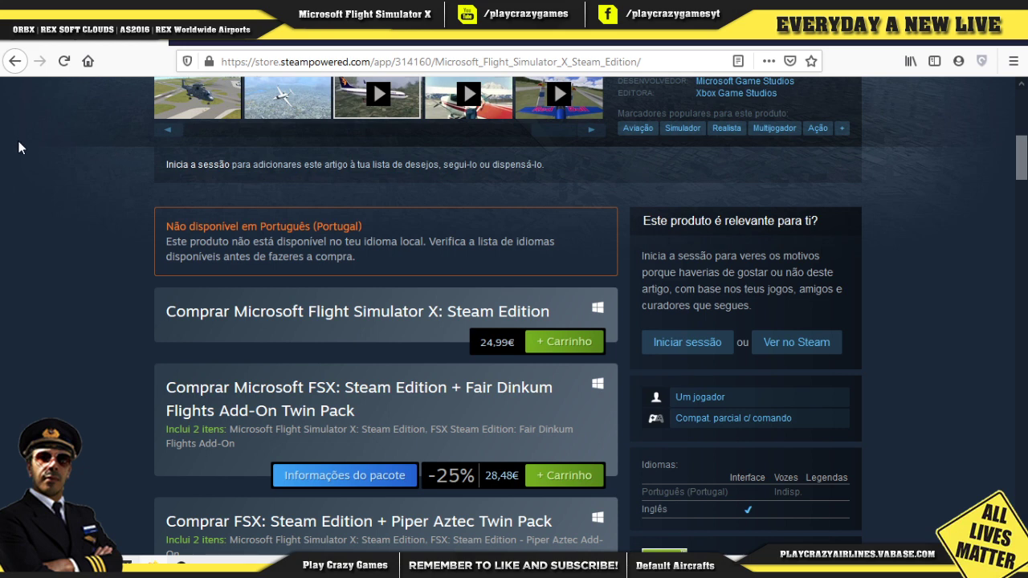
click(280, 62)
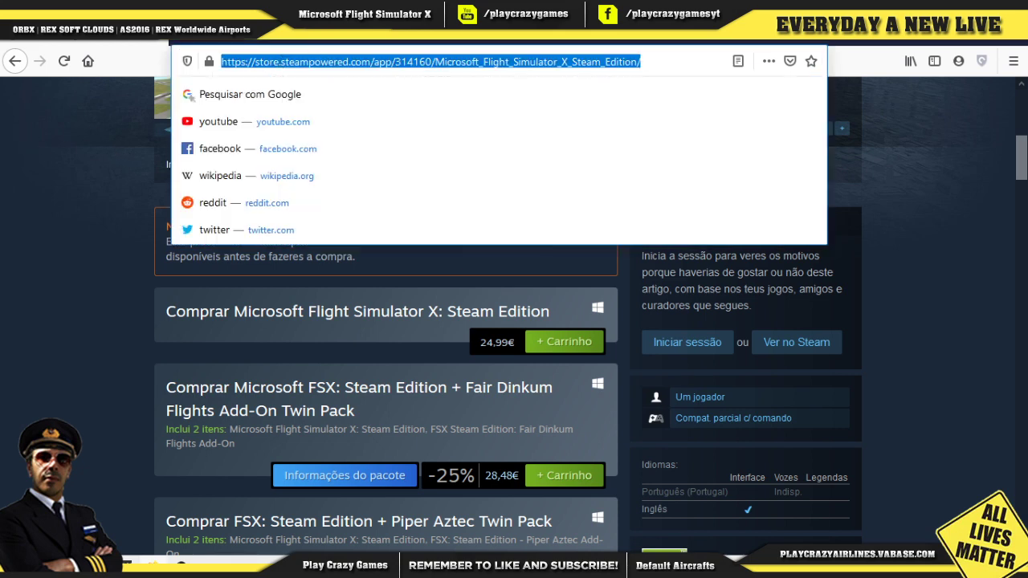
text(fsui)
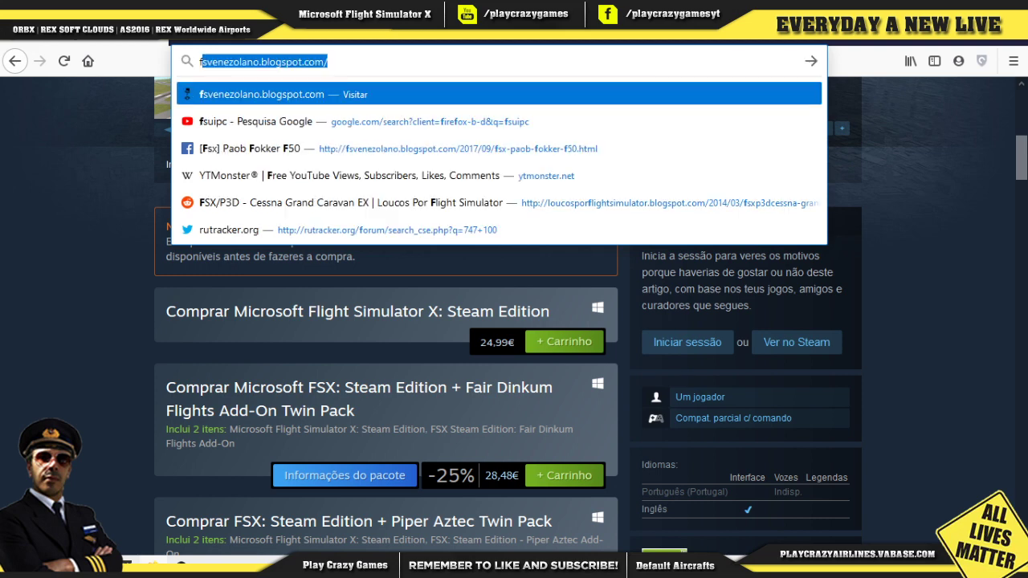
text(pd)
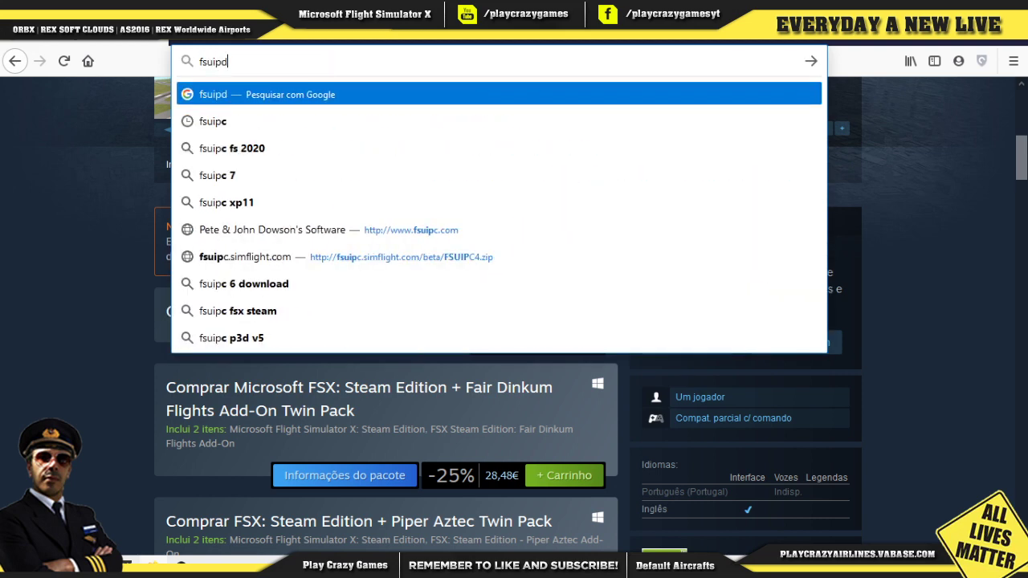
key(BackSpace)
text(c)
key(Return)
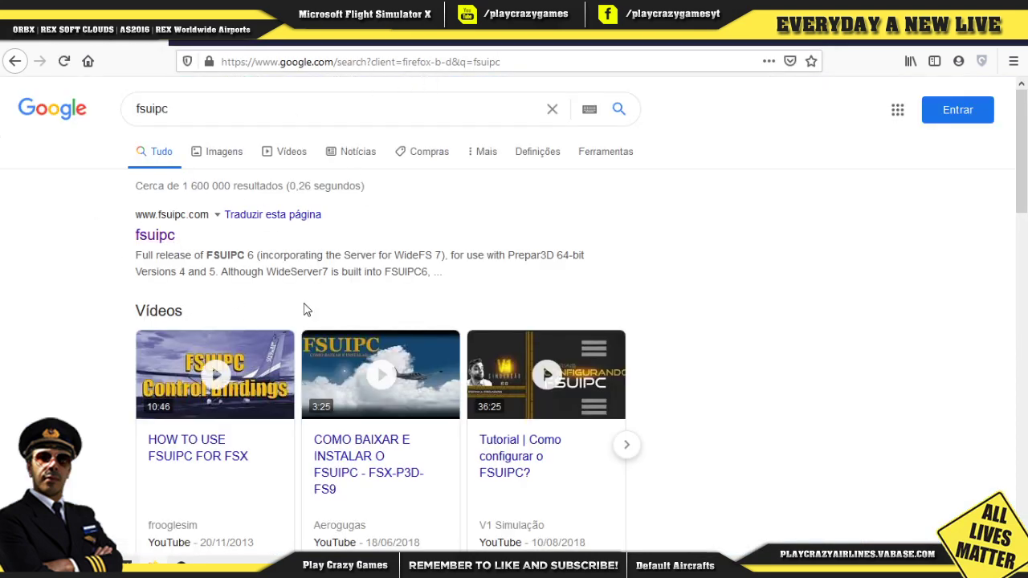
Step: Open the fsuipc.com site from the search results and review its list of main products
drag(207, 256, 249, 255)
click(193, 270)
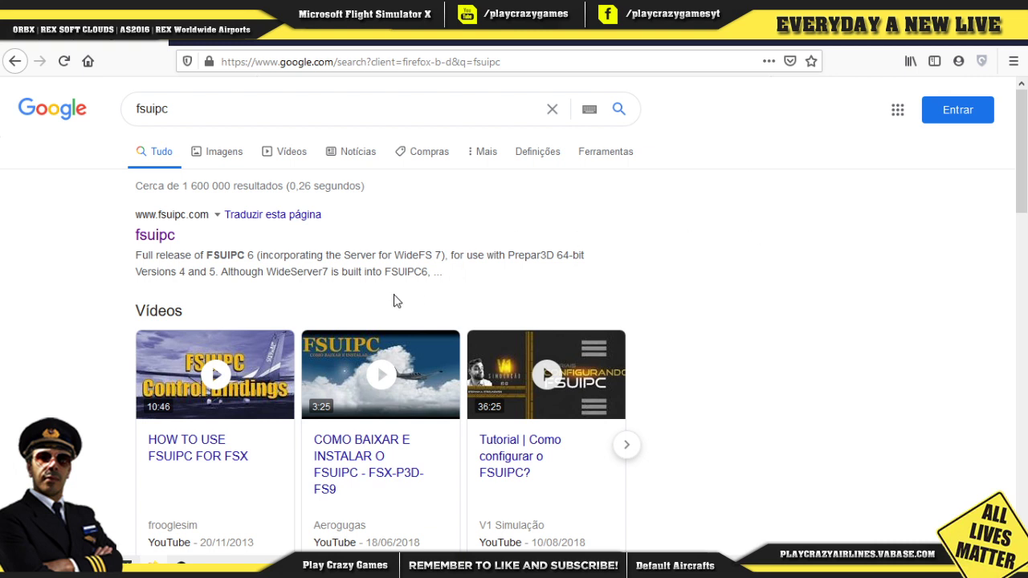
click(160, 238)
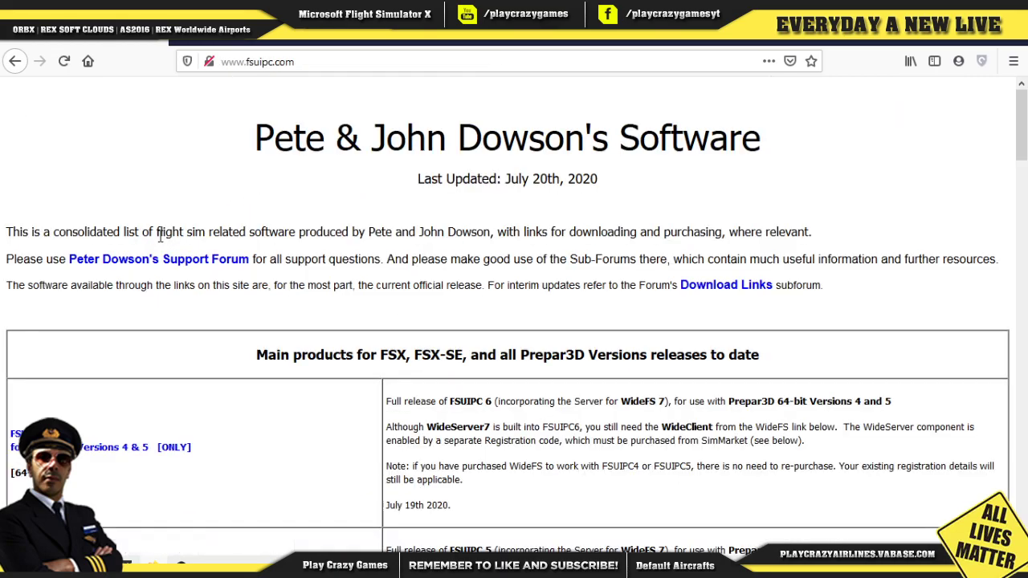
scroll(312, 254, down, 6)
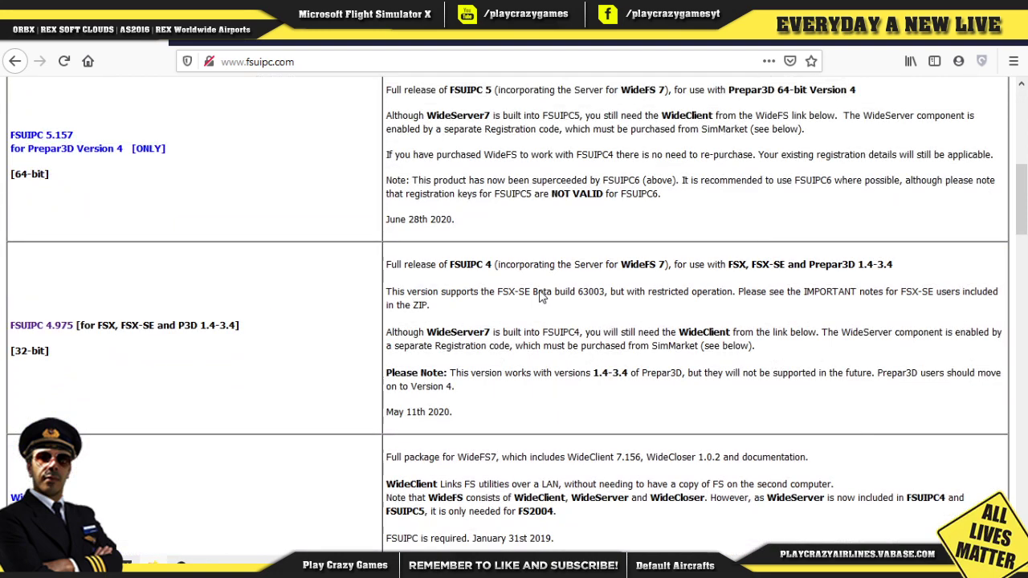
scroll(268, 314, up, 5)
scroll(273, 343, down, 2)
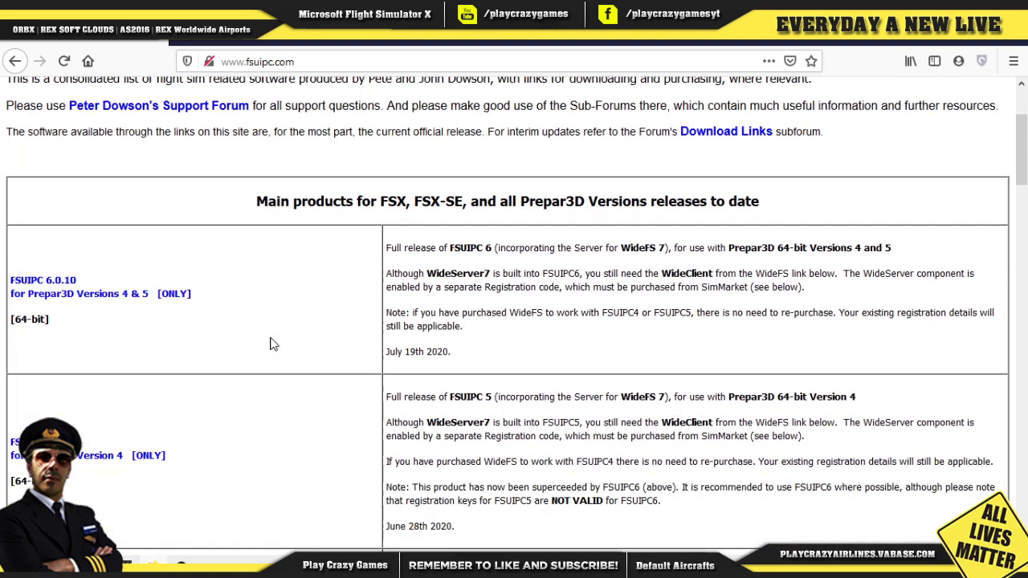
click(208, 554)
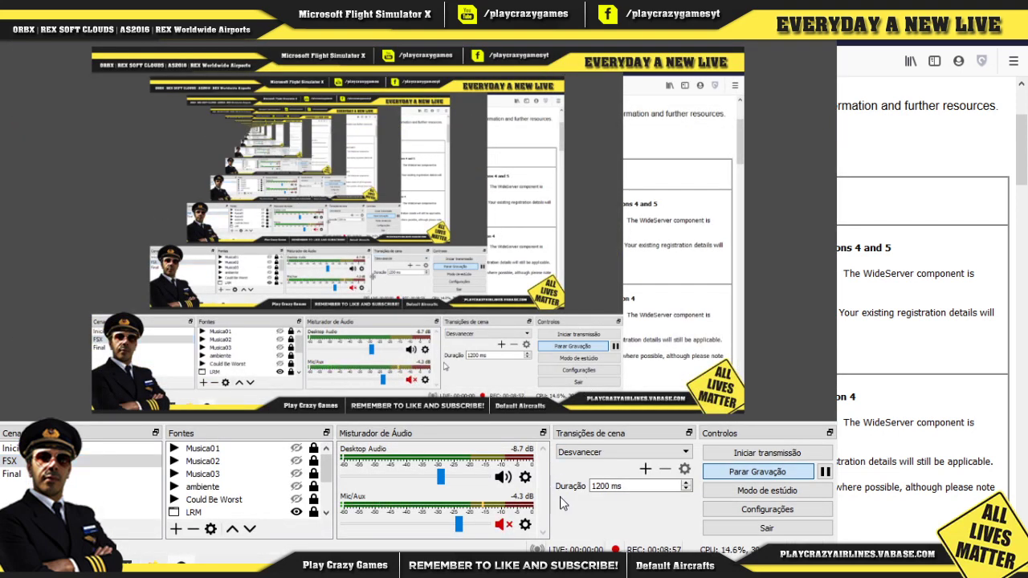
click(756, 42)
Step: Locate the FSUIPC 4.975 download entry and examine which simulators it supports
scroll(250, 420, down, 5)
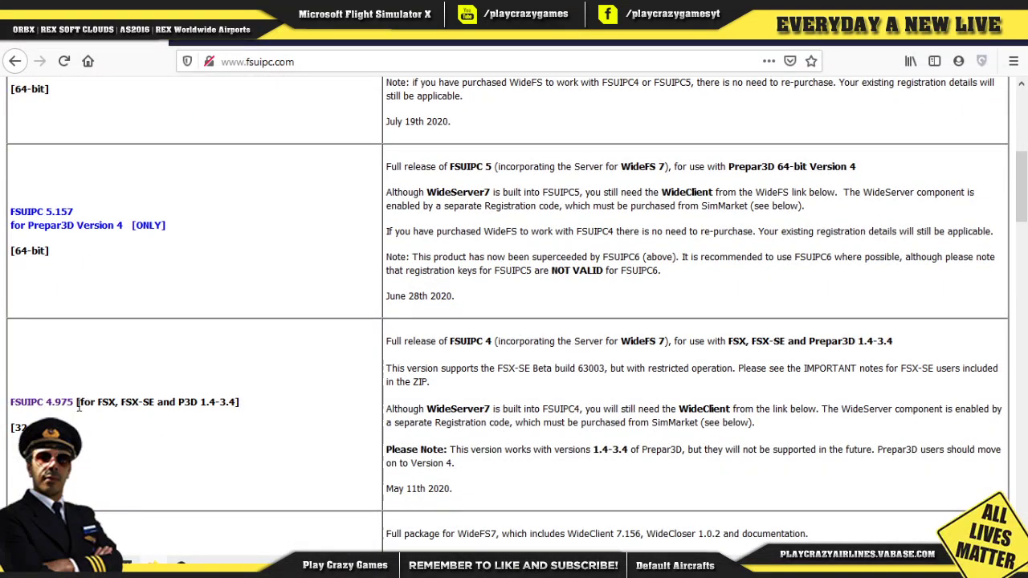
drag(92, 401, 230, 402)
click(201, 420)
right_click(278, 256)
click(786, 227)
Step: Search the web for vatsim and open the Join VATSIM page from the results
click(260, 67)
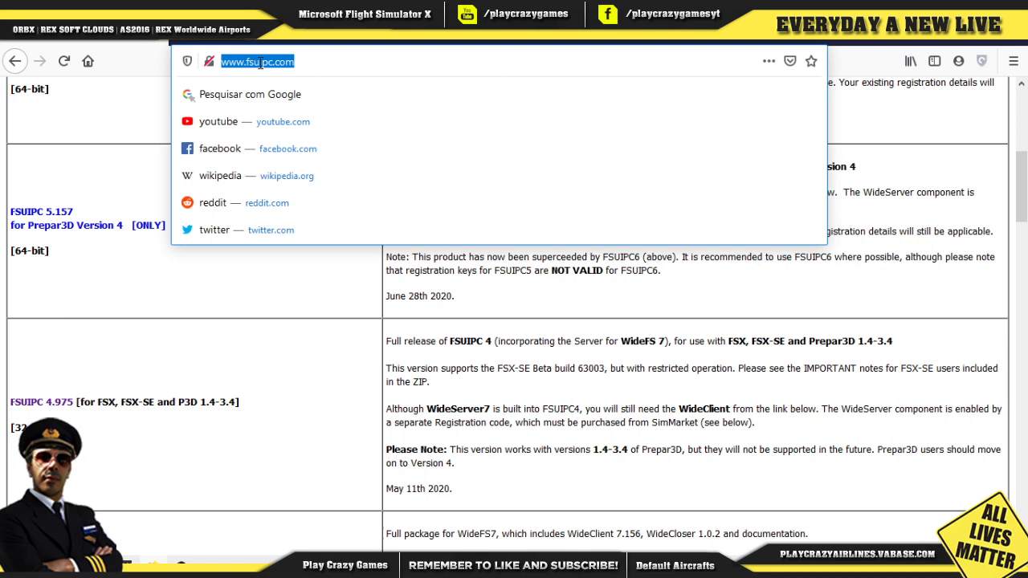
text(vatsim)
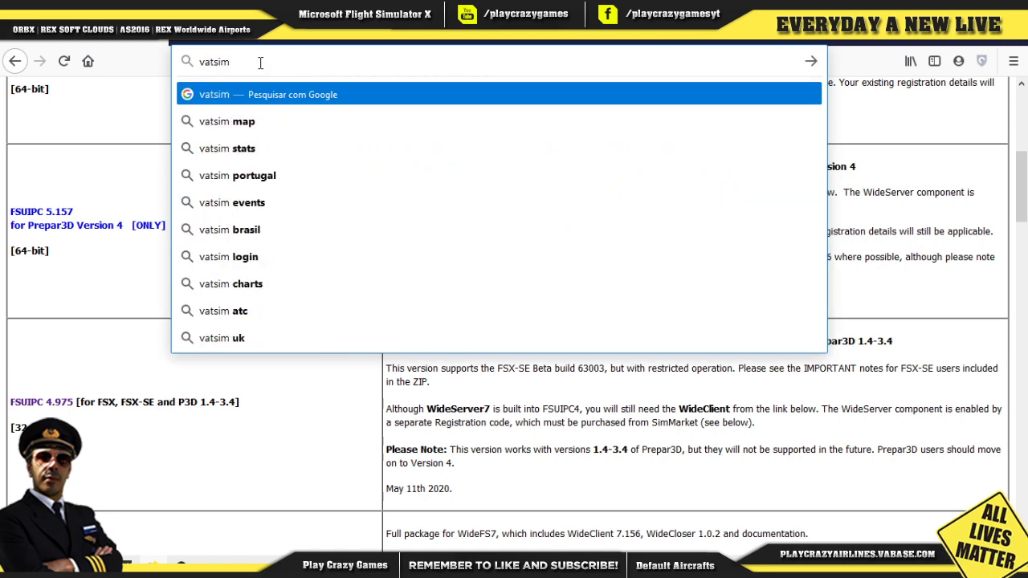
key(Return)
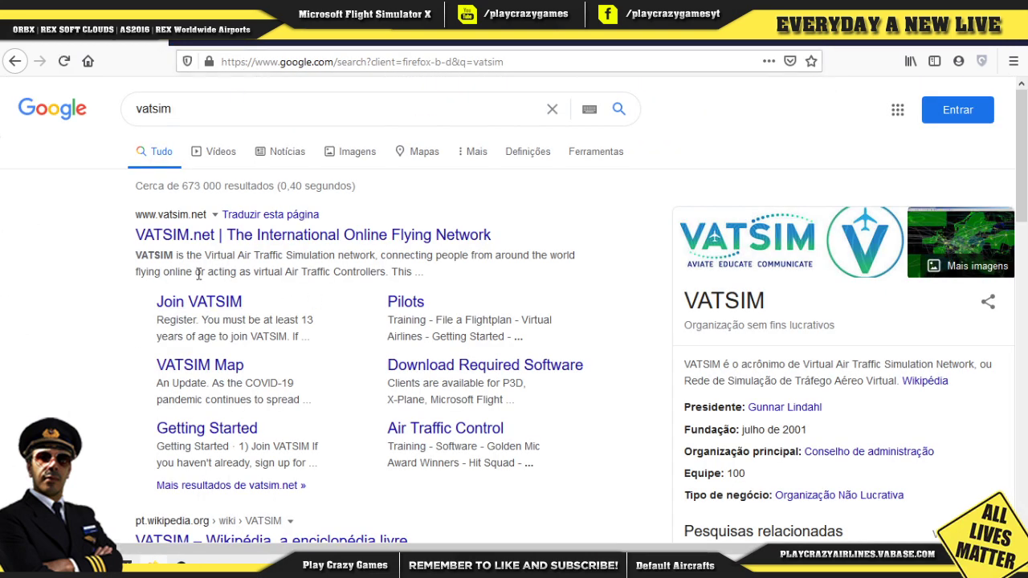
click(193, 307)
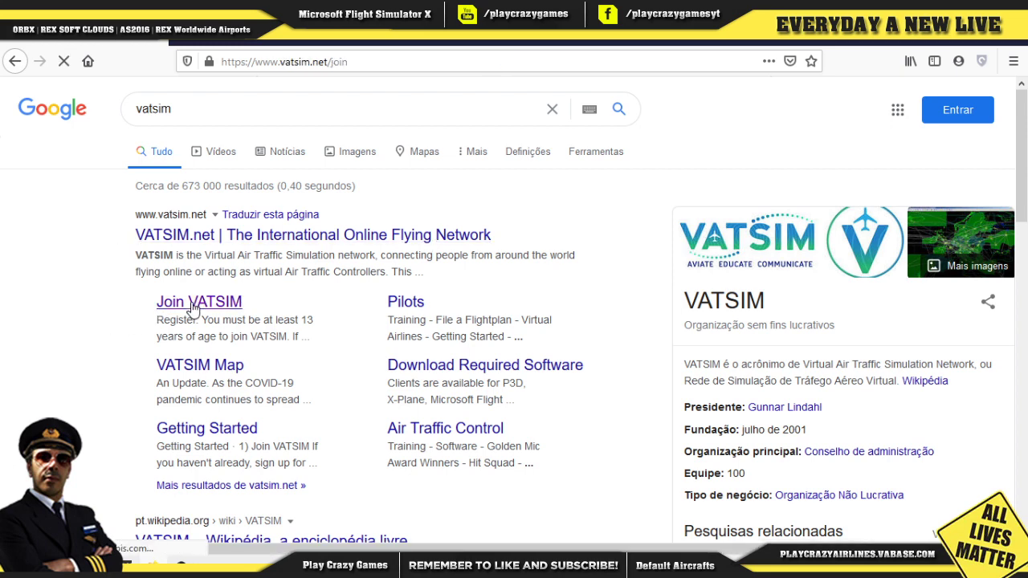
Step: Open the Pilot's Getting Started guide linked under Get Started and review its steps for joining and connecting to VATSIM
scroll(570, 336, down, 6)
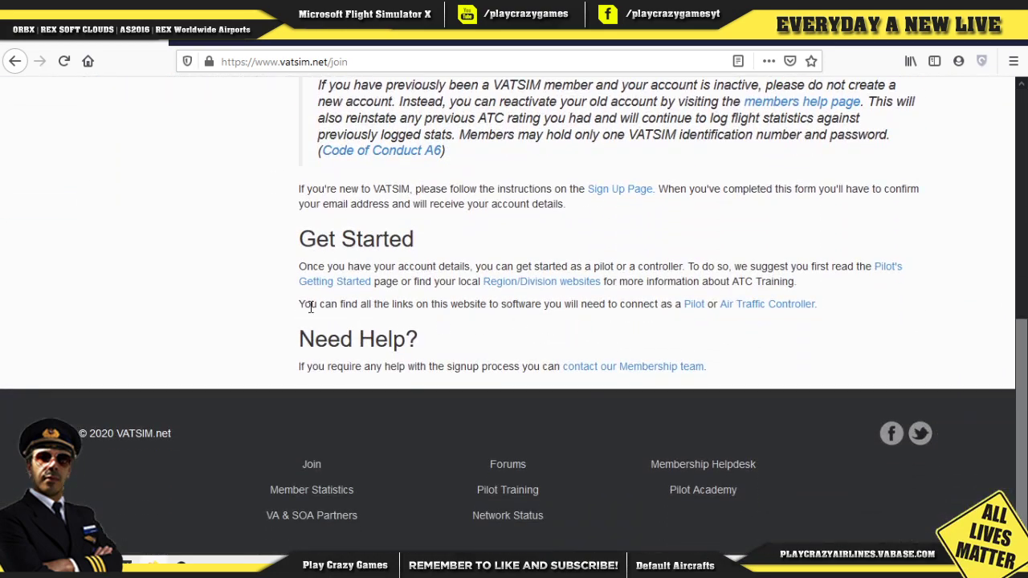
drag(301, 238, 471, 244)
click(901, 236)
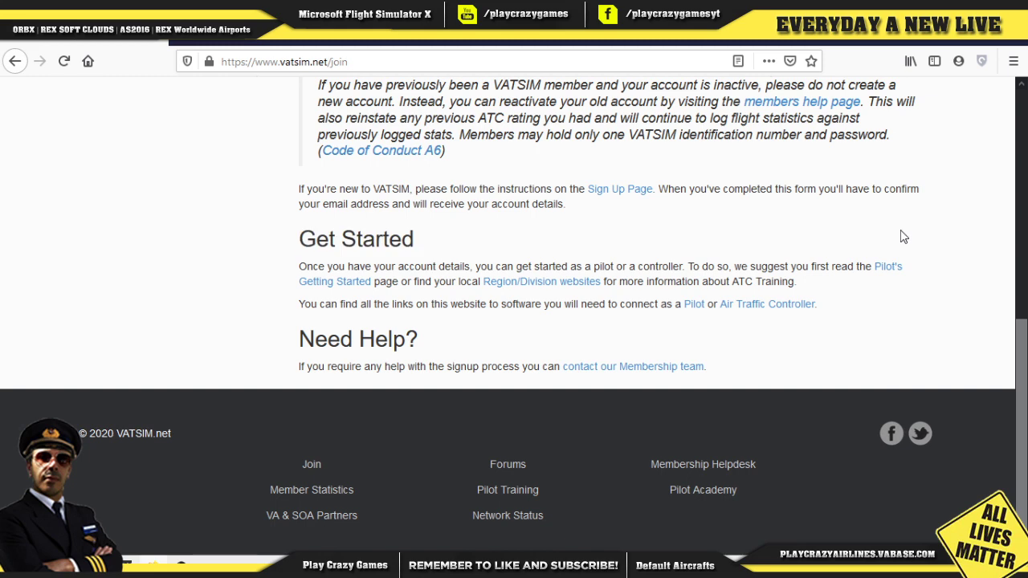
click(345, 289)
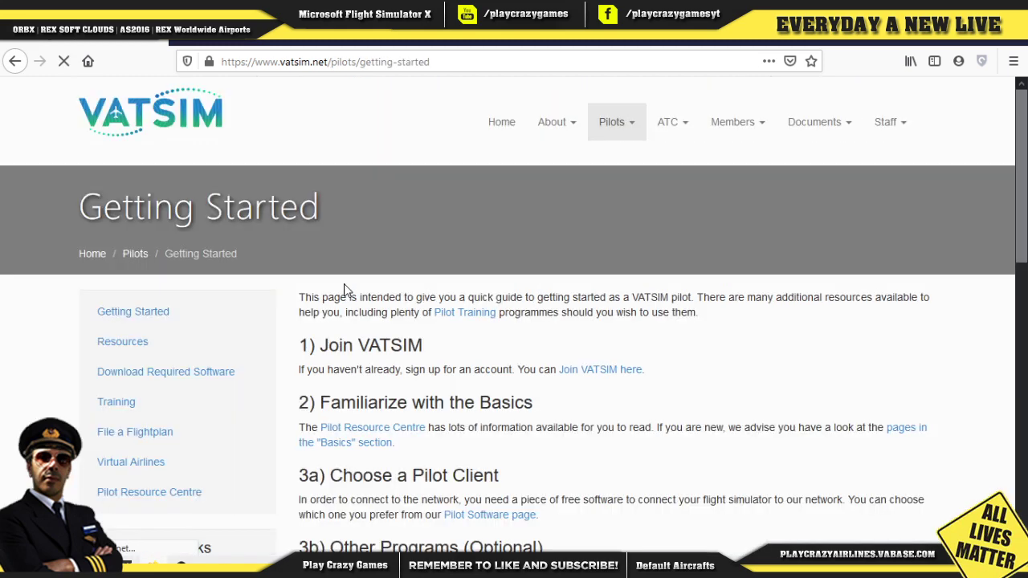
scroll(821, 328, down, 3)
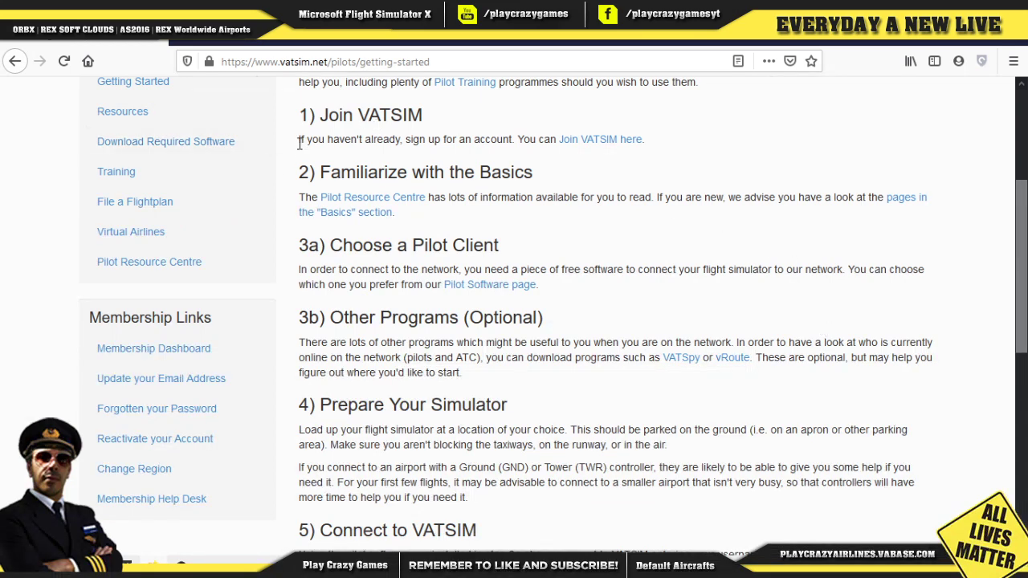
scroll(723, 251, up, 1)
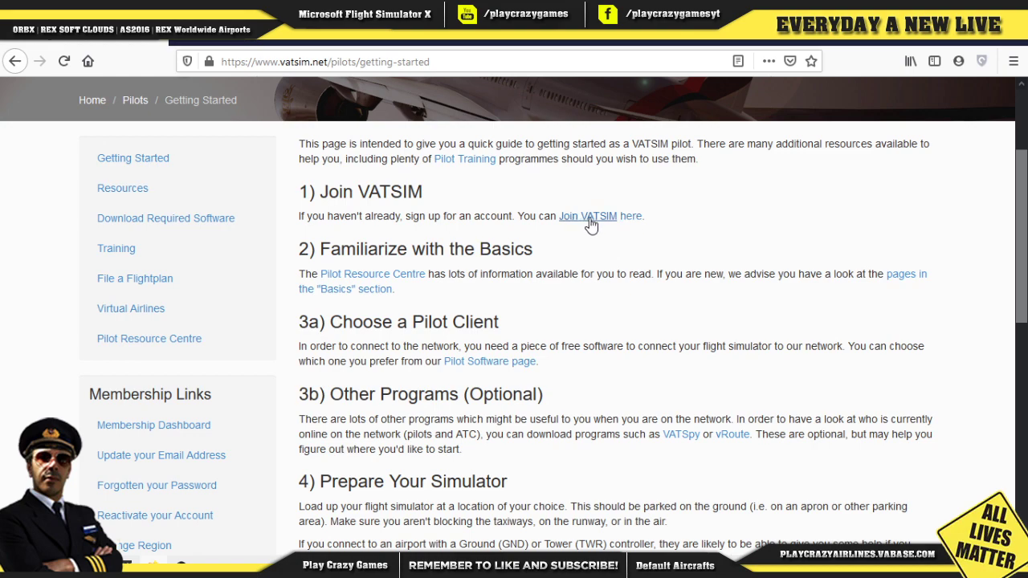
Step: Open the Join VATSIM page from the pilot guide and review its Register and Get Started sections
click(631, 219)
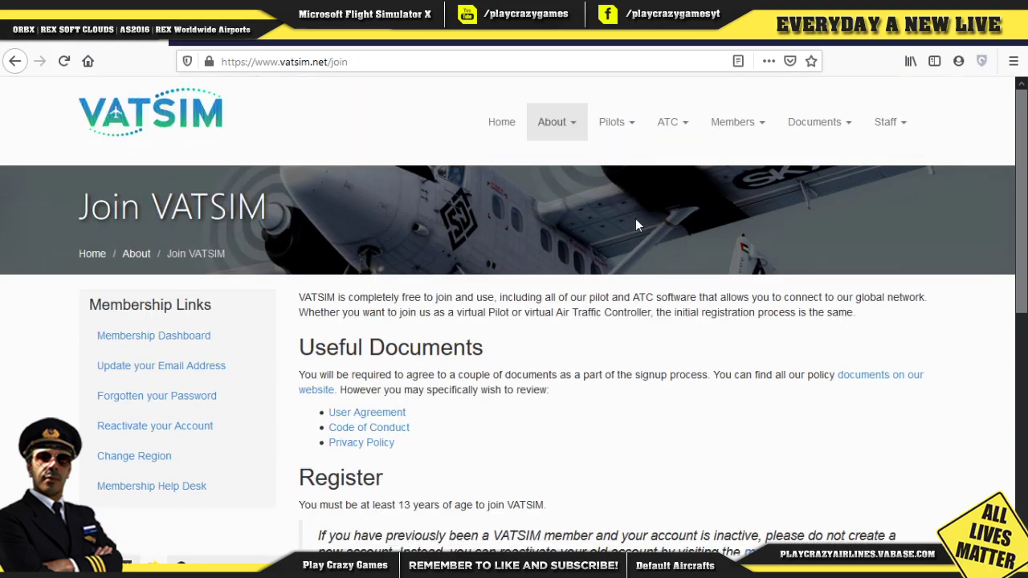
scroll(645, 233, down, 5)
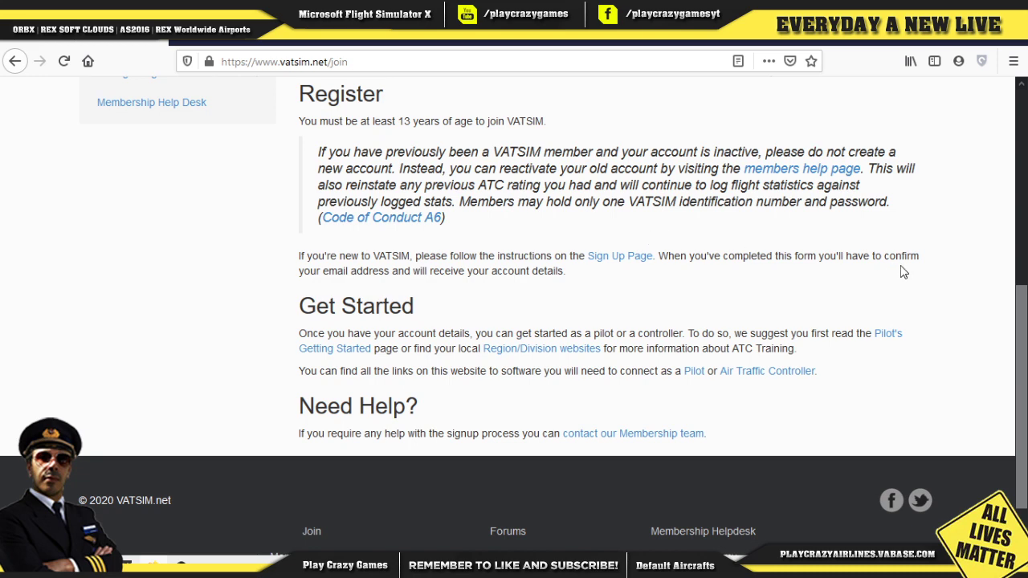
scroll(903, 273, up, 2)
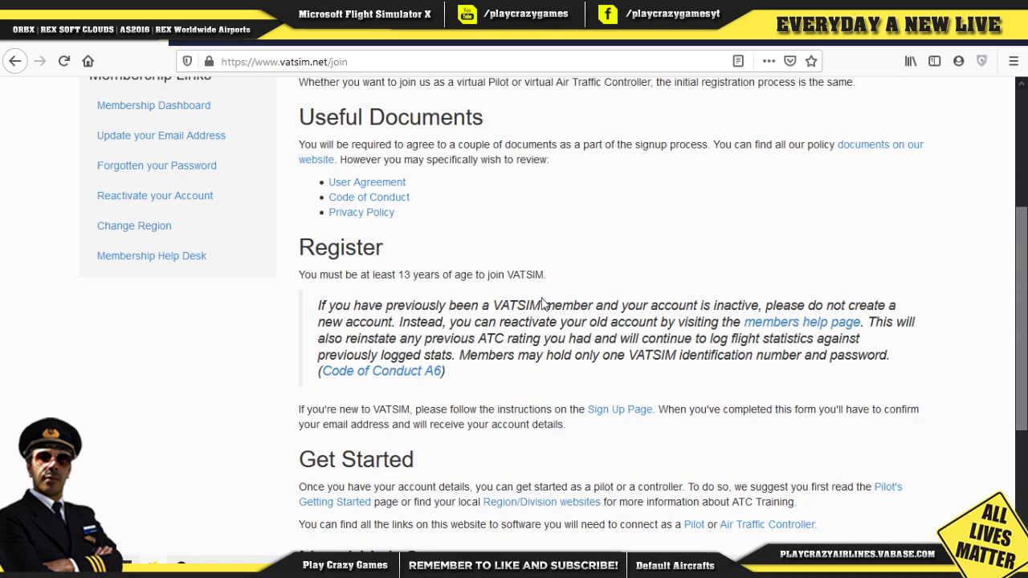
scroll(543, 303, down, 1)
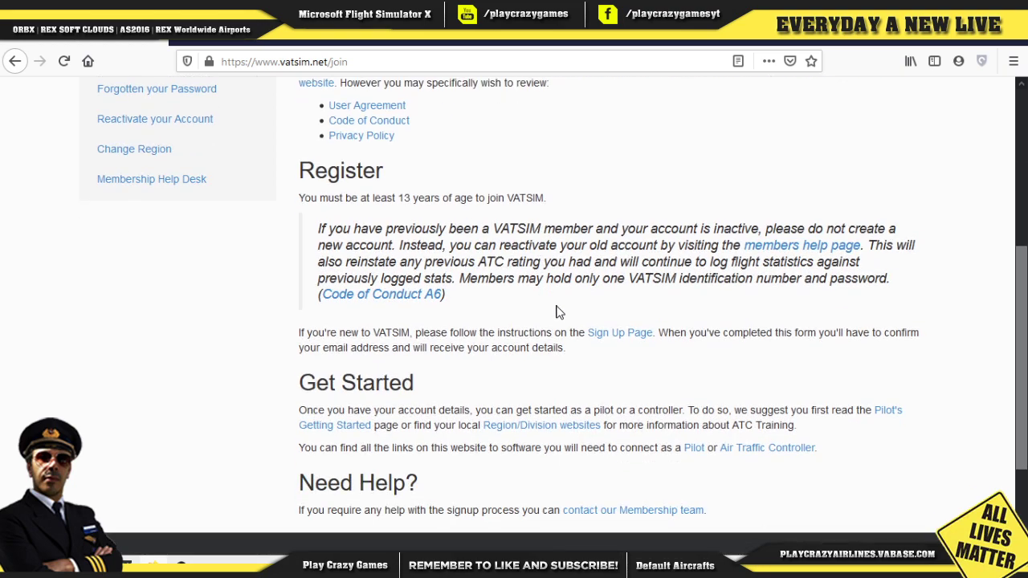
scroll(559, 318, down, 1)
scroll(558, 314, up, 5)
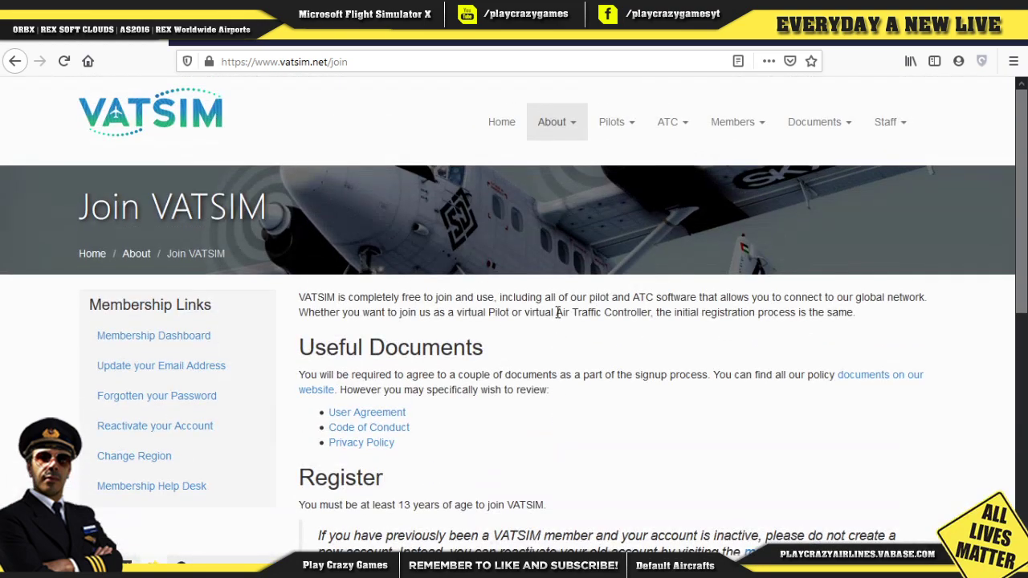
Step: Open the Getting Started page for pilots and review its numbered steps through Further Help
click(615, 137)
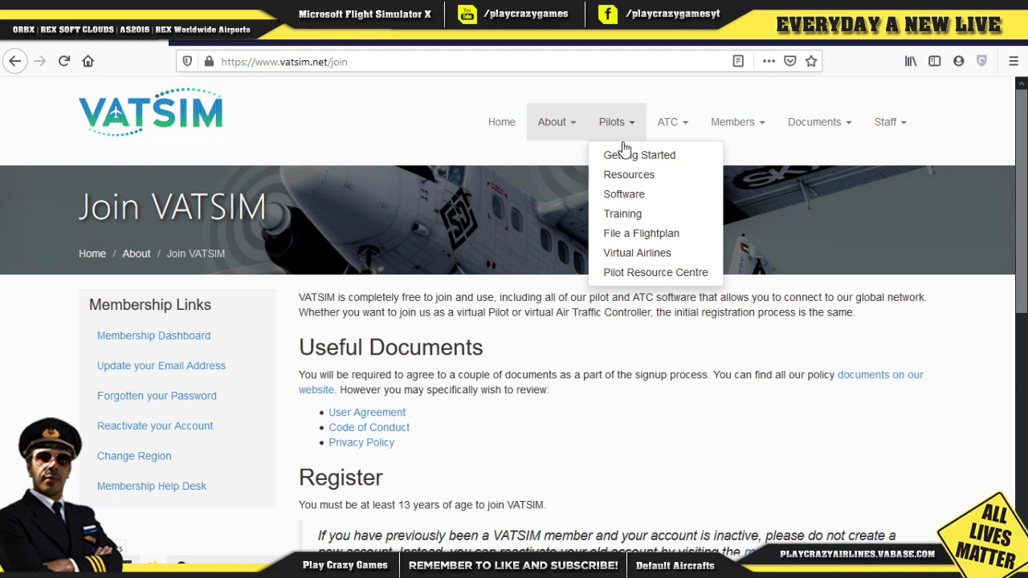
mouse_move(613, 131)
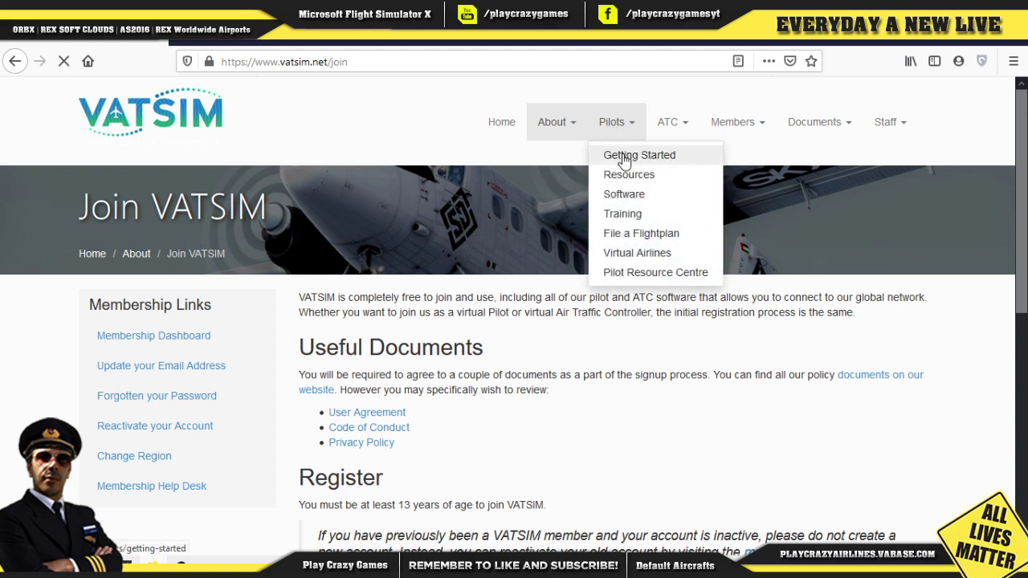
scroll(730, 325, down, 4)
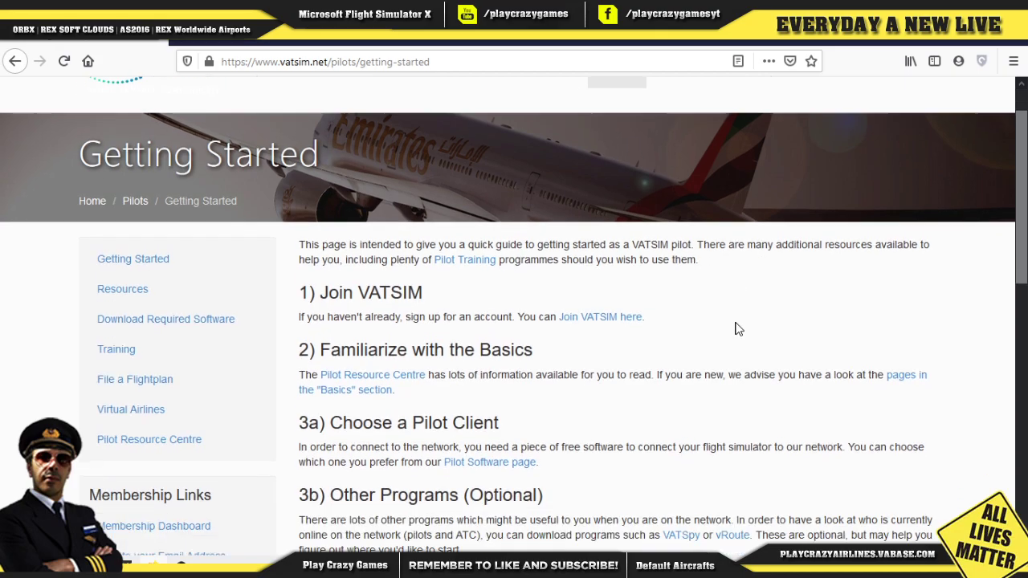
scroll(574, 394, down, 1)
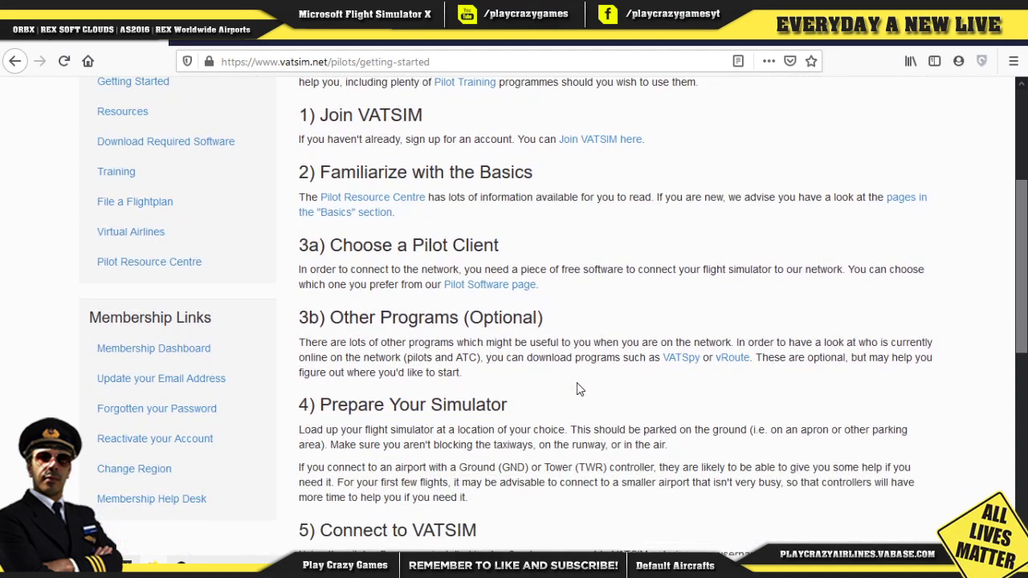
scroll(578, 388, down, 8)
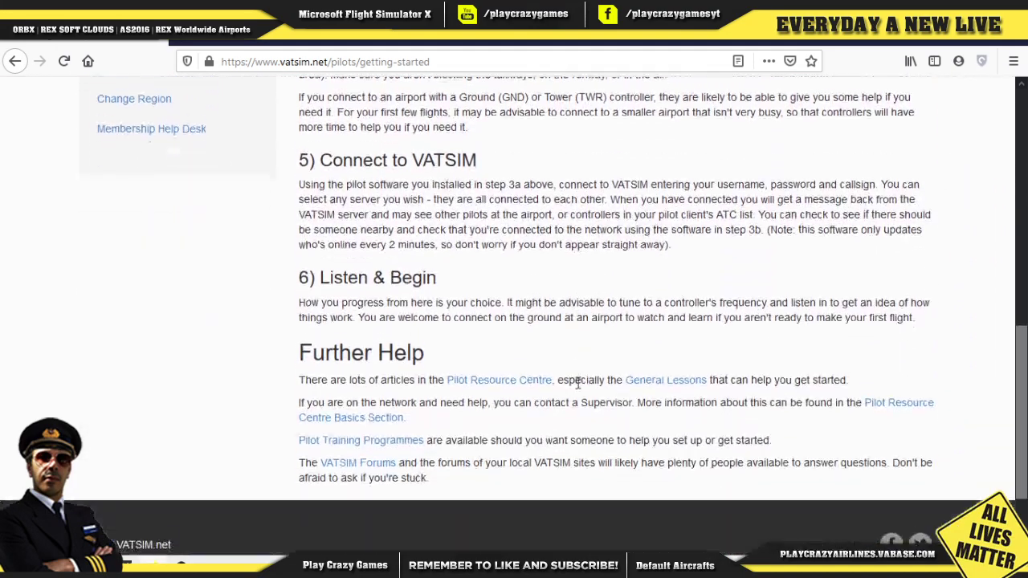
scroll(578, 383, up, 5)
scroll(579, 383, up, 7)
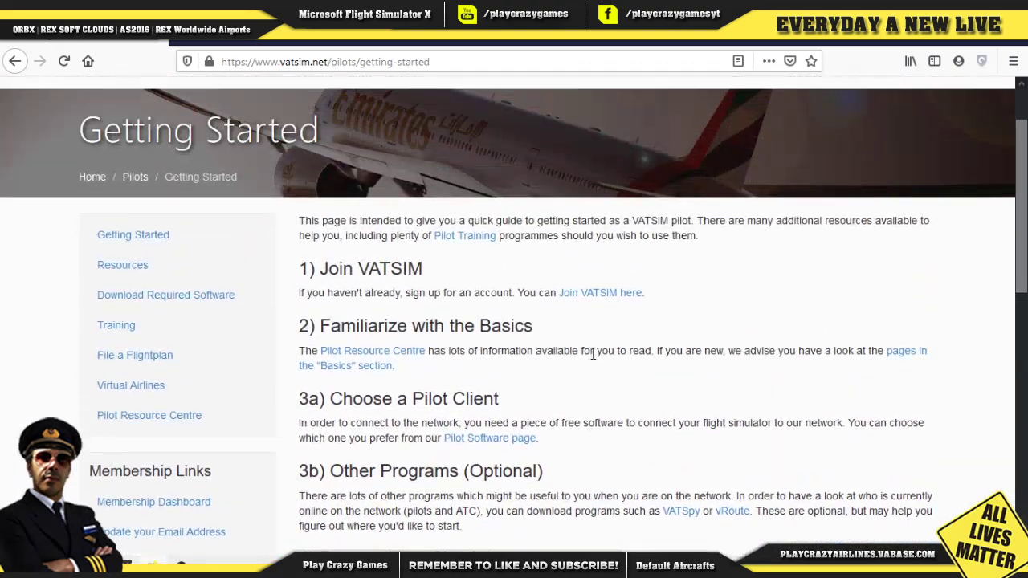
Step: Follow the guide's Join VATSIM link to the Sign Up Page and review the registration notes and form fields
click(586, 297)
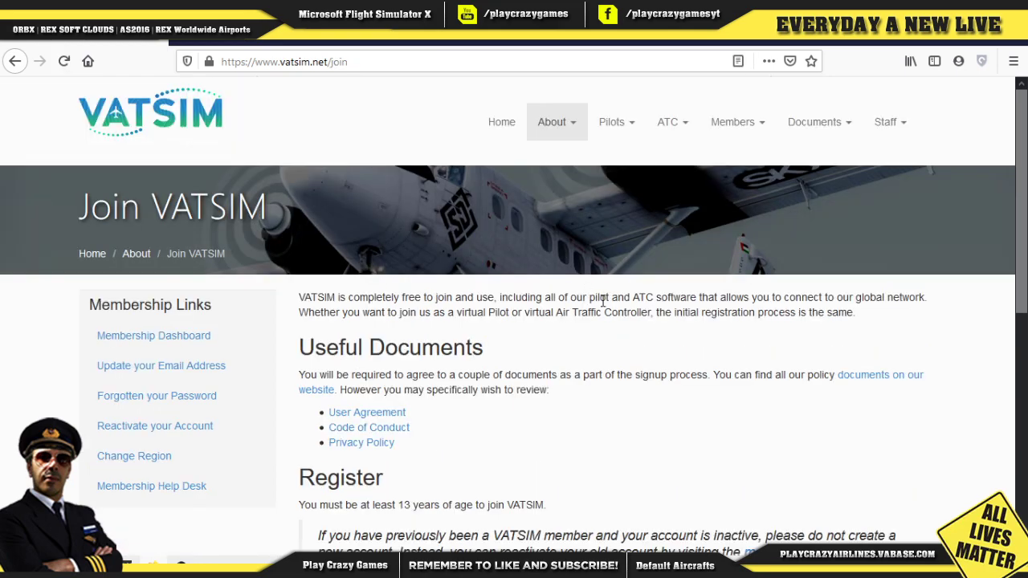
scroll(603, 301, down, 5)
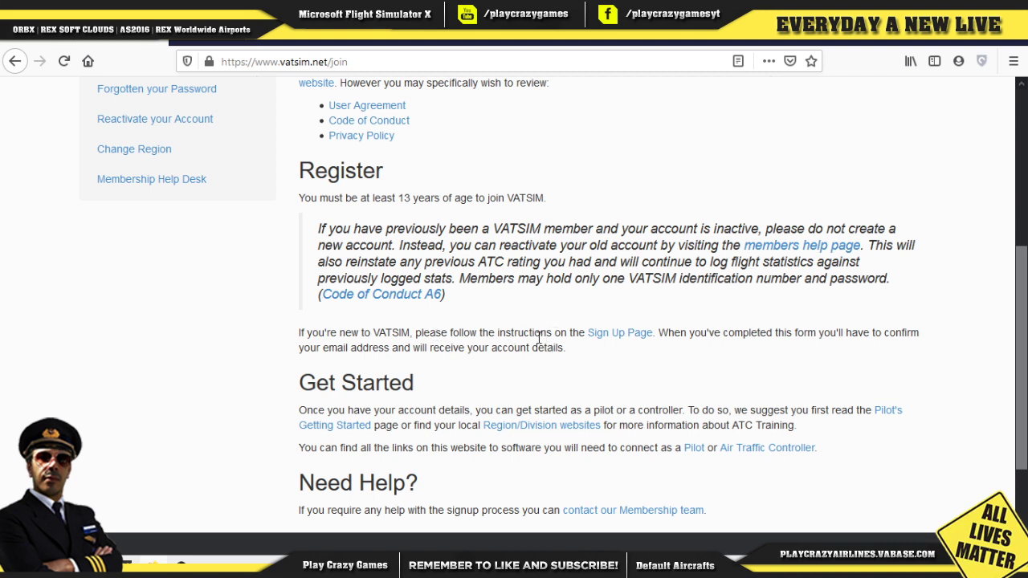
click(623, 337)
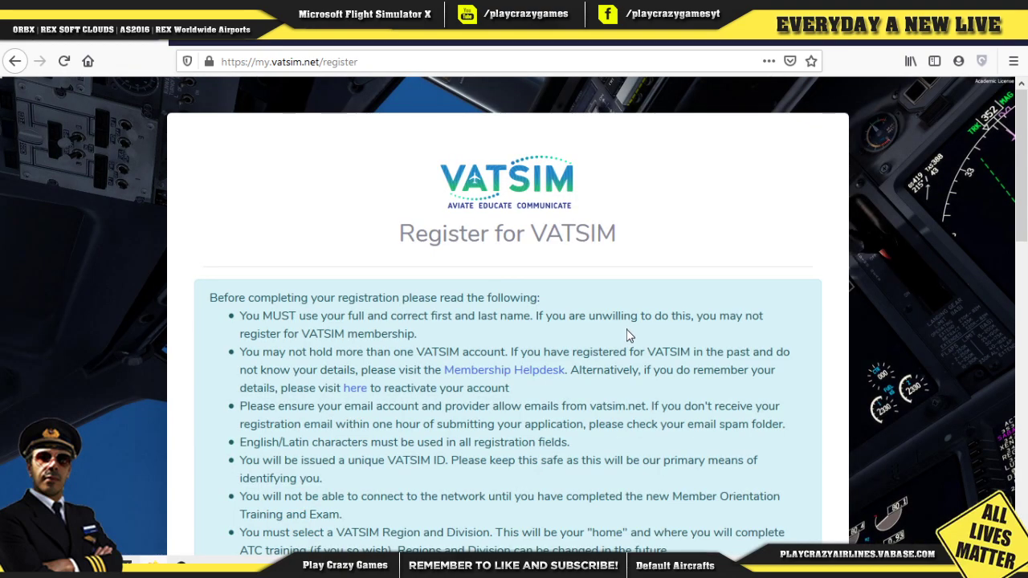
scroll(295, 223, down, 2)
scroll(543, 291, down, 5)
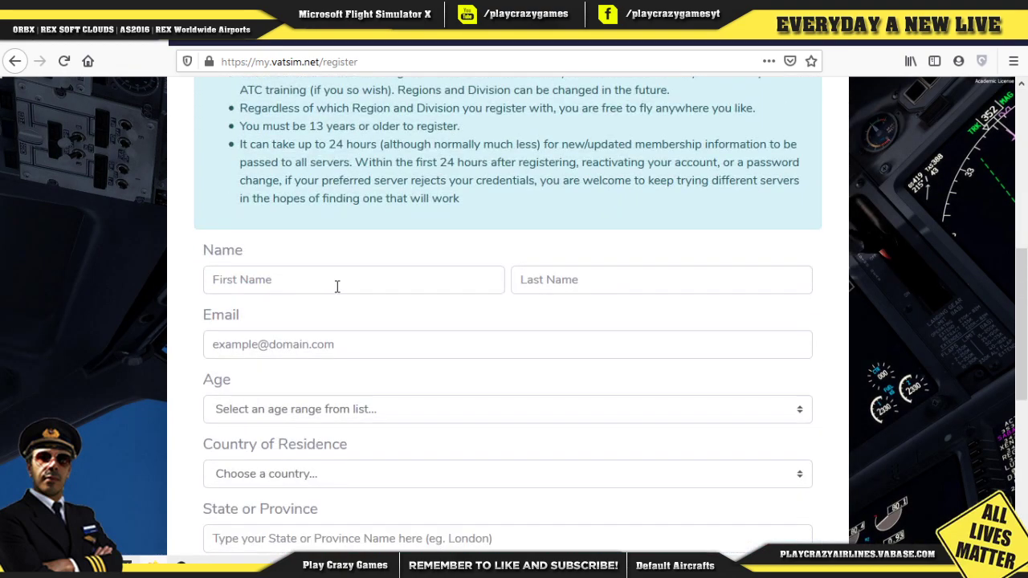
scroll(324, 277, down, 4)
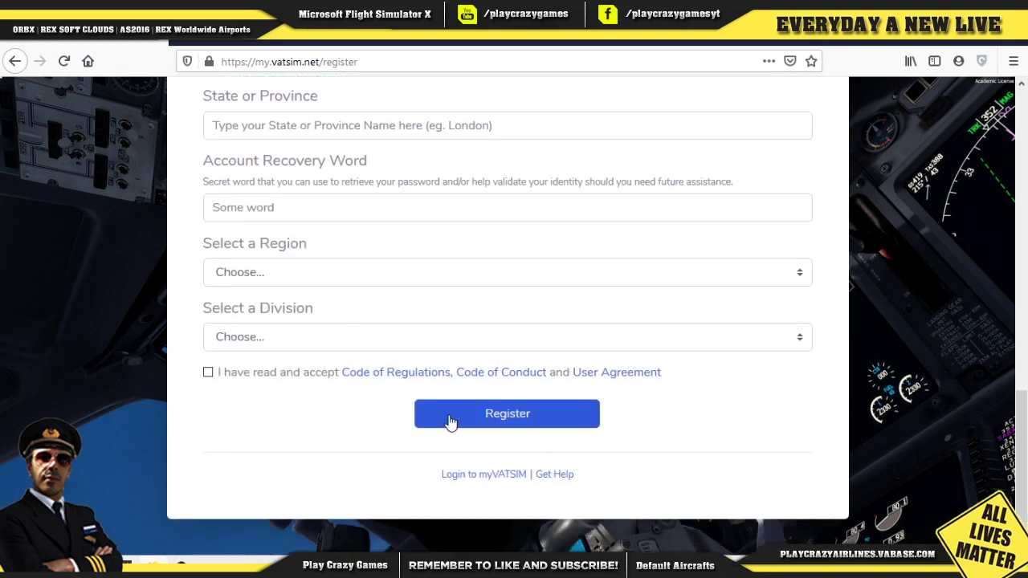
scroll(974, 396, up, 10)
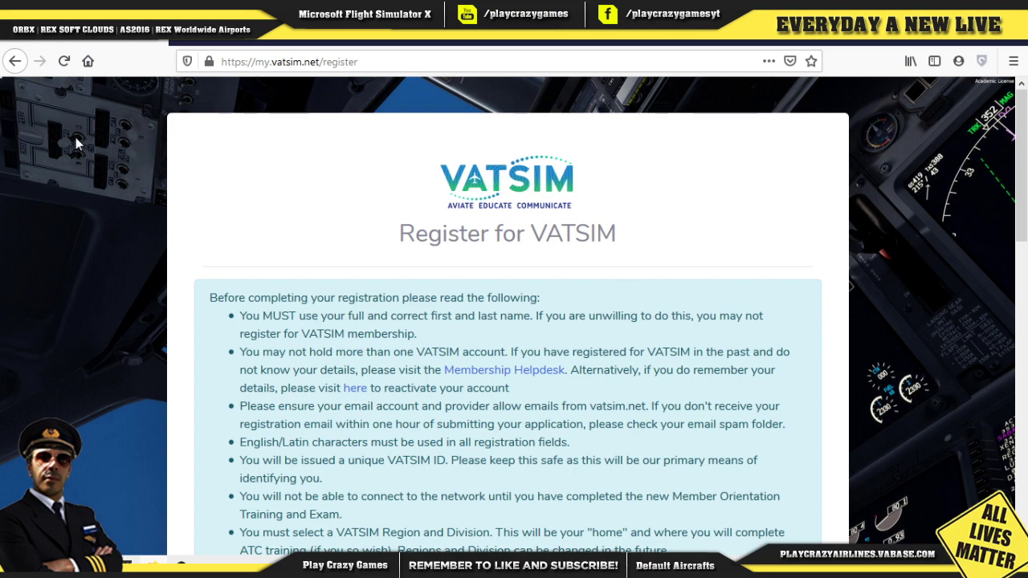
Step: Return to the Join VATSIM page, view the Membership Dashboard sign-in form, and go back
click(14, 61)
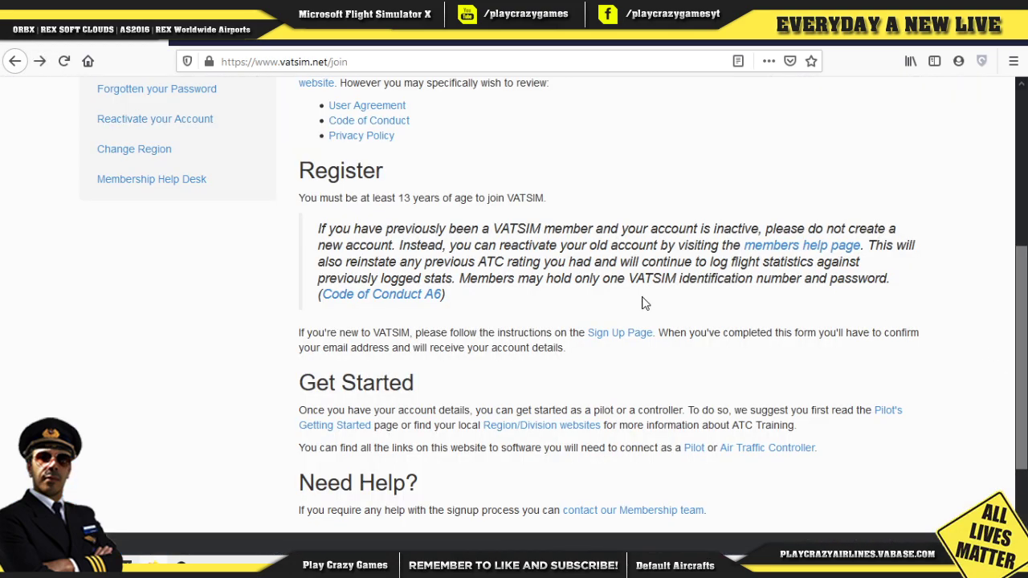
scroll(643, 301, up, 5)
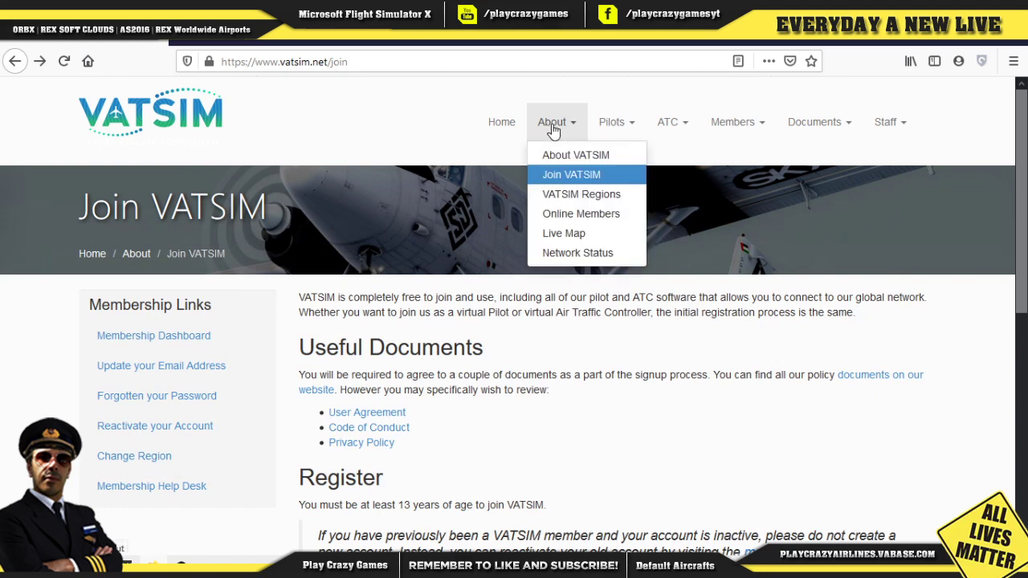
click(137, 343)
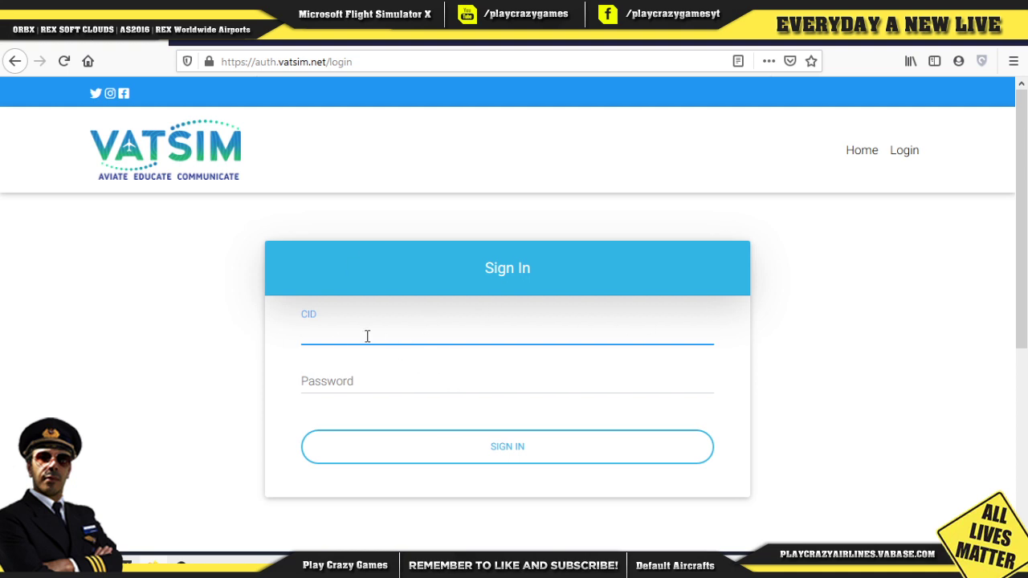
click(14, 62)
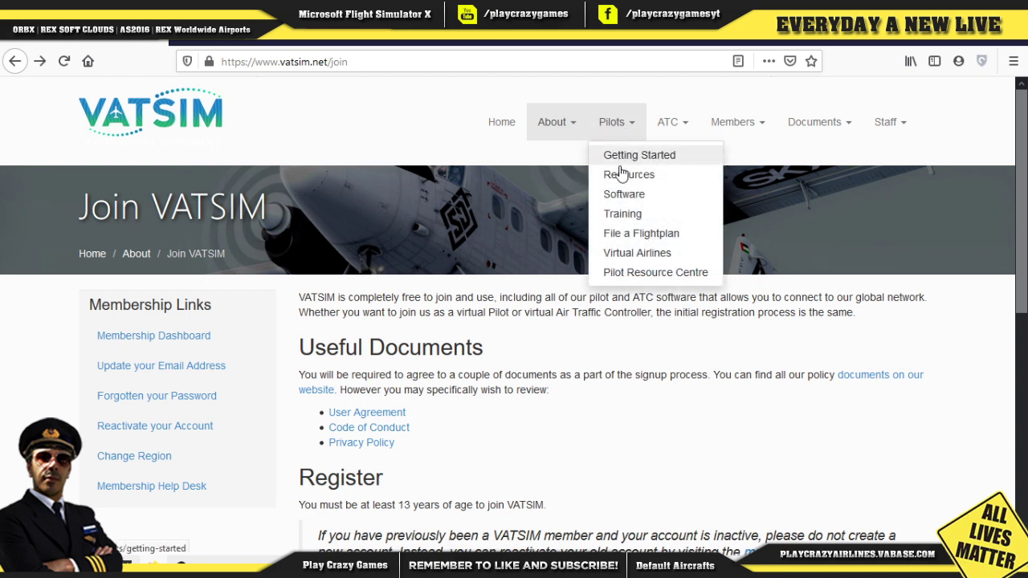
Step: Review the pilot page options and the Join VATSIM page's membership links, returning from the sign-in form if it opens
mouse_move(615, 131)
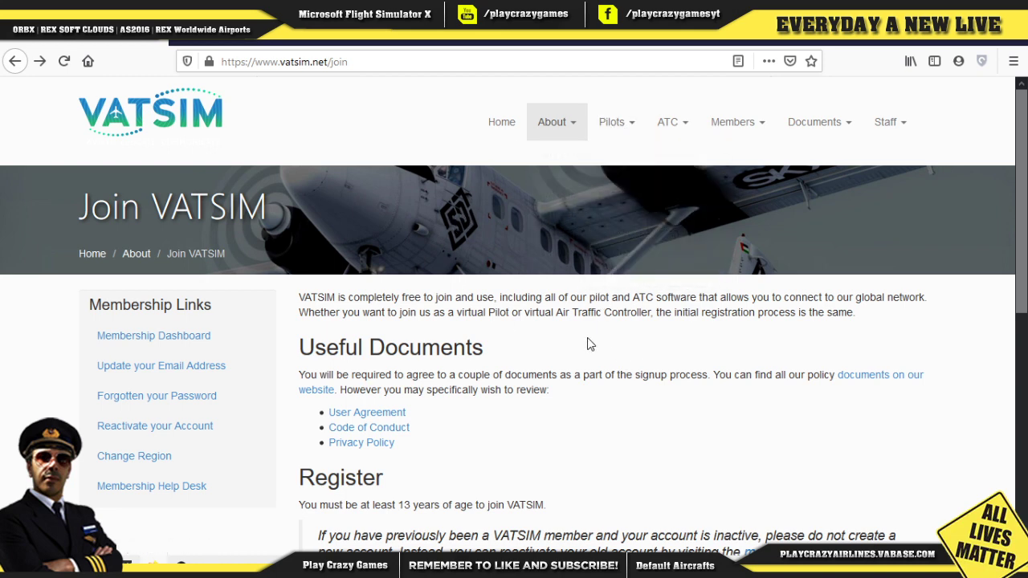
click(623, 197)
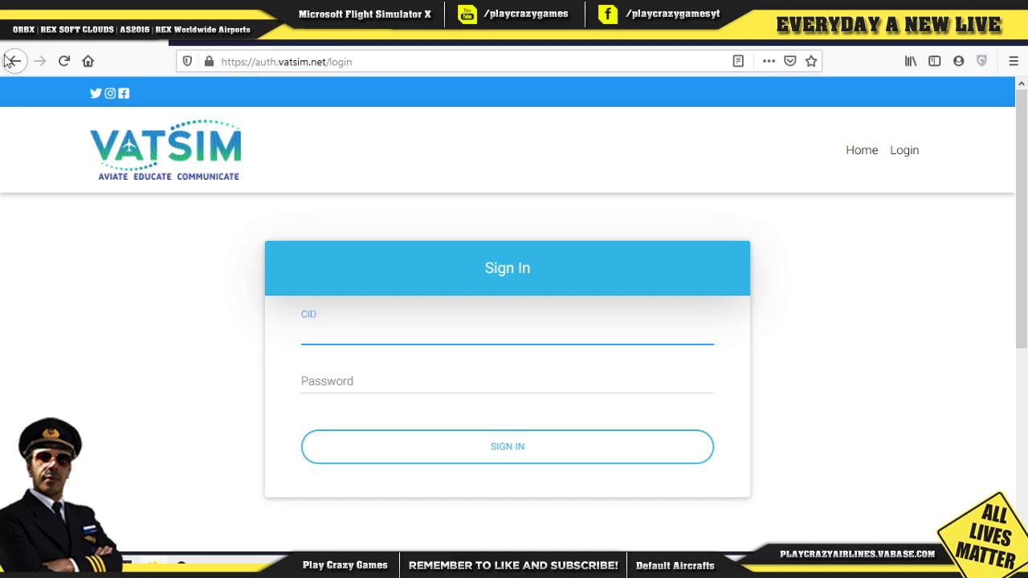
click(8, 61)
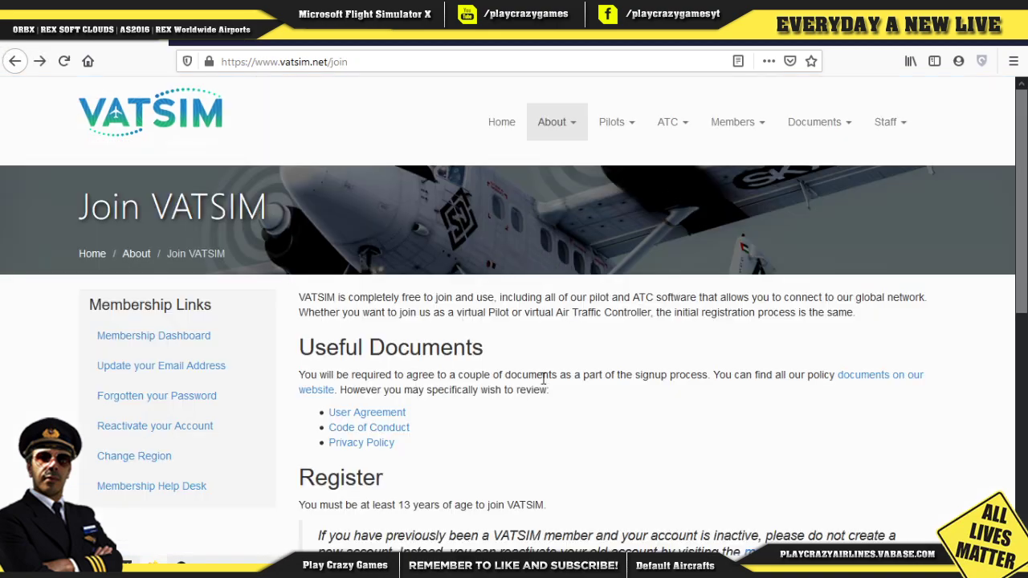
scroll(543, 378, down, 8)
scroll(544, 381, up, 6)
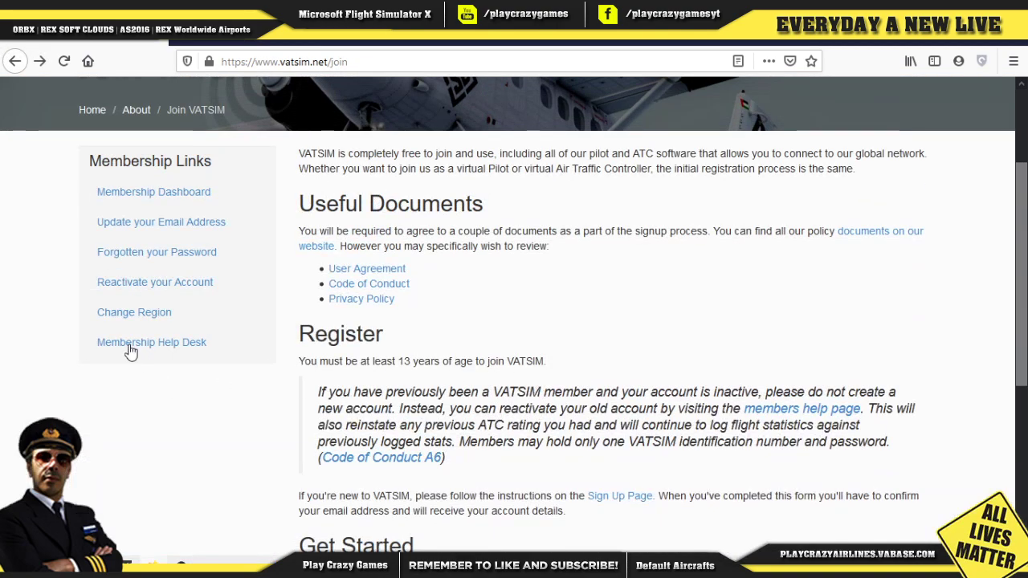
scroll(321, 281, up, 3)
mouse_move(609, 138)
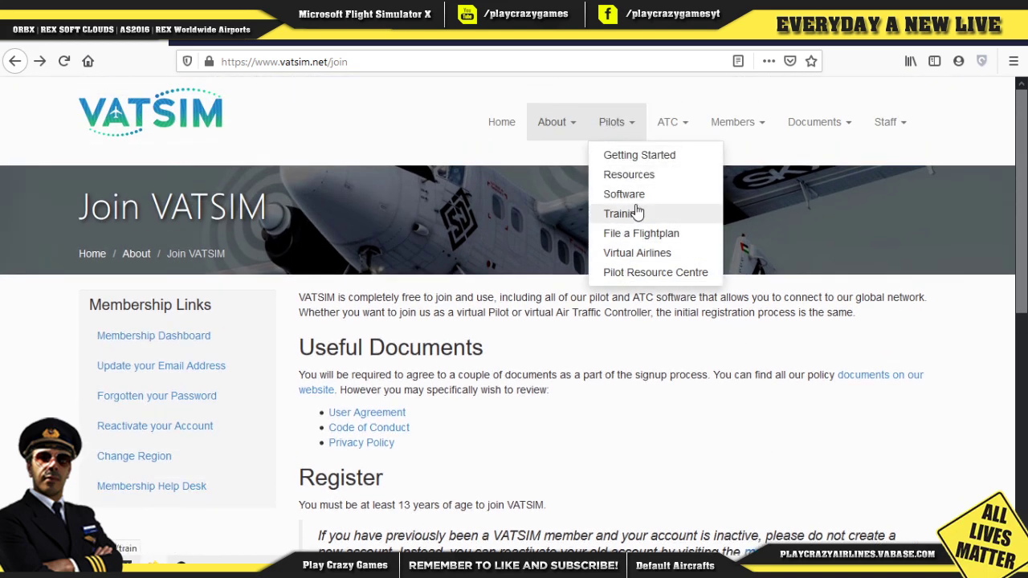
Step: Search the web for vpilot in a new tab, keeping the Join VATSIM page open
click(192, 40)
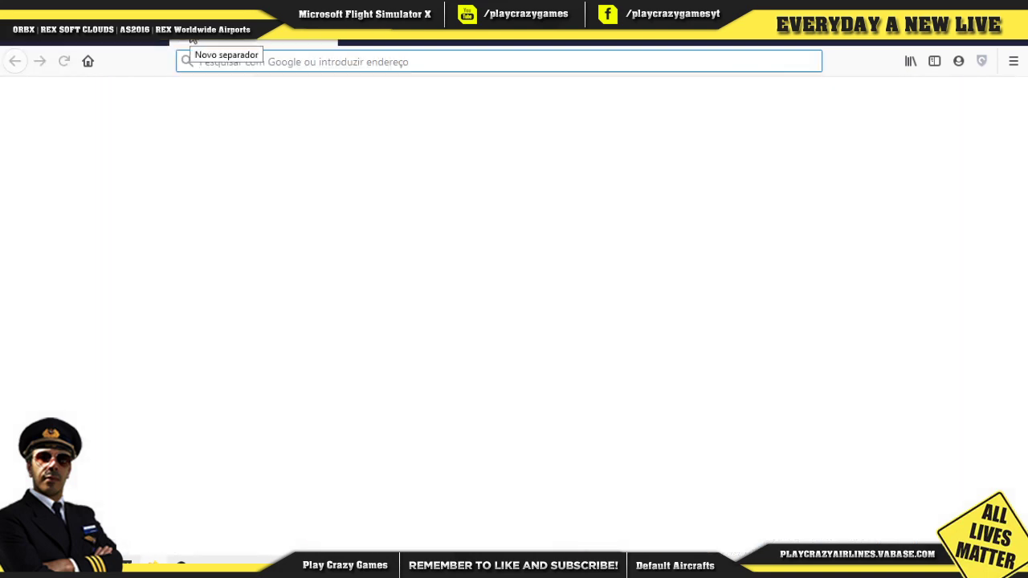
text(vpilot)
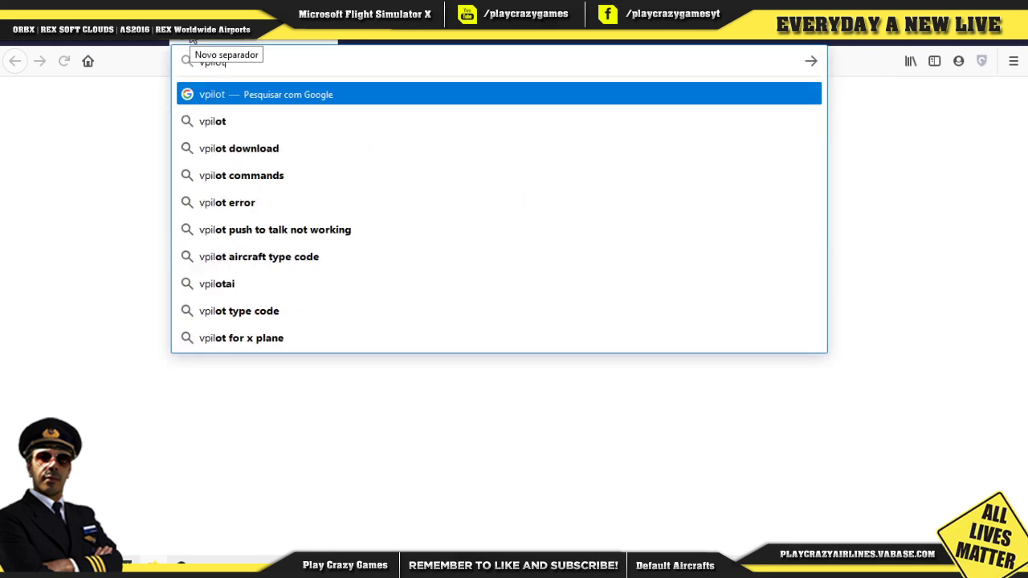
key(Return)
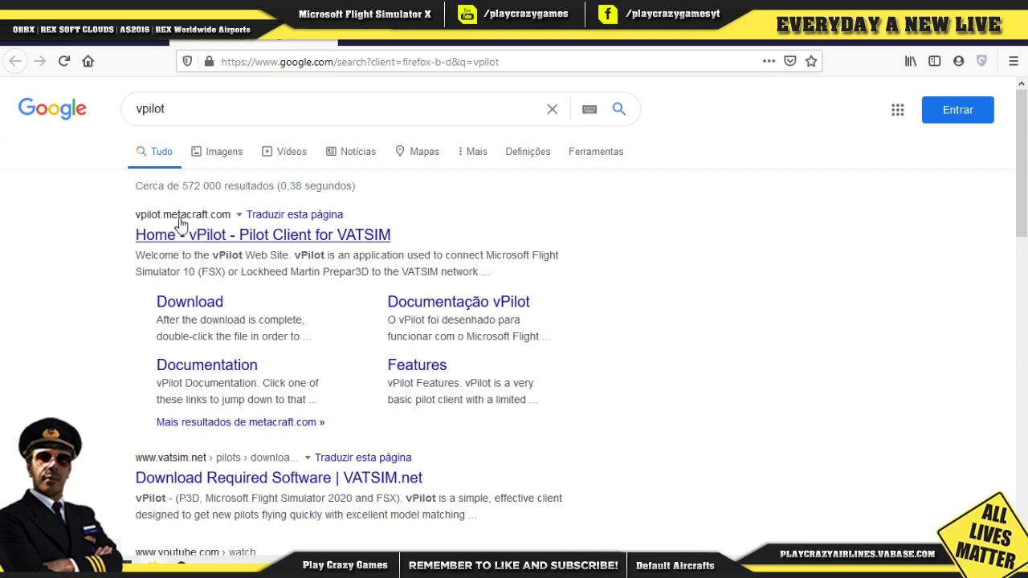
click(71, 40)
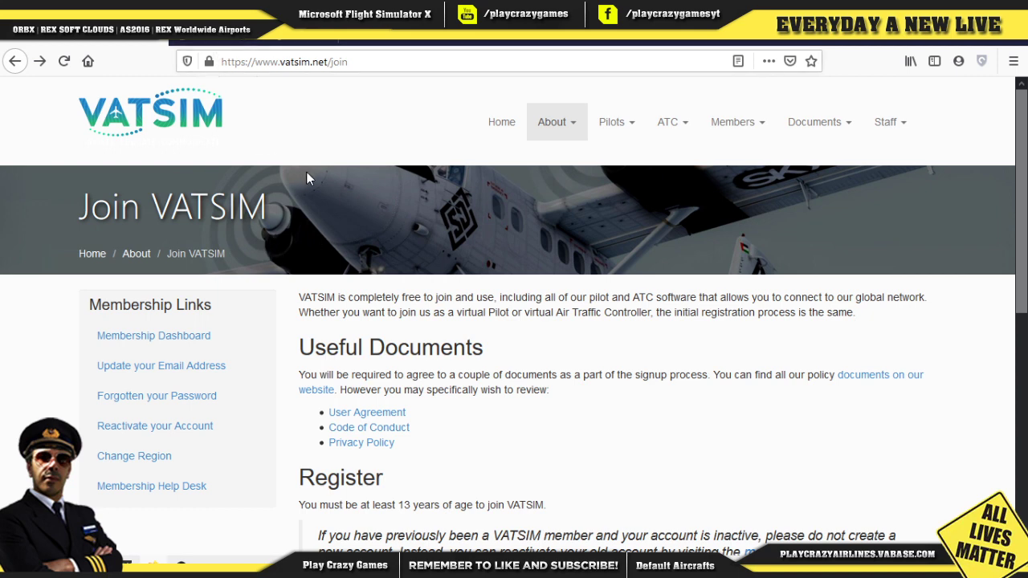
click(254, 42)
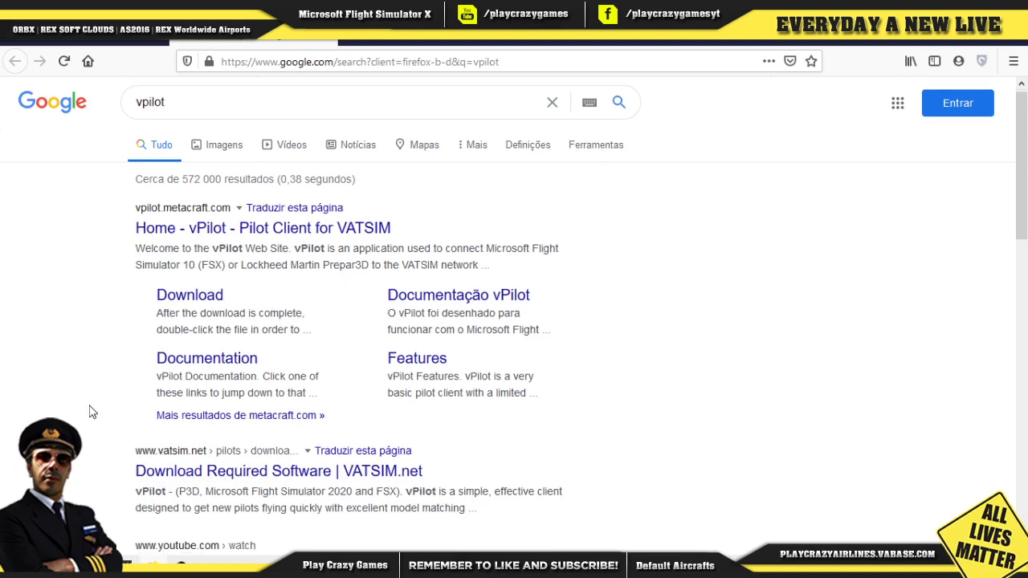
Step: Open VATSIM's Download Required Software page from the results, review the vPilot section, and return to the search results
scroll(97, 413, down, 2)
click(201, 405)
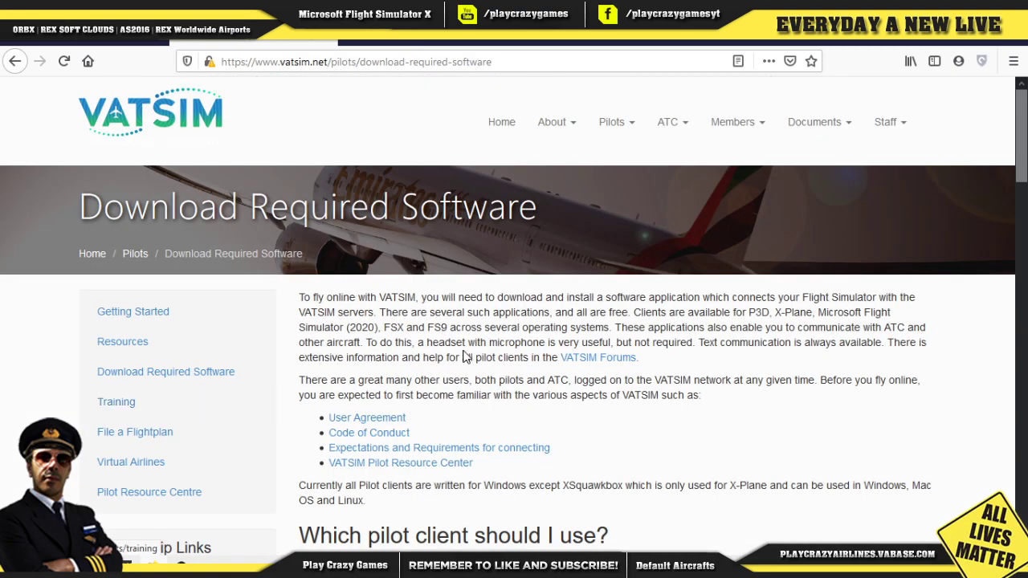
scroll(463, 356, down, 4)
scroll(464, 356, down, 6)
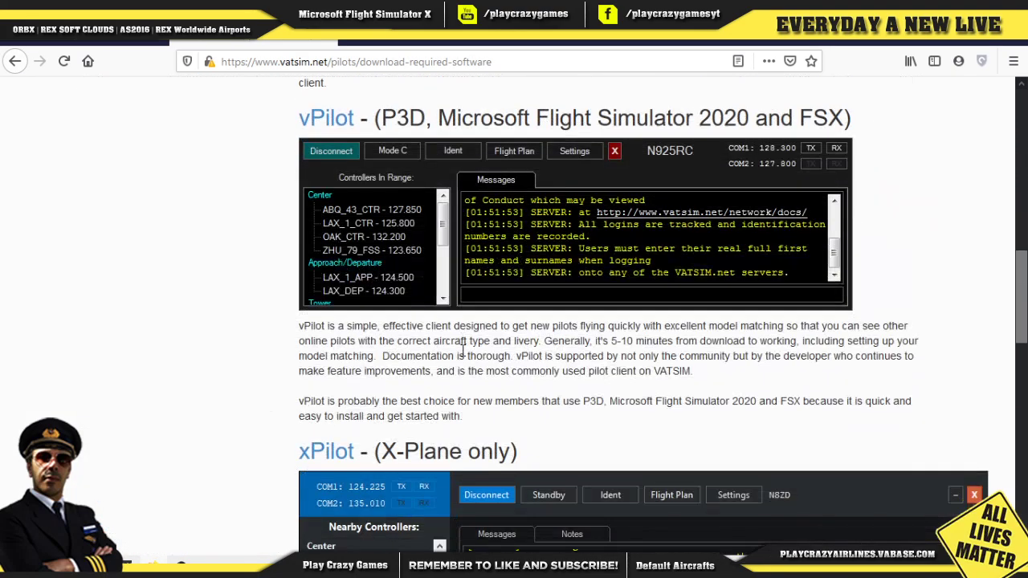
scroll(463, 356, up, 6)
click(14, 61)
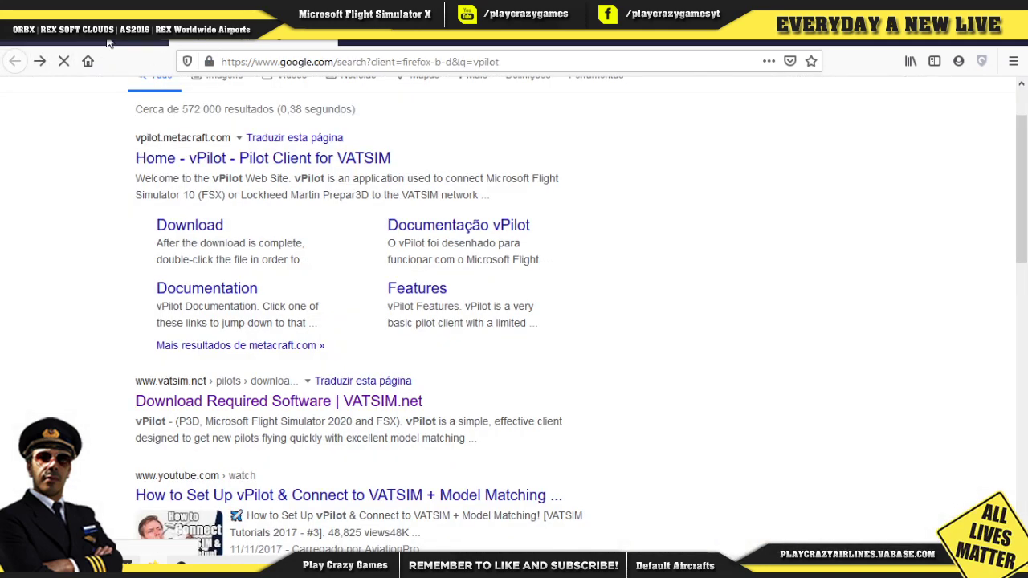
scroll(626, 294, up, 2)
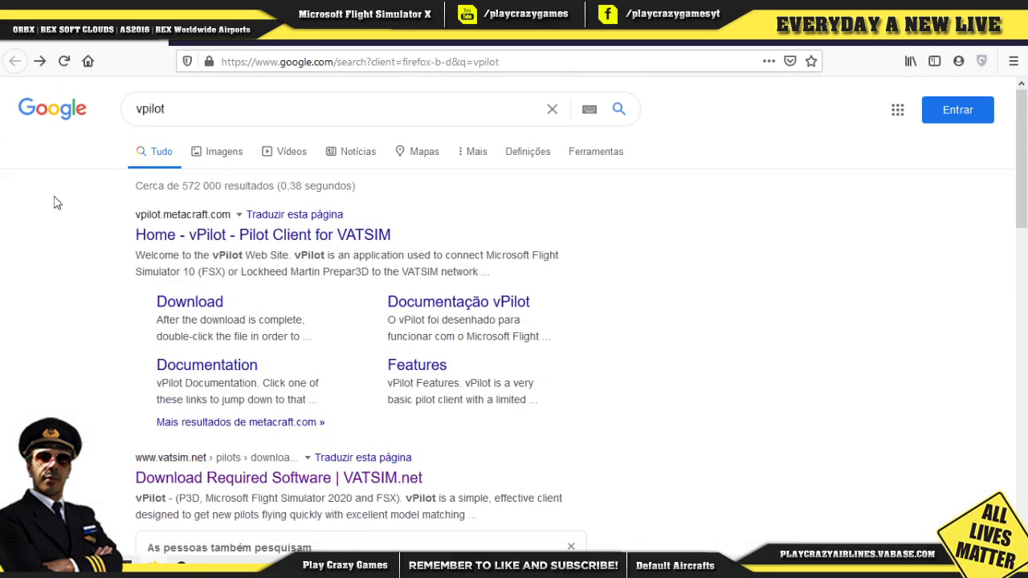
Step: Reopen VATSIM's Download Required Software page from the vpilot search results
double_click(181, 112)
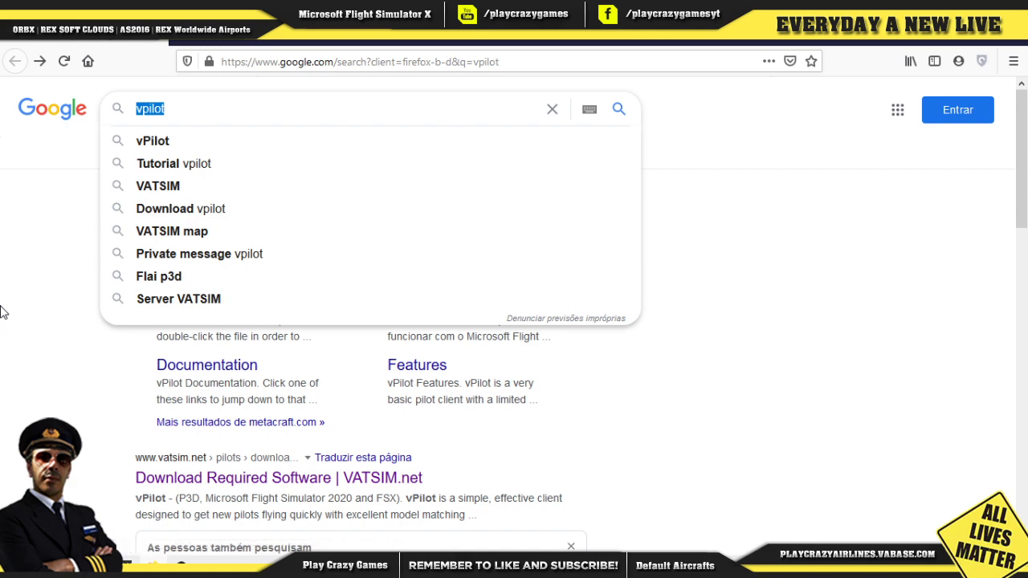
click(5, 309)
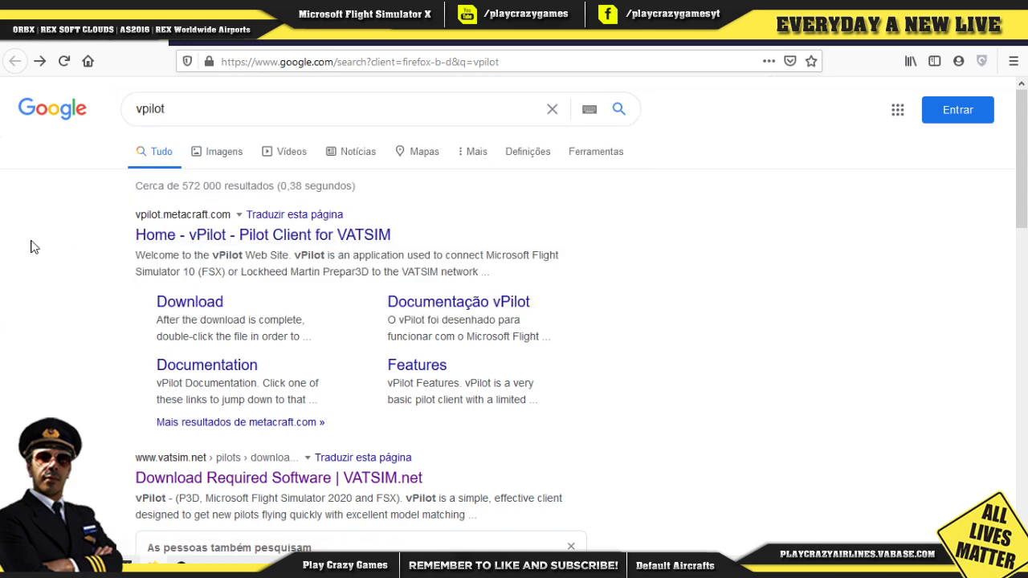
scroll(41, 265, down, 3)
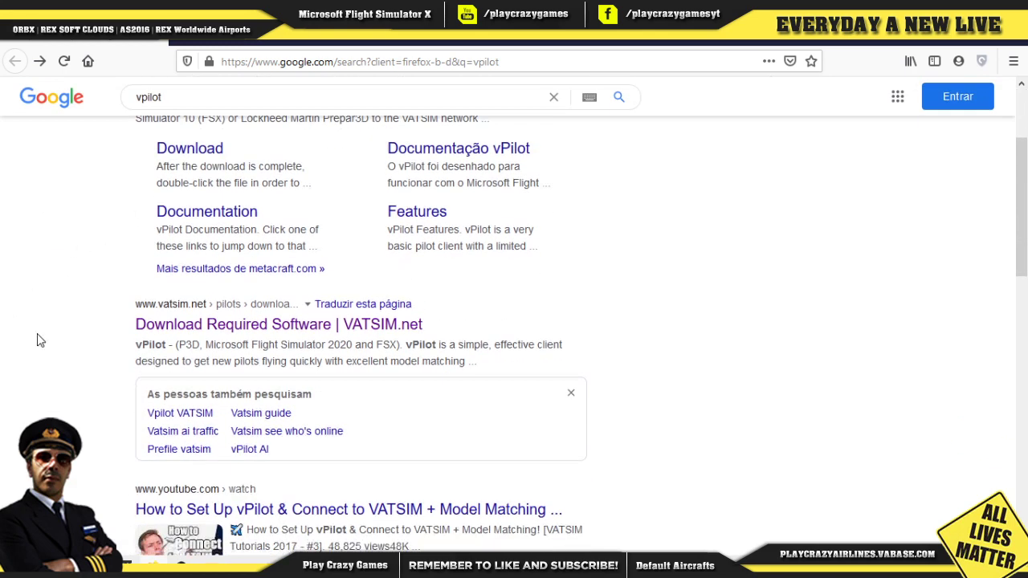
click(310, 334)
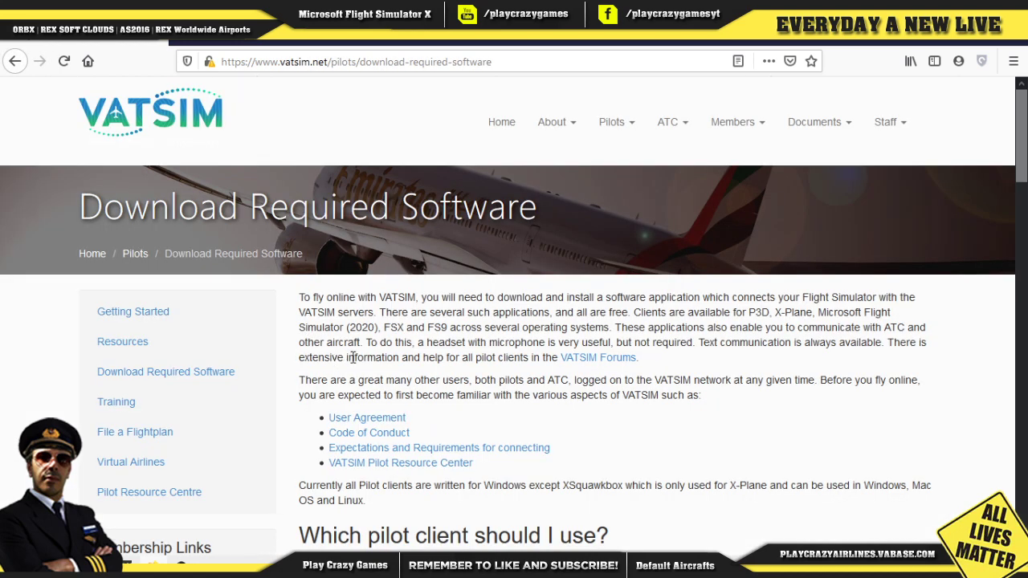
Step: Examine the FSX row of the pilot client table for the recommended client, audio capability and other compatible clients
scroll(355, 358, down, 8)
scroll(382, 308, up, 3)
scroll(382, 307, up, 2)
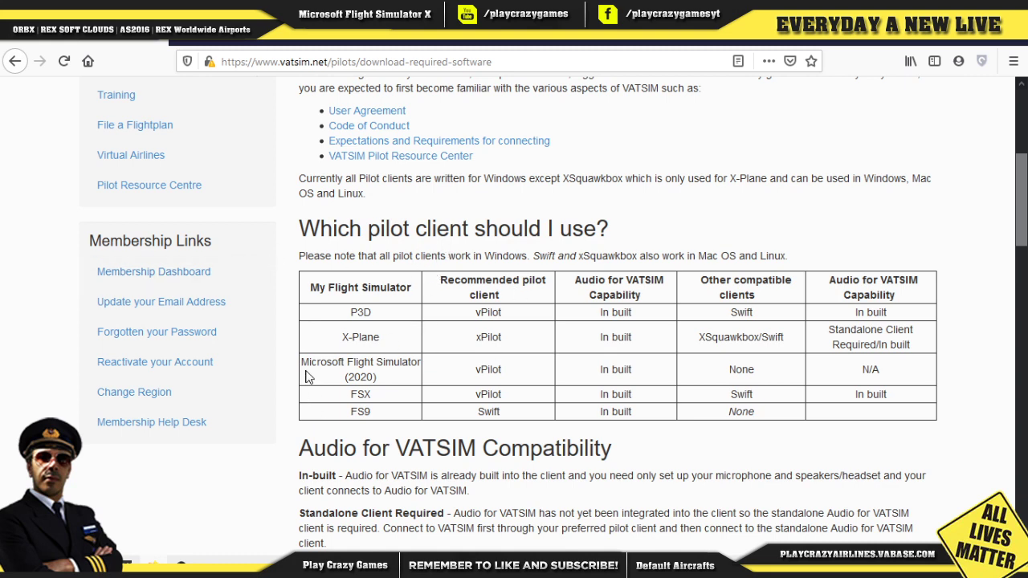
drag(350, 389, 520, 394)
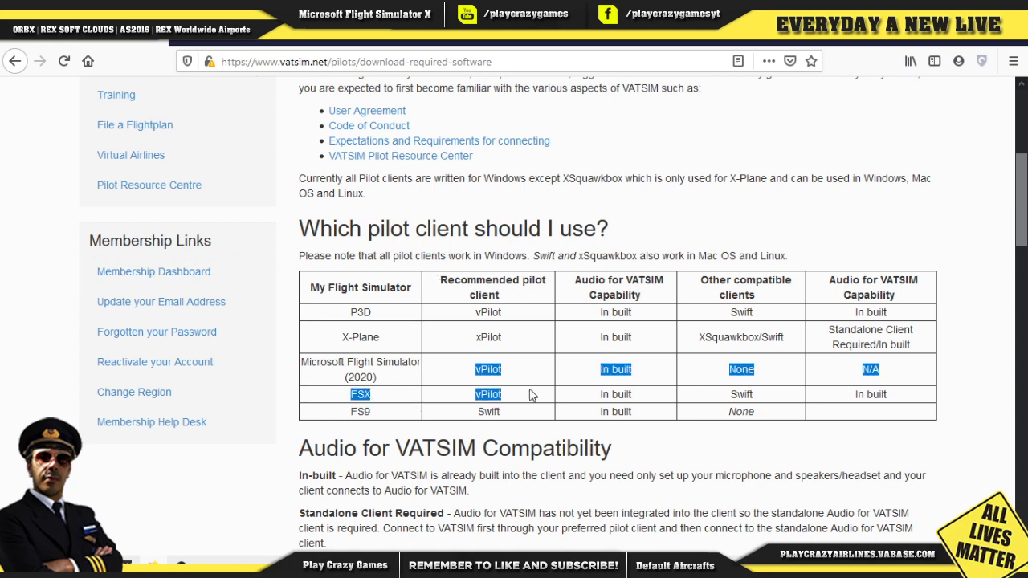
click(604, 394)
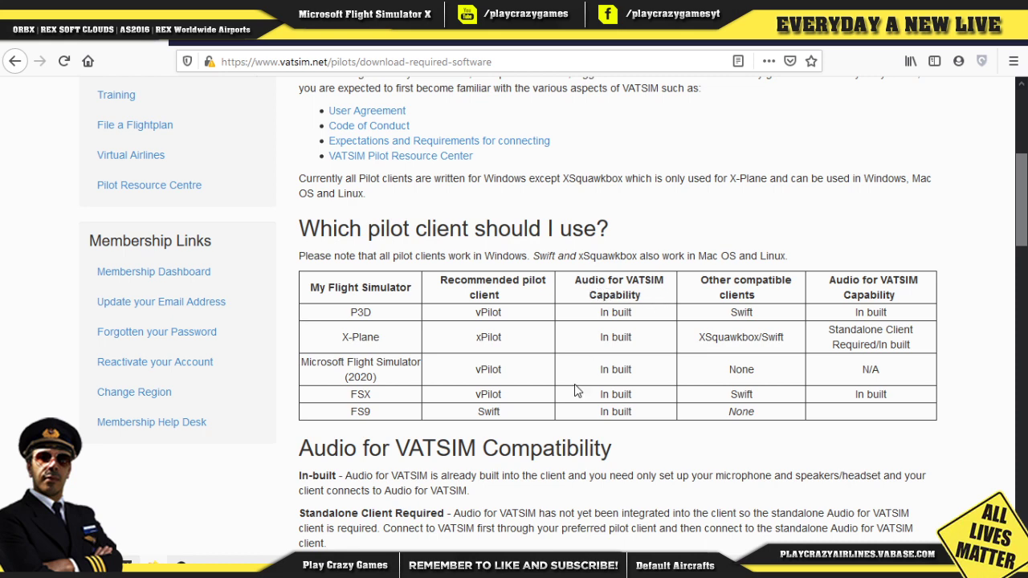
triple_click(615, 394)
click(734, 398)
double_click(737, 396)
click(853, 396)
Step: Review the audio compatibility notes and the vPilot section, highlighting its supported simulators
scroll(387, 393, down, 3)
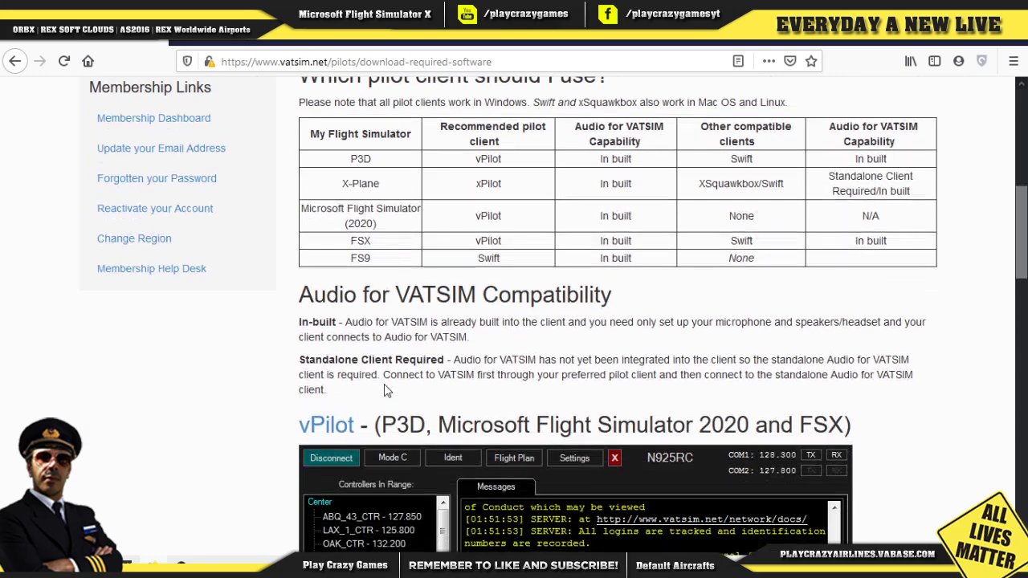
scroll(268, 361, down, 3)
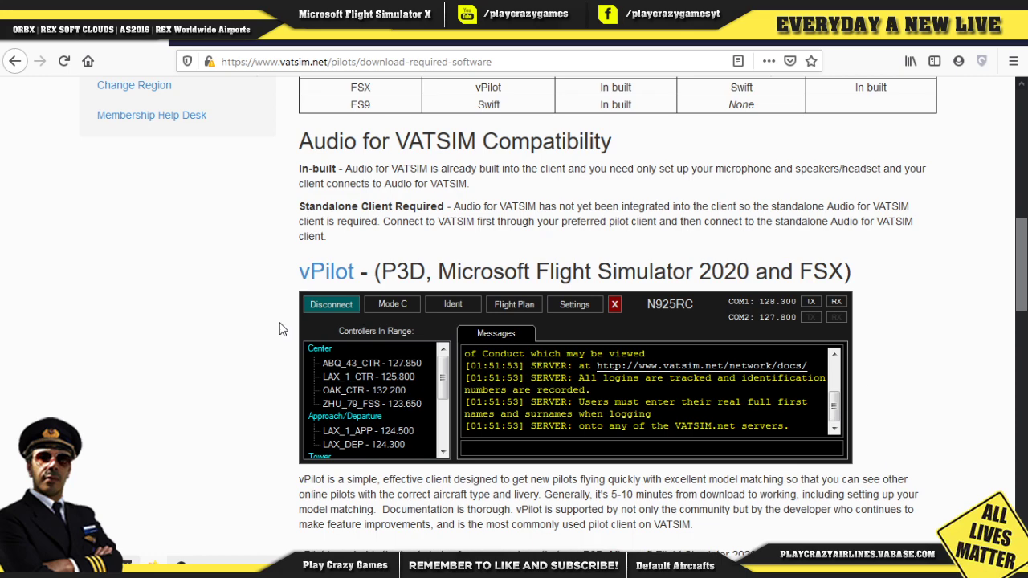
drag(701, 271, 770, 271)
click(936, 377)
scroll(492, 363, down, 4)
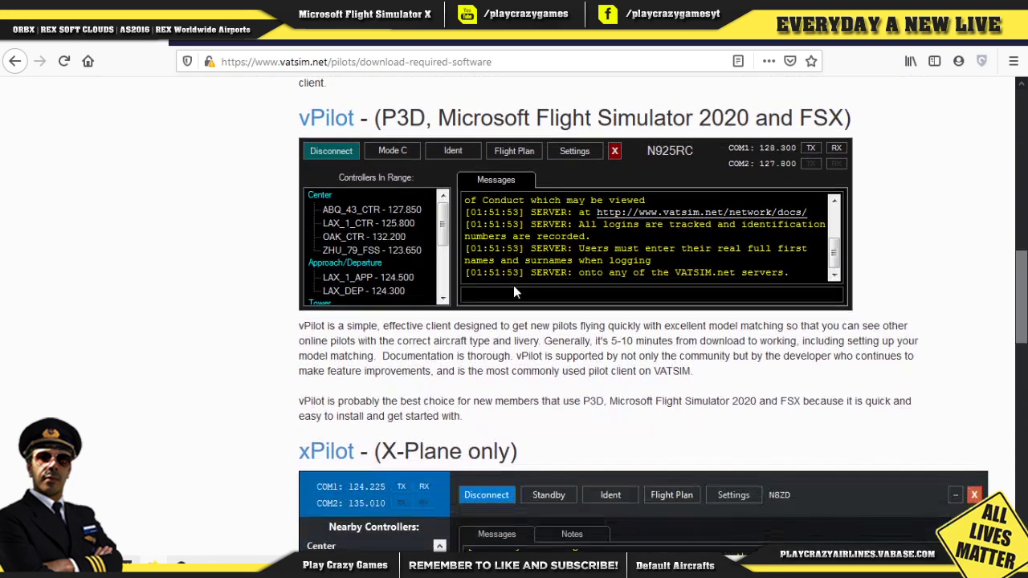
scroll(325, 247, up, 2)
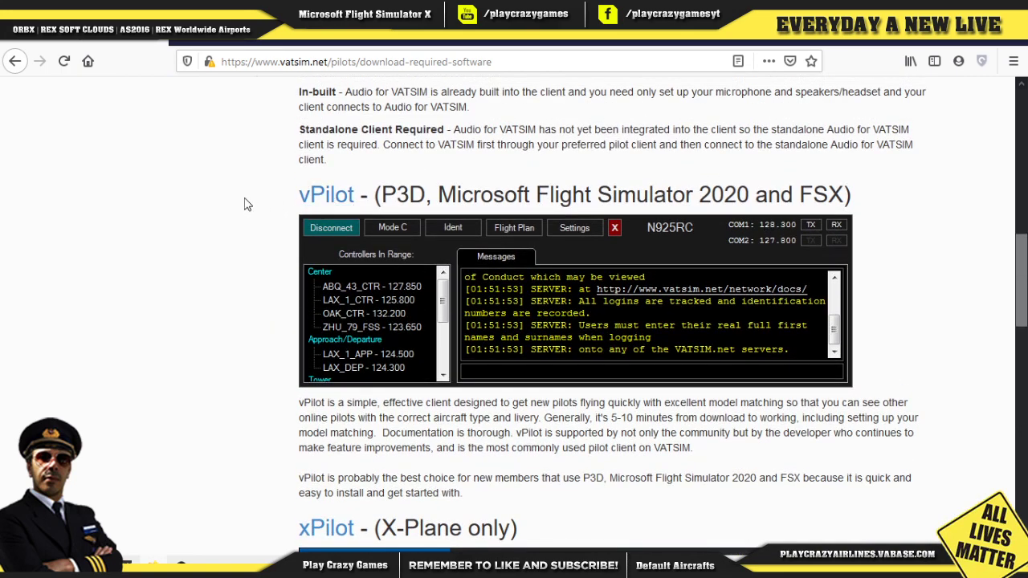
Step: Open the vPilot website from its section heading, go to the download page and choose the stable version download
click(334, 200)
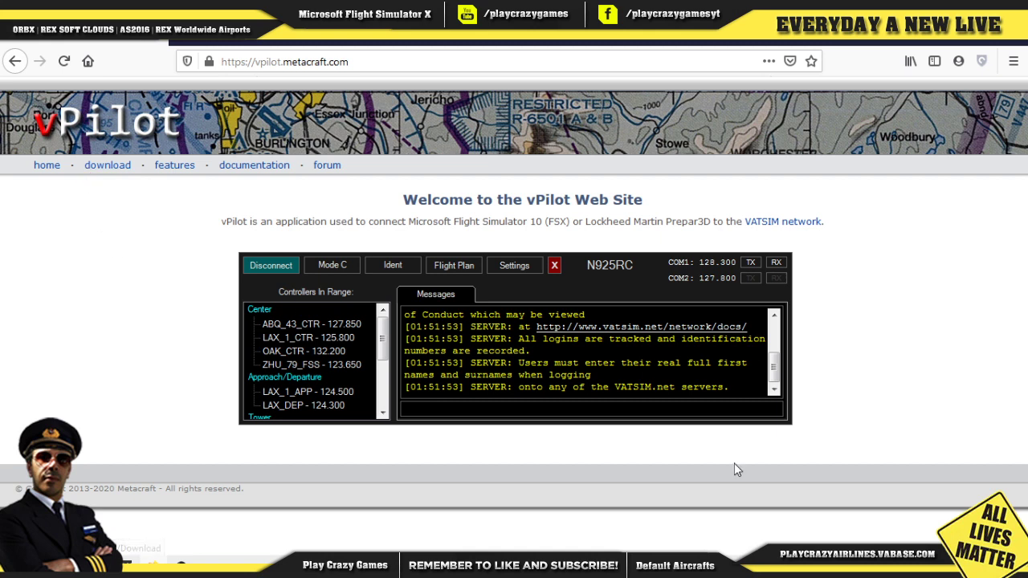
click(108, 169)
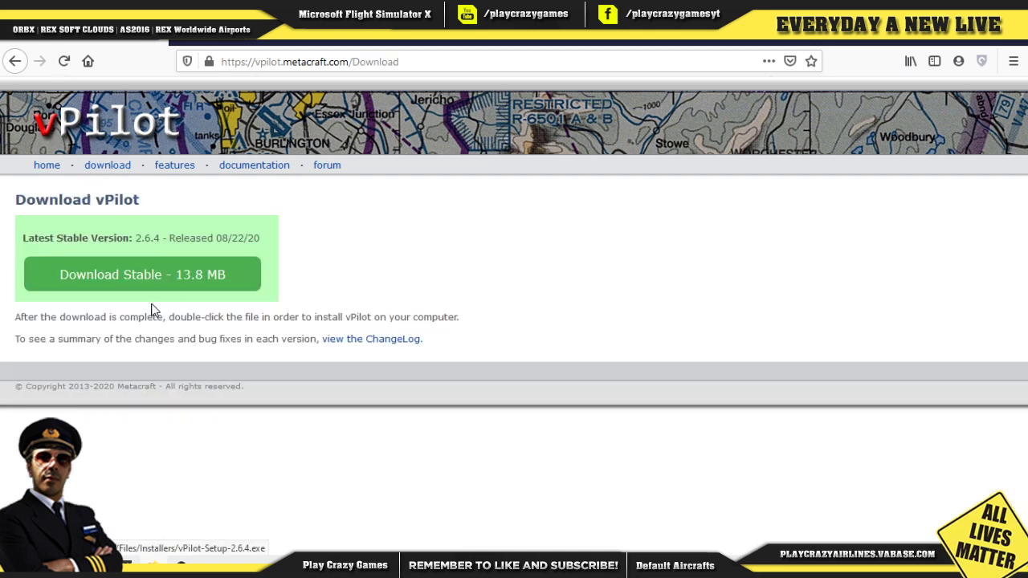
click(113, 273)
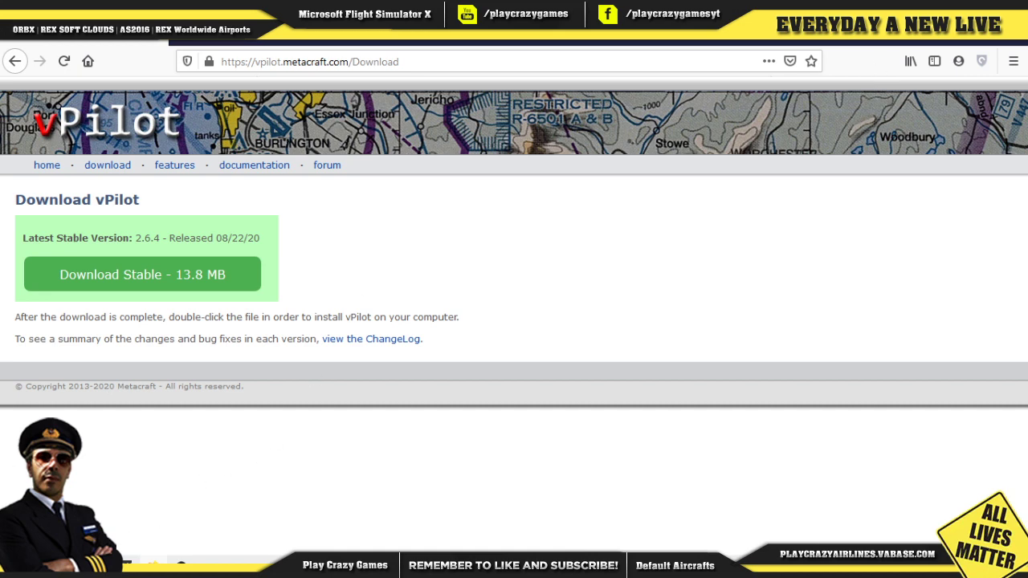
Step: Launch the installed vPilot client and open its settings
key(super)
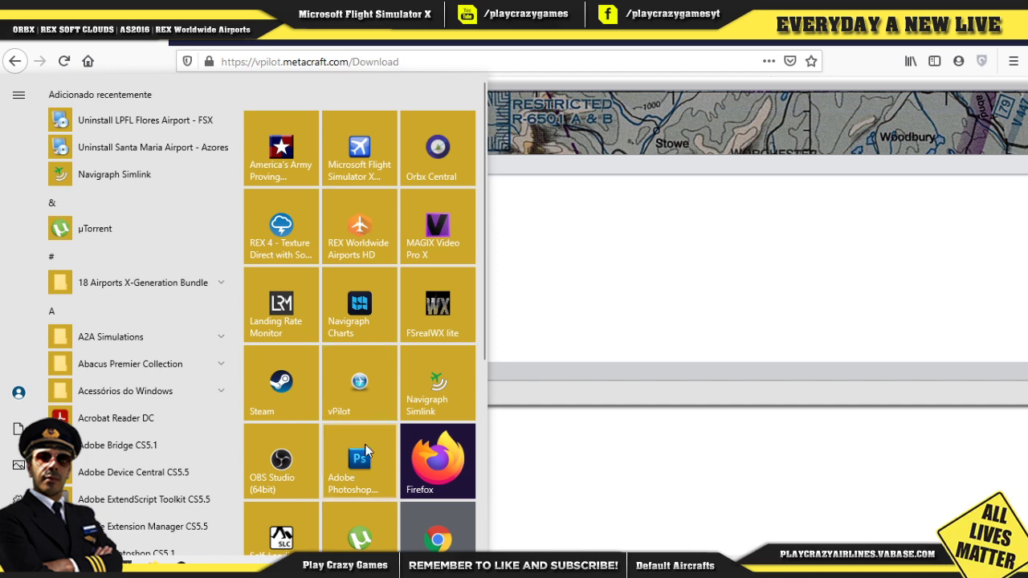
scroll(345, 327, down, 1)
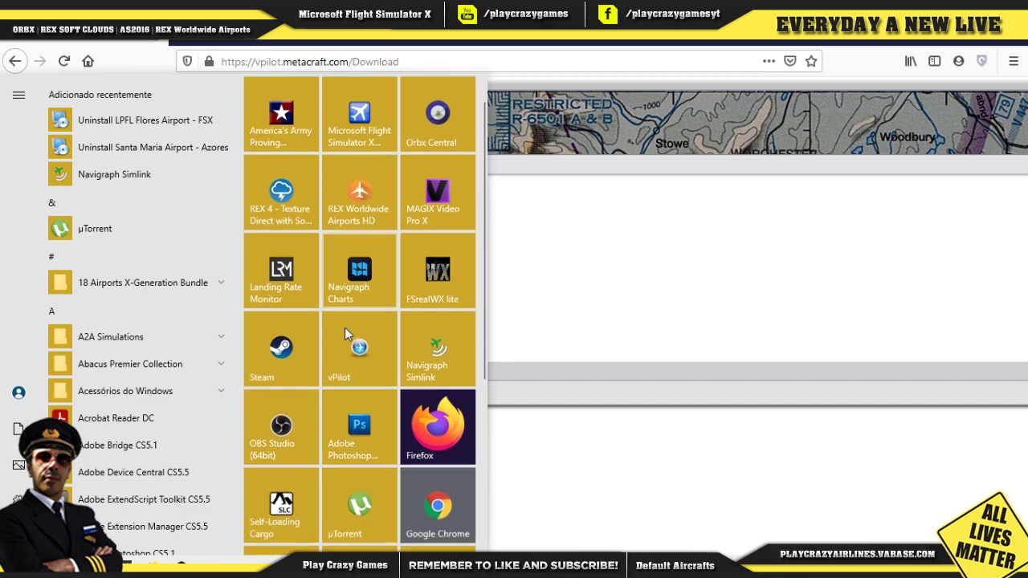
scroll(345, 328, down, 1)
scroll(345, 328, up, 1)
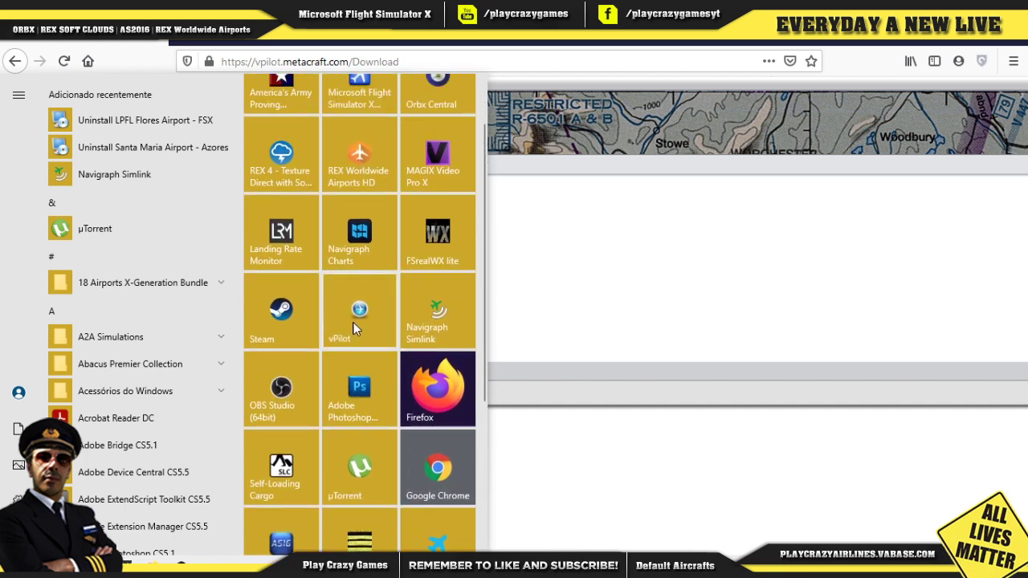
click(354, 322)
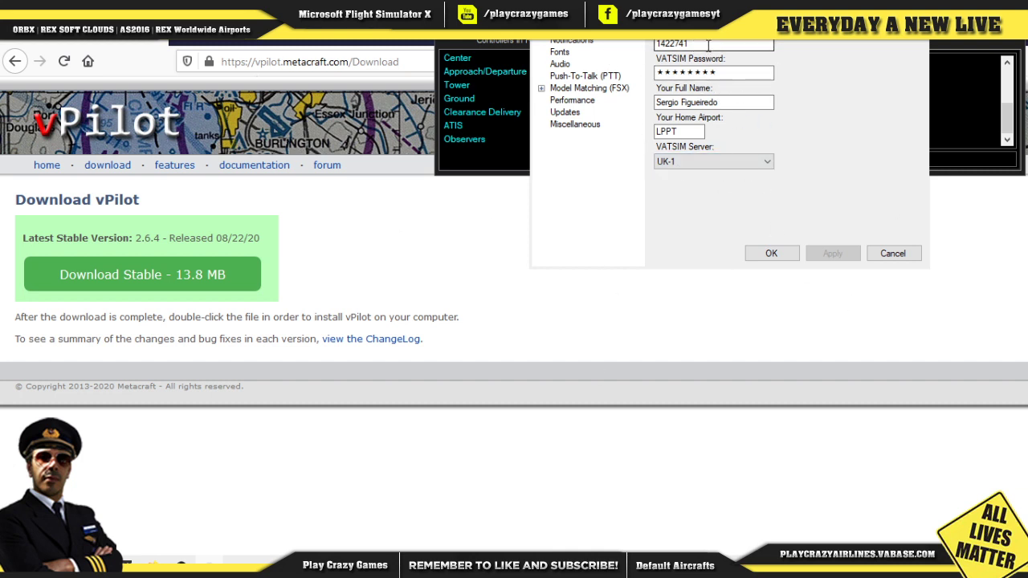
Step: Review vPilot's Notifications, Fonts, Audio and Push-To-Talk settings in turn
click(580, 40)
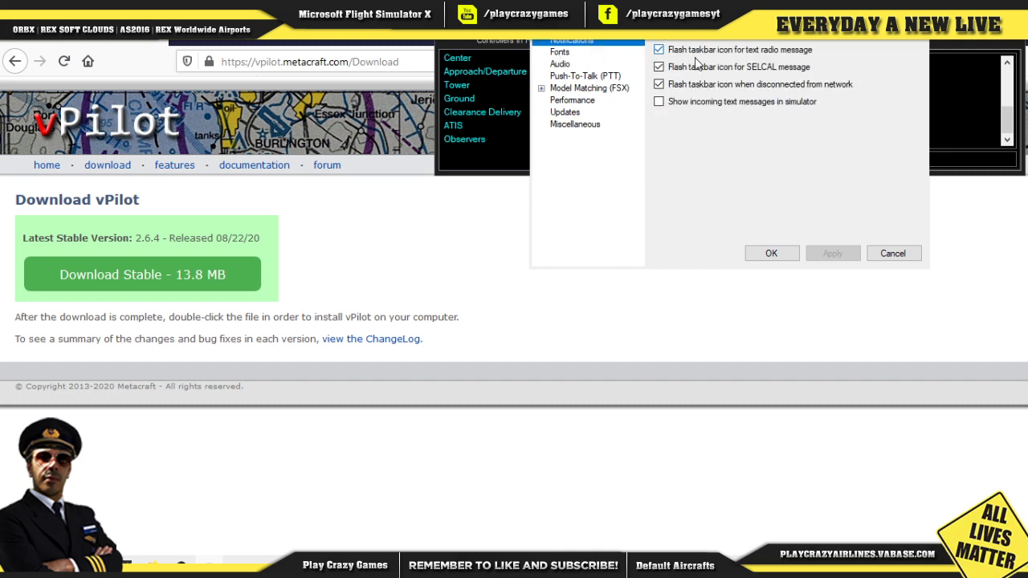
click(566, 54)
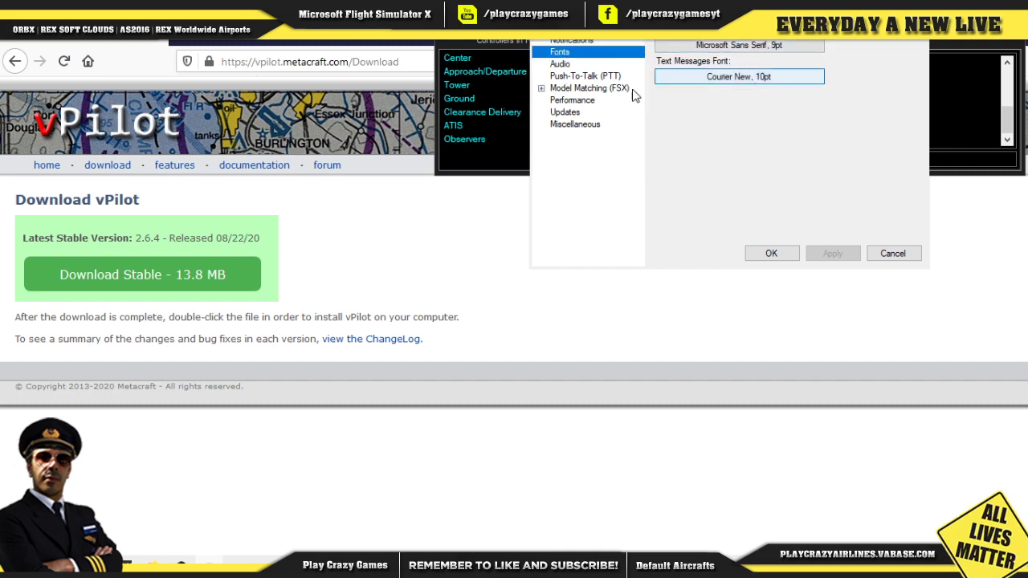
click(566, 64)
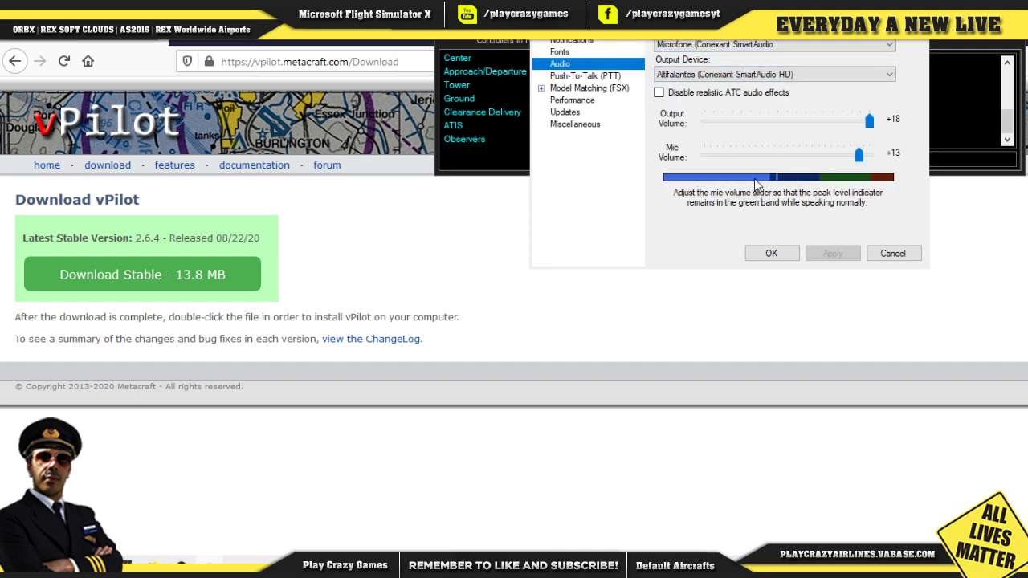
click(575, 81)
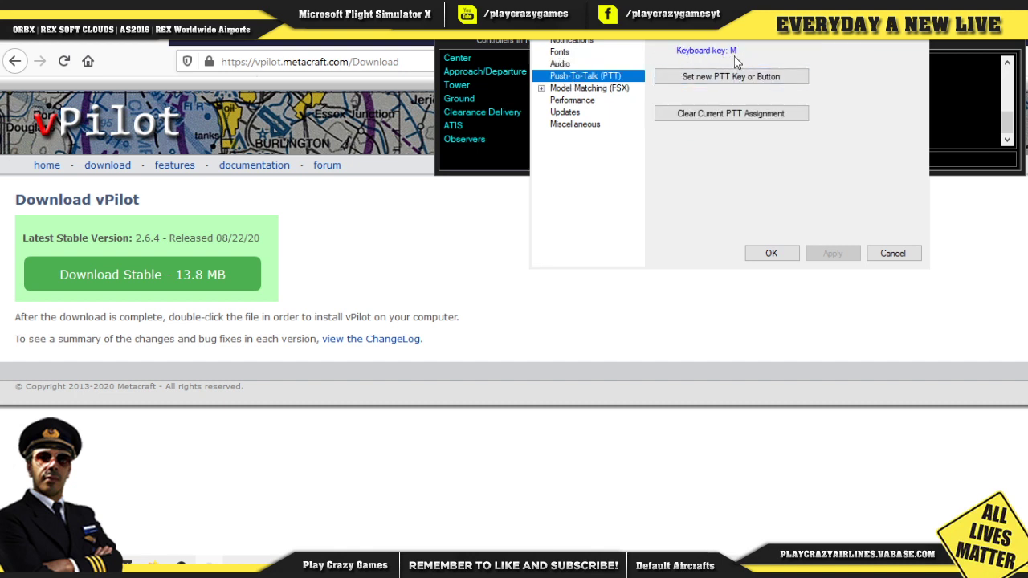
Step: Review the Model Matching (FSX) settings, including the default model, and the Performance limits on displayed aircraft
click(567, 89)
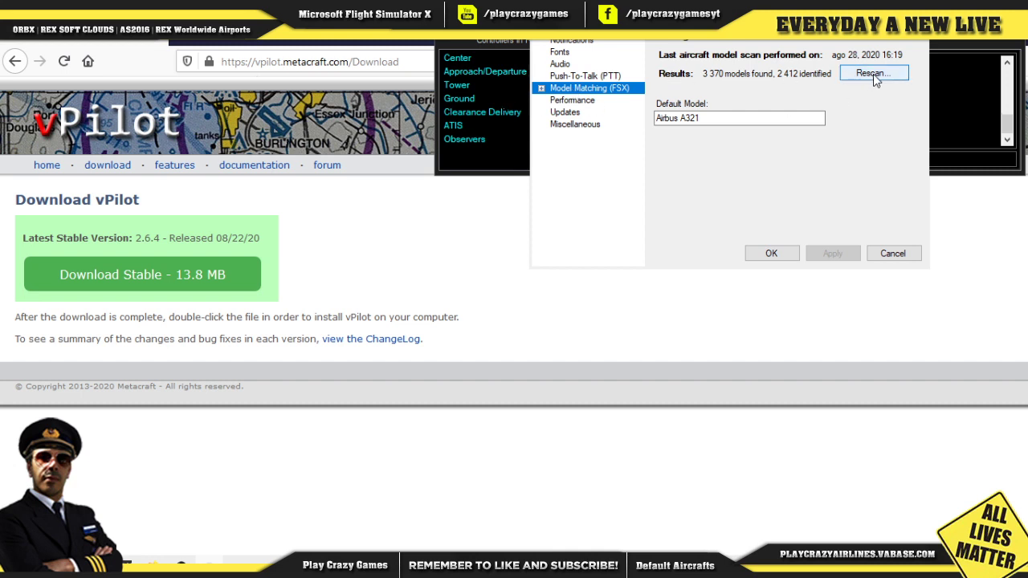
click(677, 119)
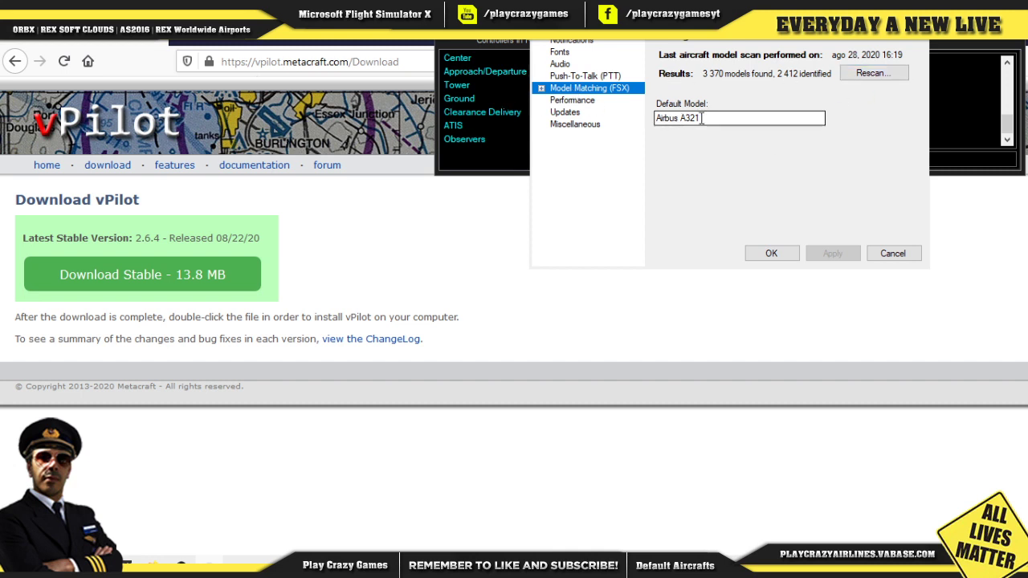
drag(705, 118, 654, 118)
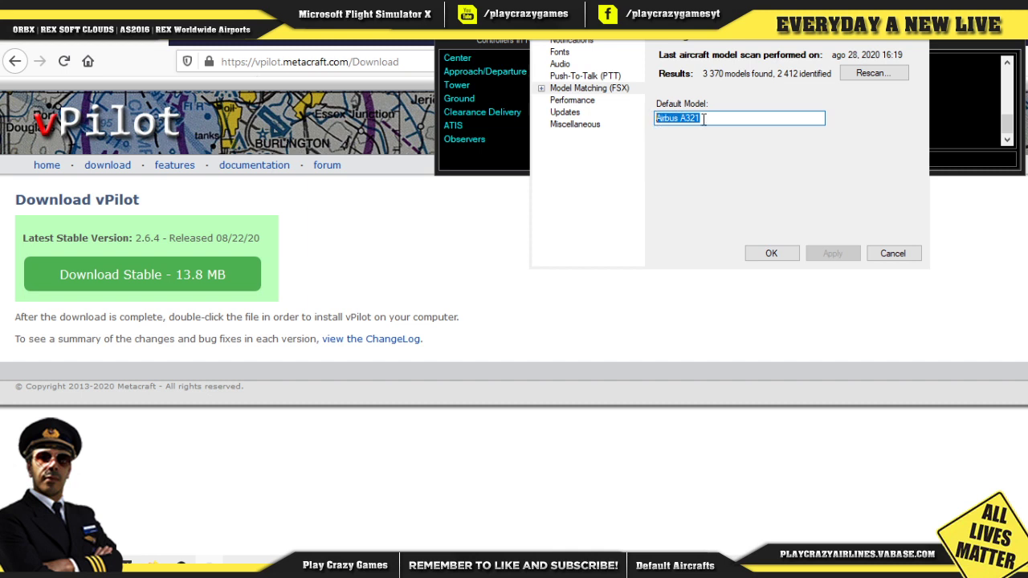
click(591, 101)
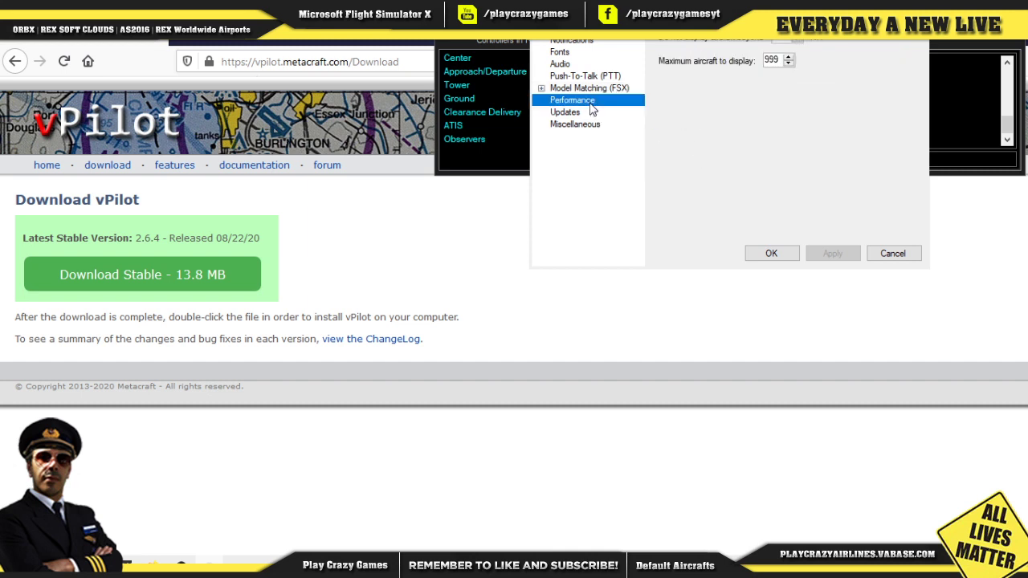
key(Tab)
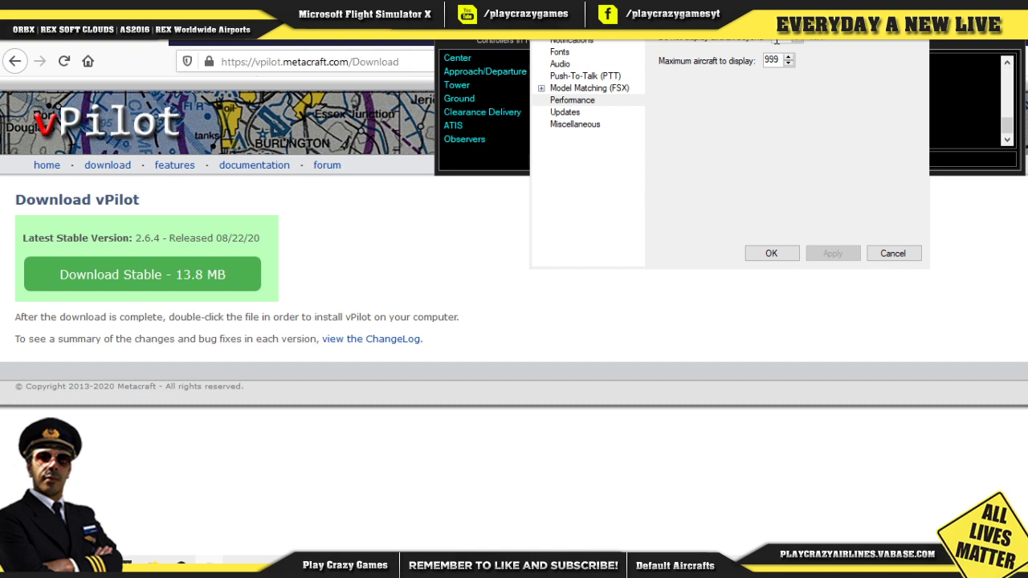
Step: Show the update channel options in the Updates settings, switching to Beta and back to Stable
click(577, 112)
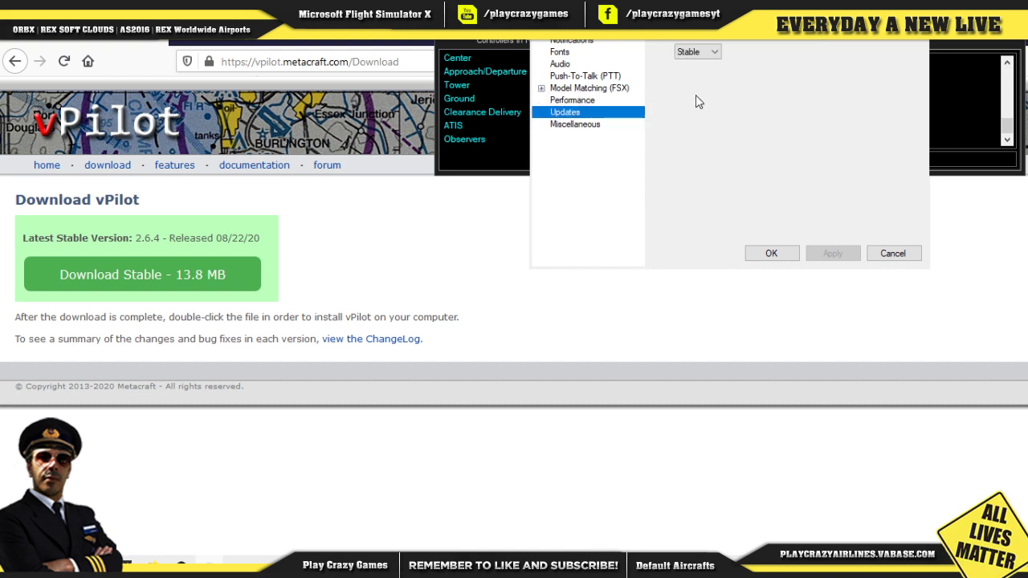
click(694, 52)
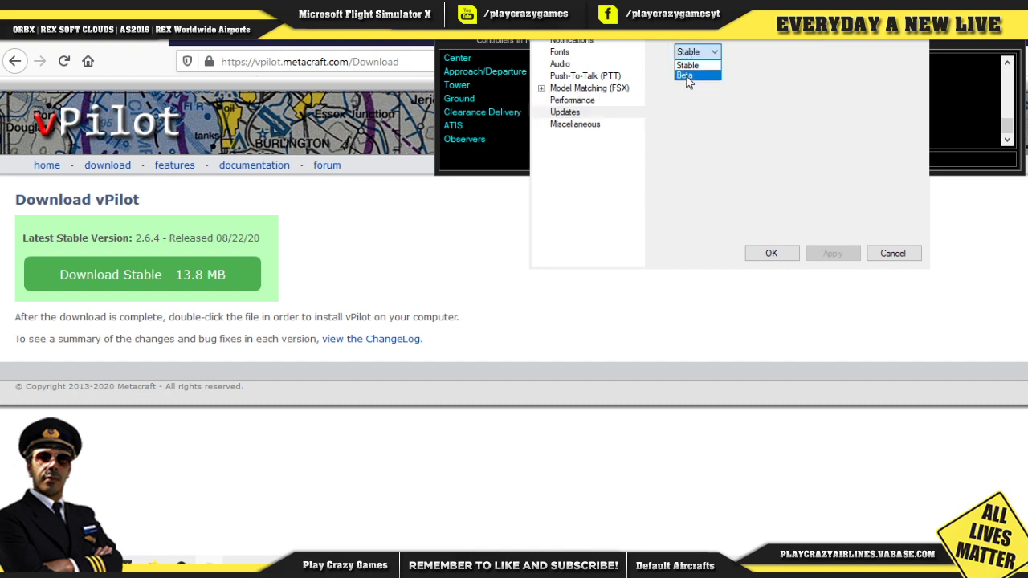
click(695, 74)
scroll(715, 50, up, 1)
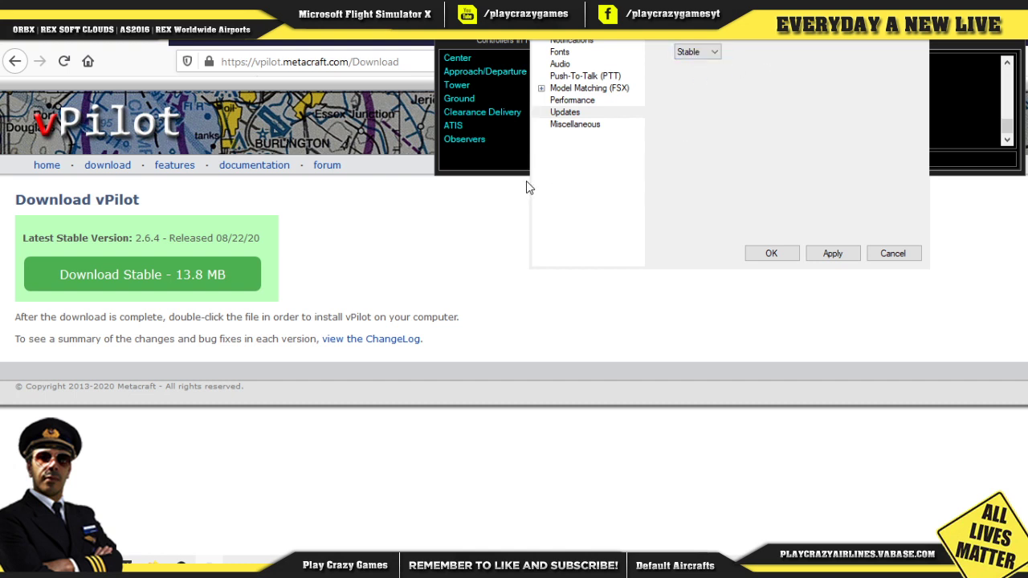
Step: View the Miscellaneous settings, cancel the settings dialog and return to the browser's vPilot download page
click(574, 127)
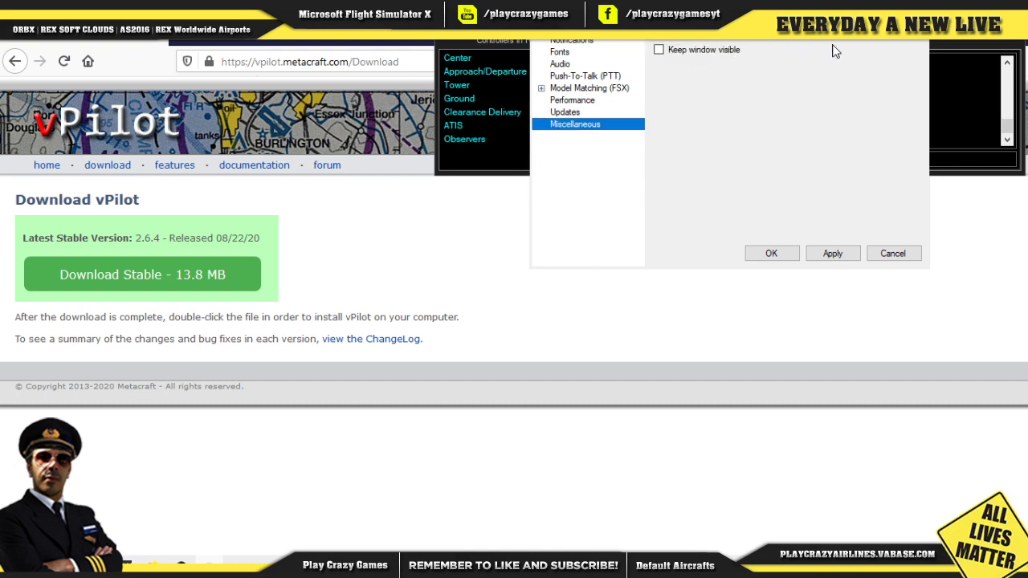
click(875, 257)
click(558, 335)
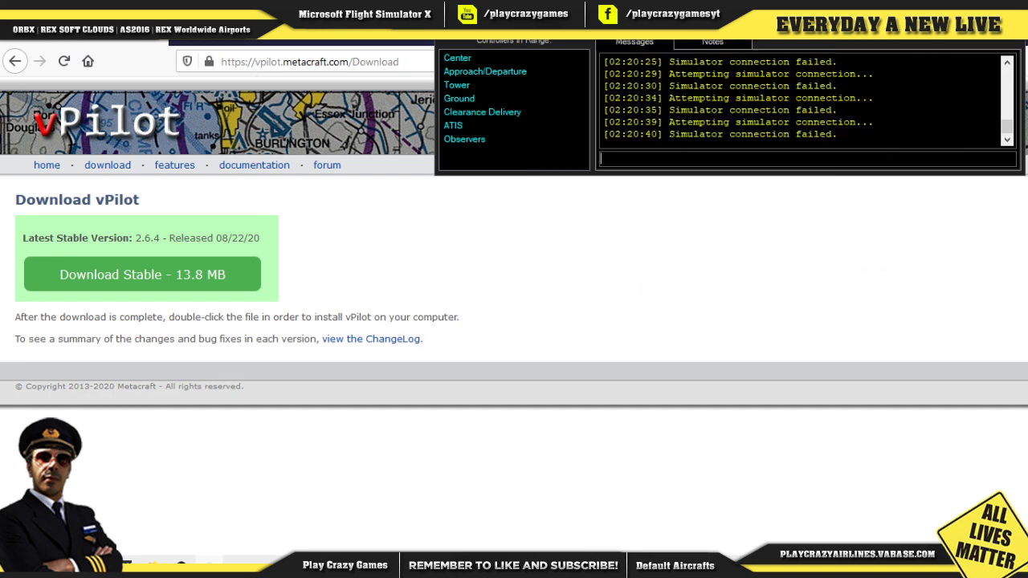
click(510, 328)
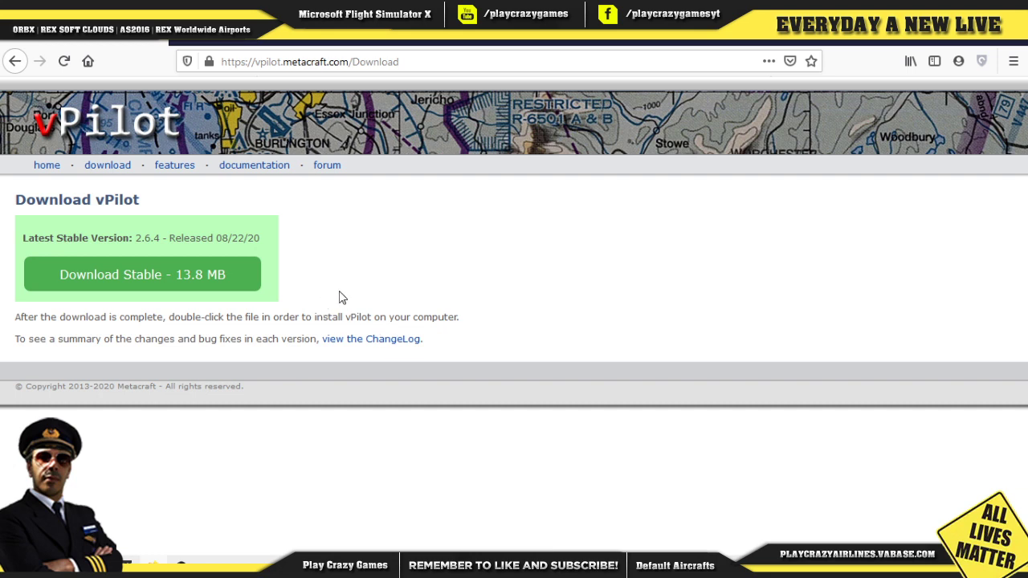
Step: Search the web for flai
click(268, 62)
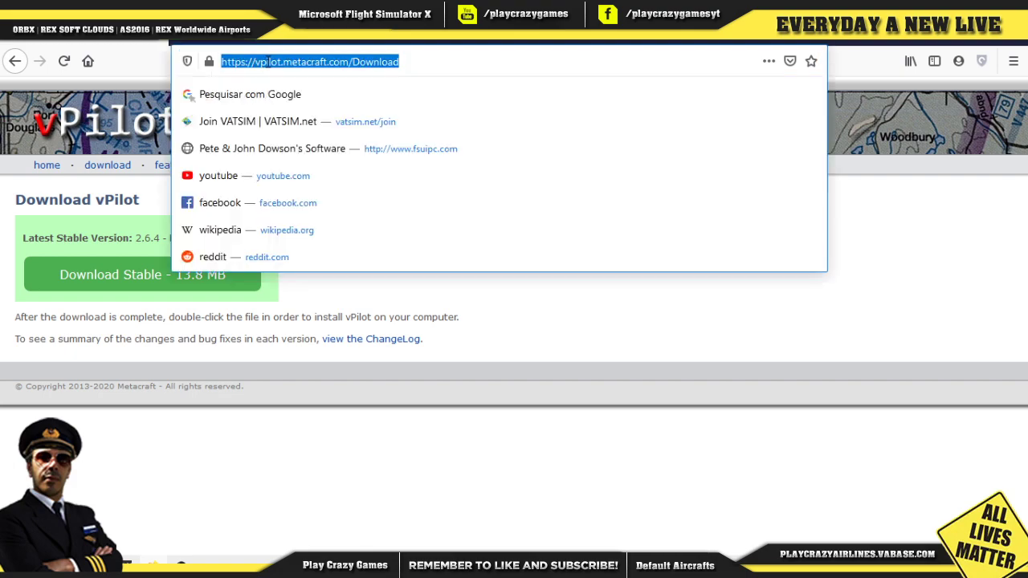
text(flai)
key(Return)
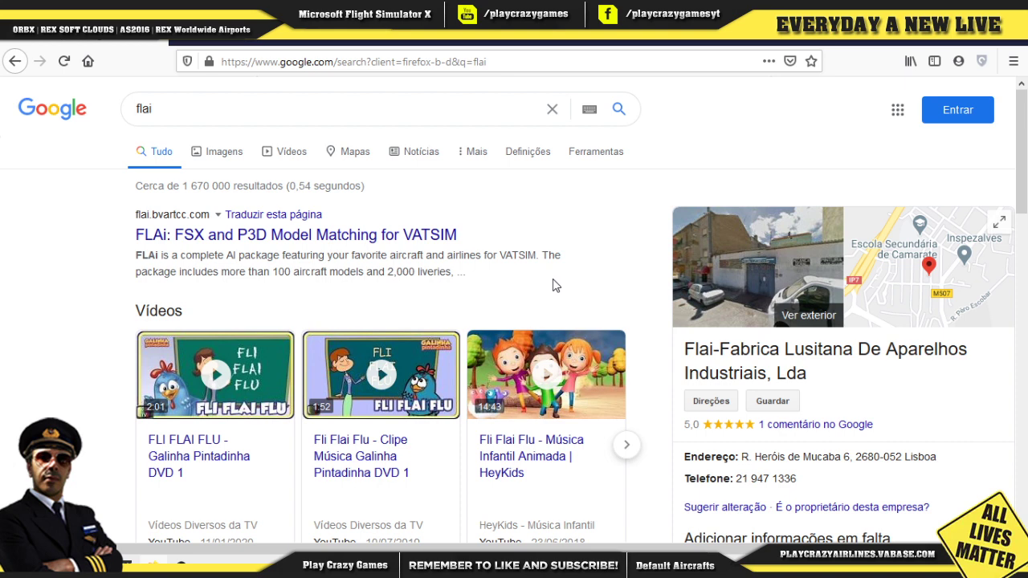
Step: Open the FLAi: FSX and P3D Model Matching for VATSIM site and go to its download section
click(223, 241)
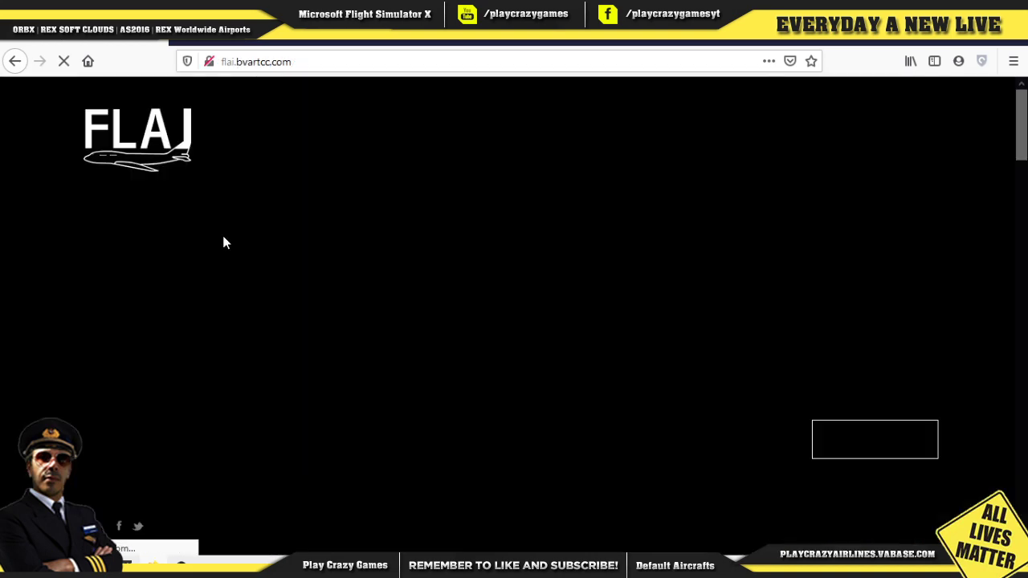
scroll(468, 244, down, 3)
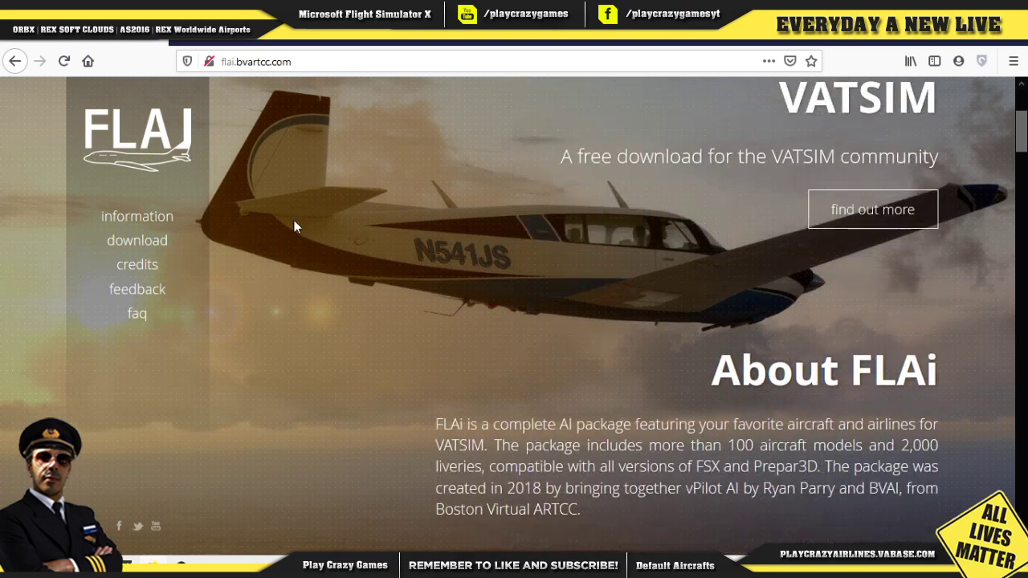
click(119, 242)
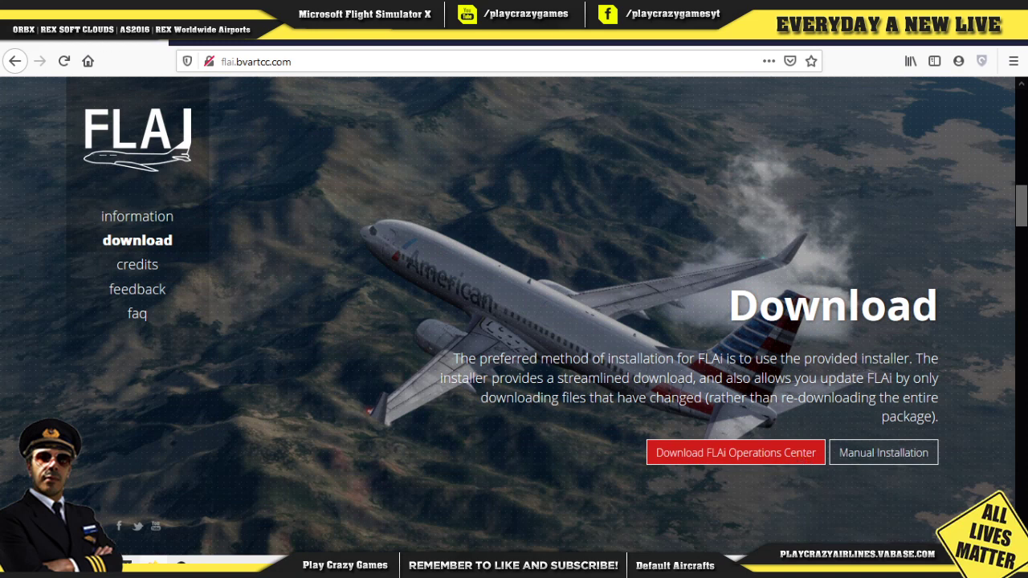
Step: Switch to the desktop, look through the installed programs and bring up the FLAi Operations Center
key(super+d)
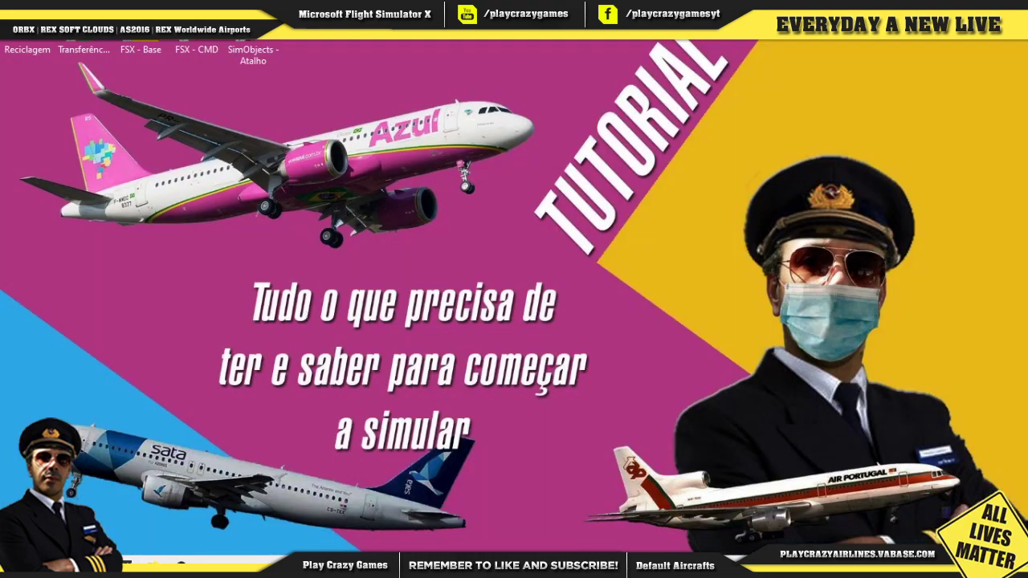
key(super)
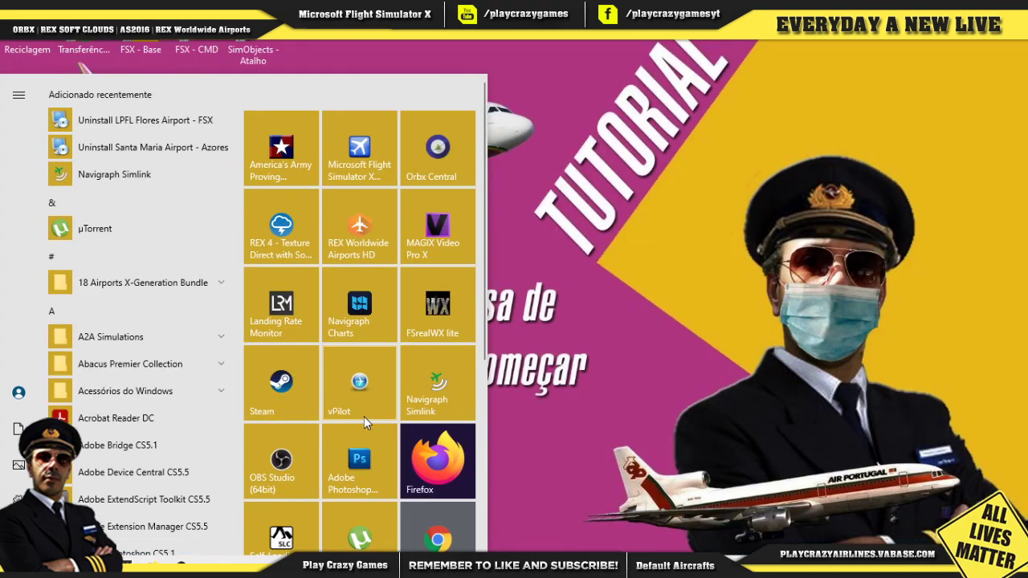
scroll(323, 311, down, 2)
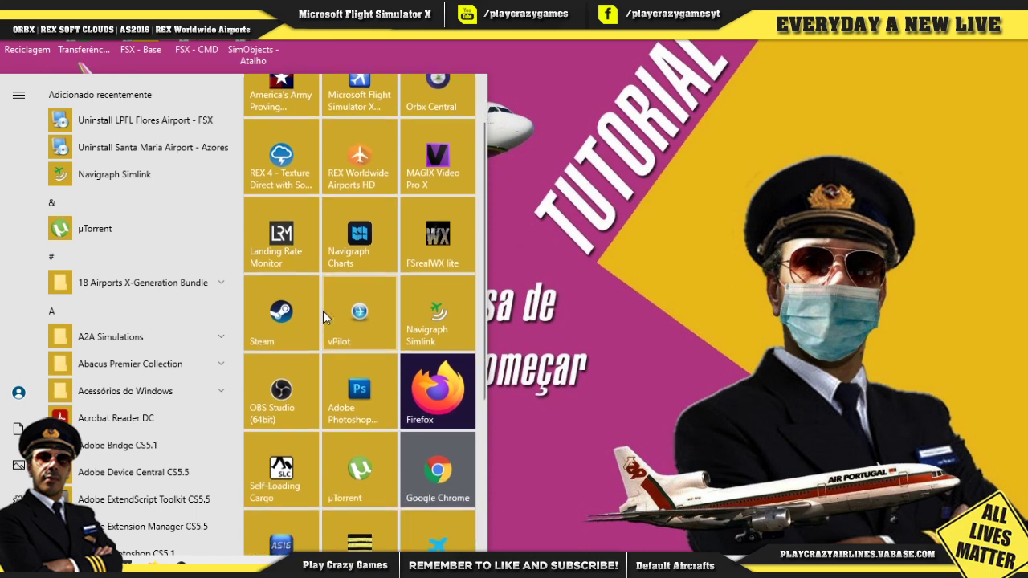
scroll(346, 390, down, 2)
scroll(353, 397, up, 2)
scroll(354, 397, up, 1)
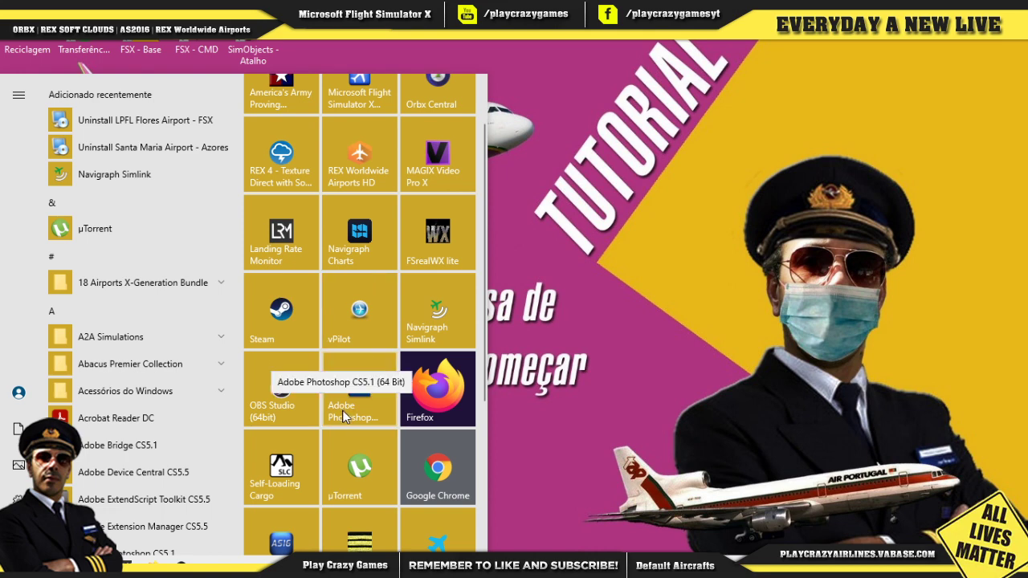
click(677, 416)
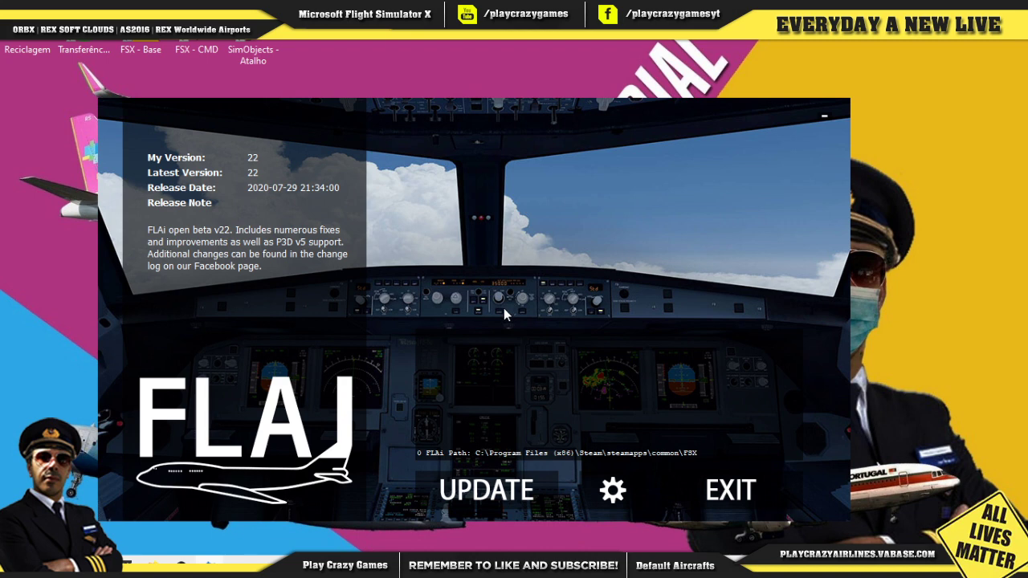
Step: Minimize the FLAi window, restore it and exit the program
click(825, 121)
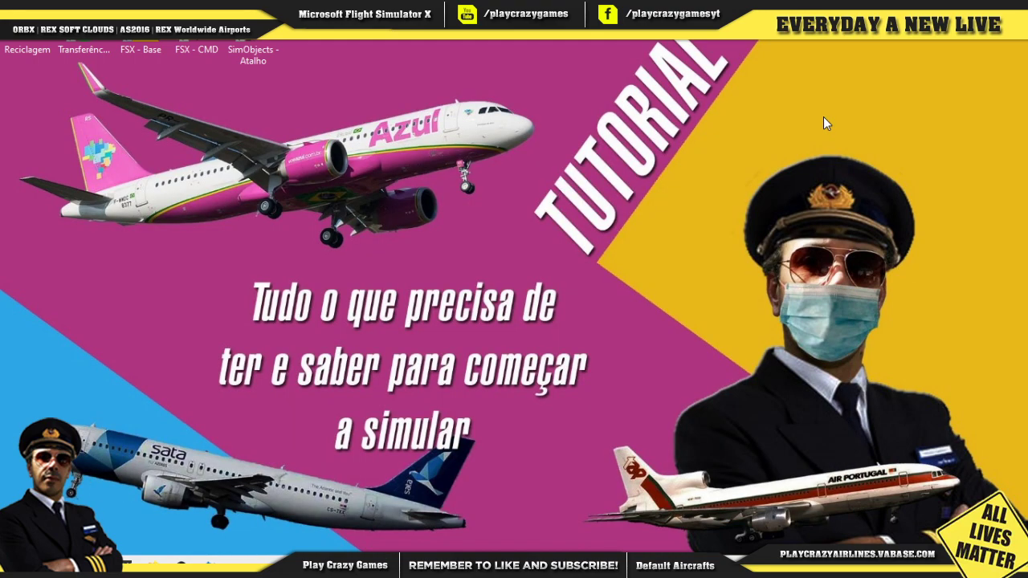
click(181, 570)
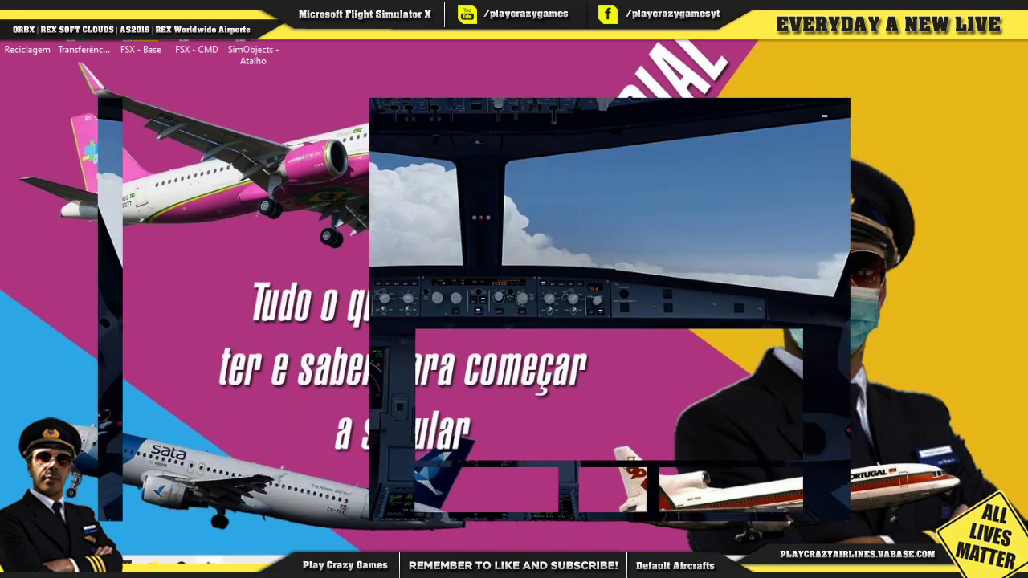
click(748, 497)
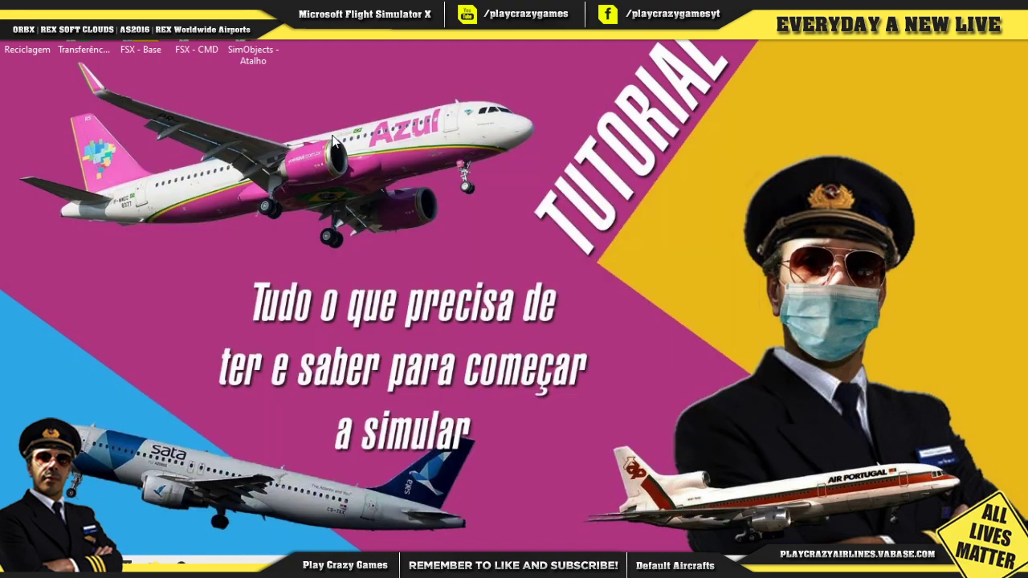
Step: Open the Airplanes folder inside FSX's SimObjects folder and find the FLAi aircraft folders
double_click(258, 40)
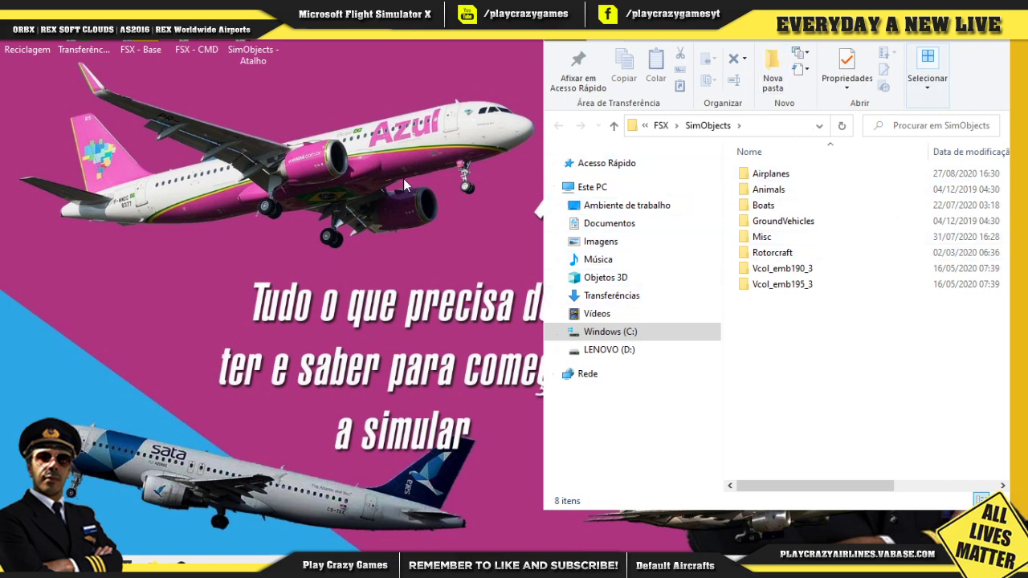
double_click(784, 175)
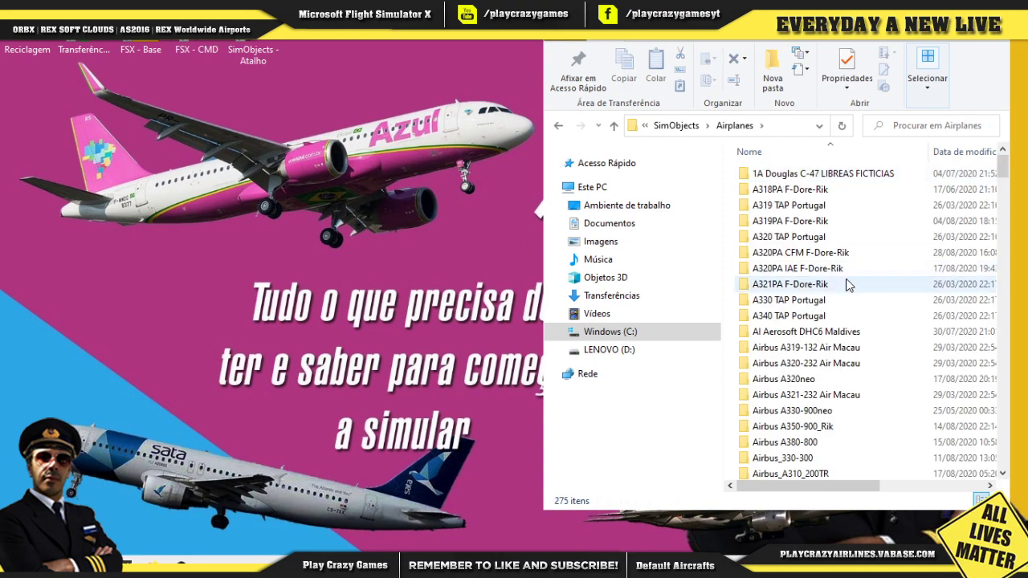
scroll(827, 286, down, 15)
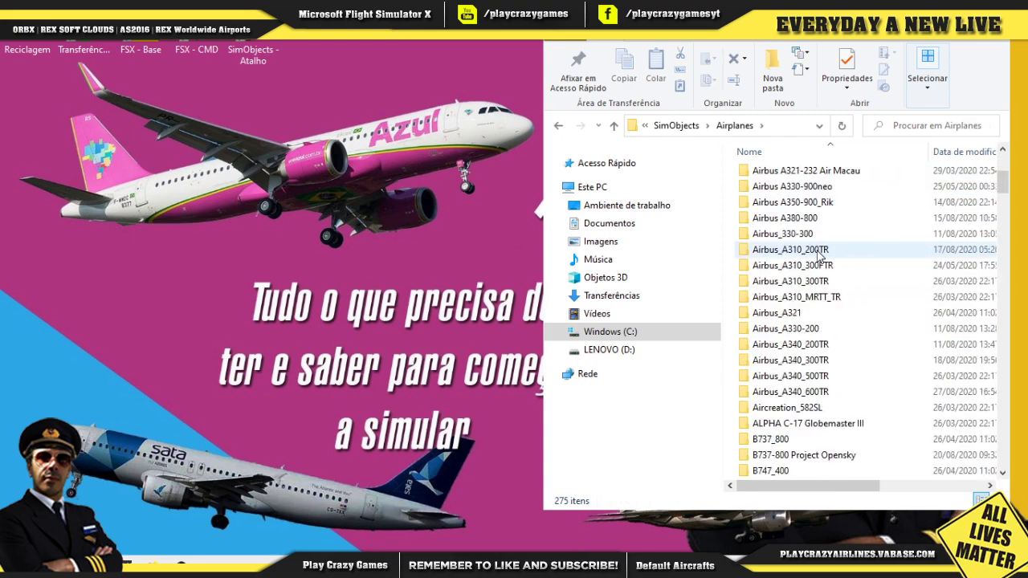
scroll(812, 251, down, 10)
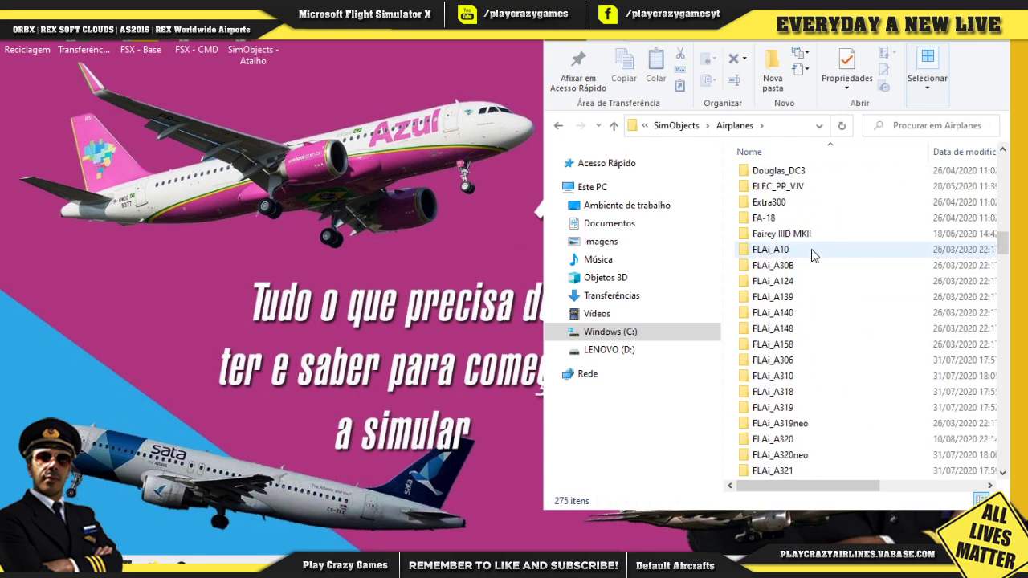
scroll(784, 309, down, 18)
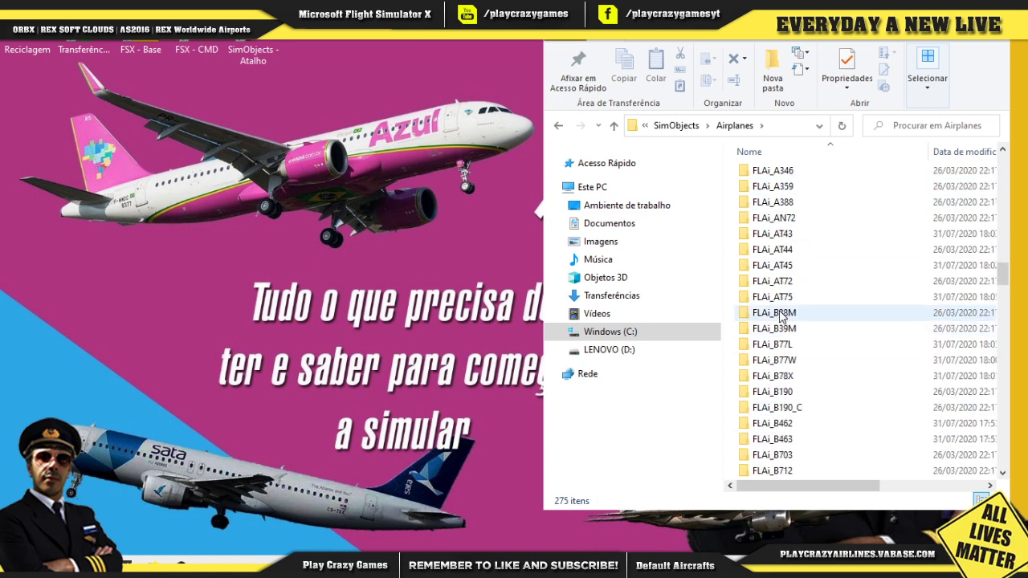
Step: Look inside sample FLAi aircraft folders such as FLAi_BE10 and FLAi_C47, and close the file window
double_click(782, 302)
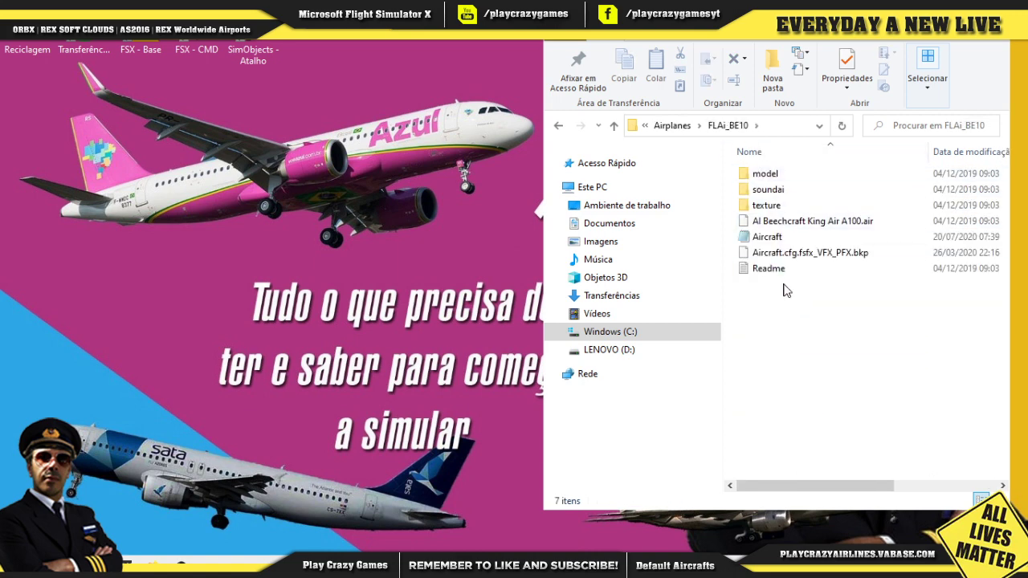
click(558, 126)
scroll(757, 314, down, 2)
double_click(759, 344)
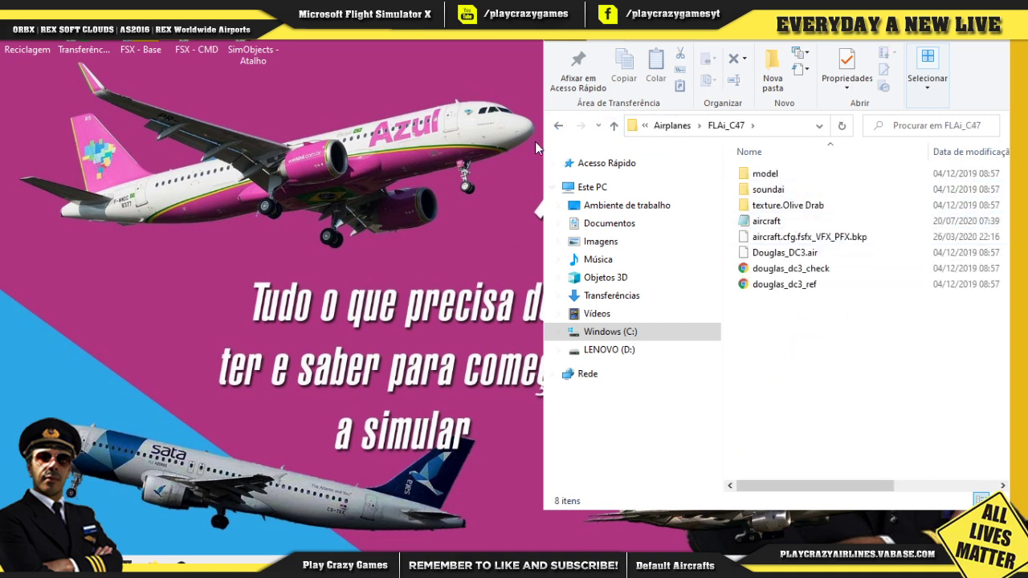
click(558, 126)
scroll(859, 333, down, 2)
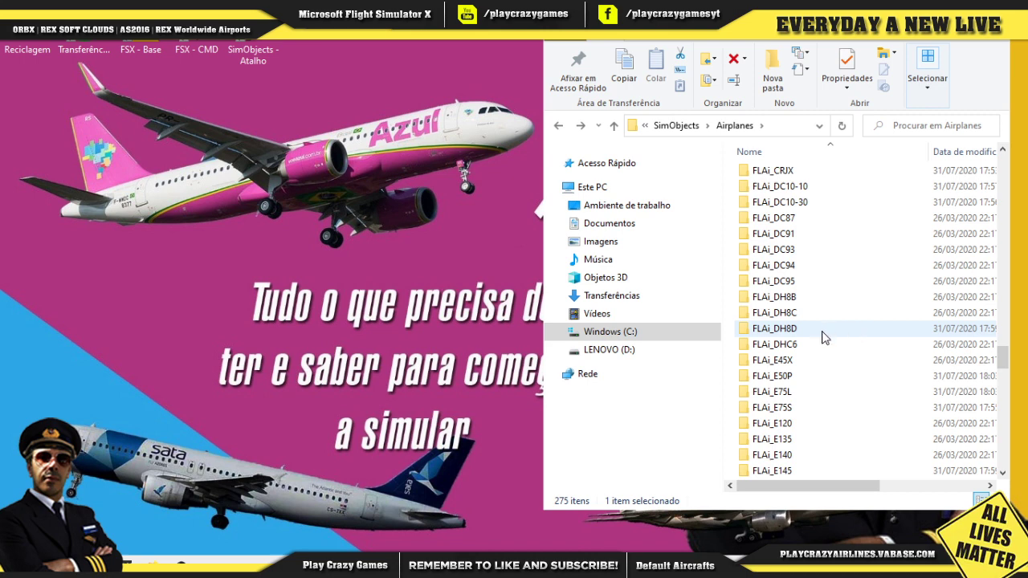
double_click(792, 376)
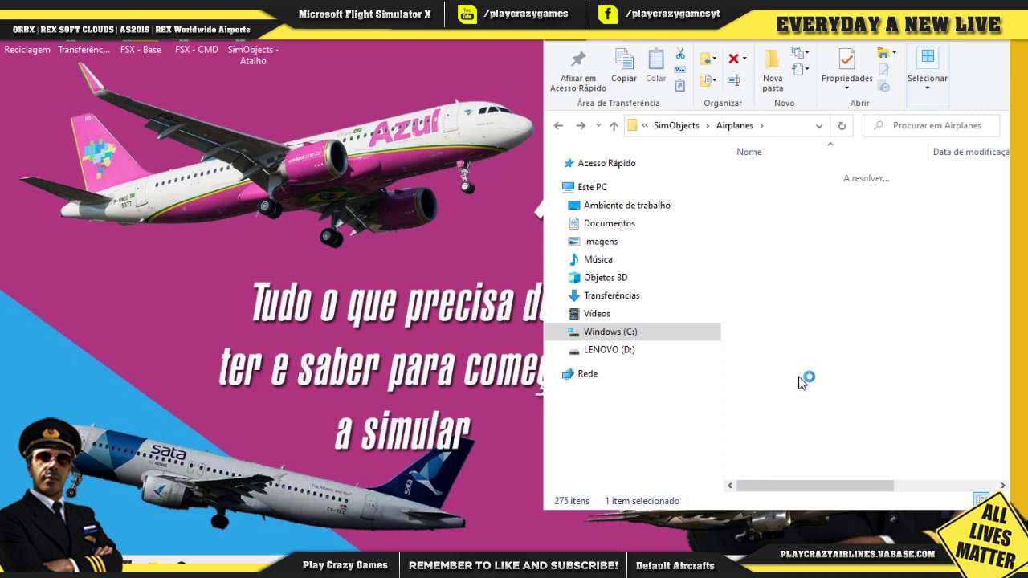
click(557, 126)
click(557, 126)
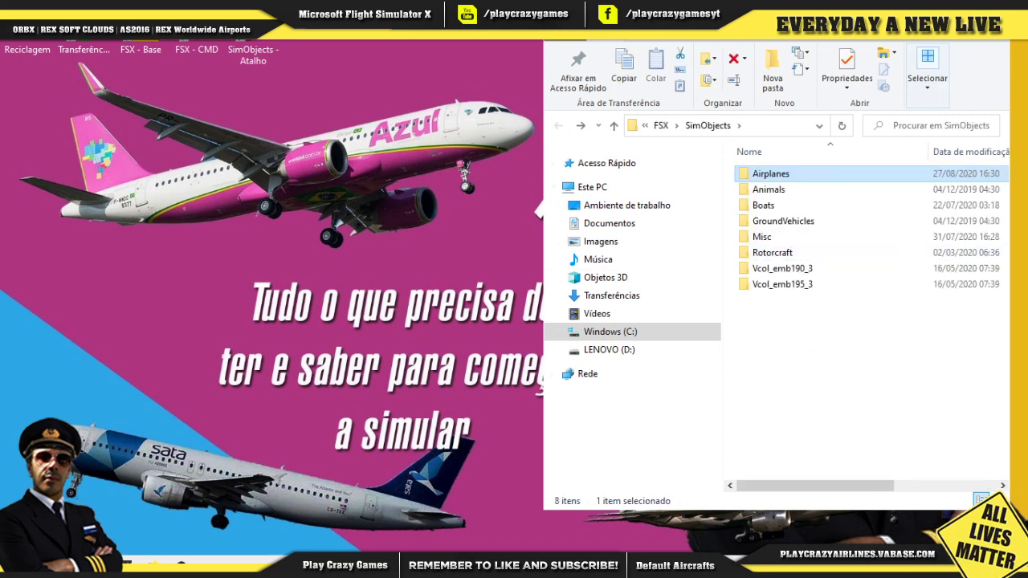
key(alt+F4)
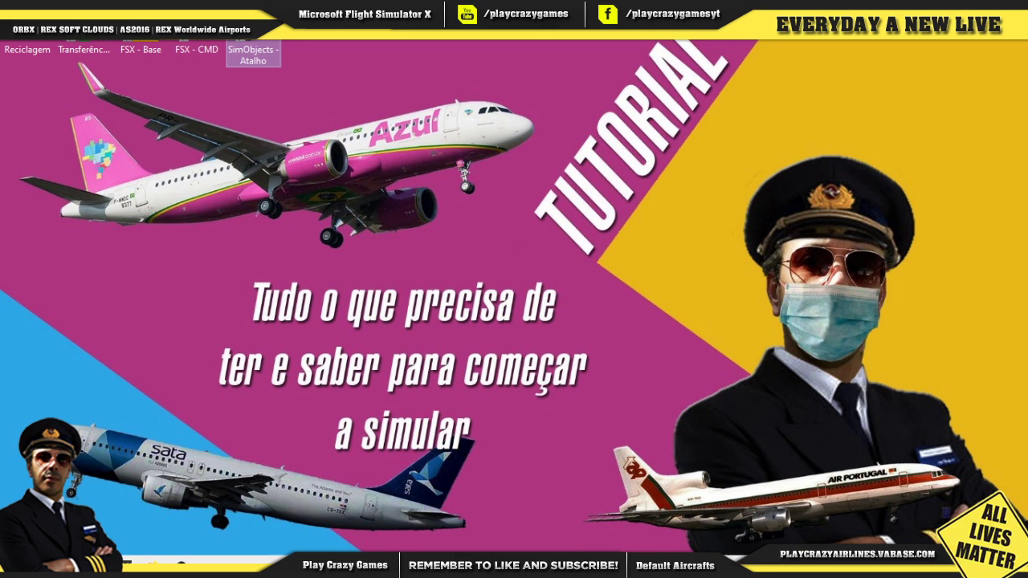
Step: Switch to vPilot and show the Model Matching (FSX) page of its settings with the subpages expanded
click(18, 569)
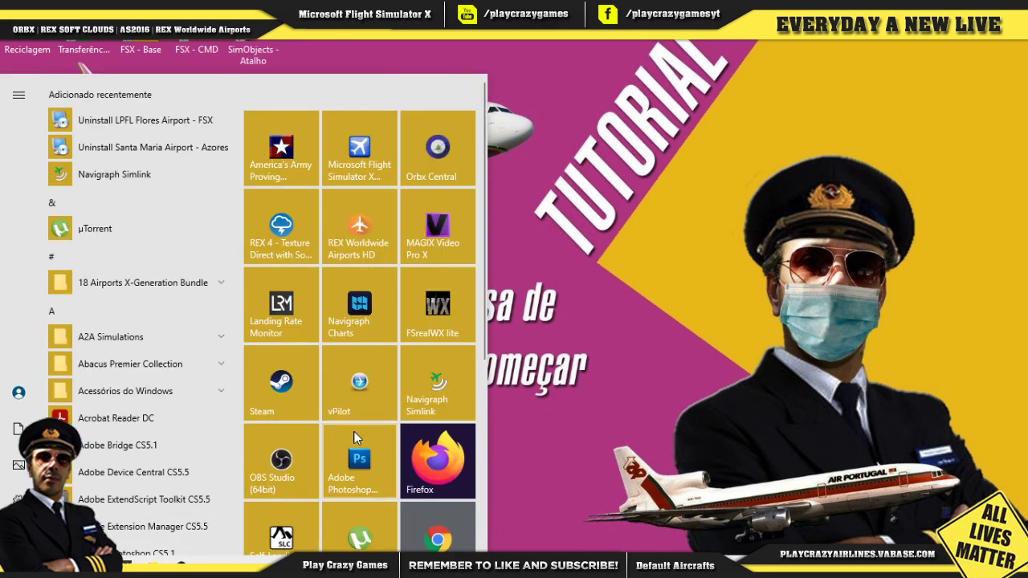
click(356, 390)
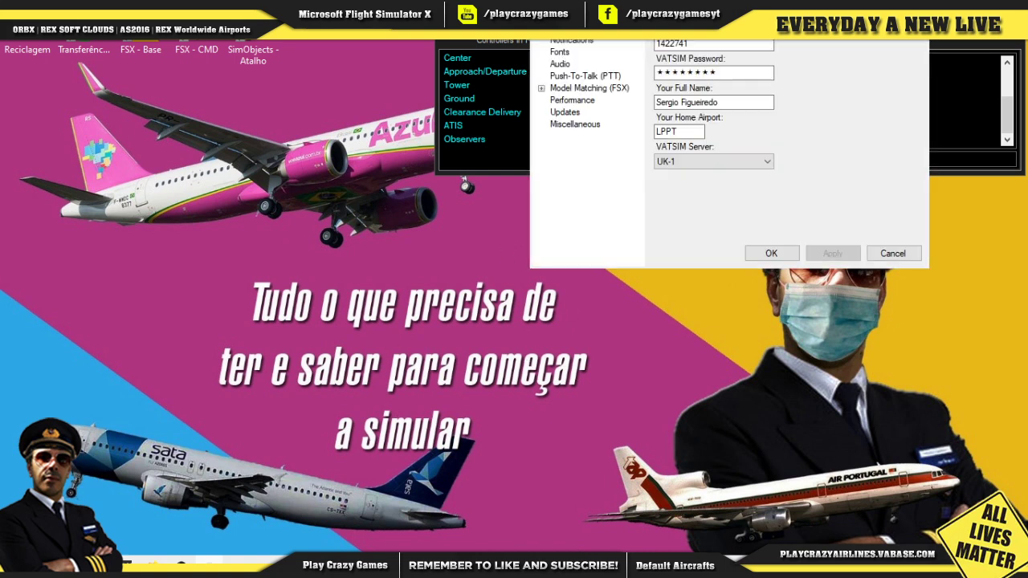
click(541, 88)
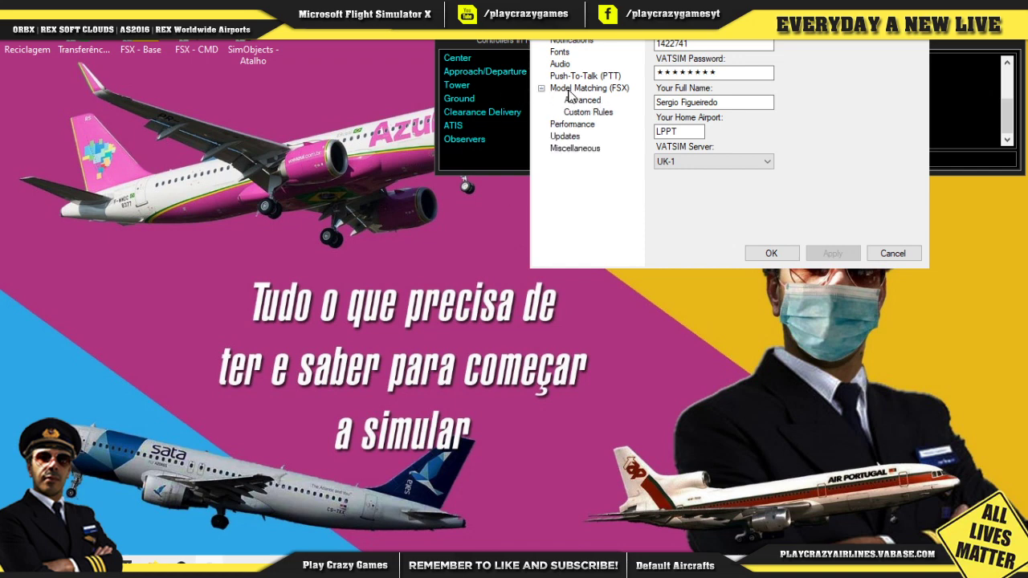
click(567, 90)
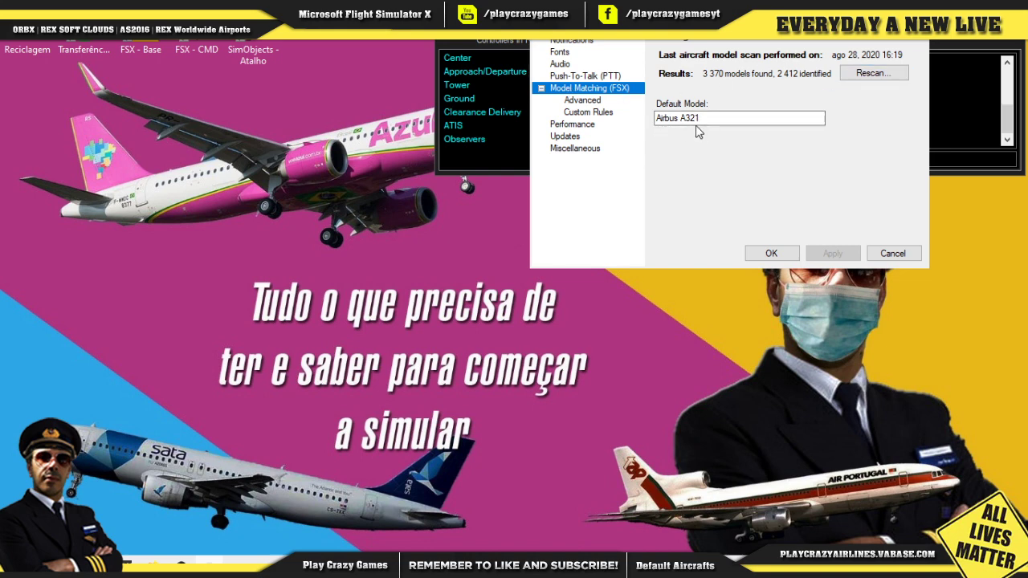
Step: Inspect the Advanced model folder list, and select FLAi_Model_Matching.vmr among the installed custom rule sets
click(582, 101)
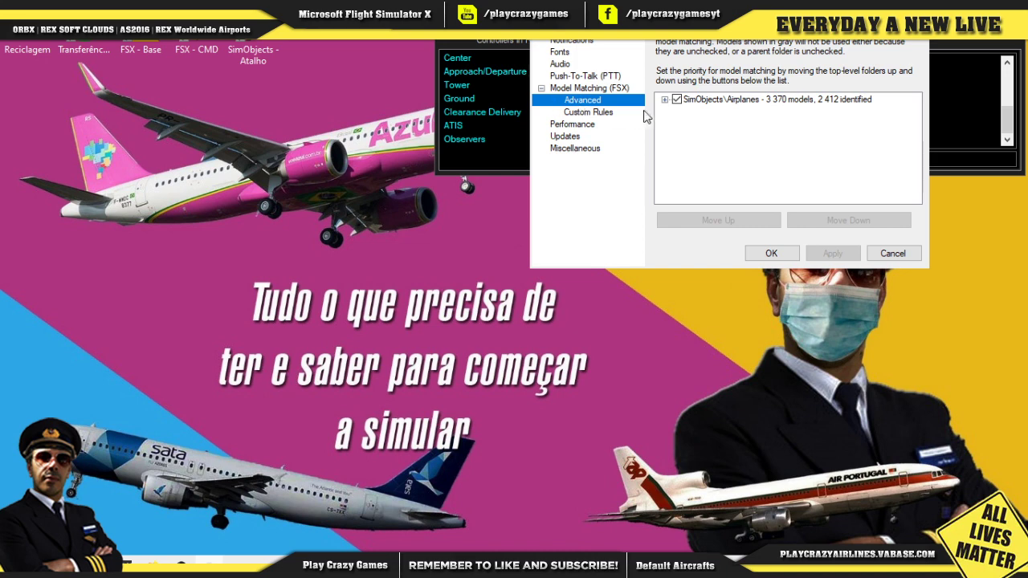
click(665, 100)
click(665, 100)
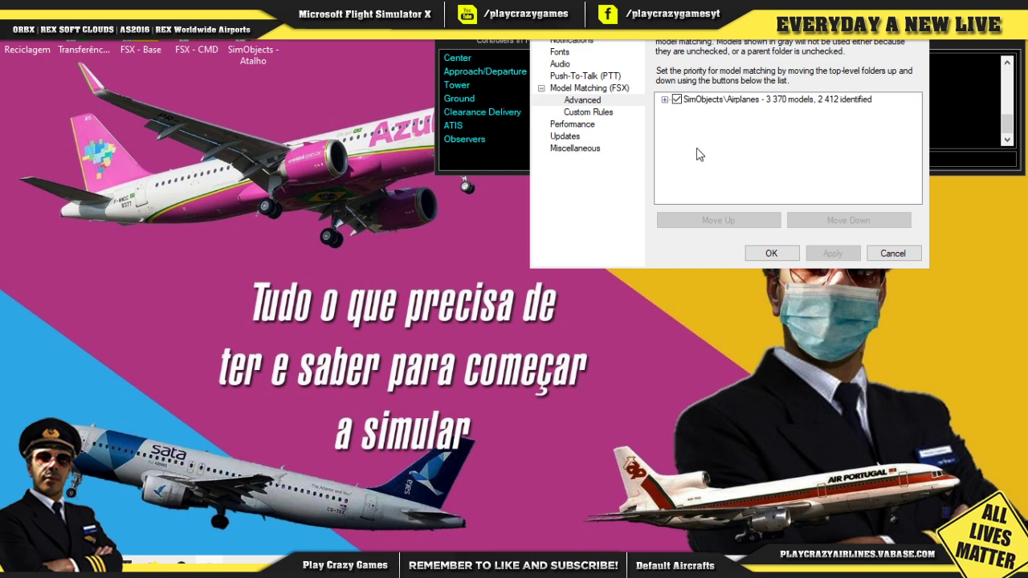
click(579, 114)
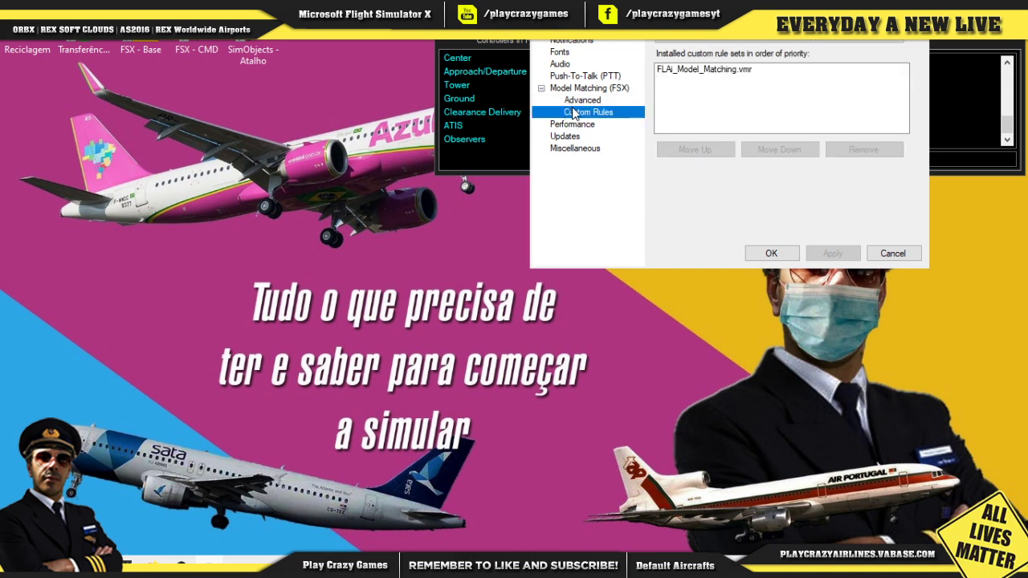
click(667, 75)
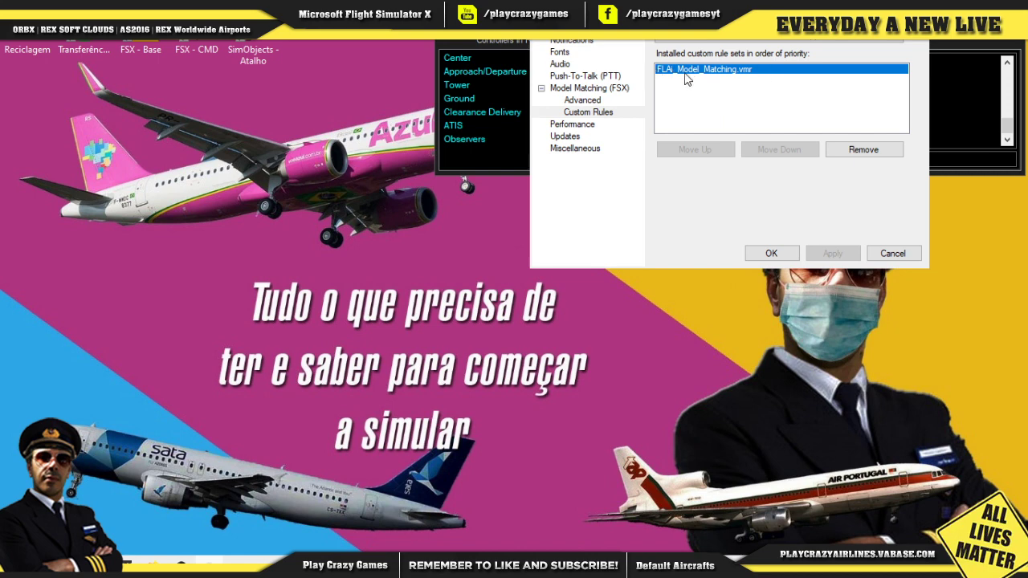
Step: Start adding a custom rule set in vPilot and look through the Documents folder for the vPilot Files folder
click(738, 39)
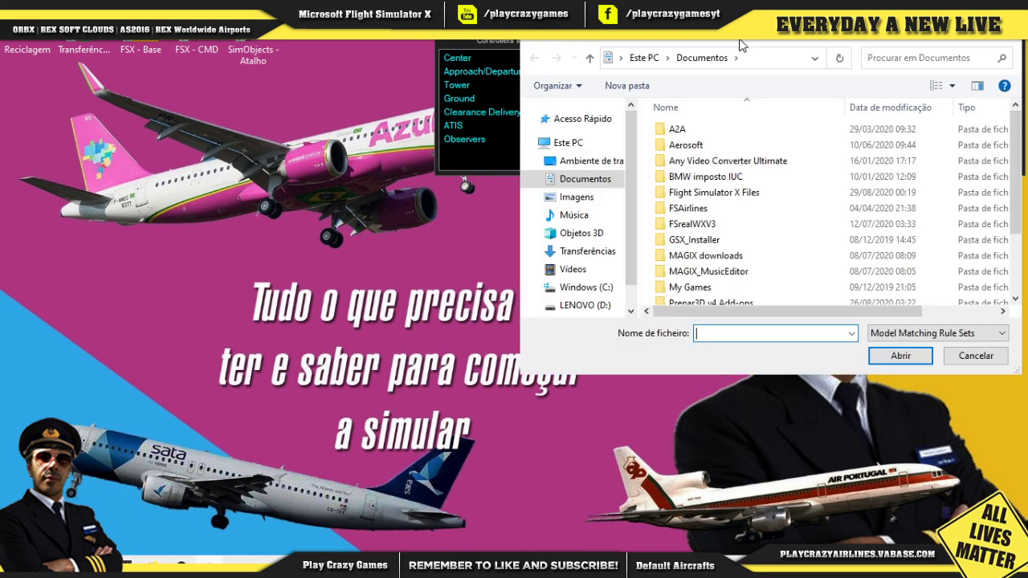
drag(899, 40, 746, 44)
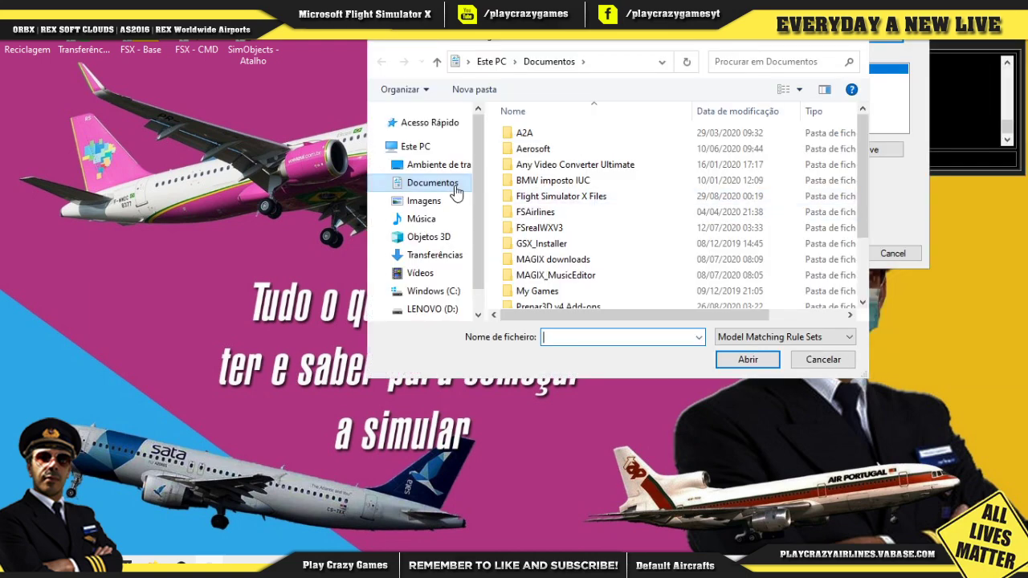
click(420, 184)
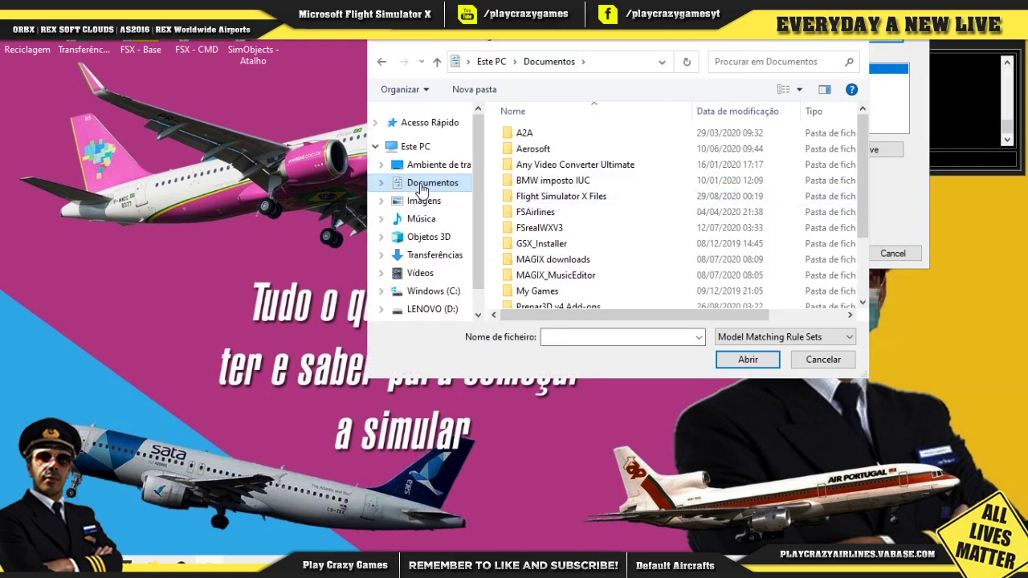
scroll(583, 183, down, 1)
scroll(582, 186, down, 1)
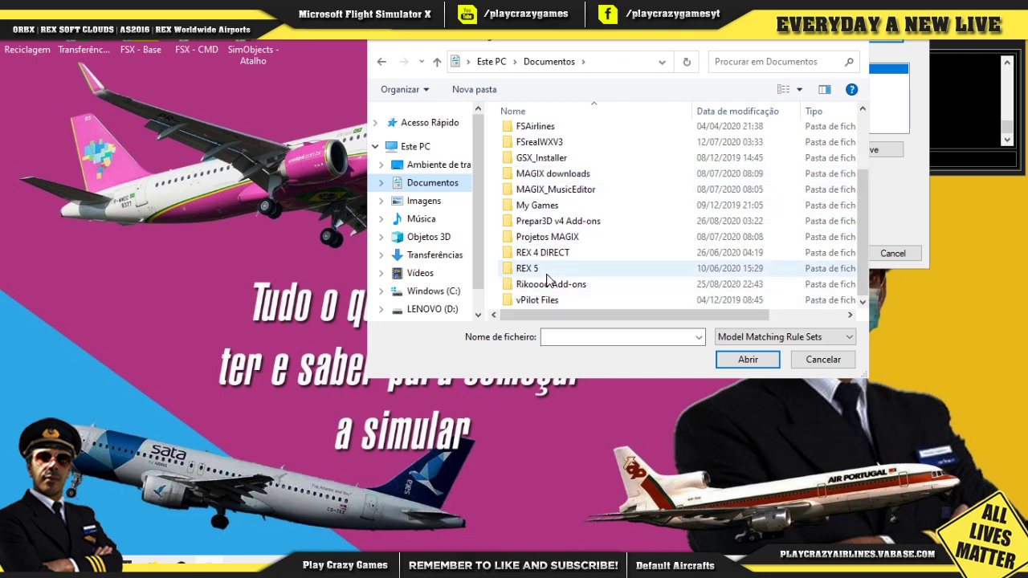
scroll(550, 277, up, 2)
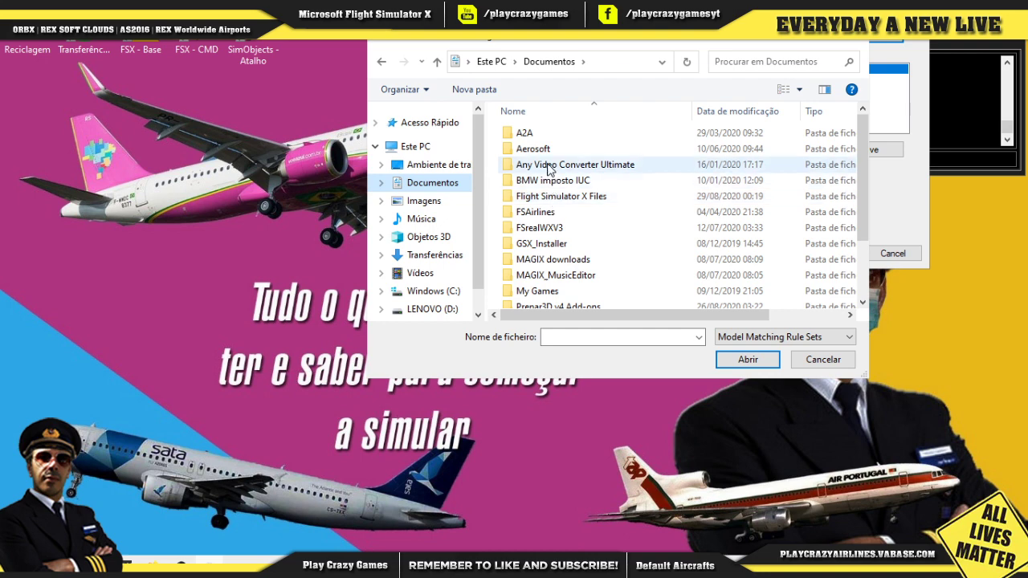
scroll(550, 168, down, 1)
scroll(554, 175, down, 1)
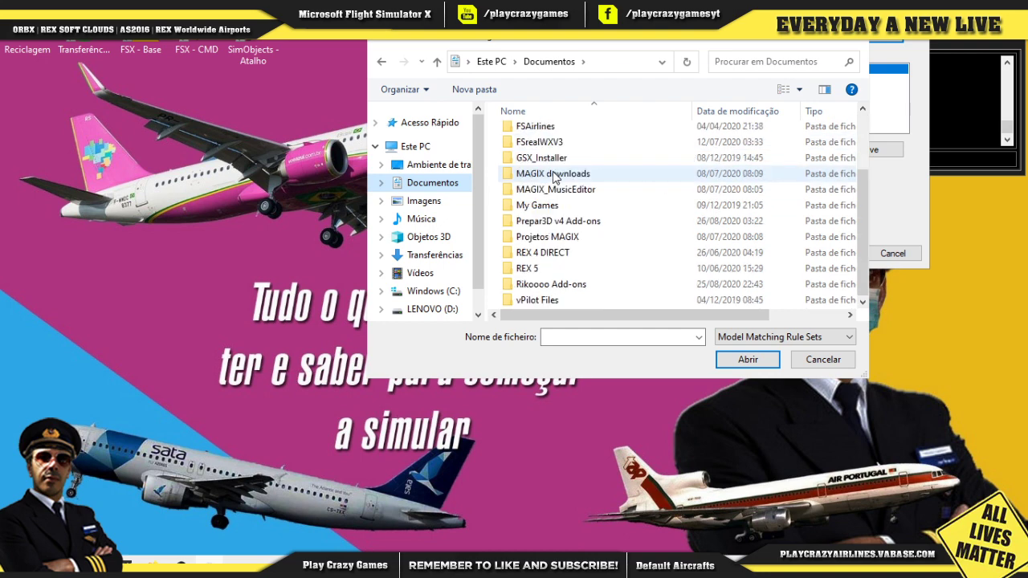
Step: Open the FLAI folder inside vPilot Files to locate FLAi_Model_Matching.vmr, and cancel adding the rule set
double_click(541, 301)
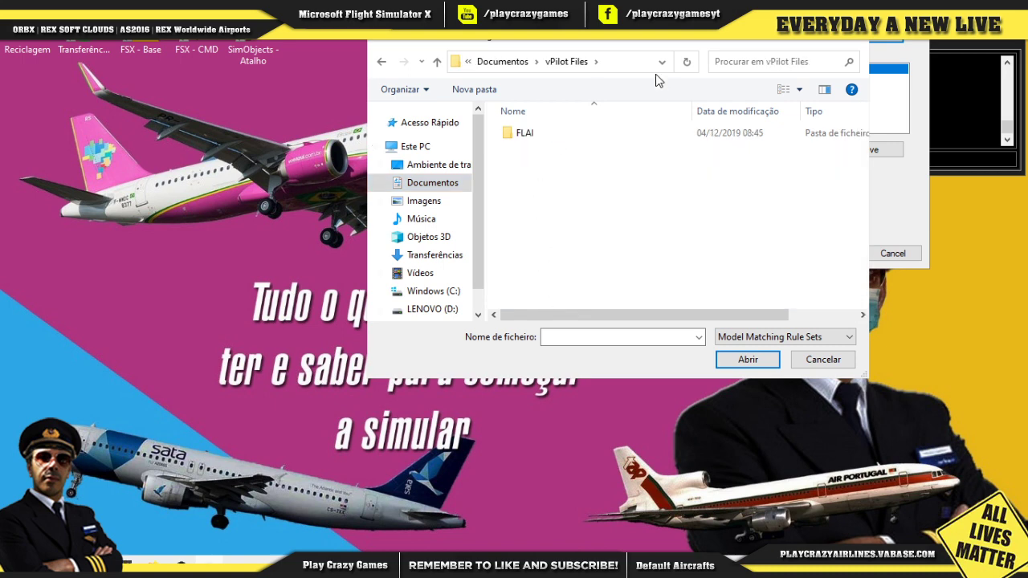
click(412, 182)
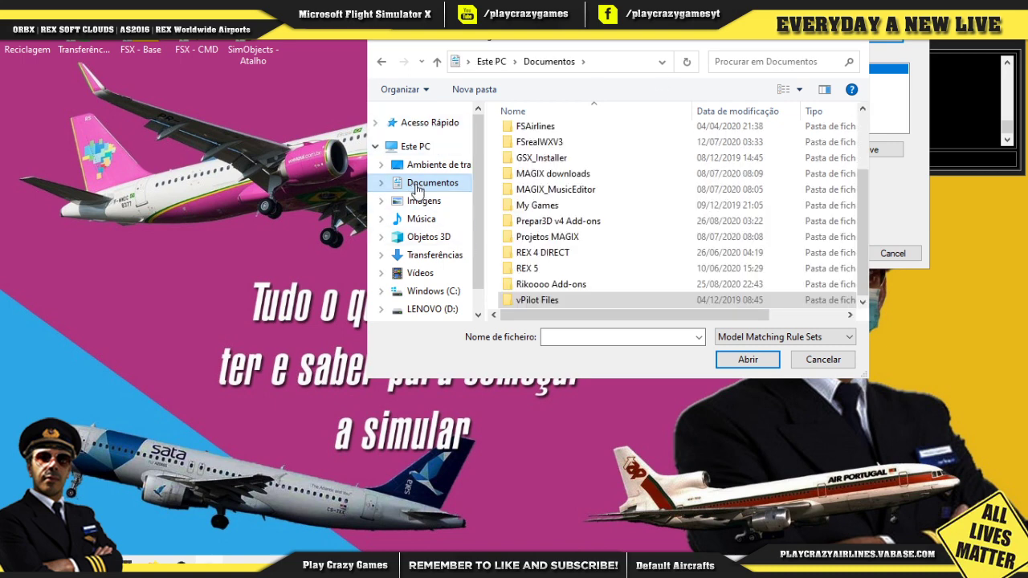
double_click(556, 301)
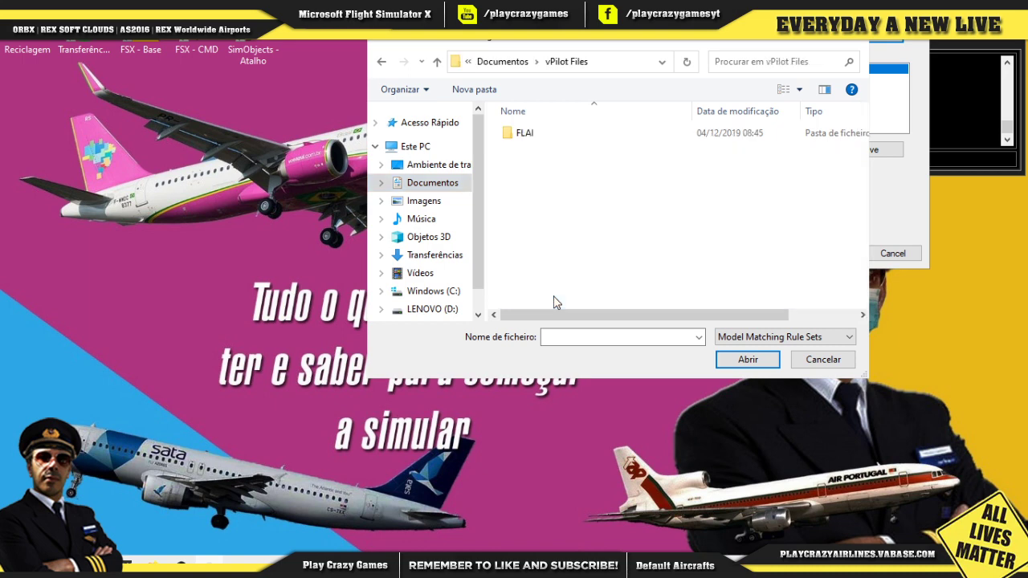
click(523, 135)
double_click(524, 134)
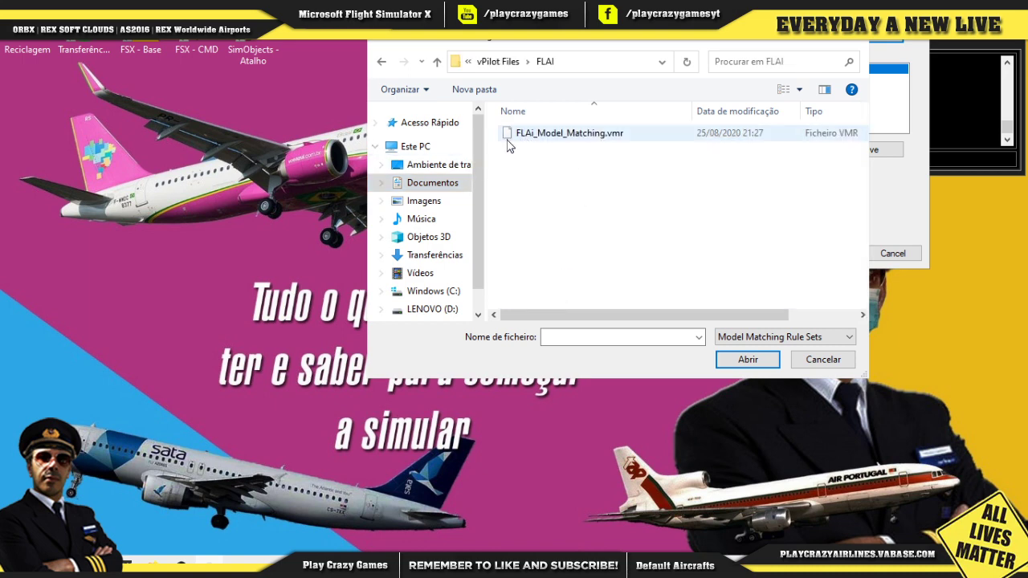
click(690, 135)
click(823, 359)
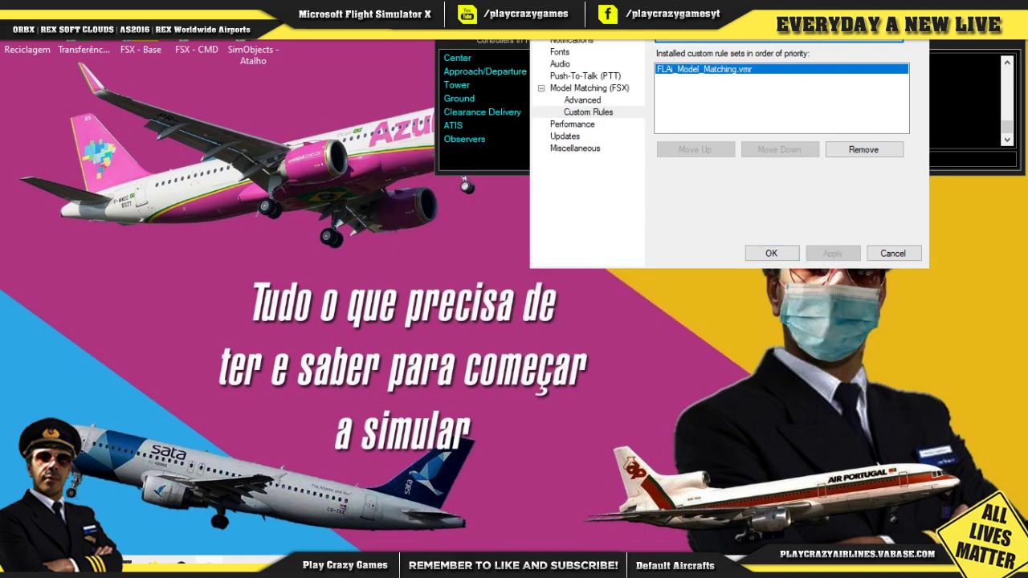
Step: Review the VATSIM account, home airport and server fields in the vPilot settings, and close the settings without saving
click(562, 28)
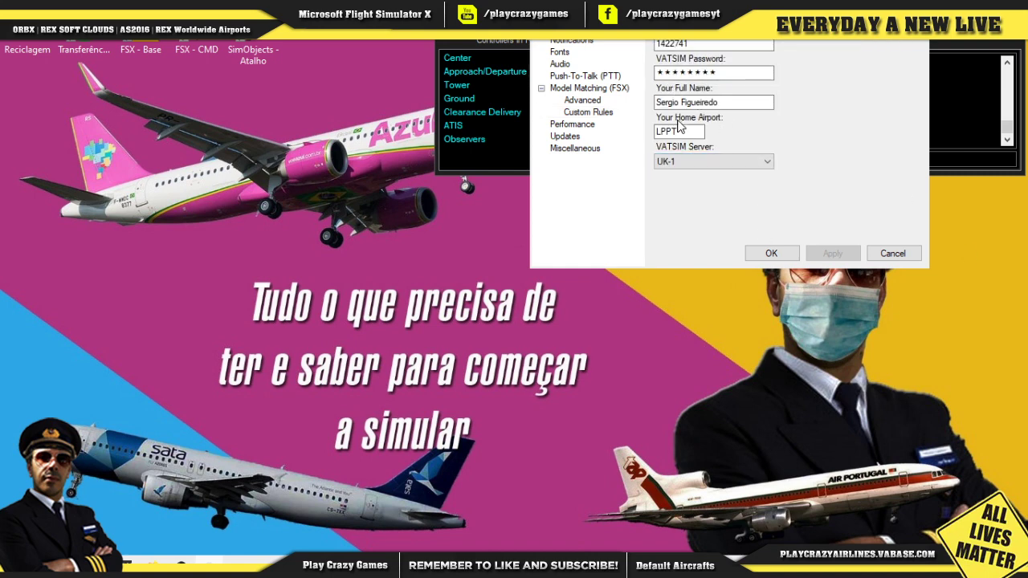
click(753, 104)
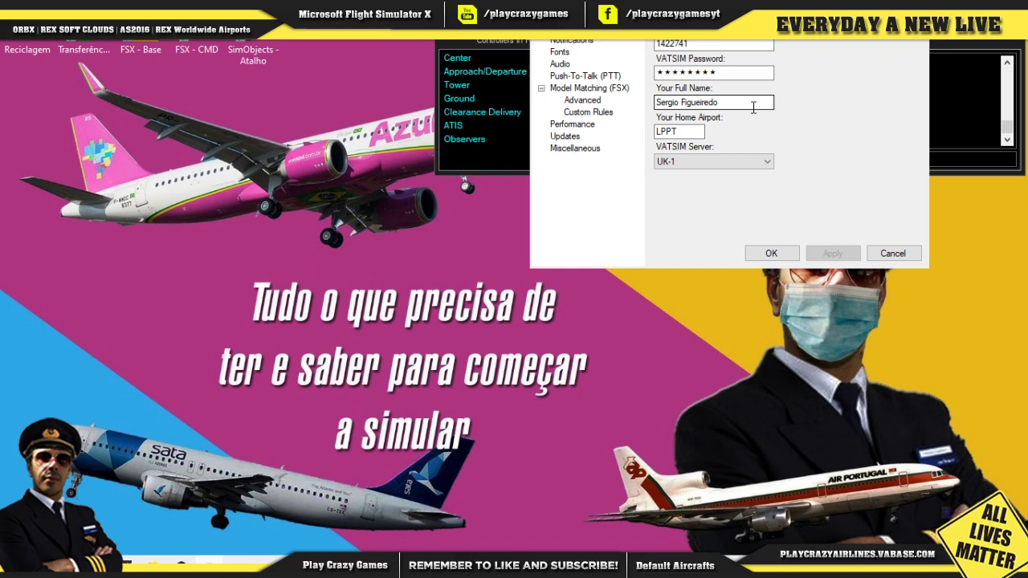
click(675, 163)
click(679, 224)
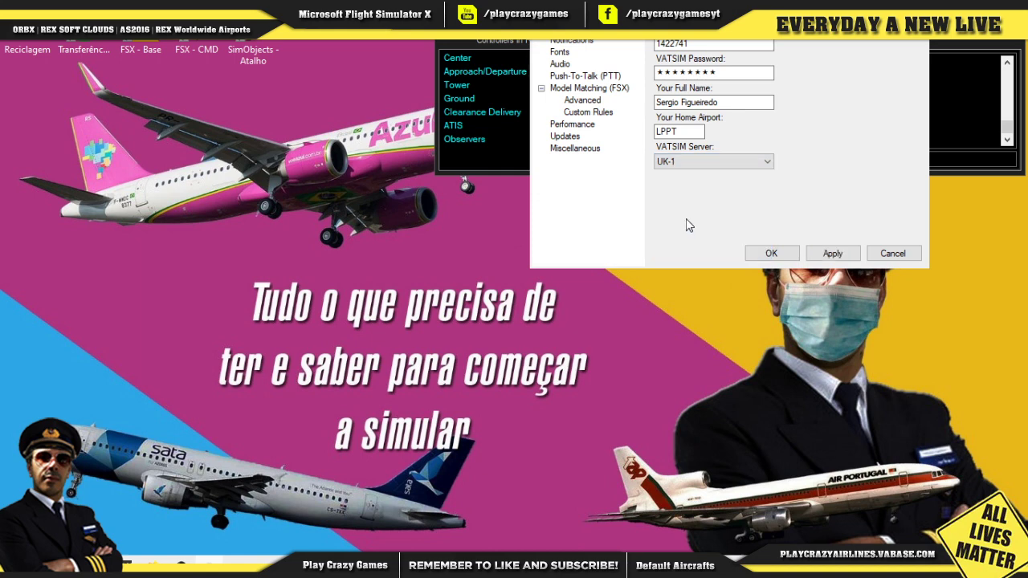
click(893, 254)
click(568, 335)
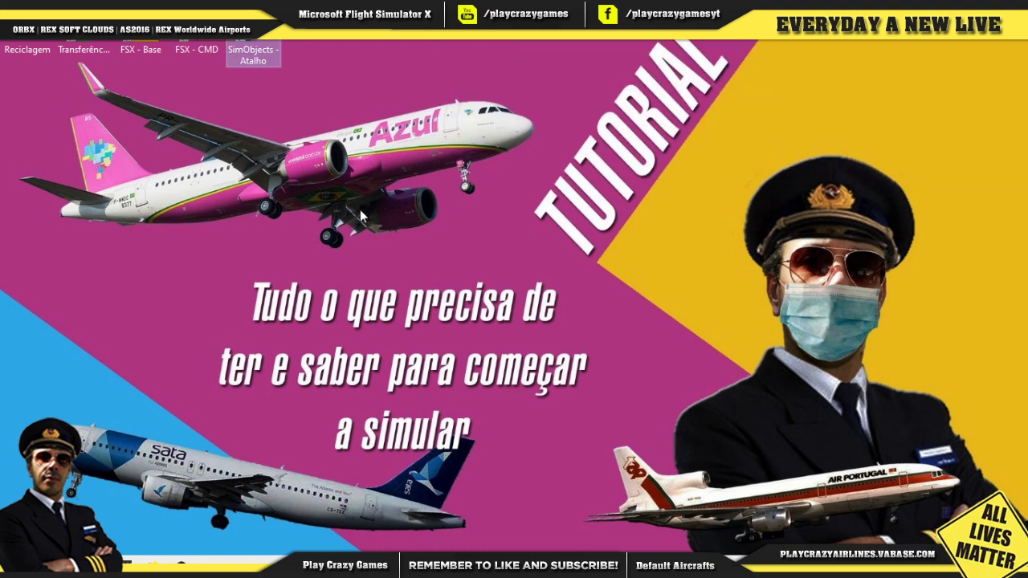
click(154, 561)
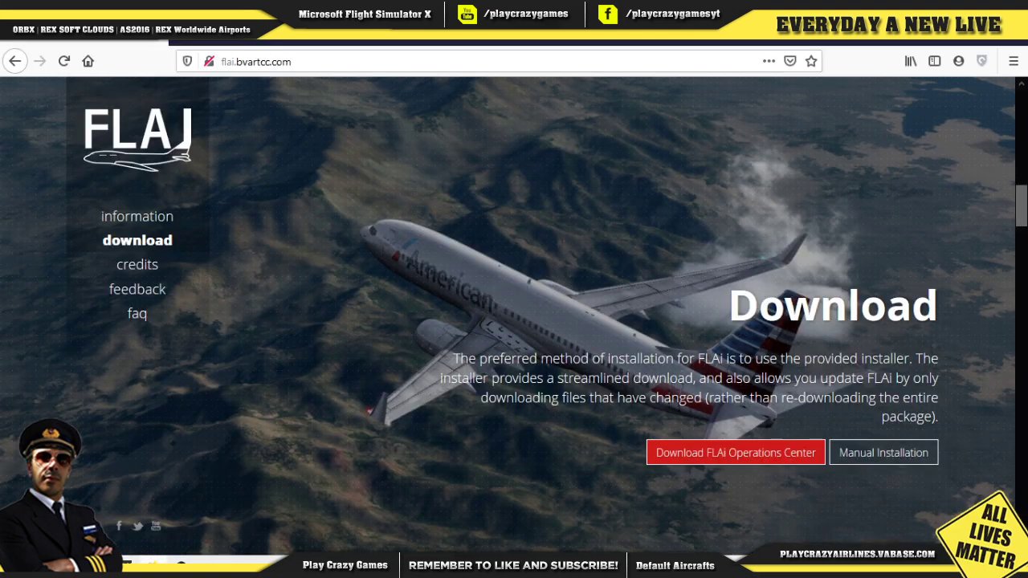
mouse_move(181, 562)
click(181, 562)
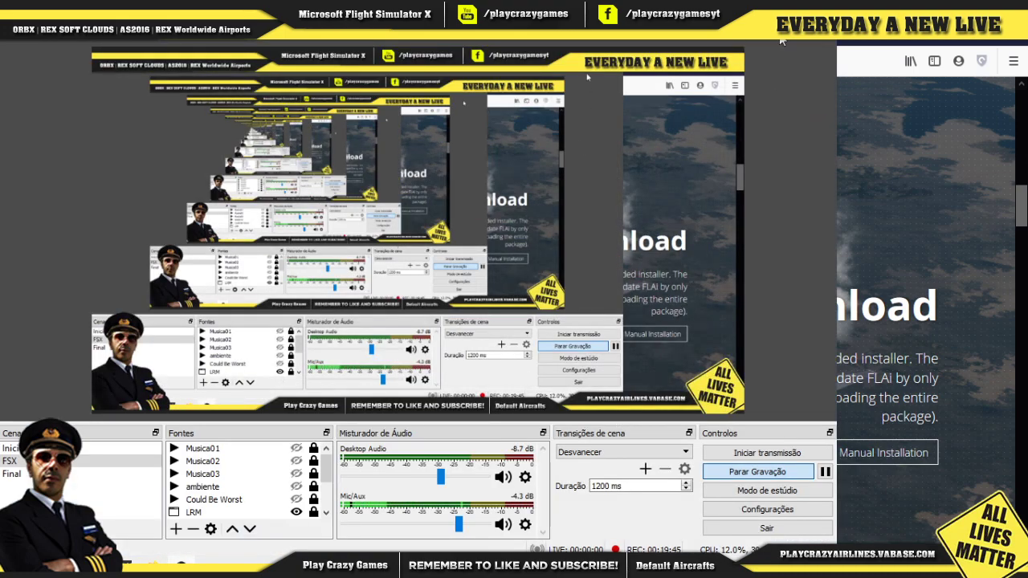
click(181, 562)
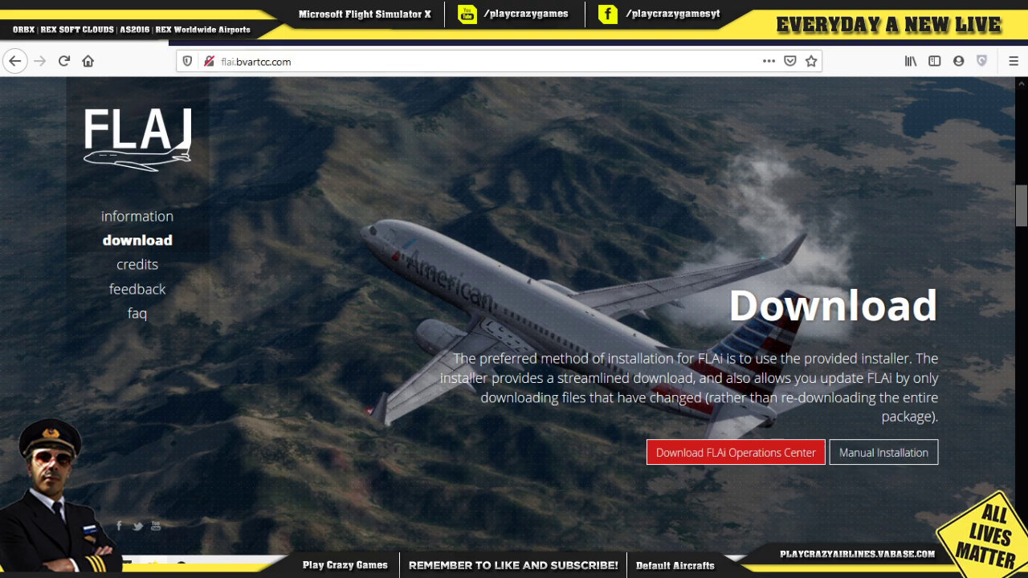
key(super+d)
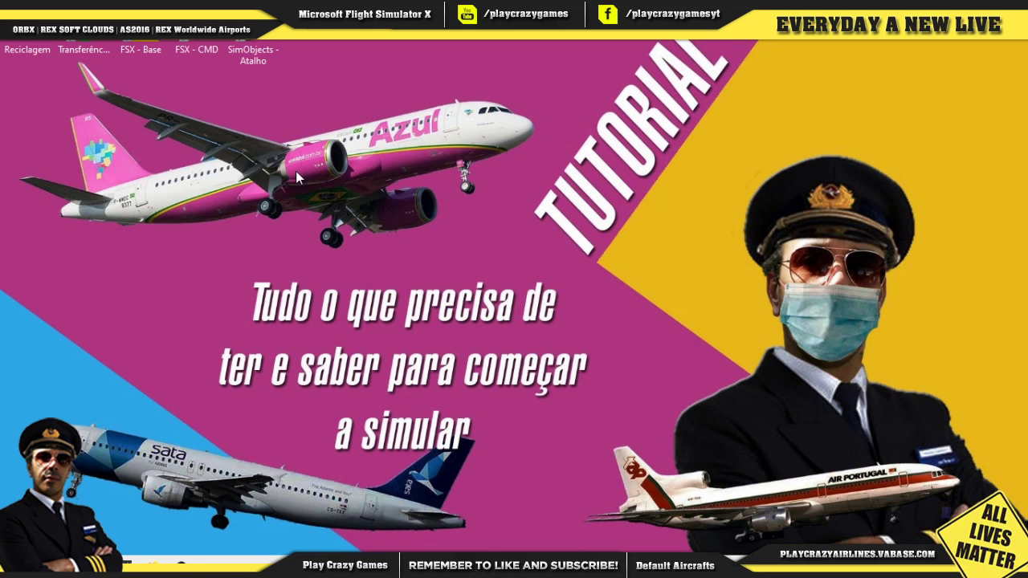
Step: Create a new text document on the desktop with its default name and open it
right_click(343, 163)
mouse_move(366, 341)
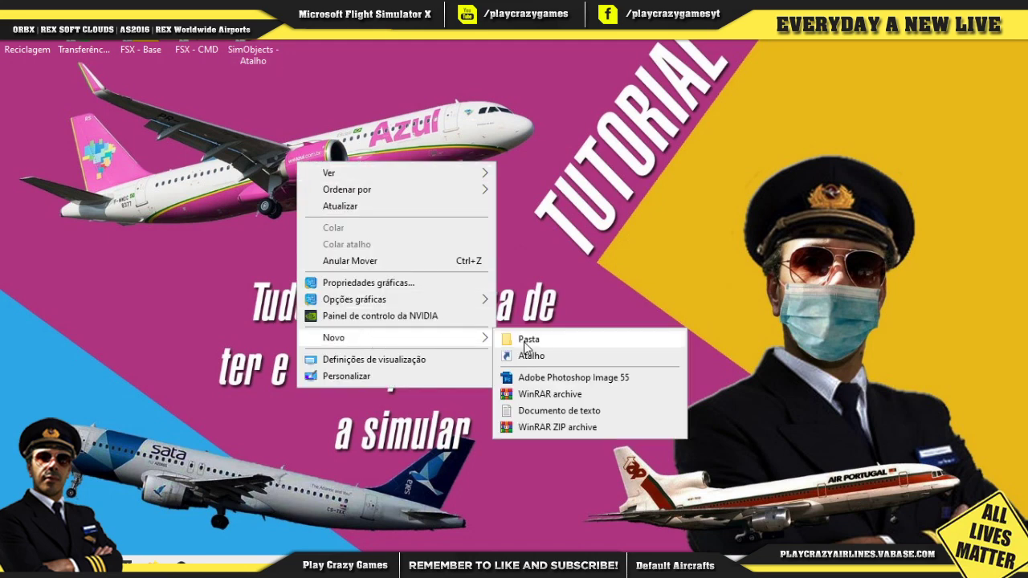
click(536, 411)
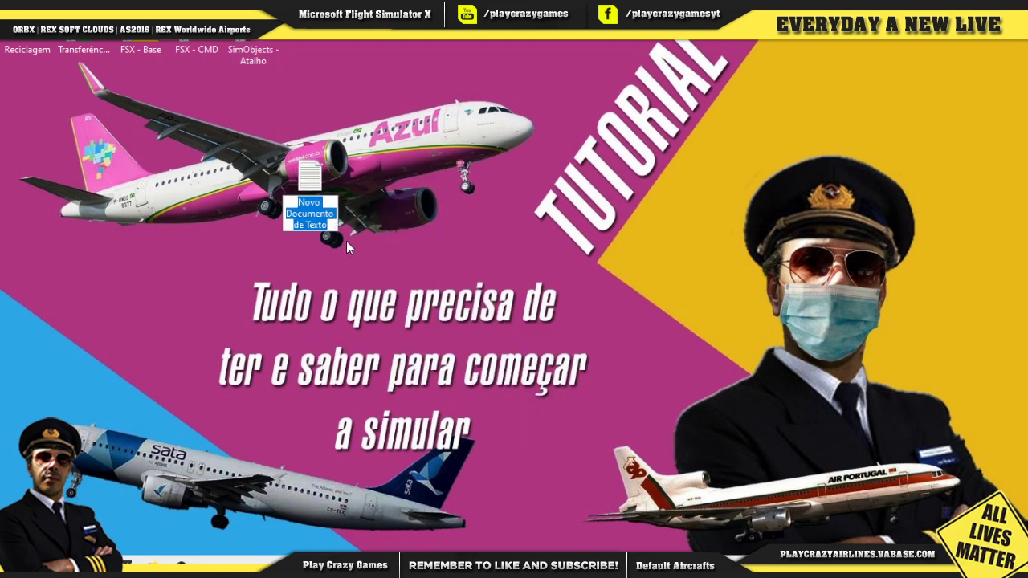
key(Return)
double_click(310, 183)
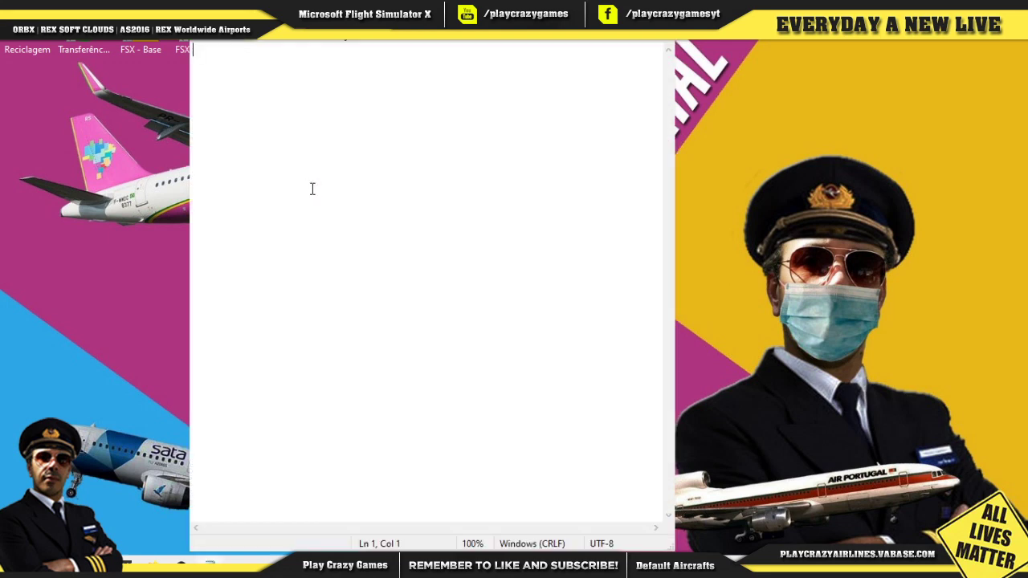
Step: Write the first two checklist lines in the document: "1 FSX-SE" and "2 Registo na Vatsim"
text(1 FSX-SE)
key(Return)
text(2 Regi)
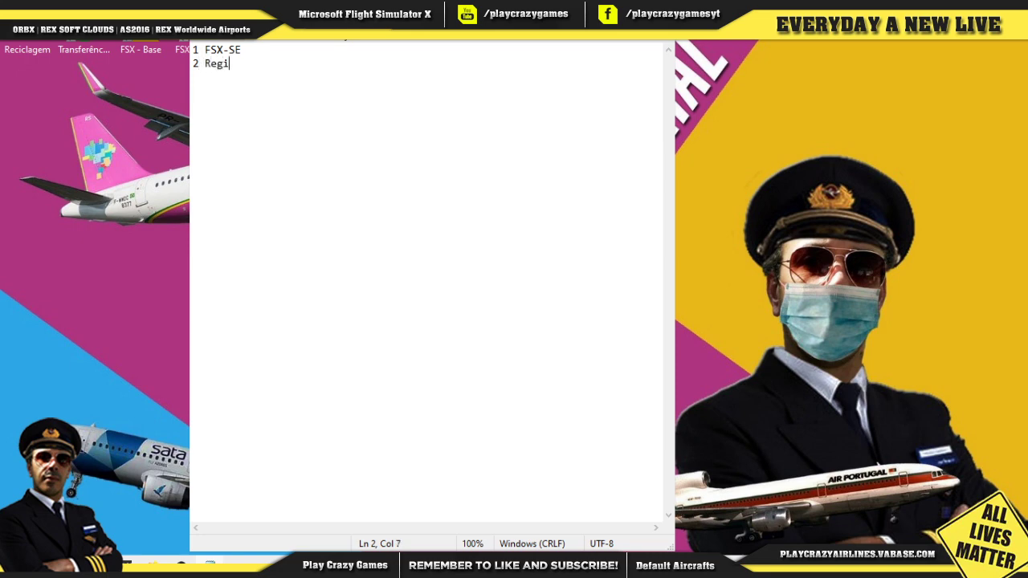
text(sto na Vatsim )
Step: Add the third checklist line, "3 Download e instalação do Vpilot"
text(3)
text( In)
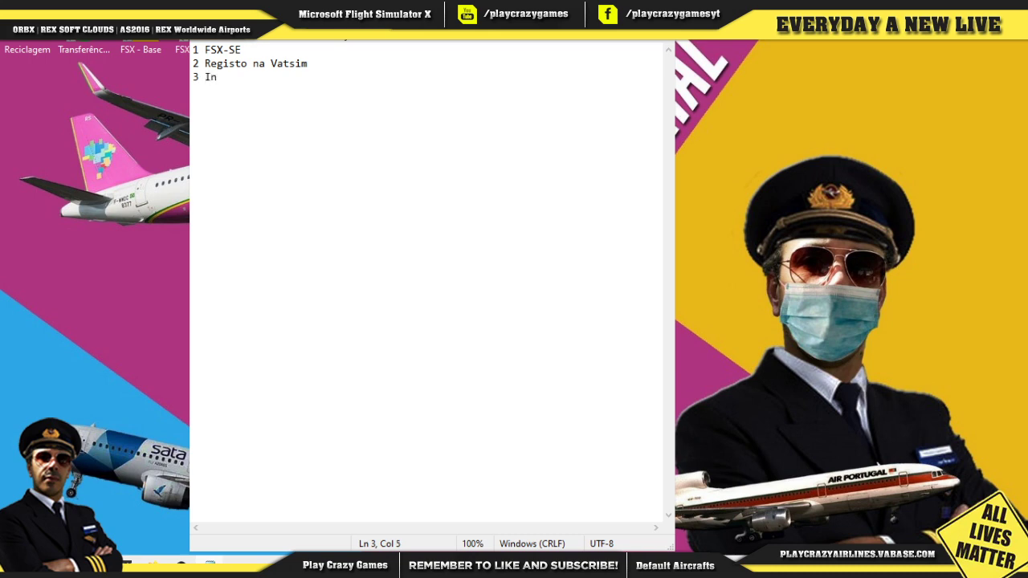
key(BackSpace)
key(BackSpace)
text(Download e instalação)
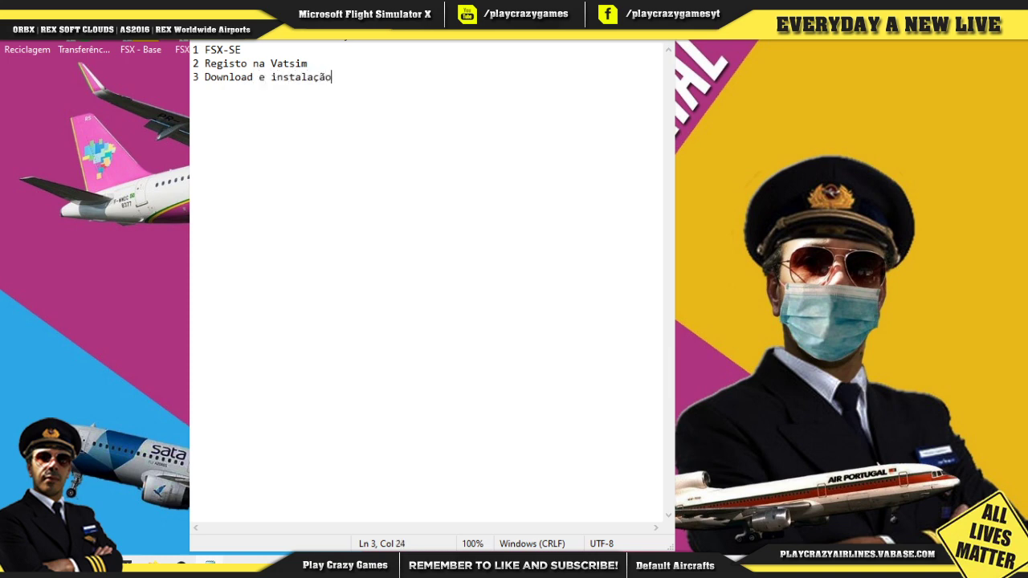
text( do Vpilot)
Step: Add the lines "4 Download e instalação do FLAI" and "5 Configuração do Vpilot e model maching", and start a line numbered 6
key(Return)
text(4 Download)
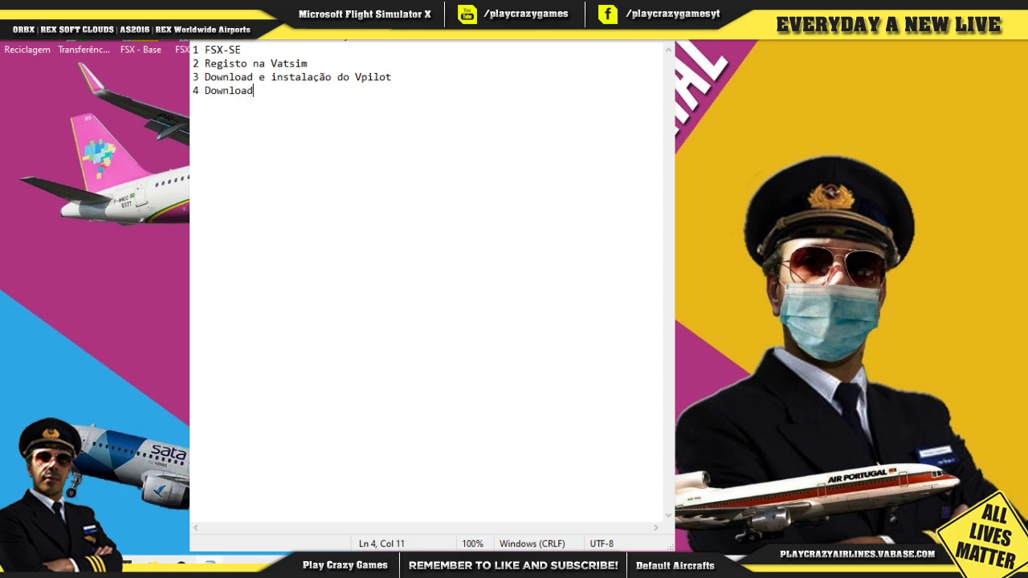
text( e instalação do FLAI)
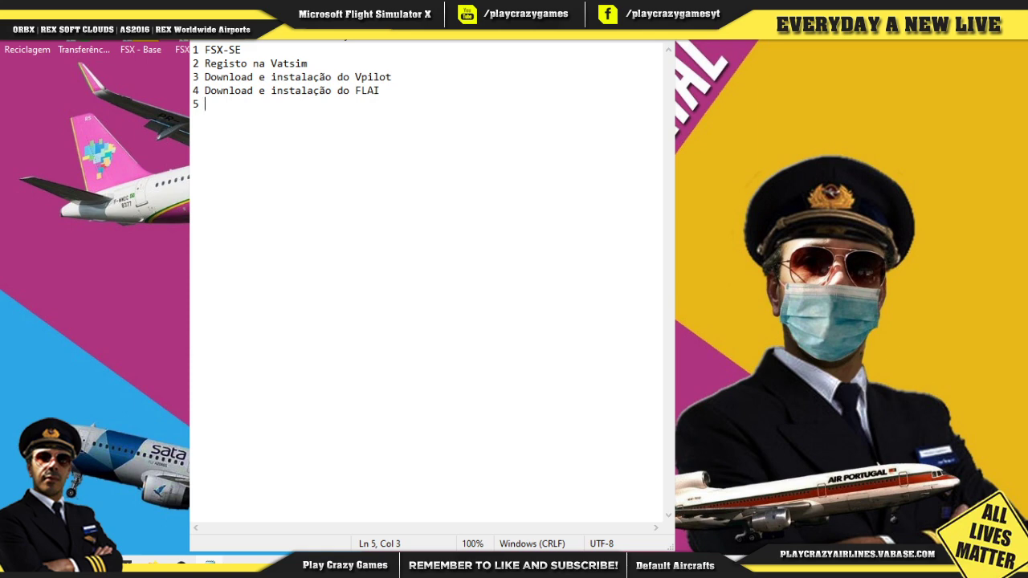
text(onfiguração do Vpilot)
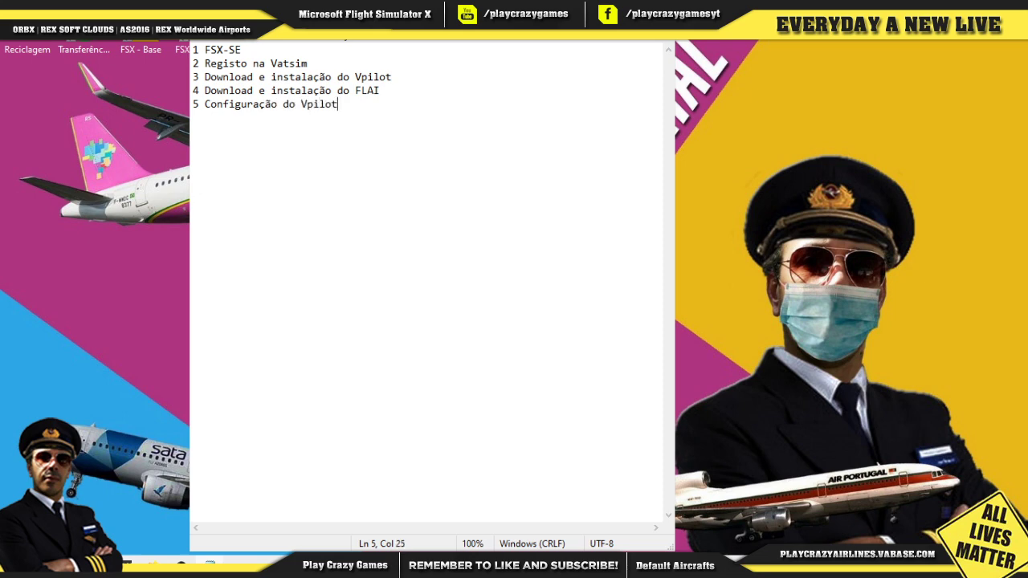
text( e model maching)
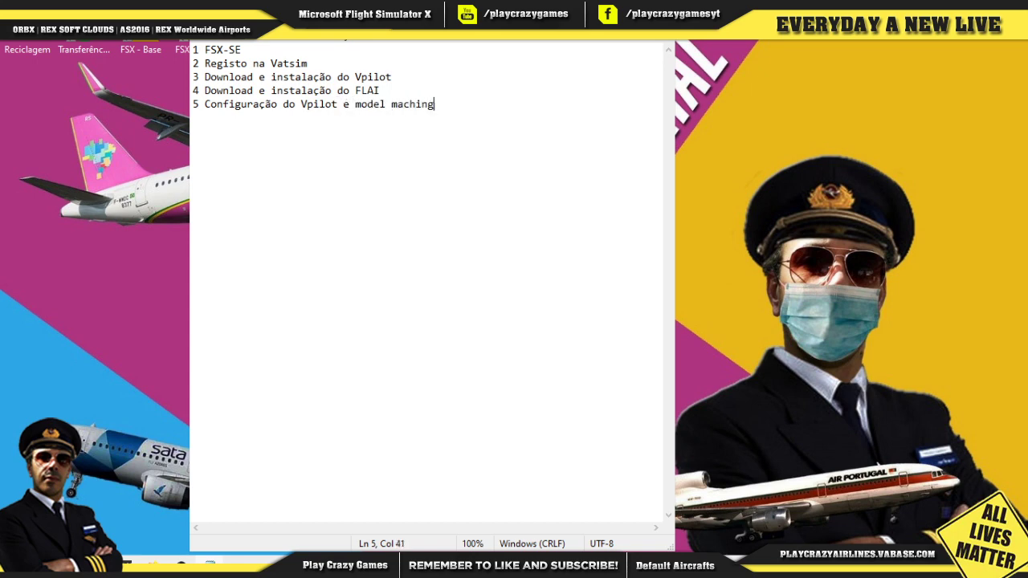
key(Return)
text(6)
Step: Show the desktop and move the new text document beside the SimObjects shortcut
key(super+d)
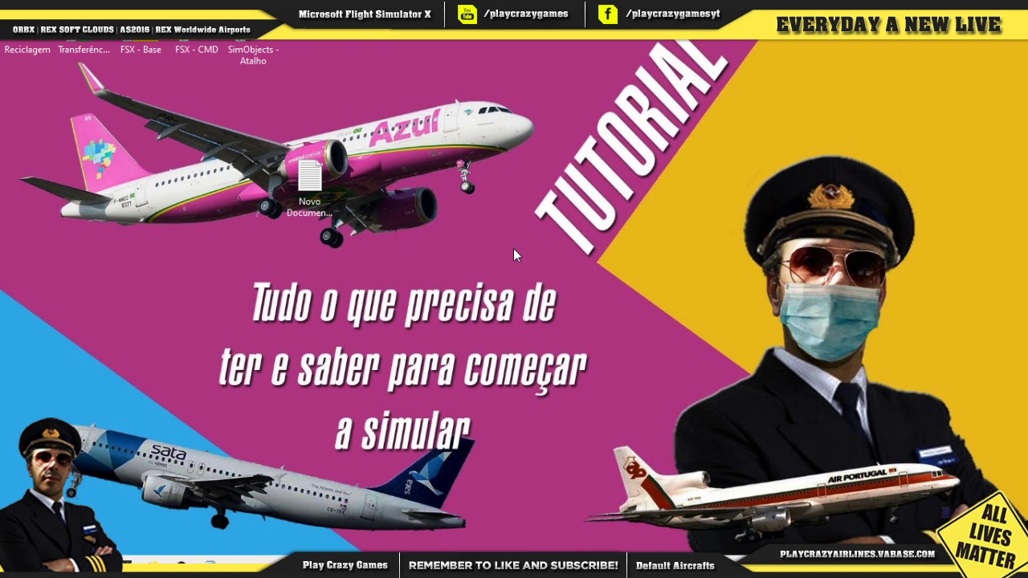
drag(309, 178, 341, 216)
click(342, 276)
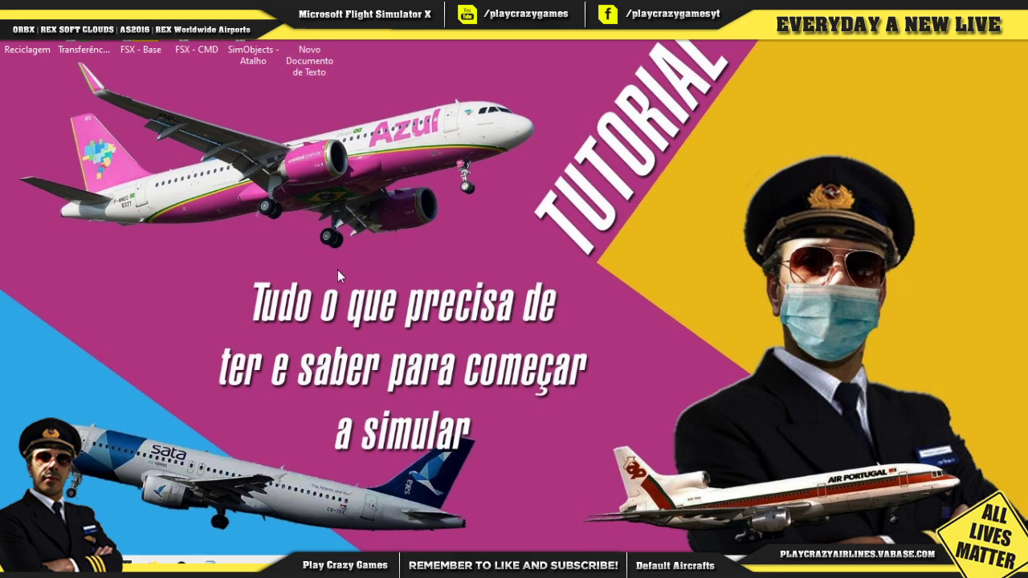
Step: Switch to Firefox, search the web for rikoooo, and open the Rikoooo website, accepting its cookie notice
key(alt+Tab)
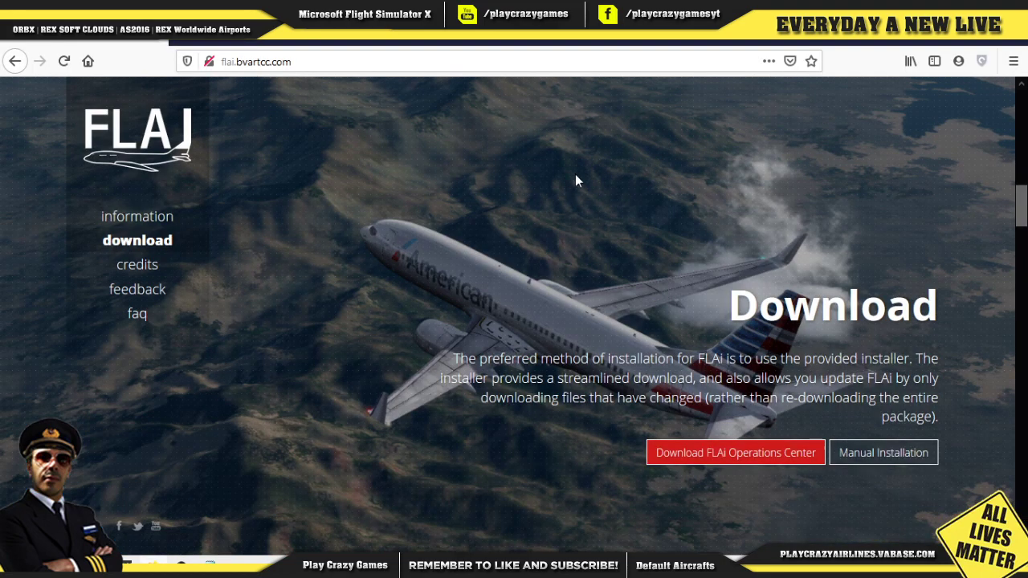
click(282, 63)
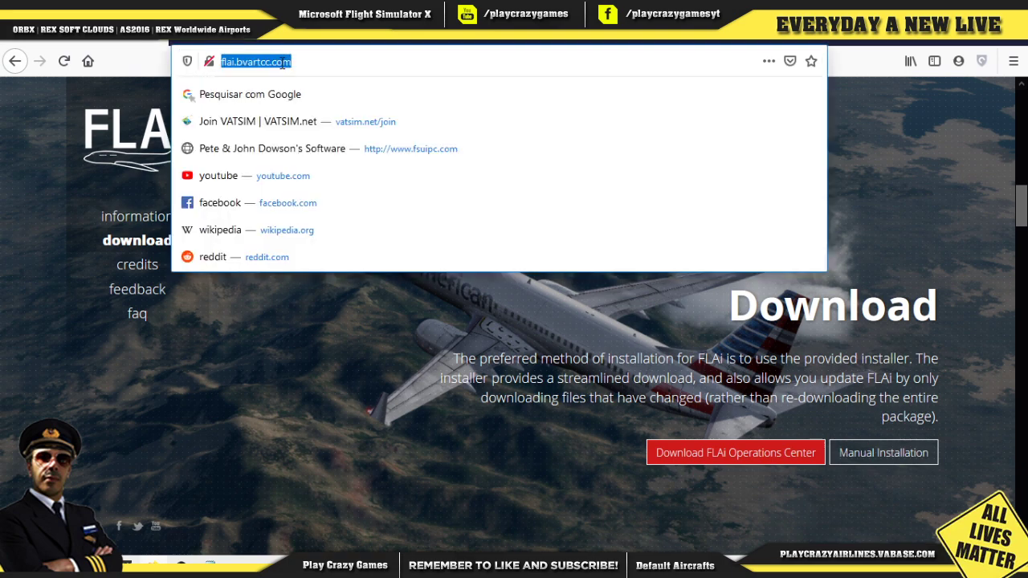
click(454, 405)
click(310, 63)
text(rik)
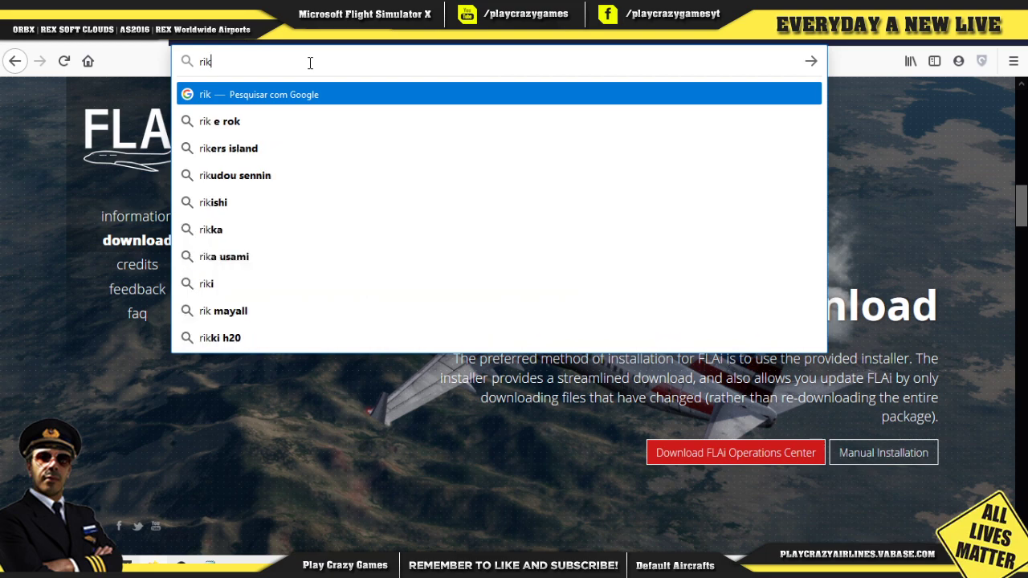
text(oooo)
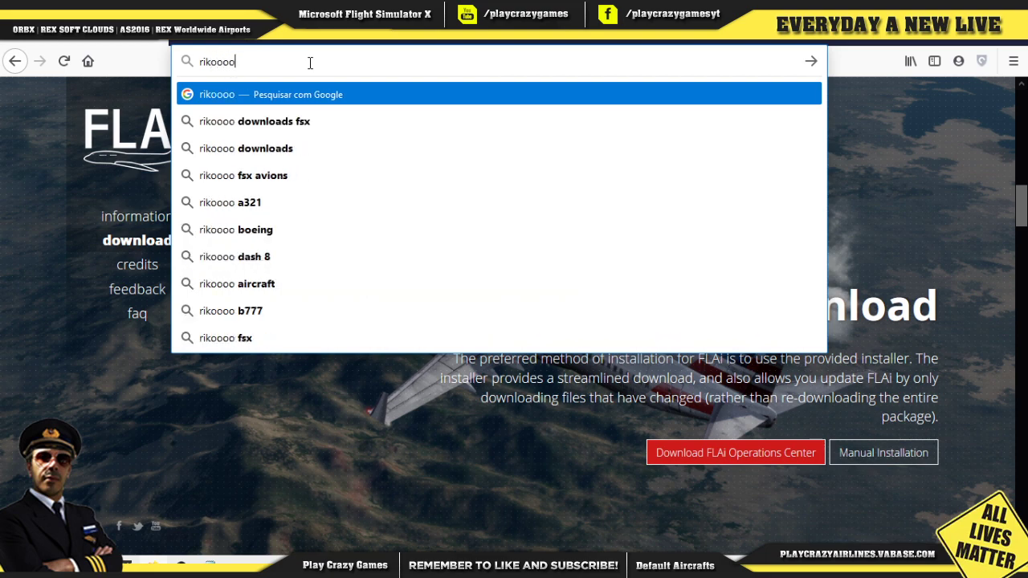
key(Return)
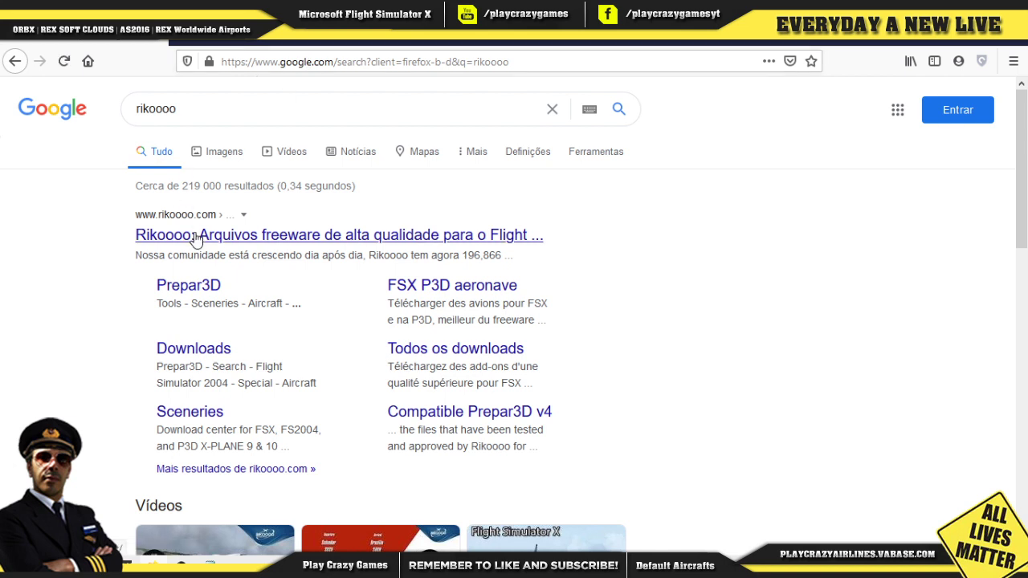
click(256, 237)
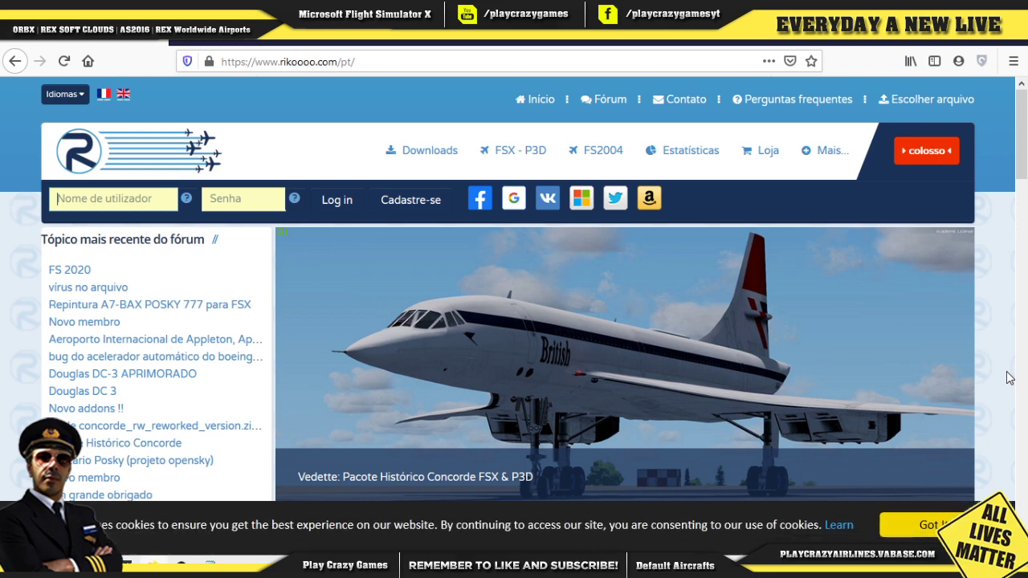
click(937, 520)
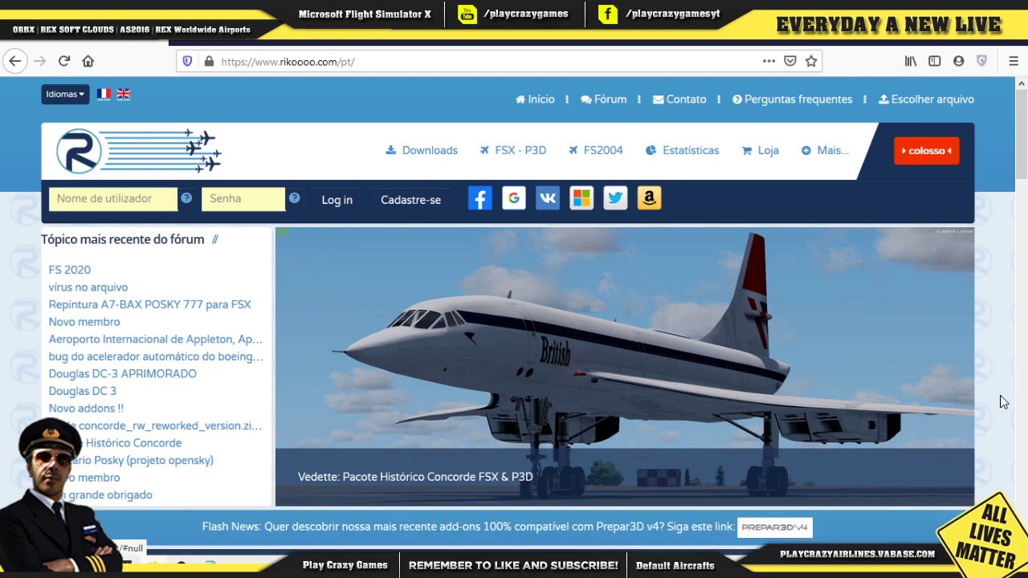
Step: Open the Airbus category within Rikoooo's FSX - P3D aircraft downloads
mouse_move(508, 155)
click(530, 185)
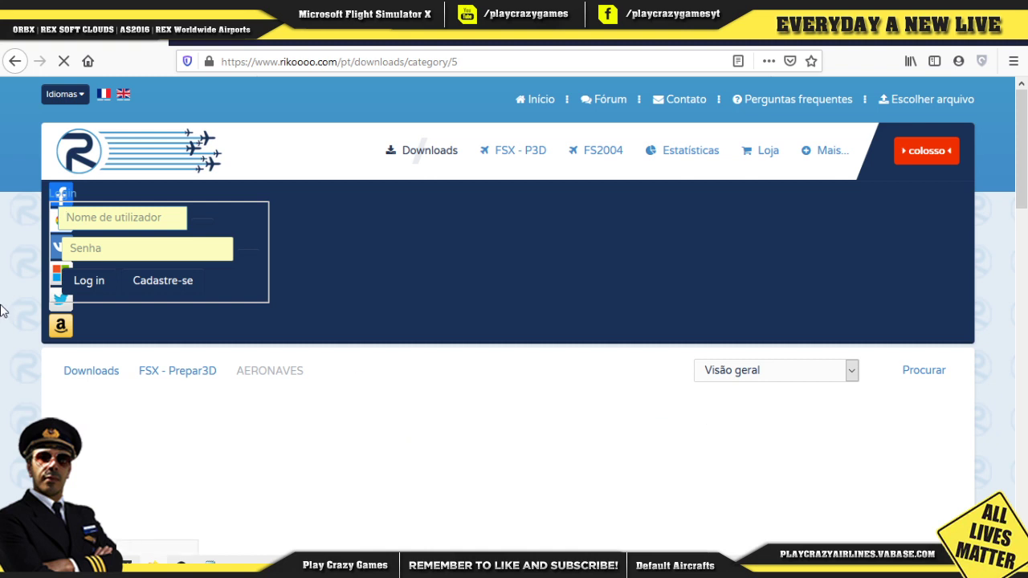
scroll(4, 311, down, 2)
scroll(152, 401, down, 3)
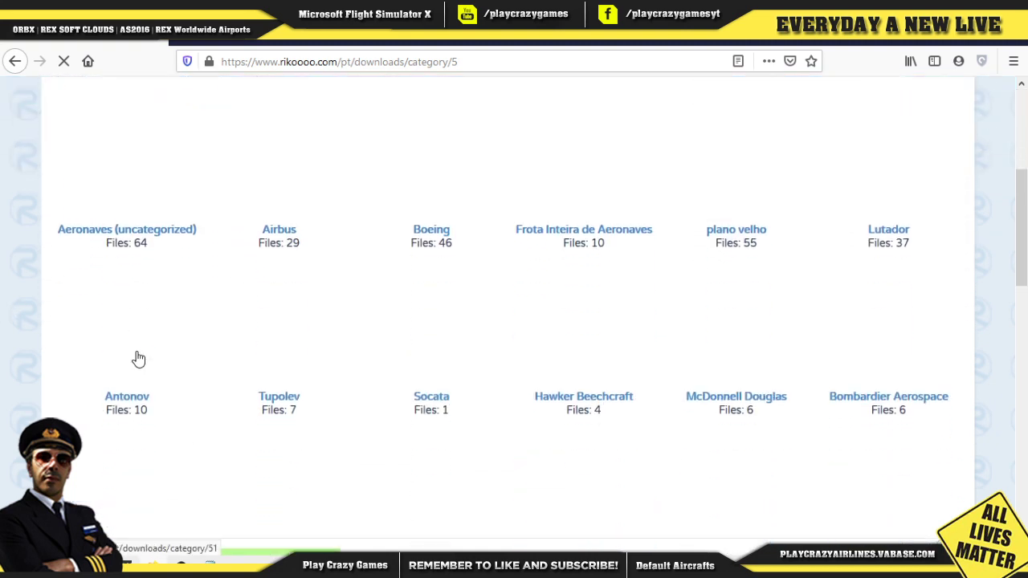
click(277, 229)
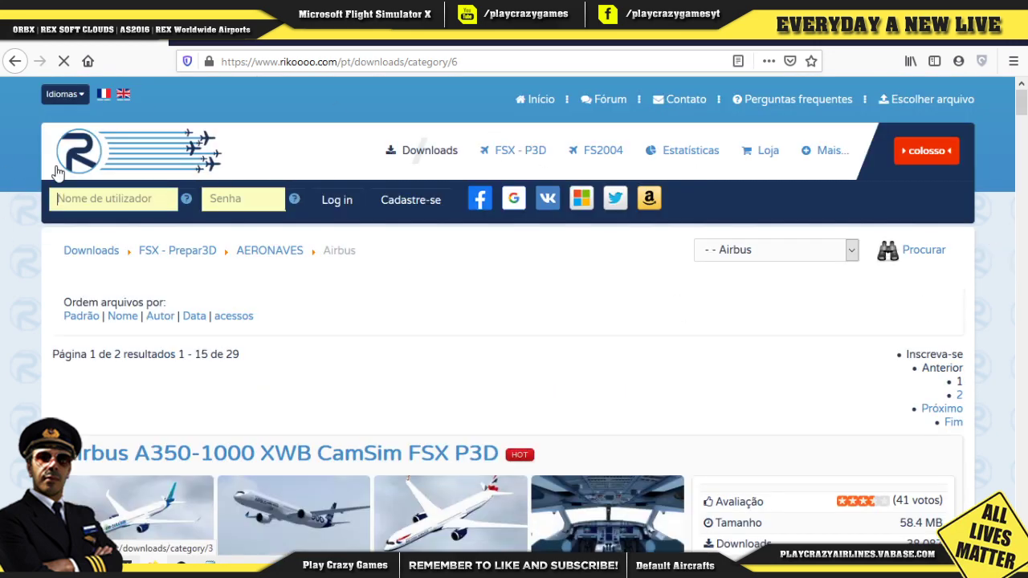
click(160, 200)
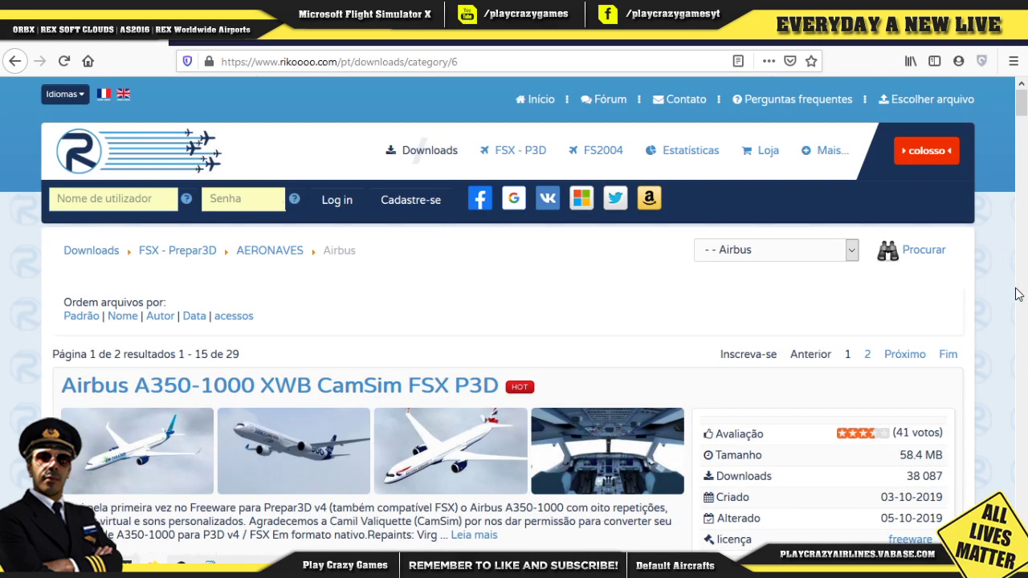
Step: Look through the Airbus add-ons on offer, checking their pictures, descriptions and compatibility with FSX: Steam Edition
scroll(1014, 287, down, 2)
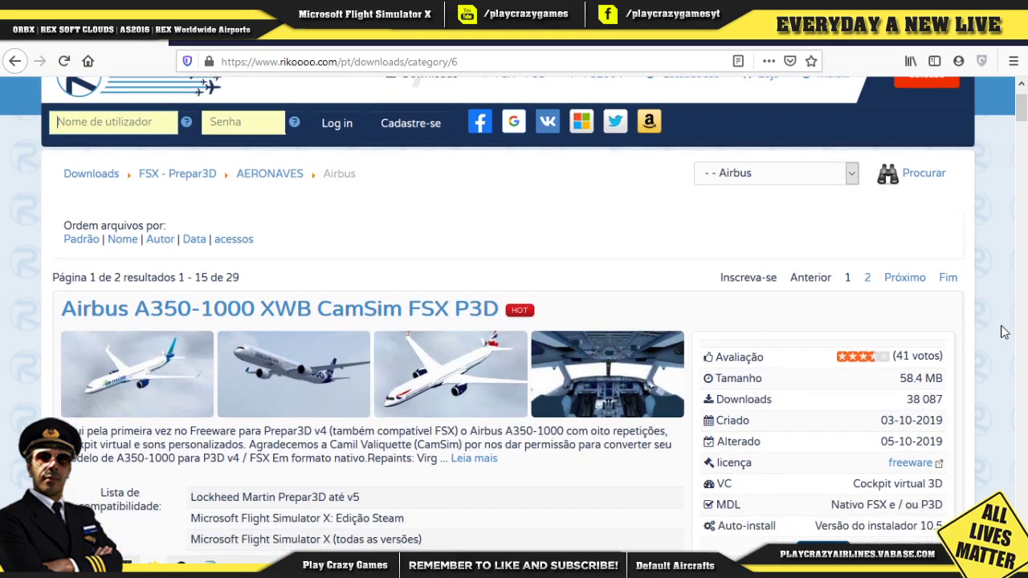
scroll(1003, 332, down, 2)
scroll(1008, 281, down, 5)
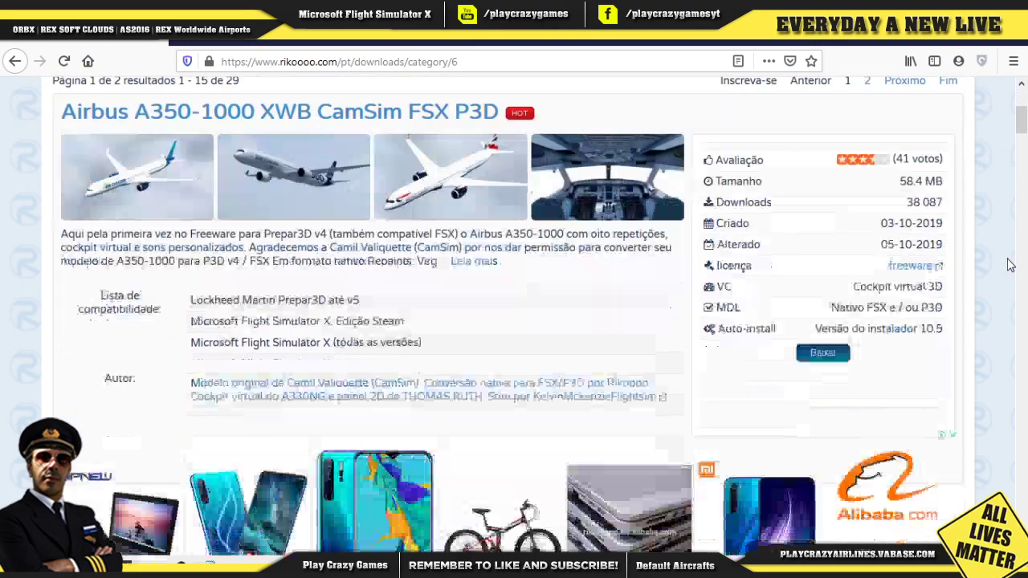
scroll(1010, 265, down, 3)
scroll(1010, 265, down, 4)
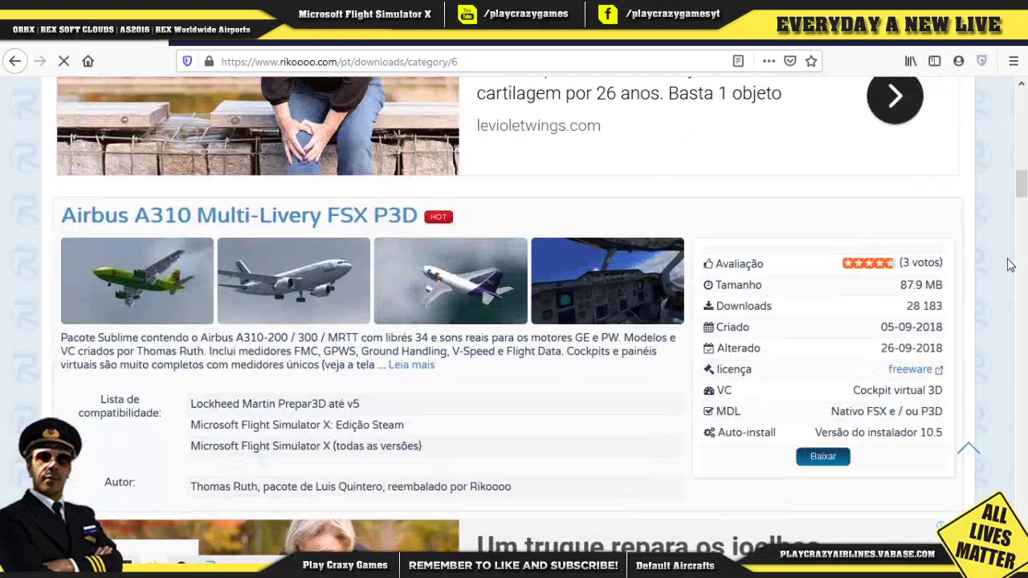
scroll(1010, 265, down, 4)
scroll(562, 200, down, 2)
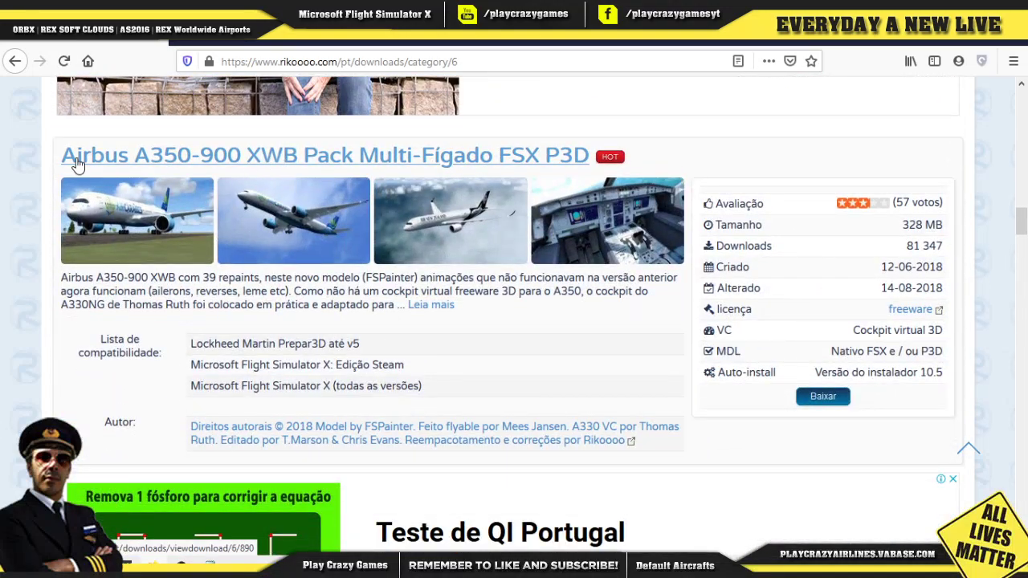
scroll(1025, 213, down, 4)
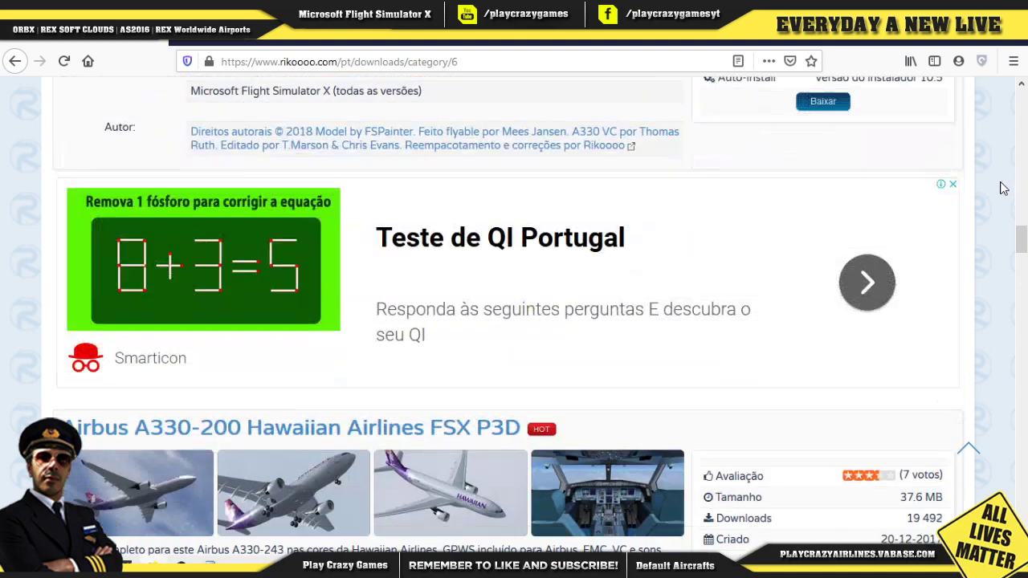
scroll(1025, 213, down, 4)
scroll(1024, 213, down, 7)
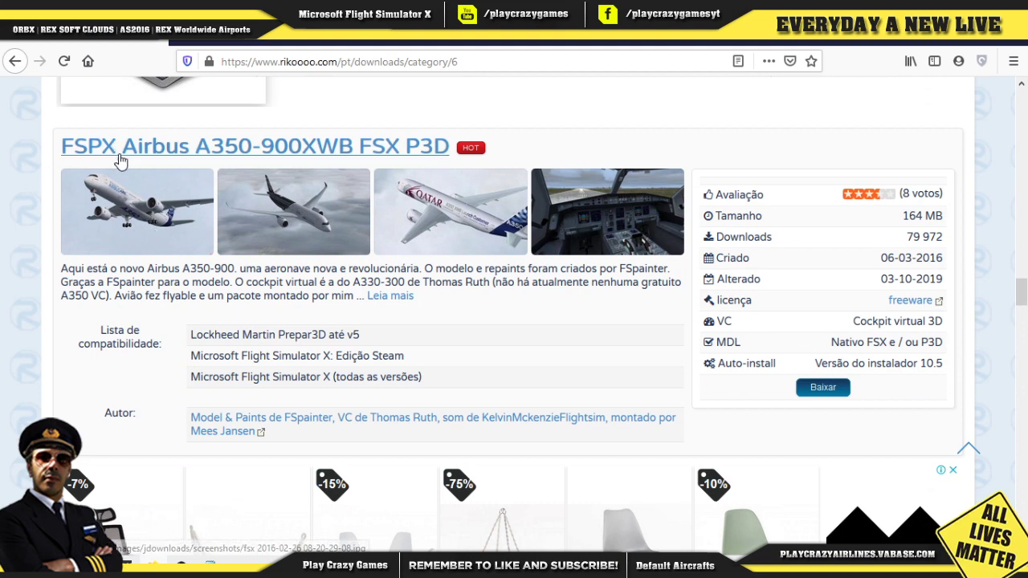
Step: Open the FSPX Airbus A350-900XWB FSX & P3D page and examine its file information, images and comments
click(330, 157)
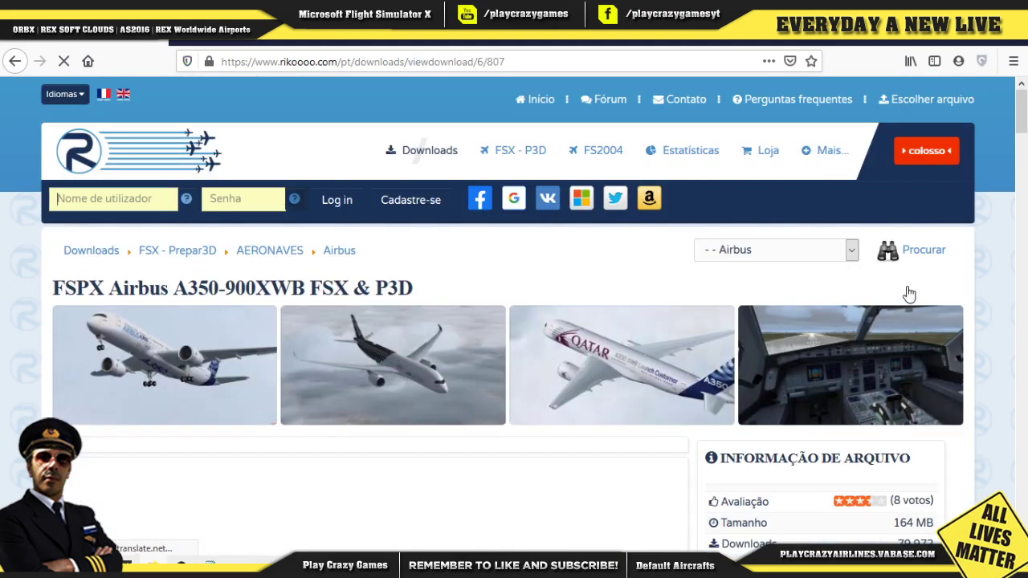
scroll(901, 295, down, 5)
scroll(833, 378, down, 1)
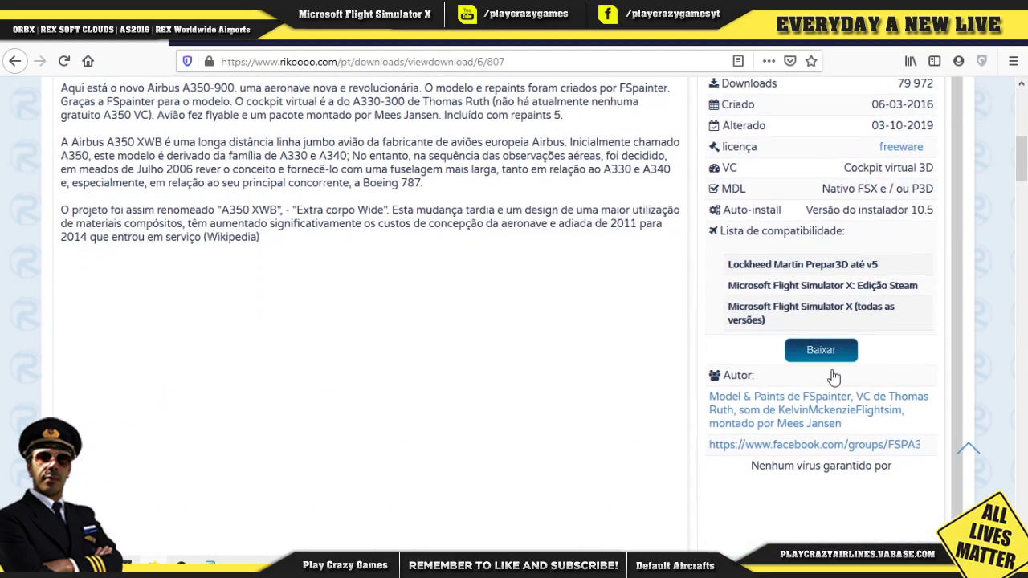
scroll(401, 302, down, 10)
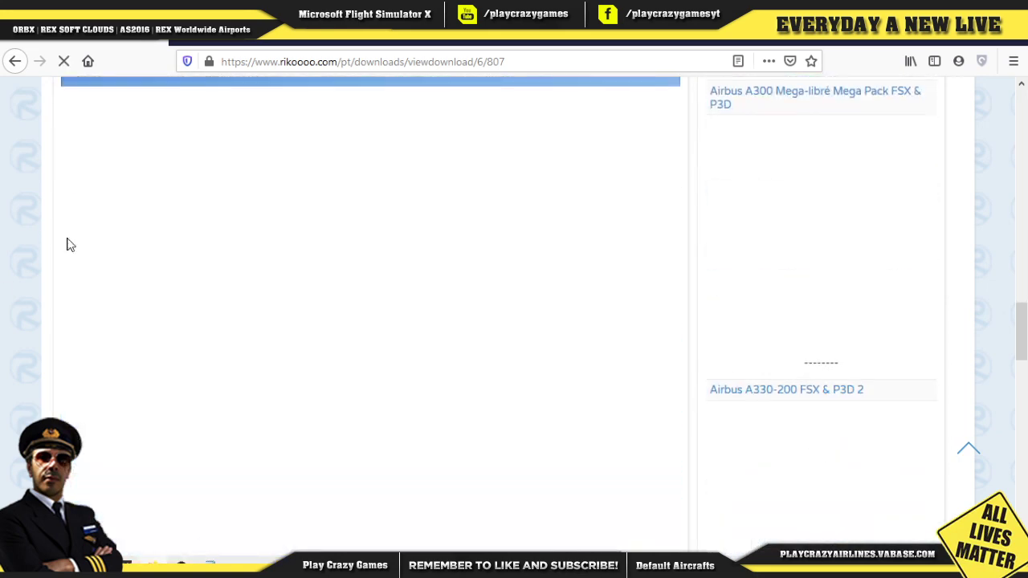
scroll(73, 243, down, 5)
scroll(84, 239, up, 5)
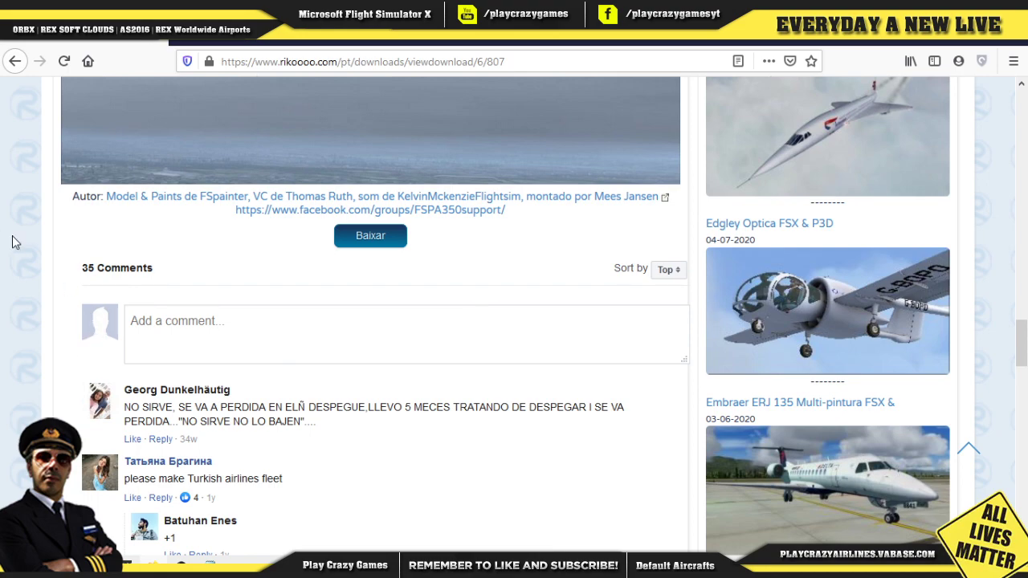
scroll(8, 233, up, 5)
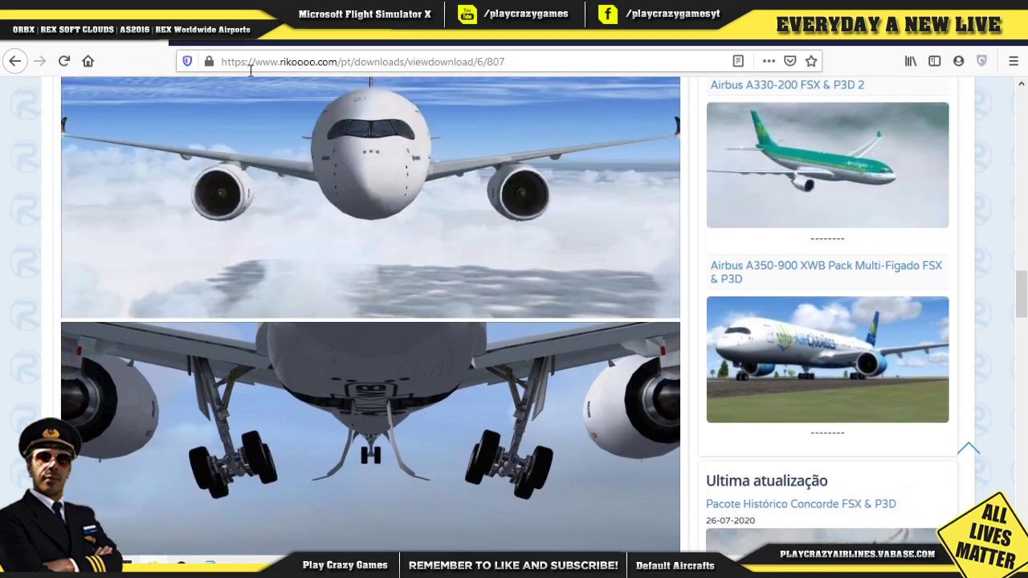
scroll(233, 177, up, 10)
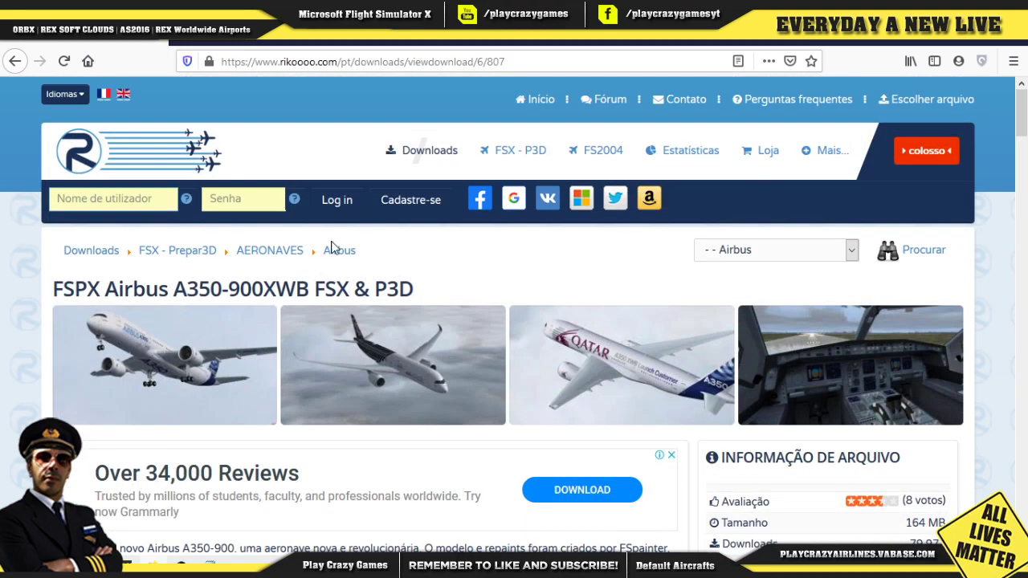
Step: Open Rikoooo's FSX - P3D scenery downloads and look over the category
mouse_move(498, 161)
click(538, 205)
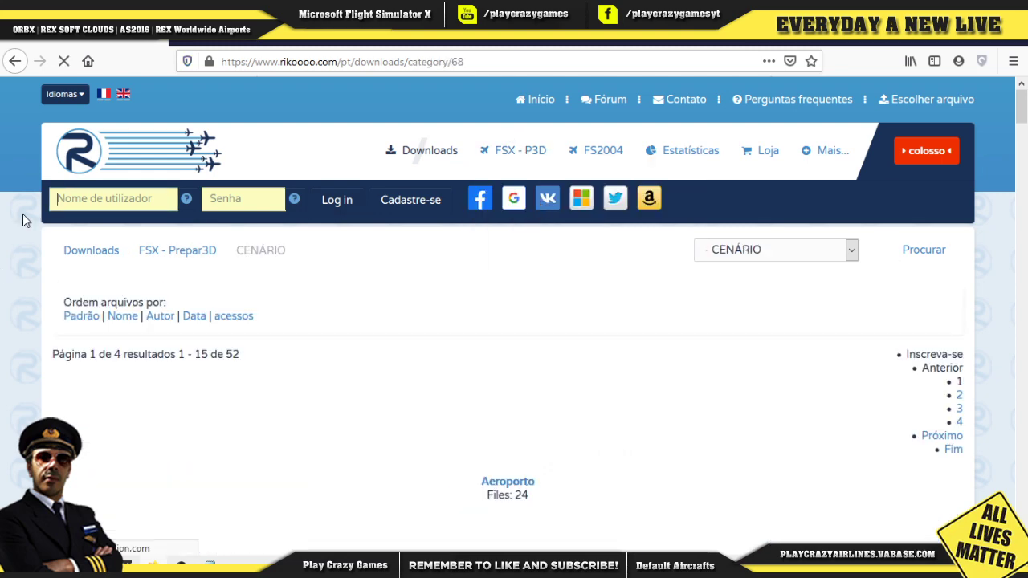
scroll(23, 218, down, 7)
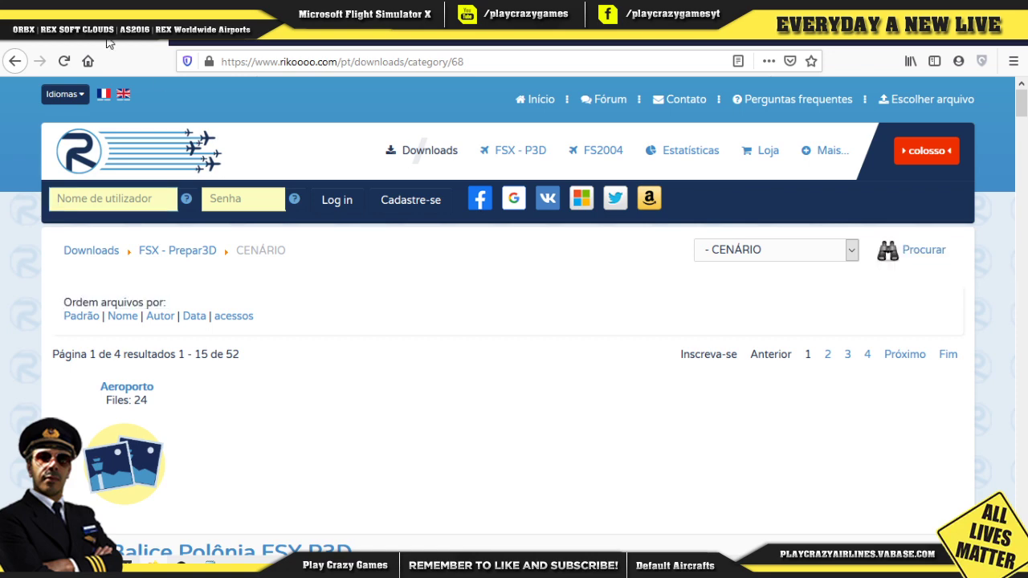
Step: Look up avsim and go to the AVSIM Library website
click(313, 64)
text(avsim)
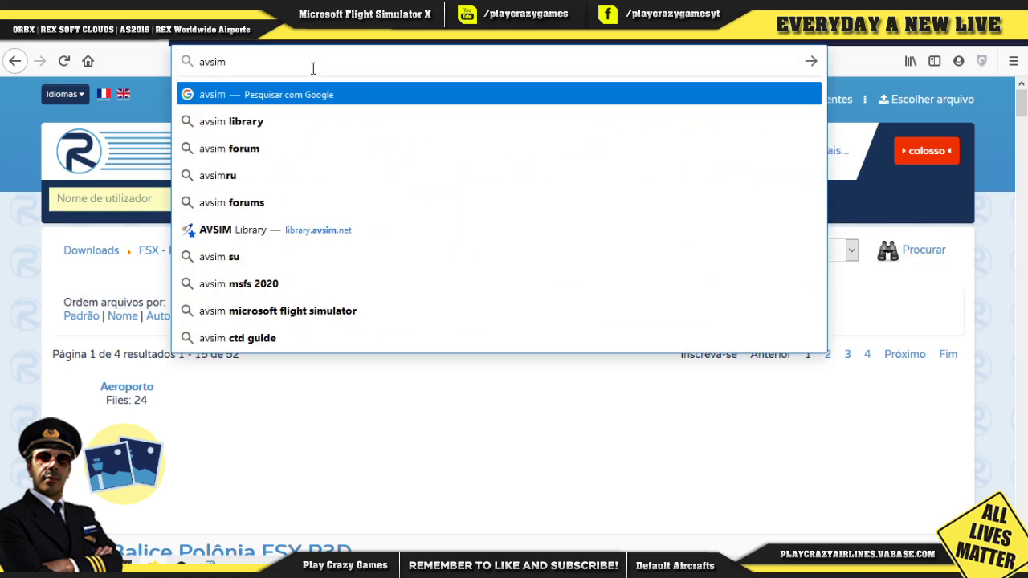
key(Return)
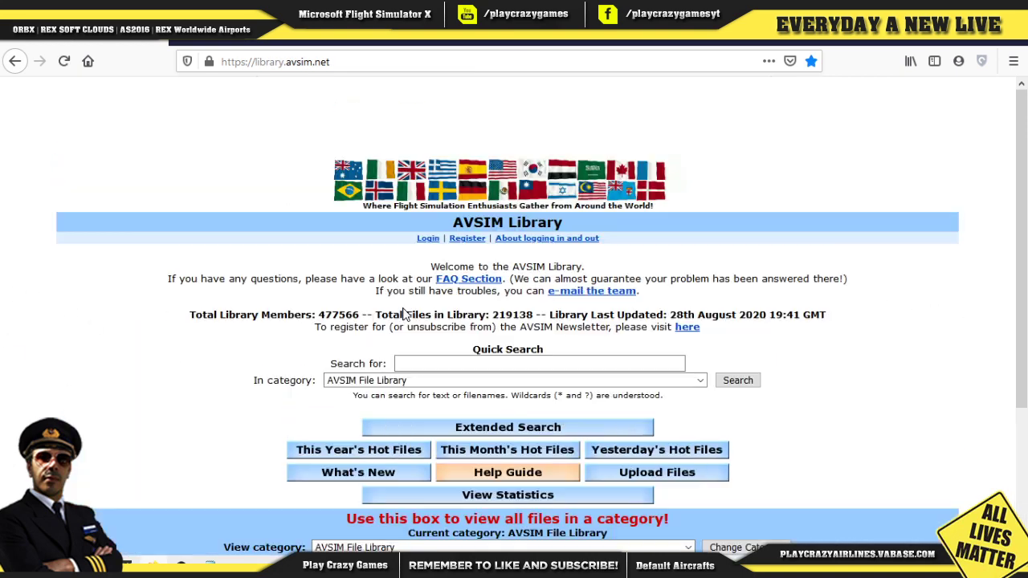
Step: Search the AVSIM Library's Flight Simulator X category without a search term, and return to the library's main page
click(378, 380)
scroll(395, 288, down, 4)
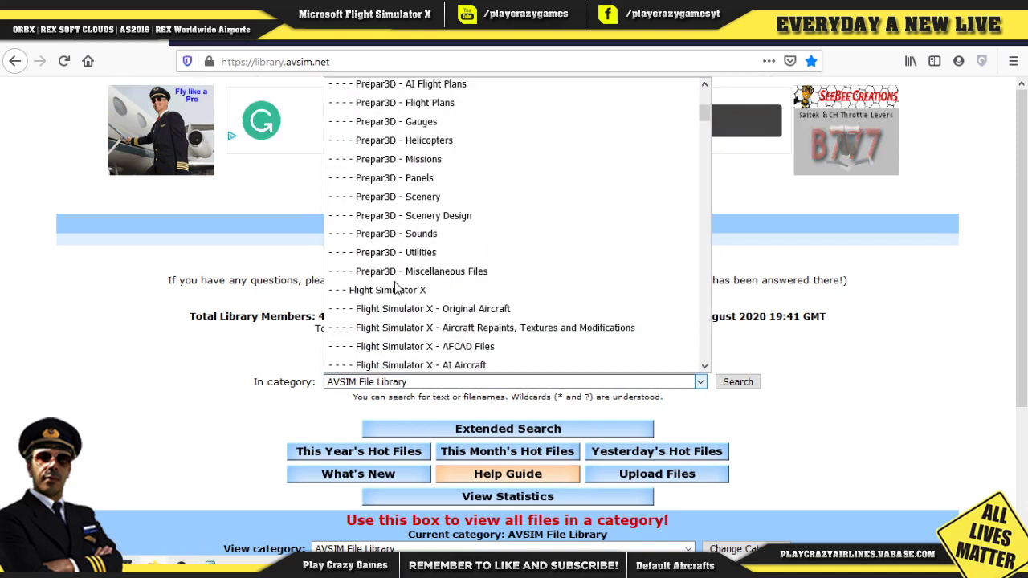
scroll(395, 287, down, 2)
click(398, 177)
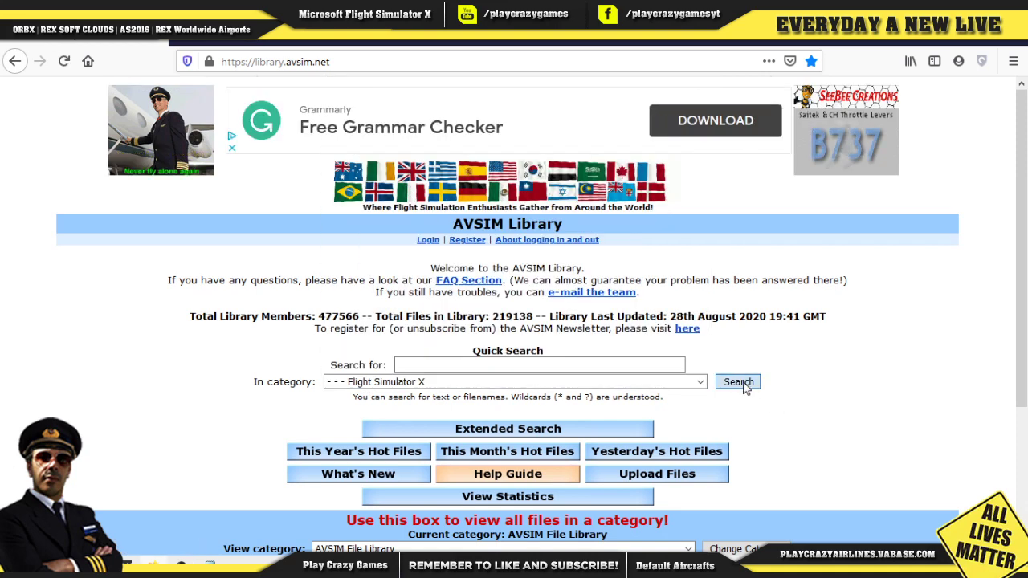
click(738, 382)
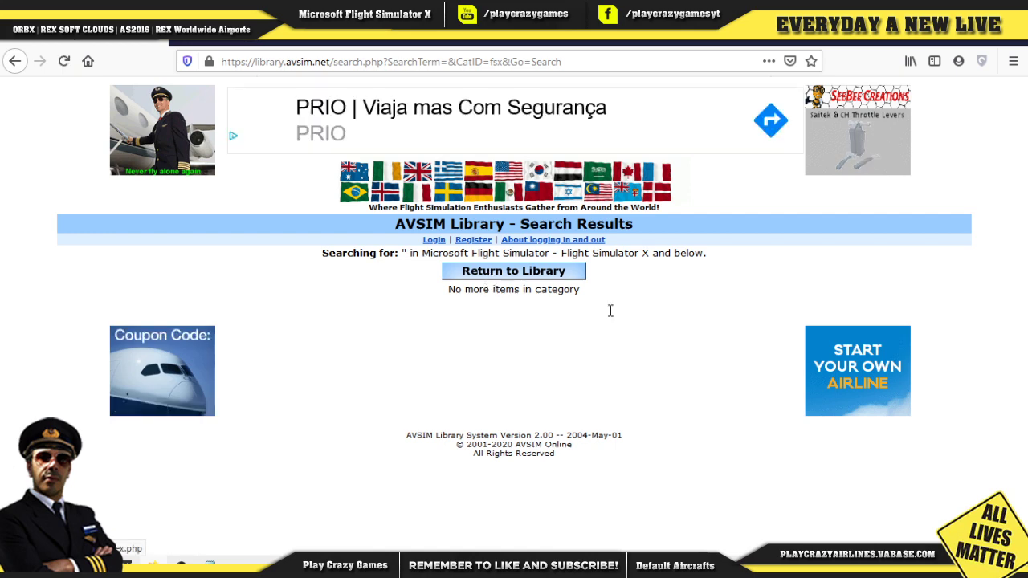
click(505, 277)
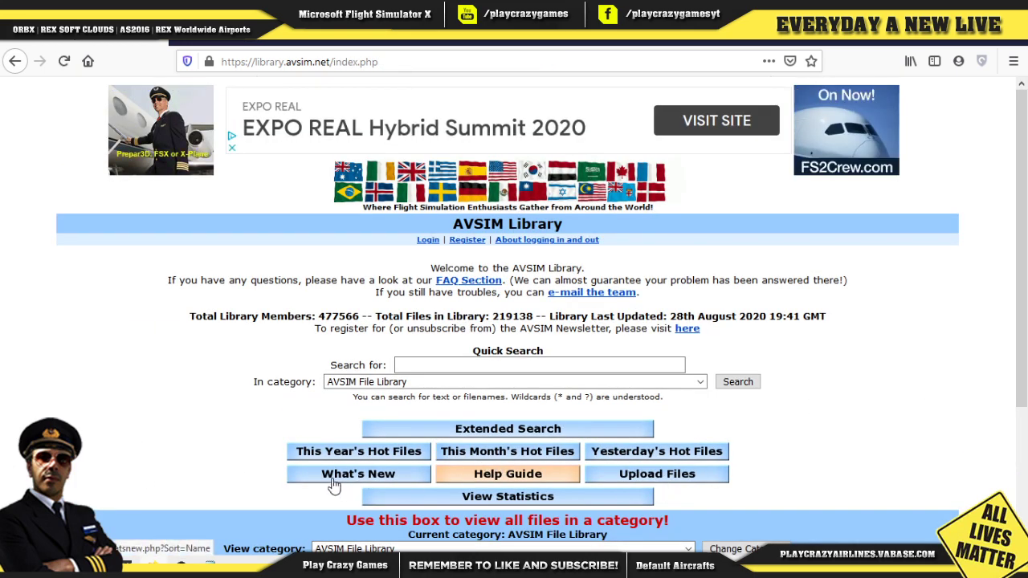
Step: Open the AVSIM Library's What's New list and look through the recently added files
click(344, 475)
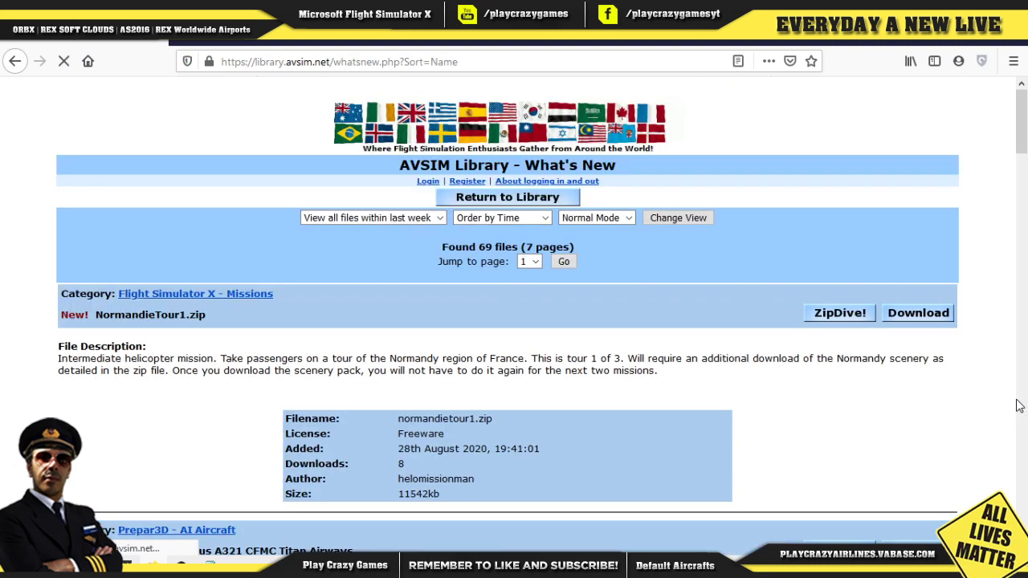
scroll(4, 343, down, 1)
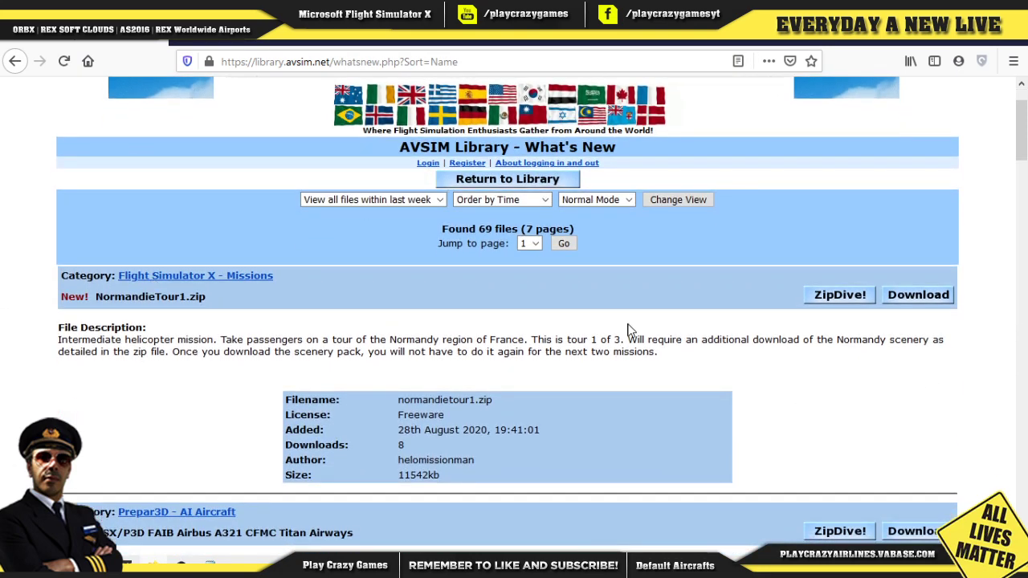
scroll(874, 318, down, 4)
scroll(8, 320, down, 7)
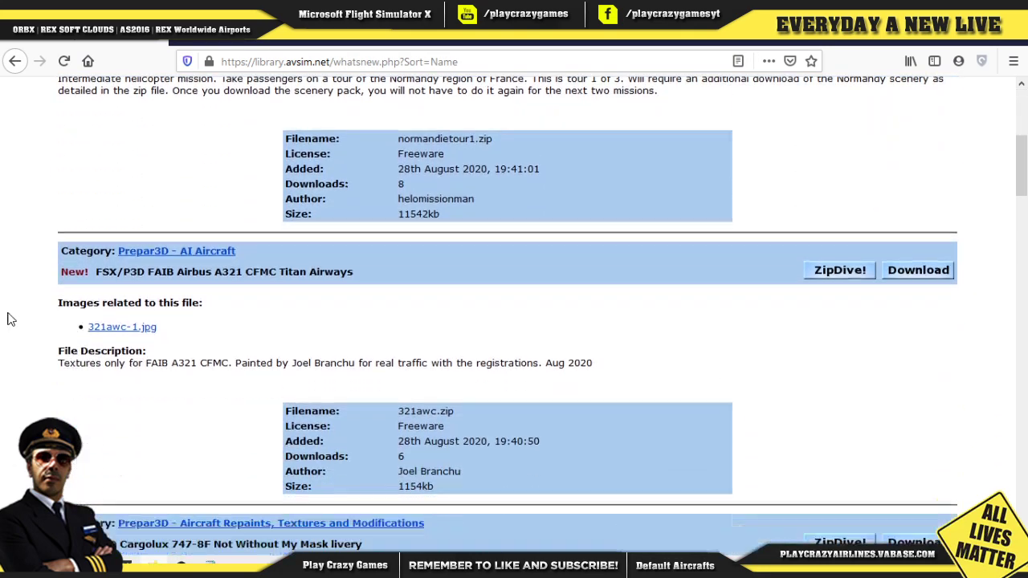
scroll(9, 320, down, 8)
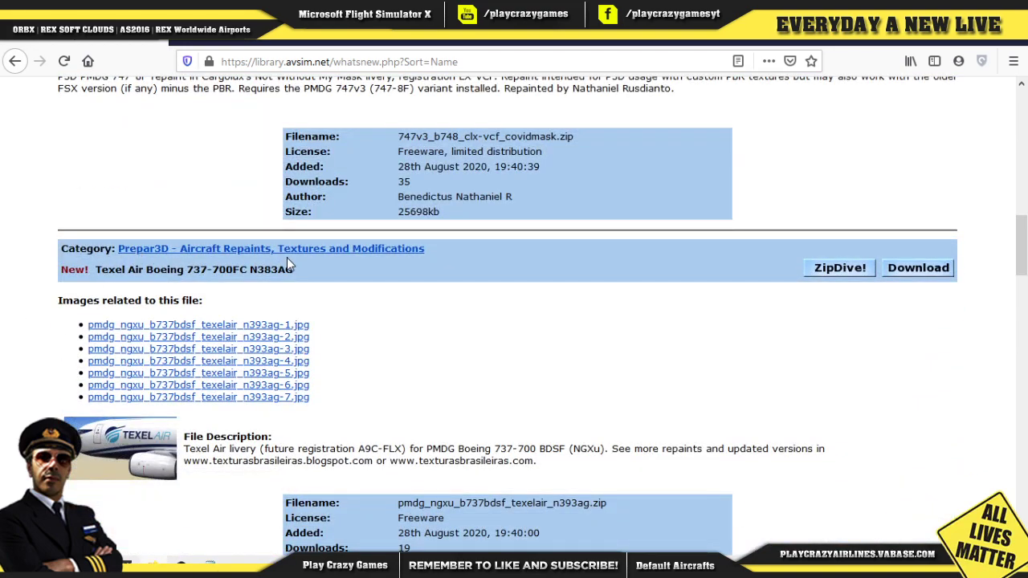
Step: Look through the rest of the AVSIM What's New list, continue to its second page and examine the entries there
scroll(122, 241, down, 8)
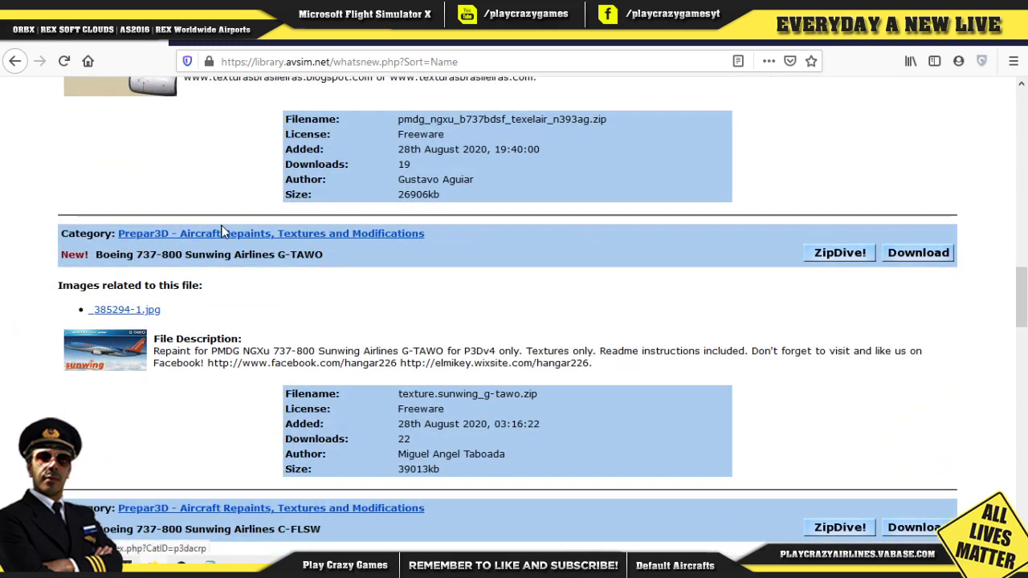
scroll(170, 344, down, 12)
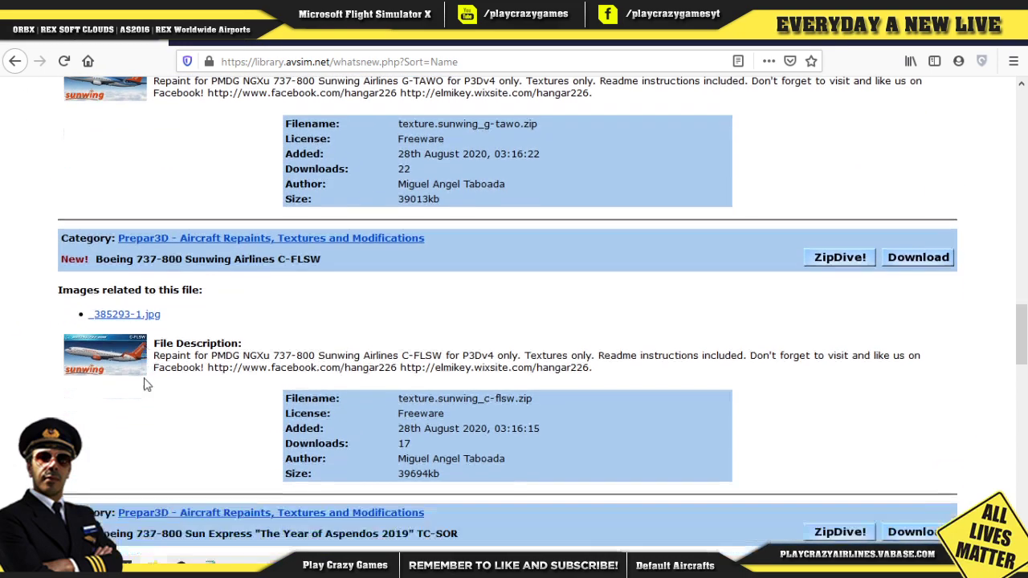
scroll(70, 324, down, 20)
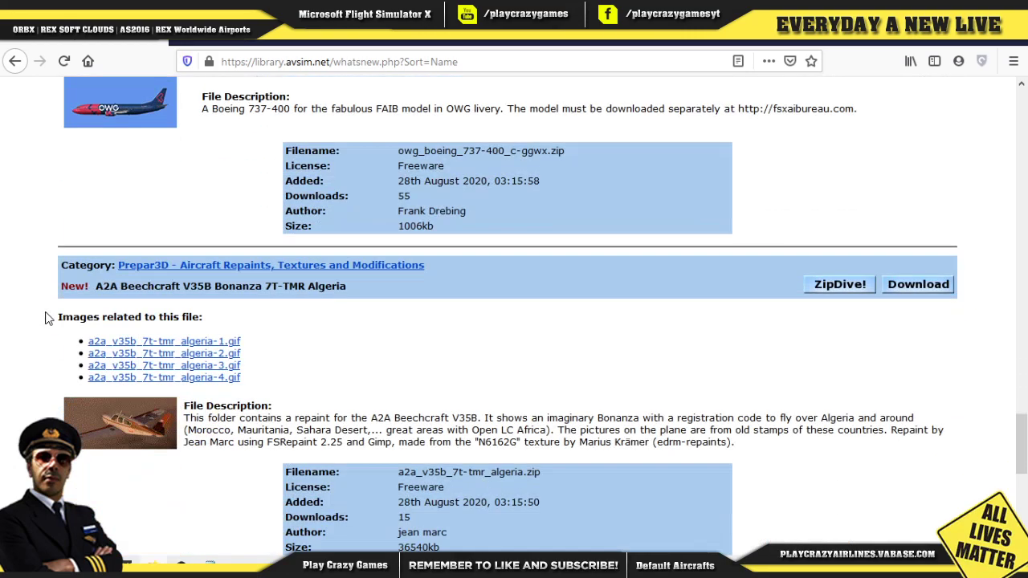
click(565, 406)
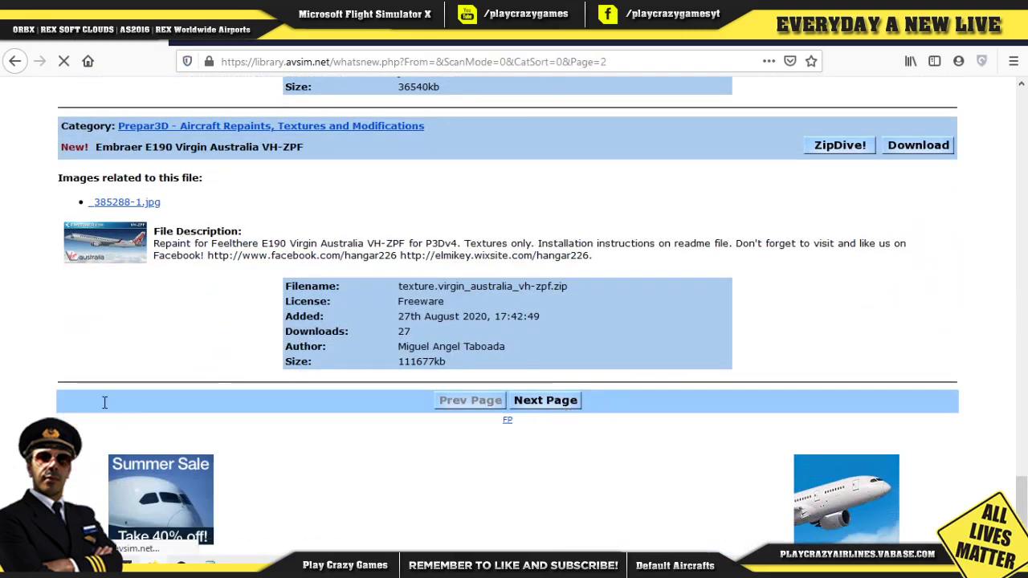
scroll(35, 370, down, 5)
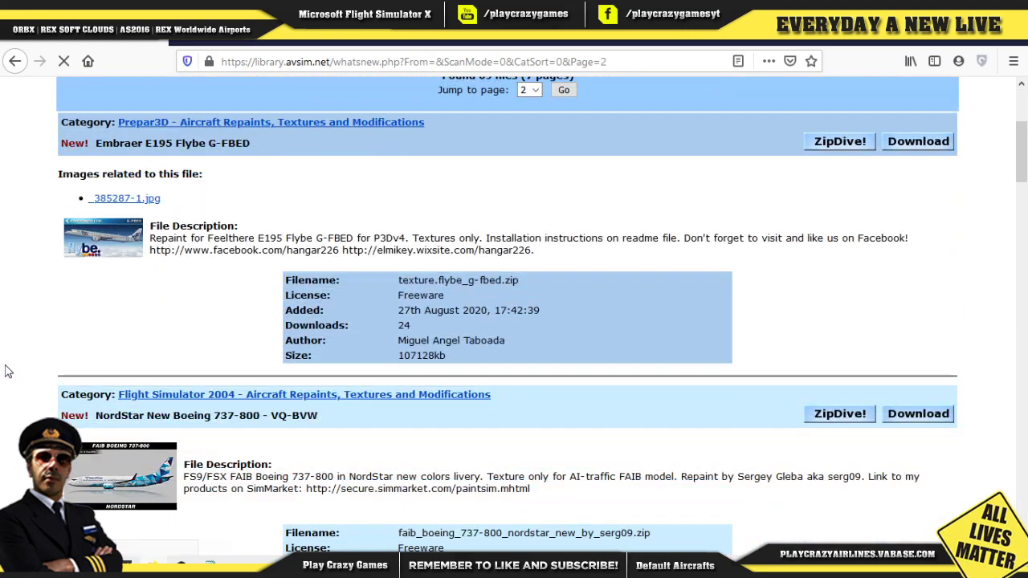
scroll(8, 371, down, 5)
scroll(14, 384, down, 15)
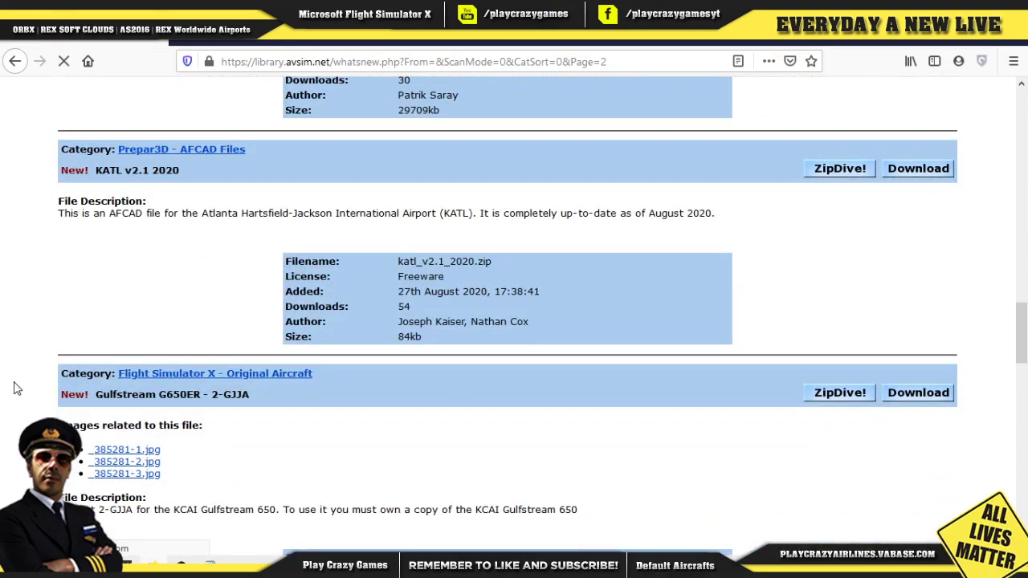
scroll(14, 386, down, 3)
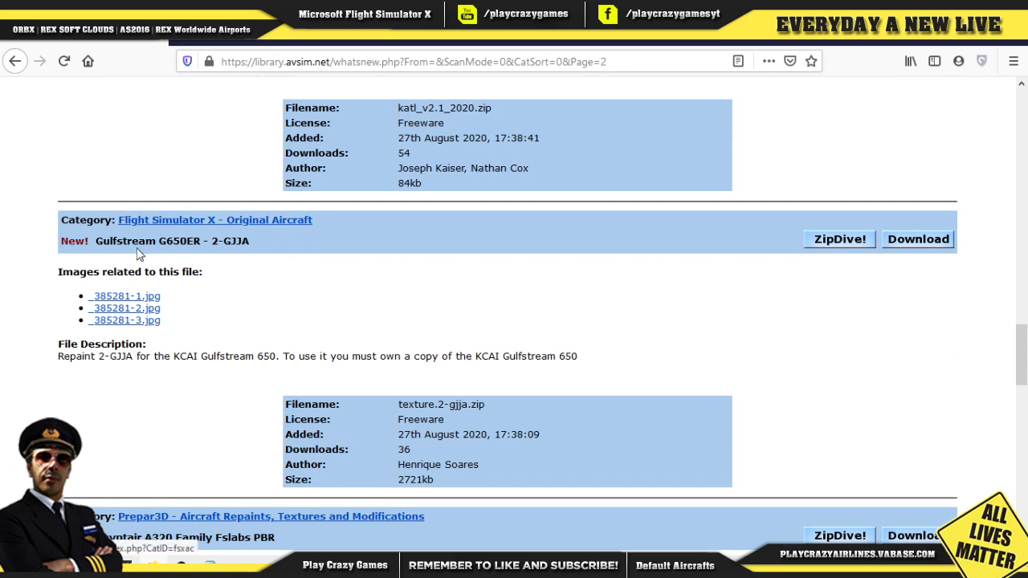
Step: View a preview image of the Gulfstream G650ER - 2-GJJA entry and return to the What's New list
drag(96, 241, 226, 241)
click(290, 268)
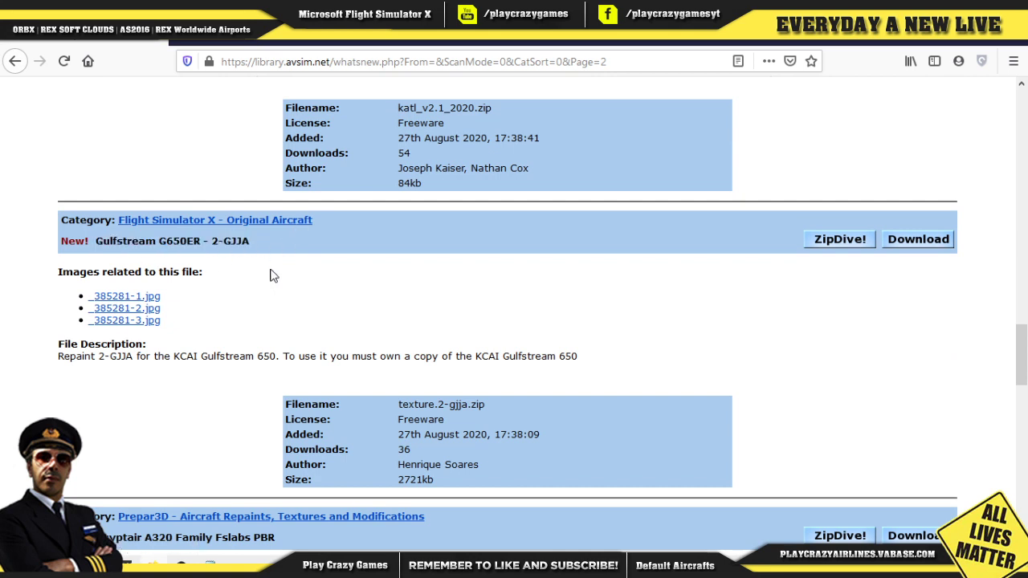
click(116, 320)
key(alt+Left)
scroll(452, 313, up, 5)
Step: Search the web for "aircrafts fsx" and open Fly Away Simulation's Civil Aircraft Downloads for FSX page
click(354, 61)
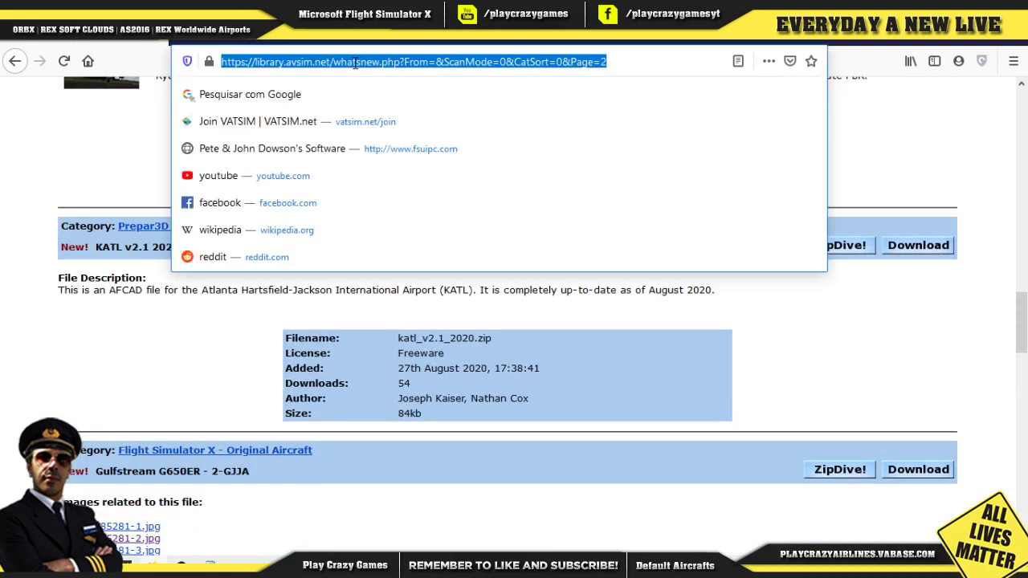
text(aircr)
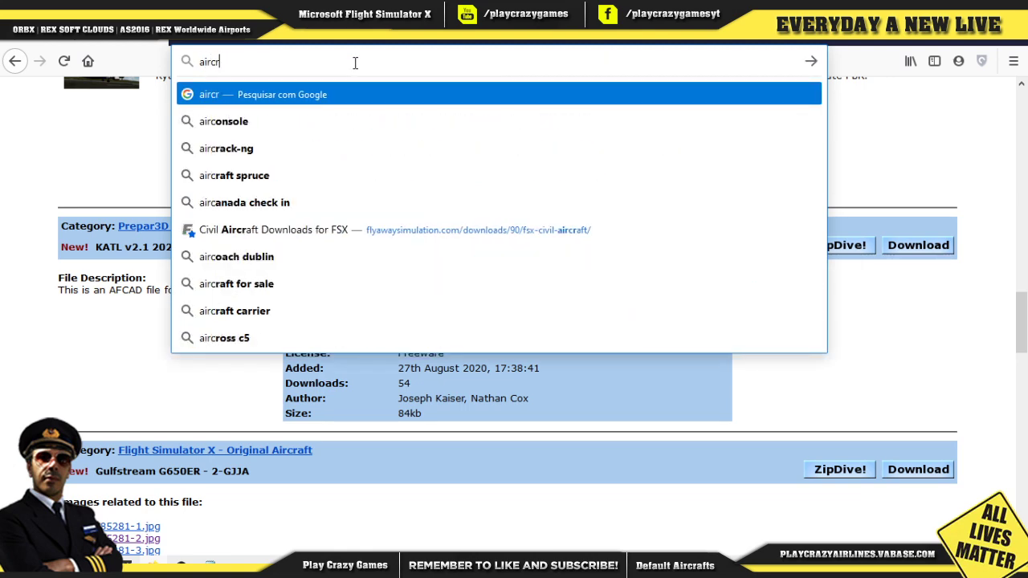
text(afts fsx)
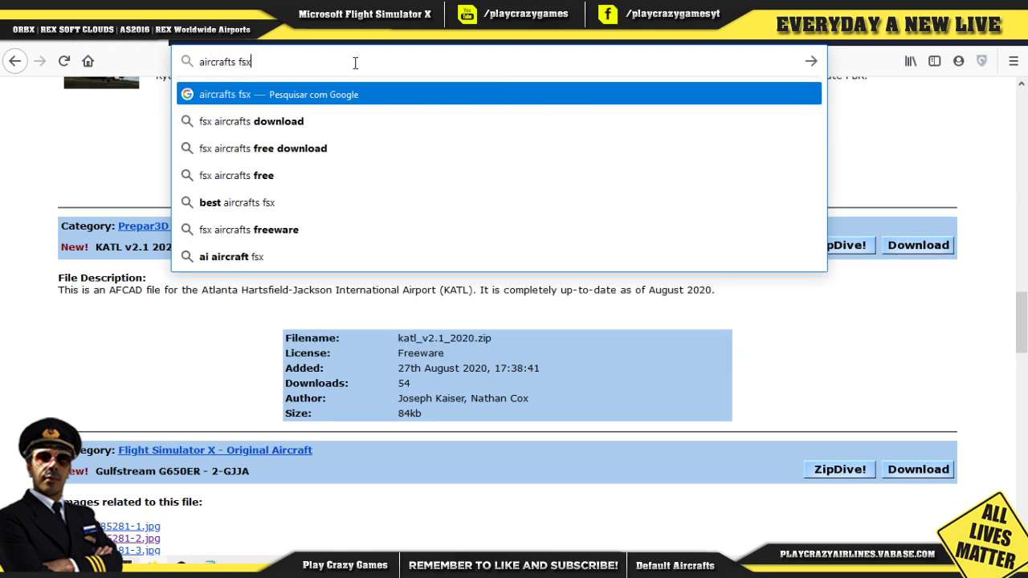
key(Return)
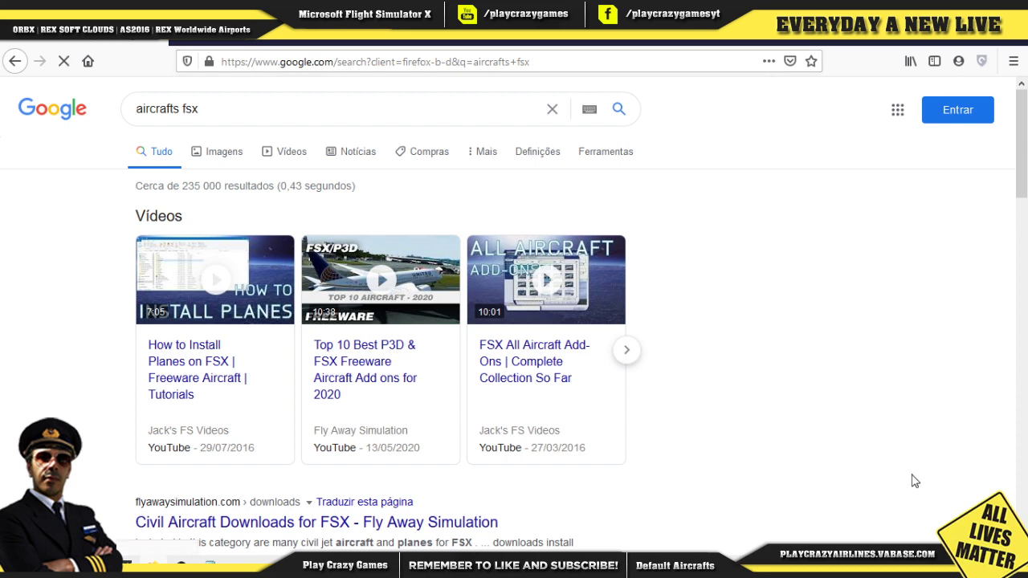
scroll(910, 477, down, 3)
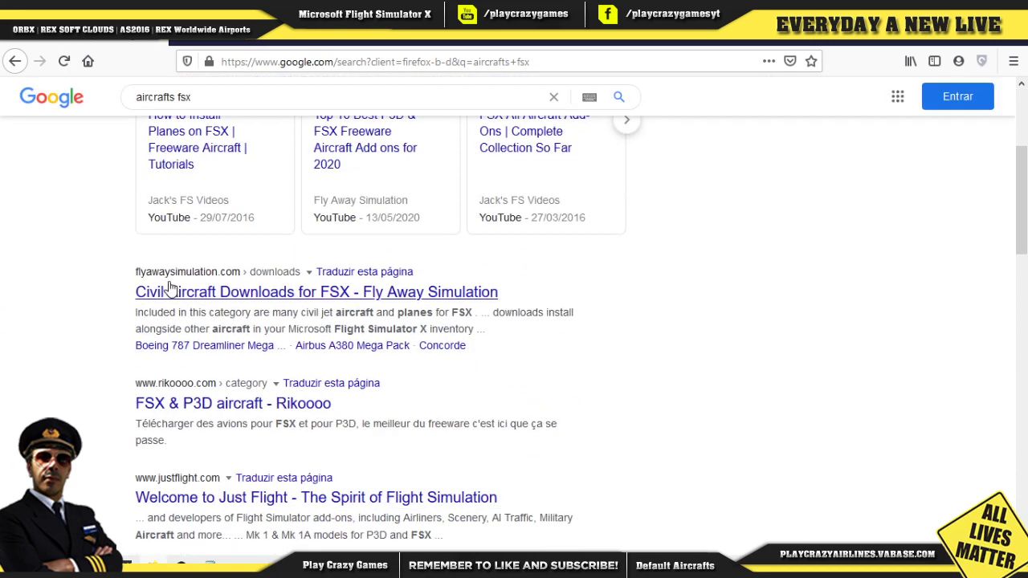
click(207, 294)
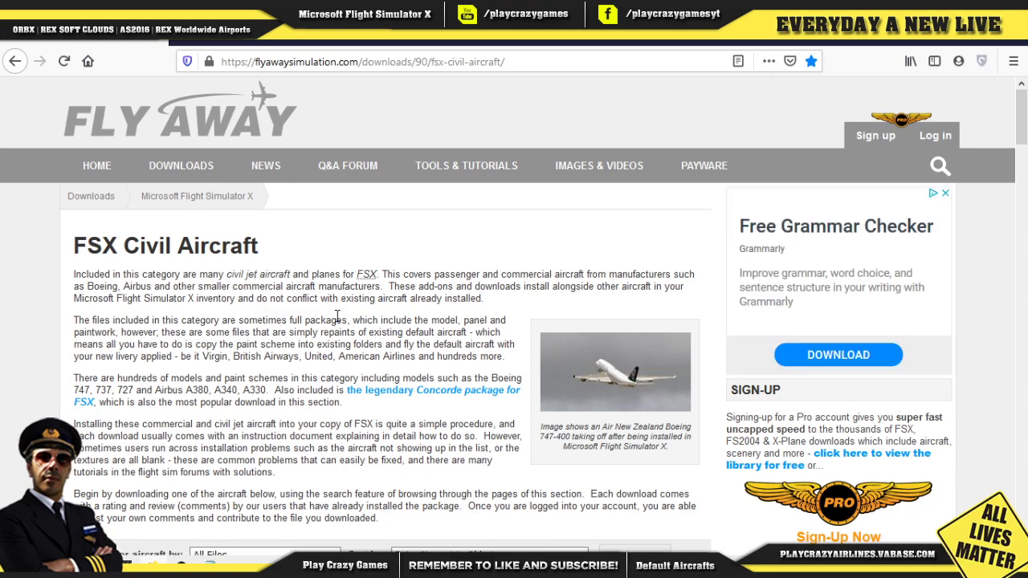
Step: Look through the aircraft packages offered in the FSX Civil Aircraft category
scroll(178, 315, down, 5)
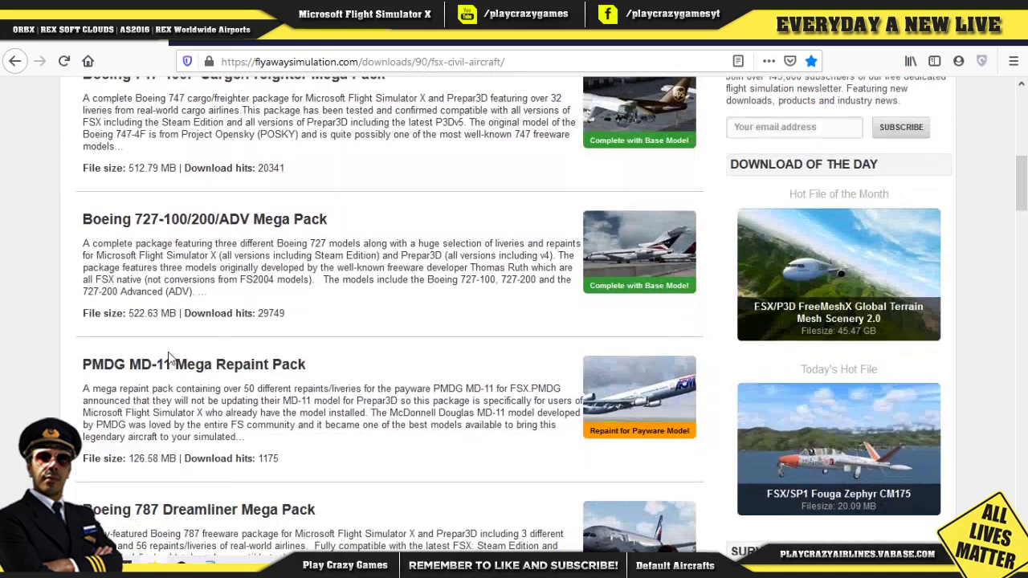
scroll(95, 315, up, 2)
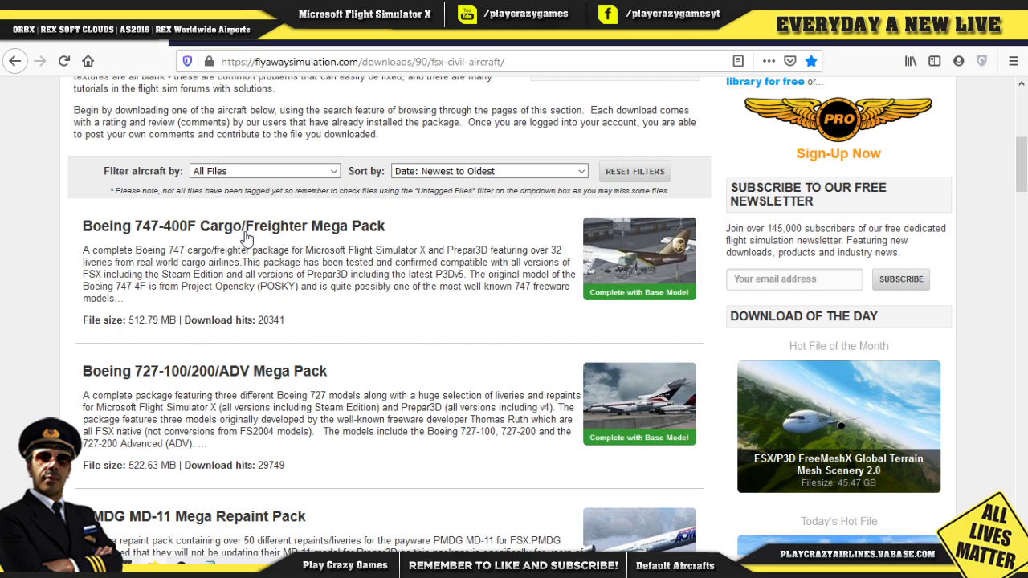
scroll(2, 329, down, 8)
scroll(3, 329, down, 10)
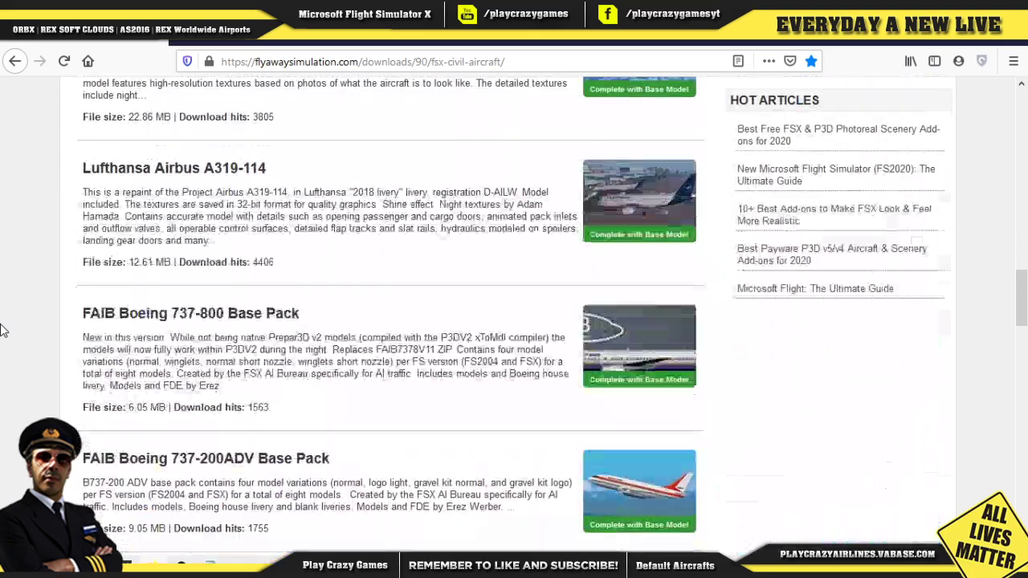
scroll(2, 330, up, 18)
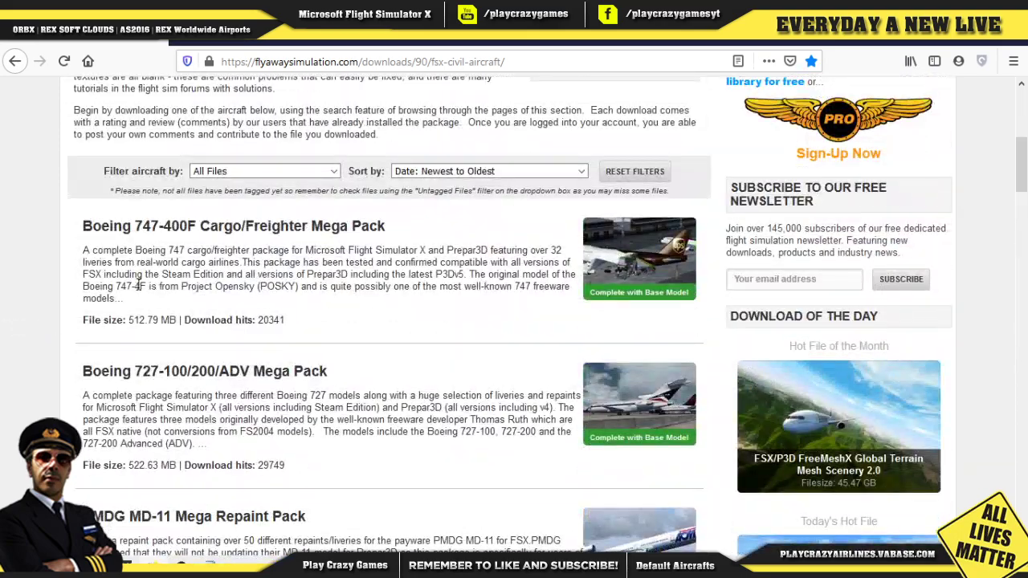
Step: Open the Boeing 747-400F Cargo/Freighter Mega Pack page and read its description, virtual cockpit details and included liveries
click(194, 227)
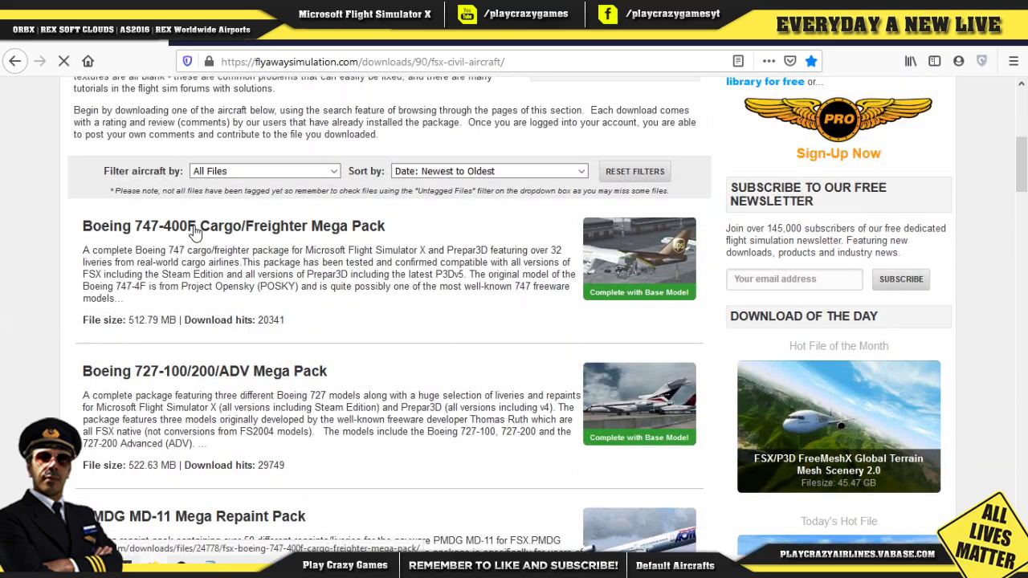
scroll(7, 358, down, 5)
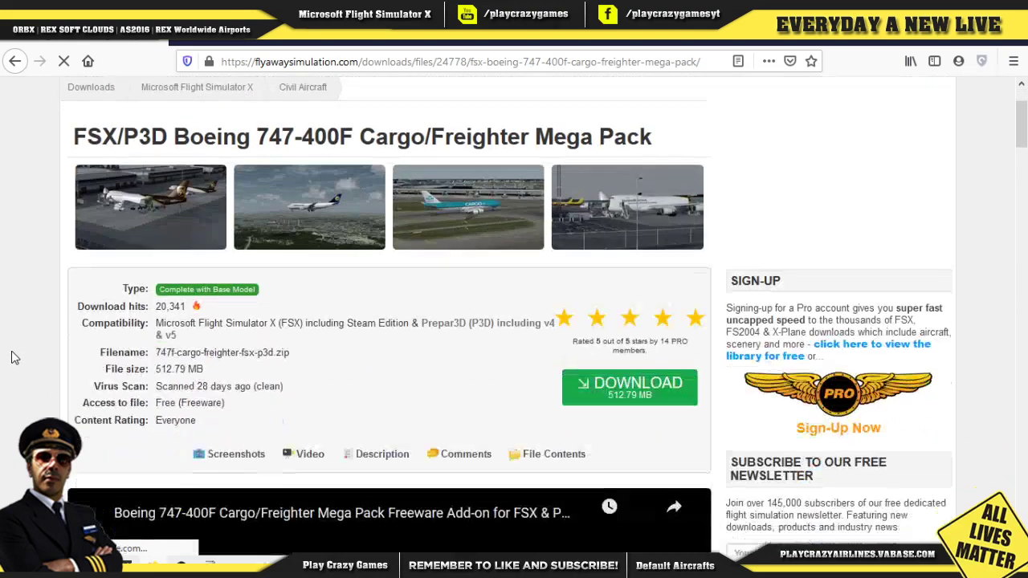
scroll(7, 358, down, 10)
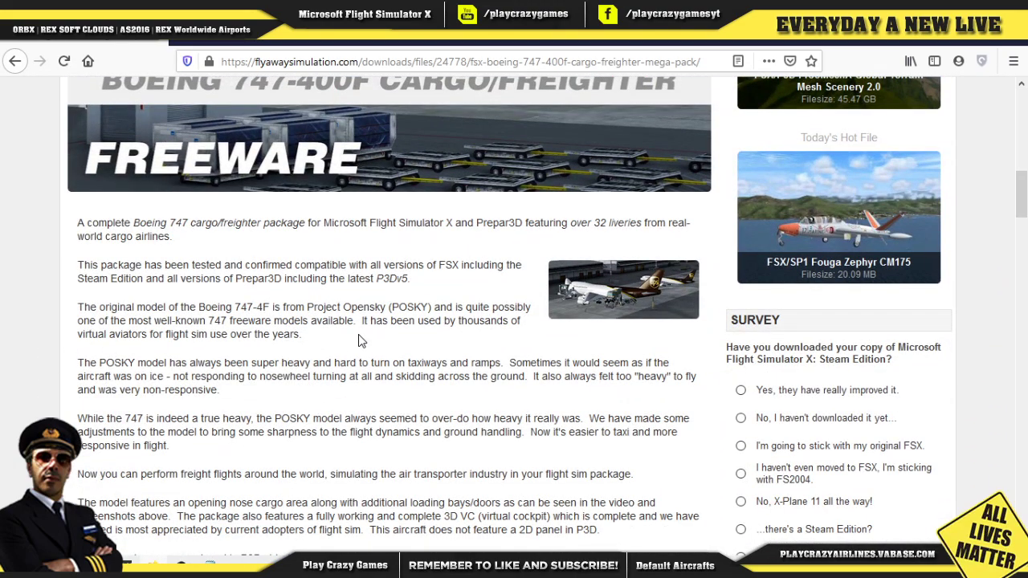
scroll(403, 395, down, 3)
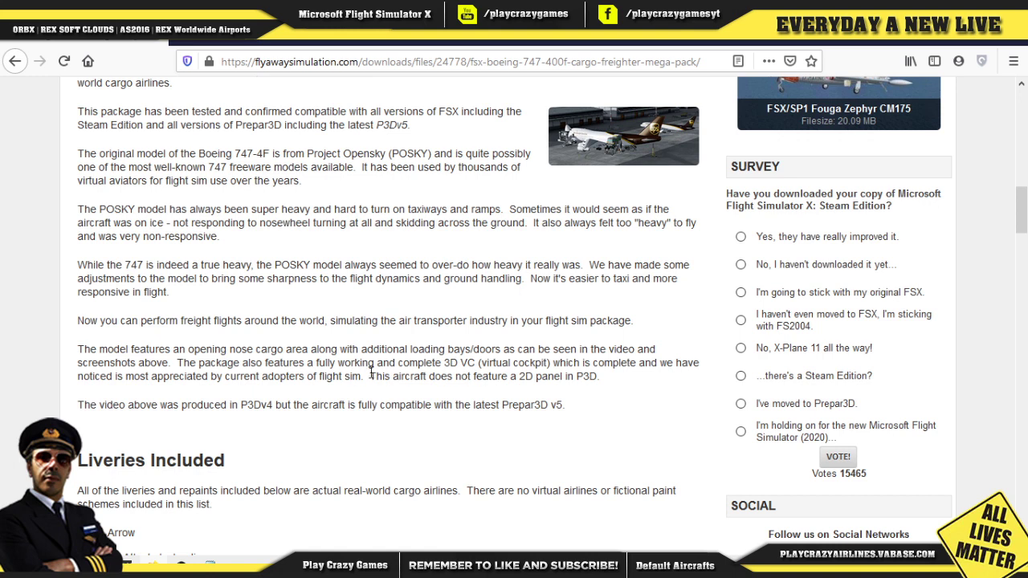
drag(178, 363, 369, 391)
click(228, 404)
scroll(271, 410, down, 6)
scroll(274, 413, down, 4)
scroll(274, 413, down, 4)
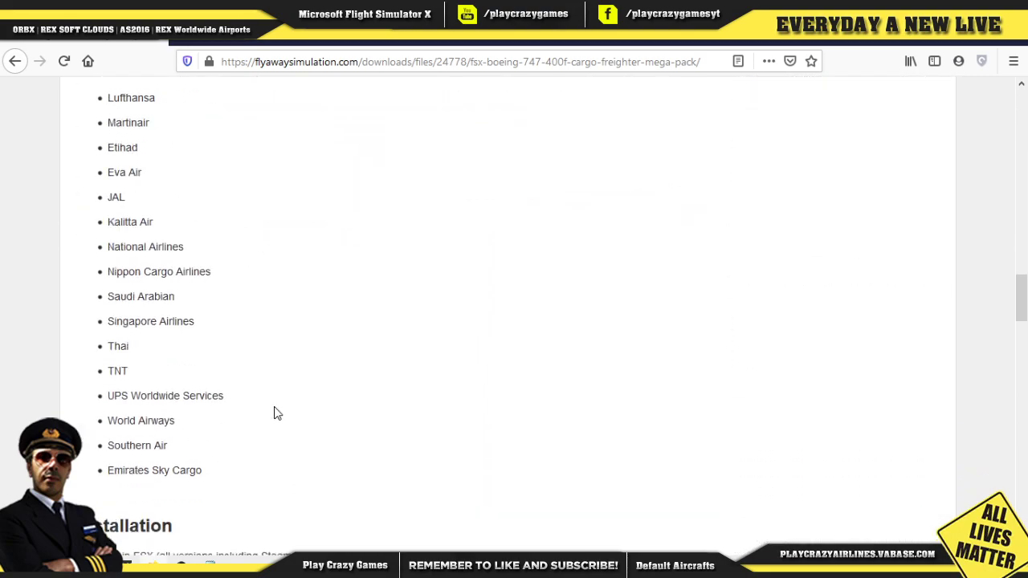
scroll(274, 406, up, 8)
scroll(320, 411, up, 15)
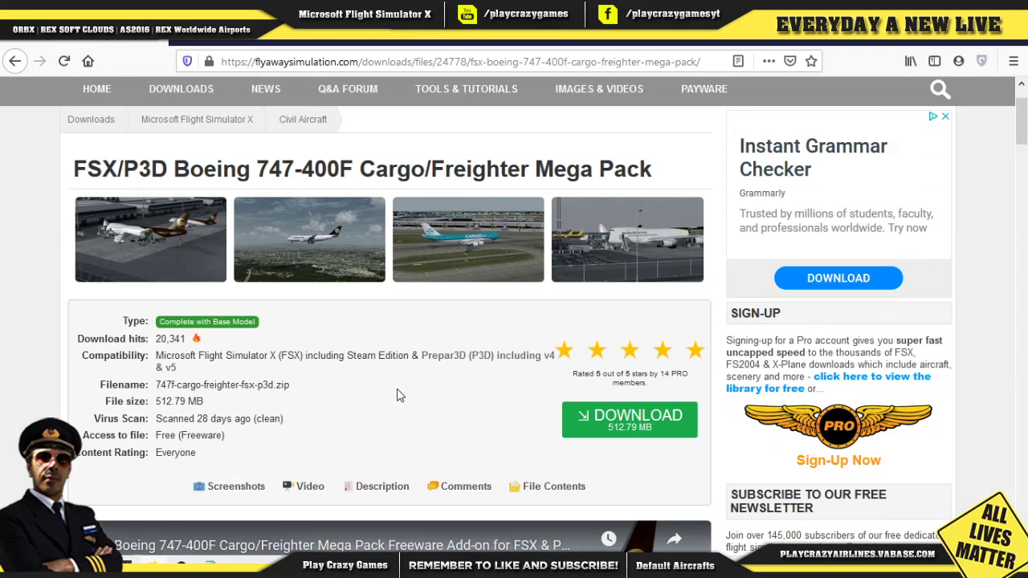
Step: Play the 747-400F Mega Pack's preview video with the sound muted, skipping ahead through it to view the aircraft
scroll(371, 398, down, 4)
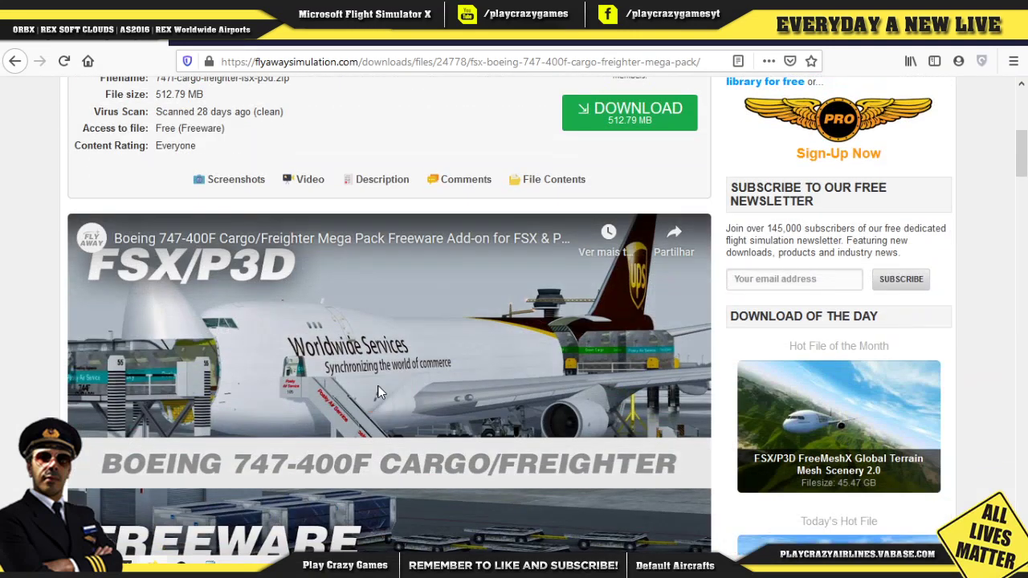
click(383, 393)
scroll(316, 379, down, 2)
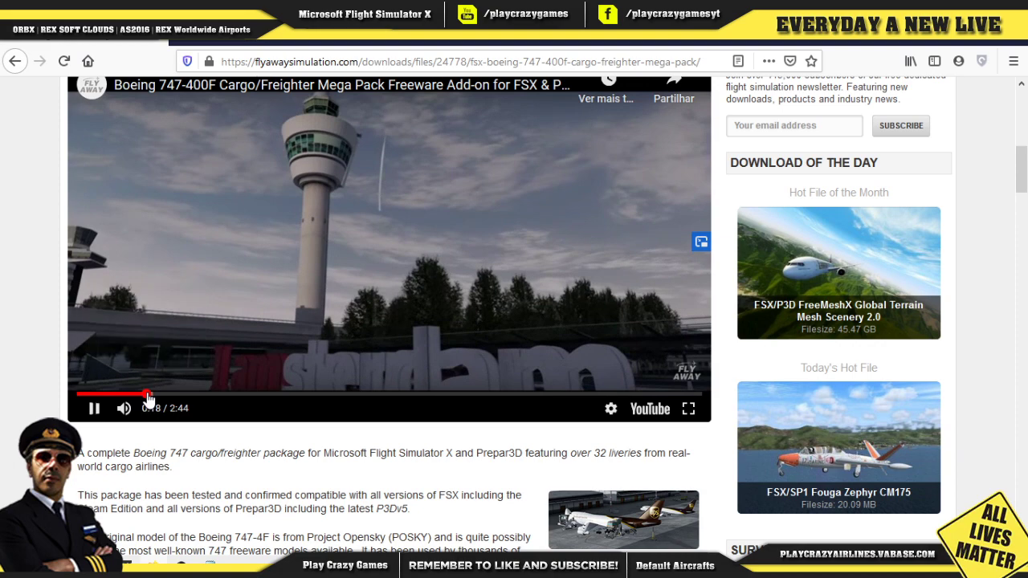
click(144, 394)
click(123, 408)
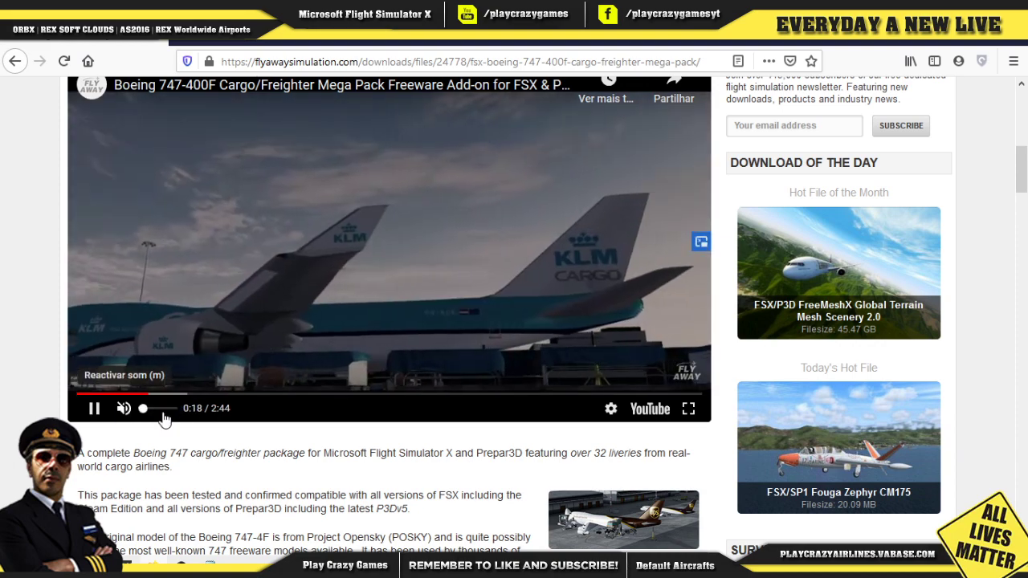
click(278, 394)
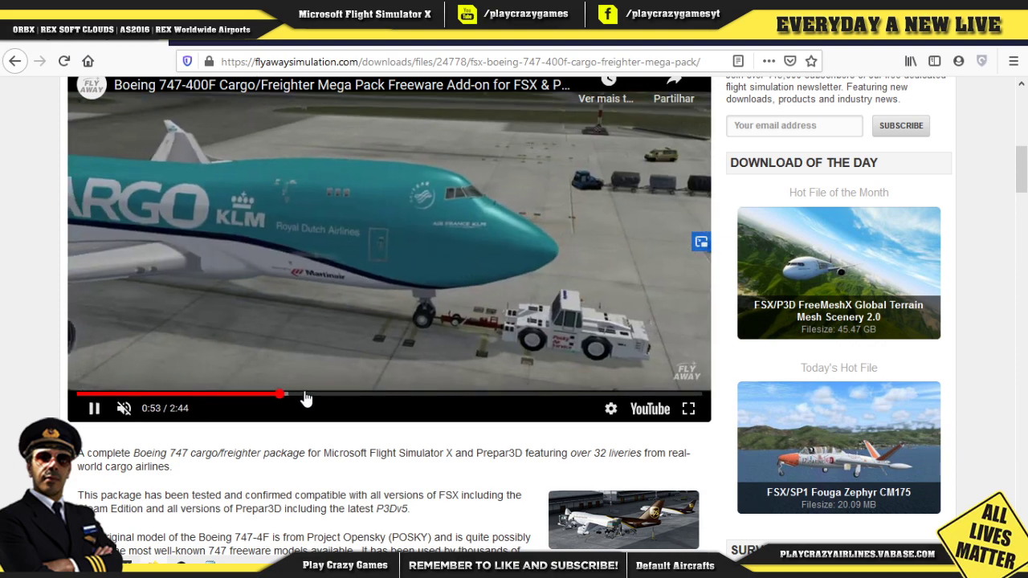
click(333, 394)
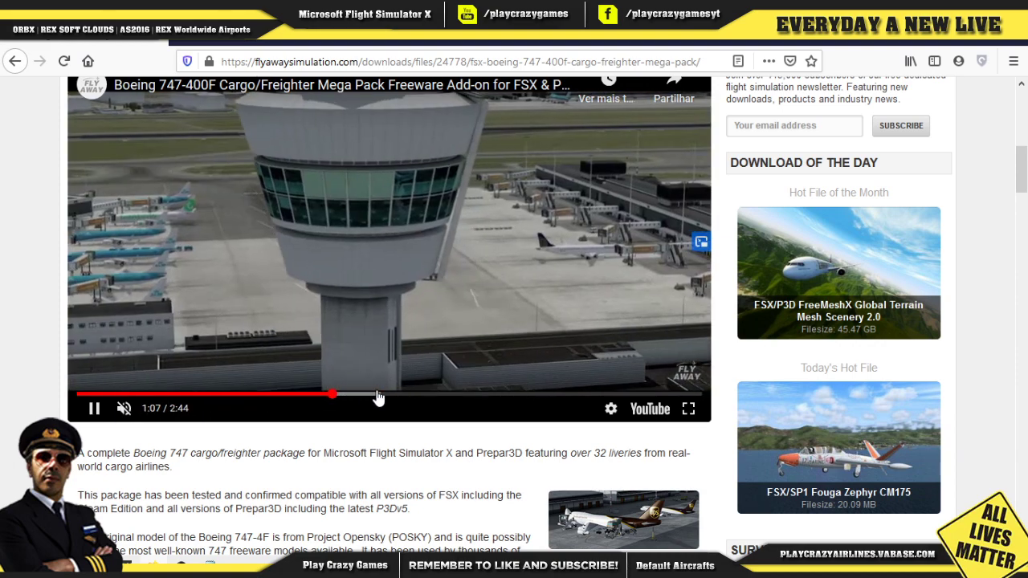
click(378, 395)
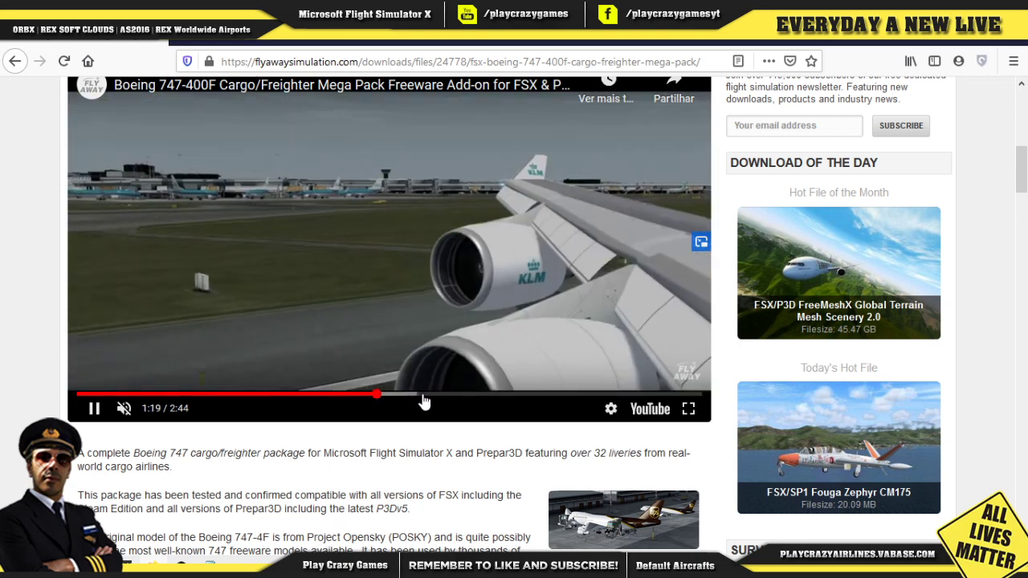
click(424, 394)
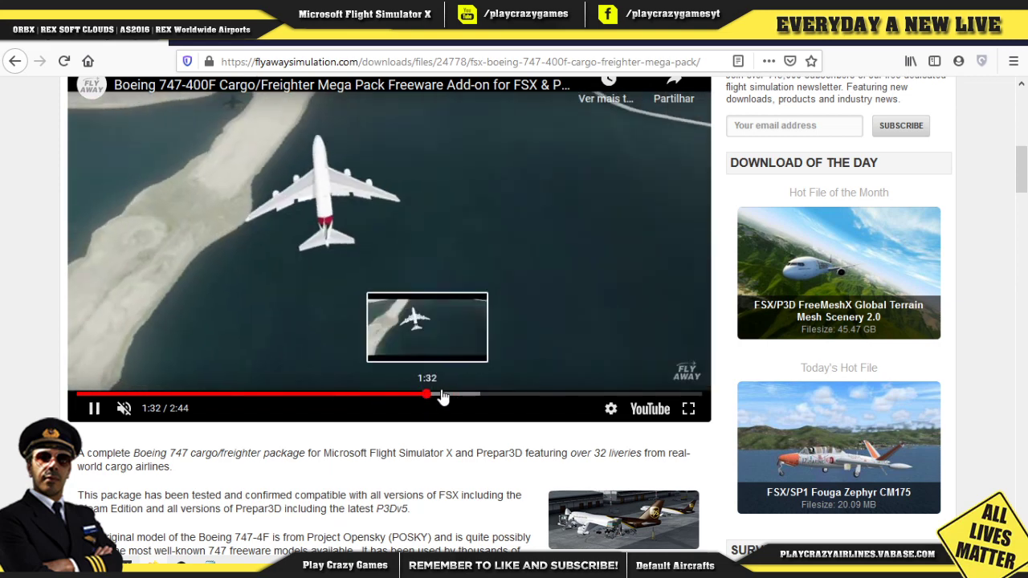
click(477, 395)
click(515, 394)
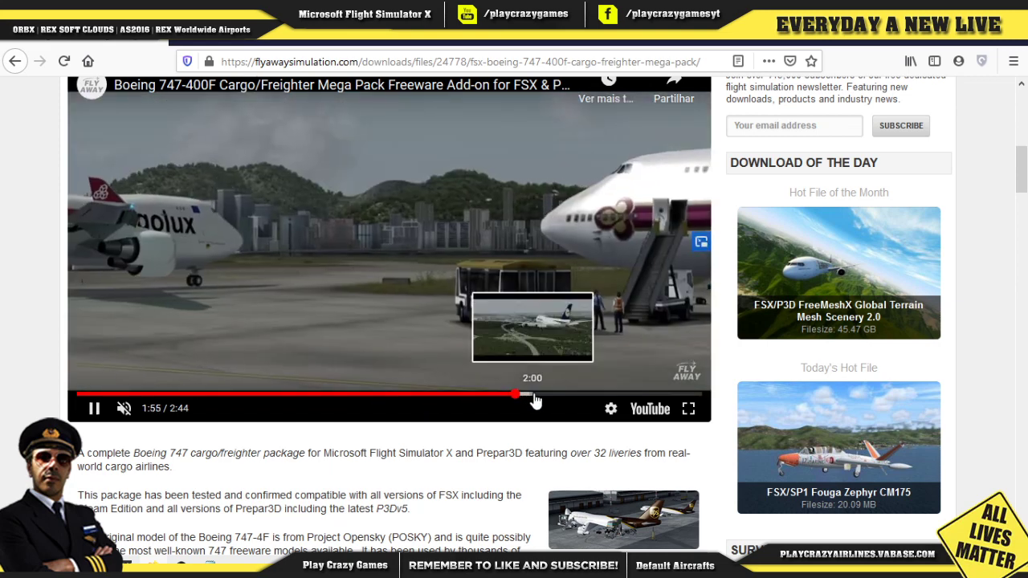
click(549, 394)
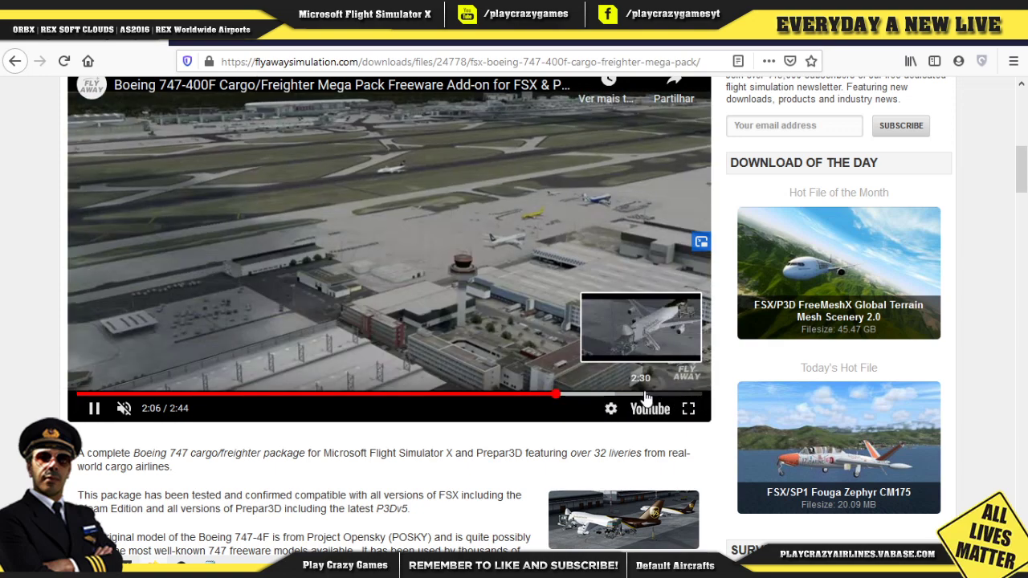
Step: Go back to the FSX Civil Aircraft category page and switch to the Notepad list of setup steps
scroll(35, 326, up, 7)
scroll(35, 326, up, 1)
key(alt+Left)
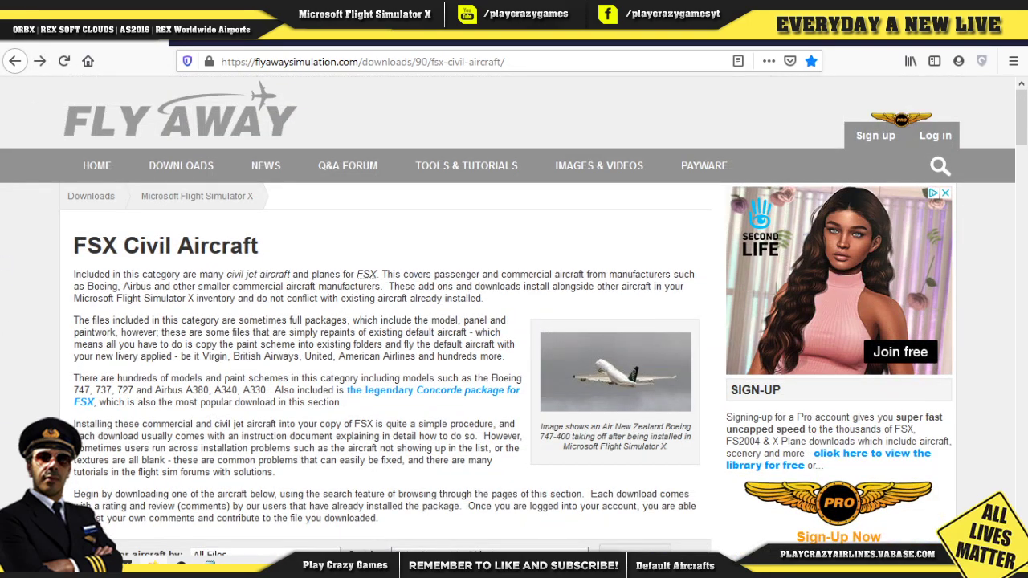
key(alt+Tab)
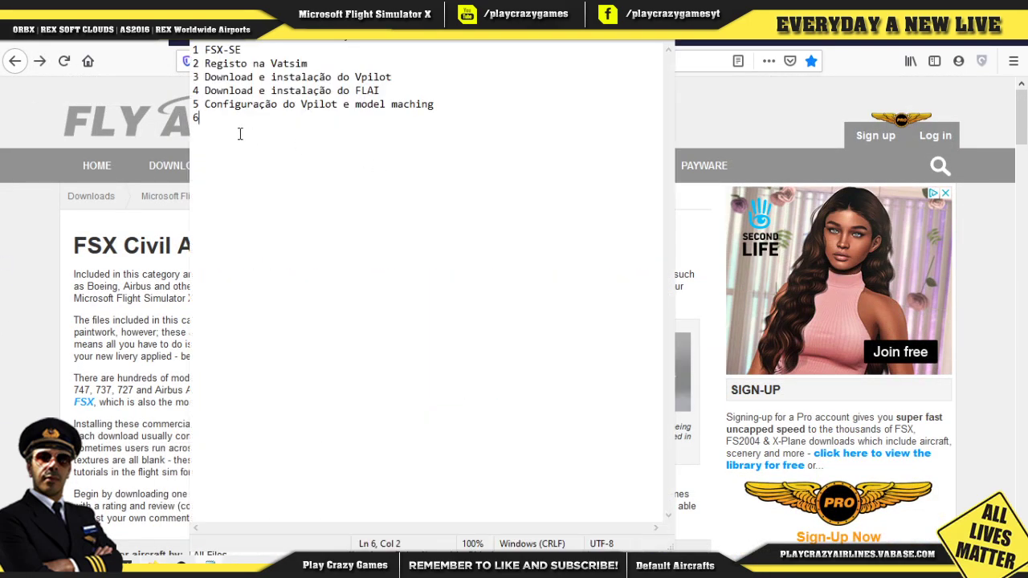
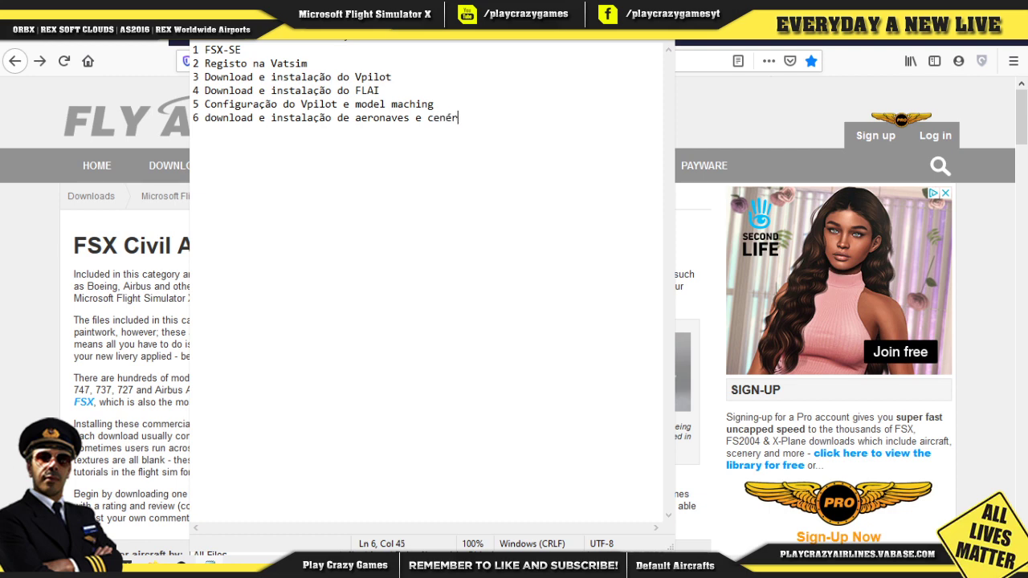
Step: Clear the browser and Notepad windows away to show the desktop with the FSX folder shortcuts
click(5, 331)
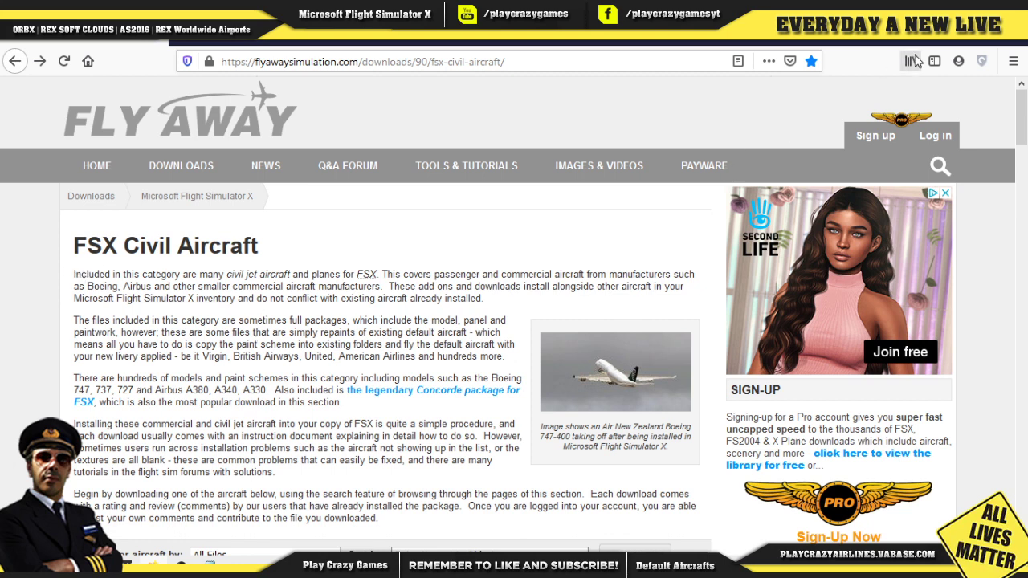
click(934, 34)
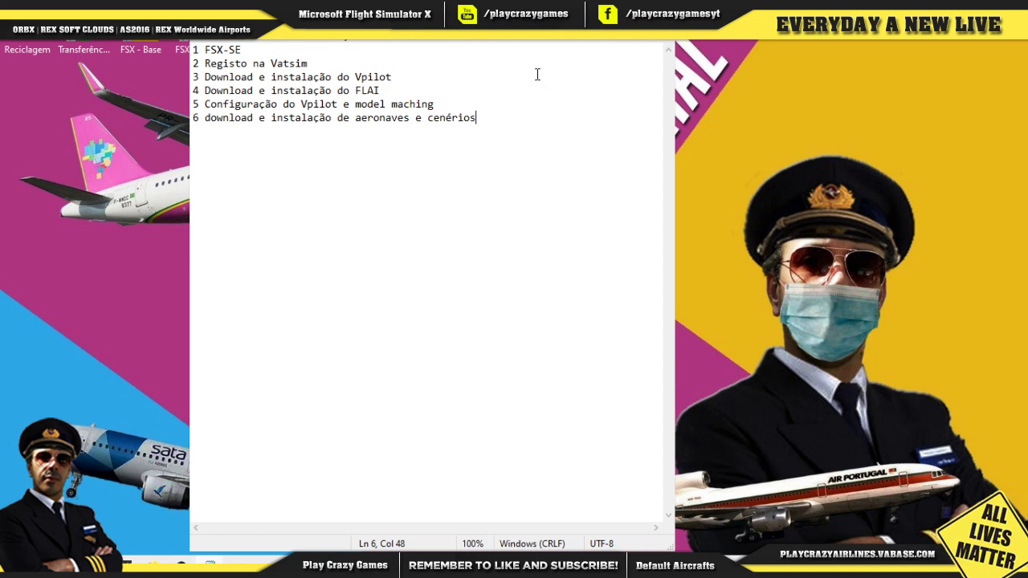
key(super+d)
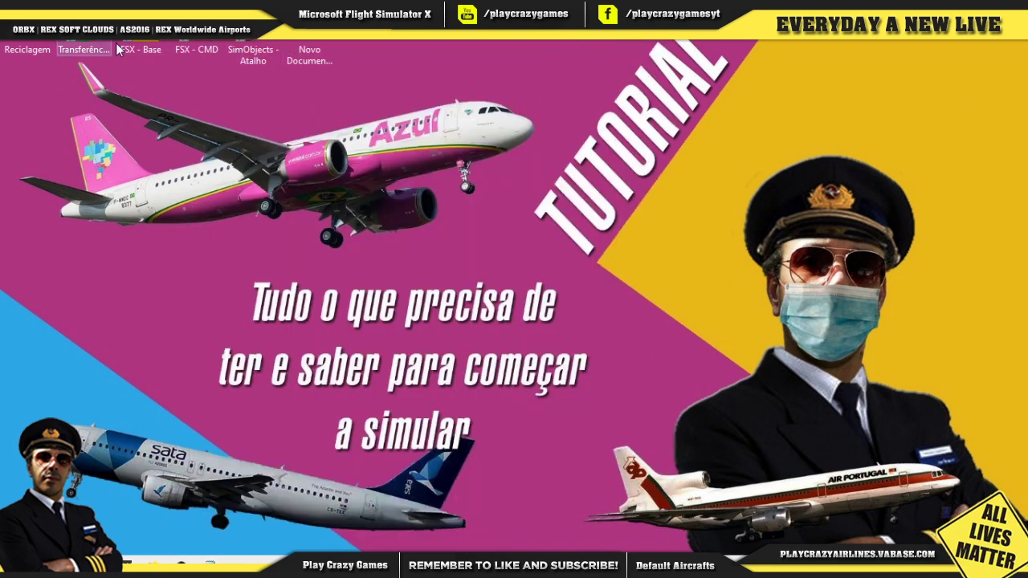
Step: Open the FSX - Base and FSX - CMD desktop shortcuts one after the other to view their folders, closing each window
click(83, 50)
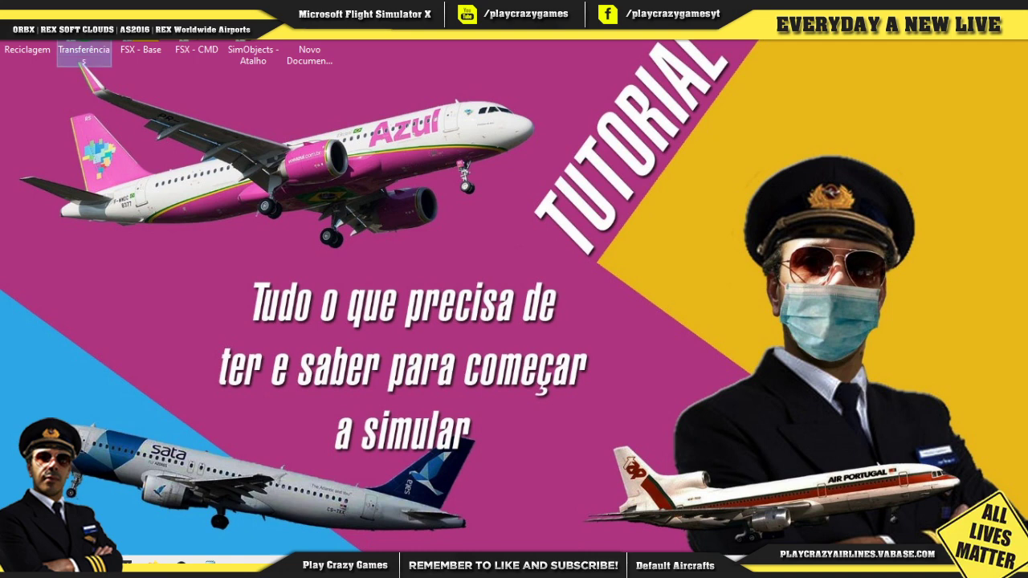
click(142, 44)
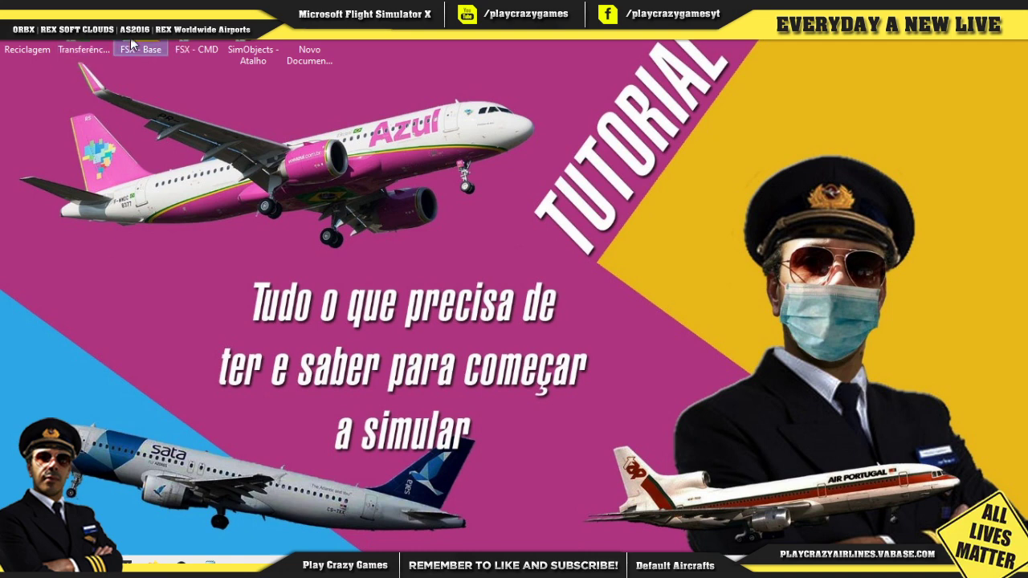
double_click(146, 45)
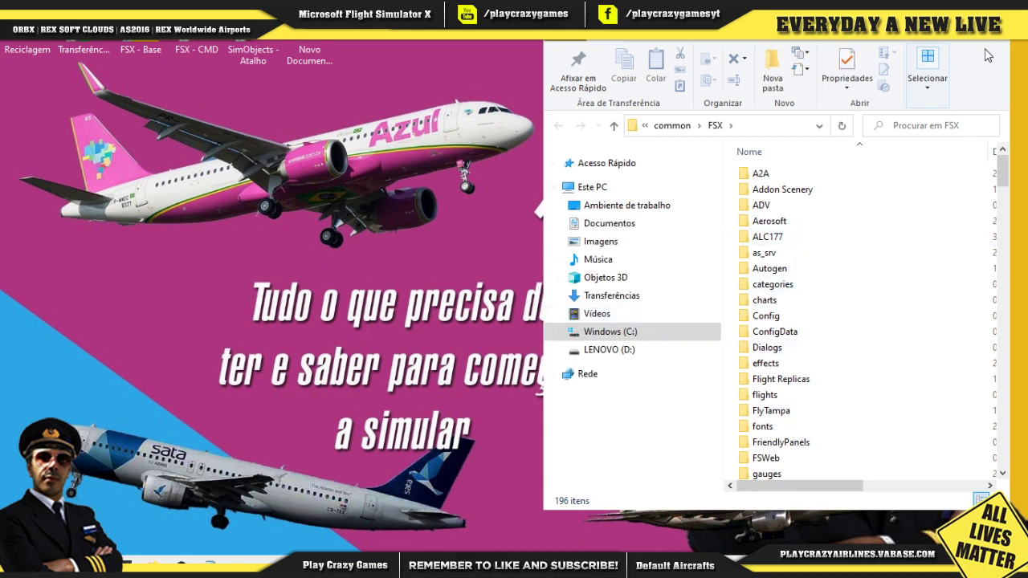
click(989, 16)
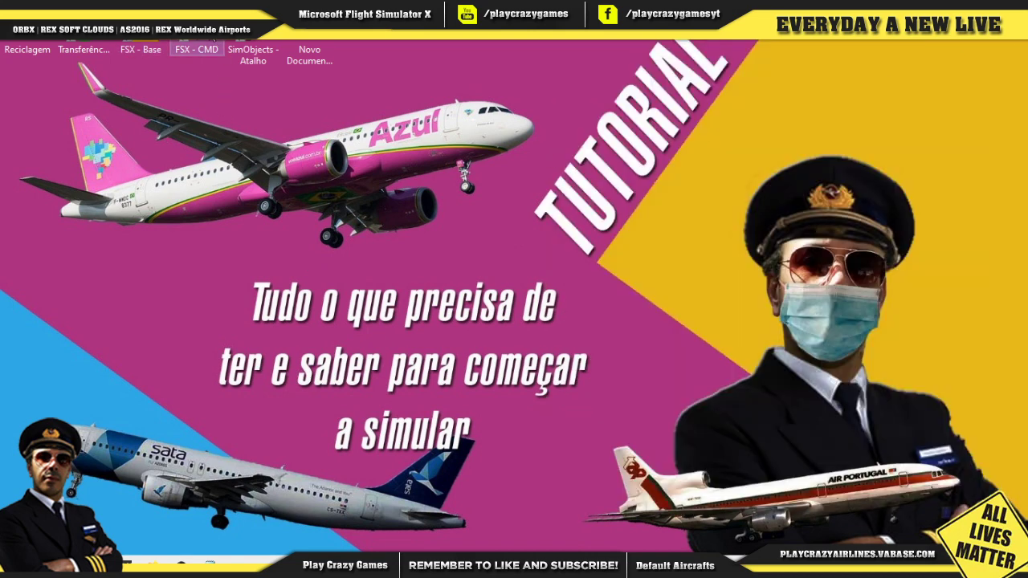
double_click(197, 47)
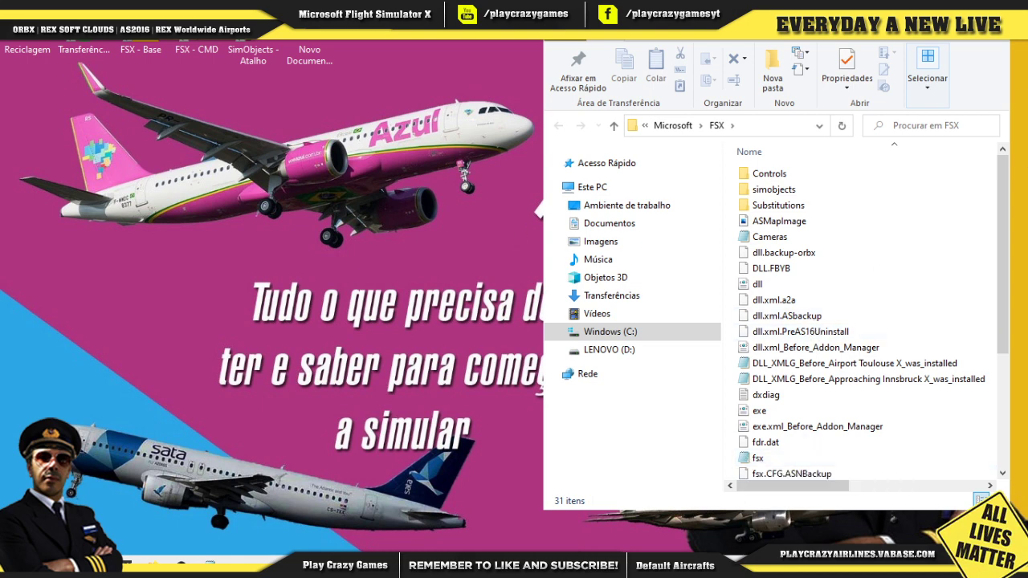
key(alt+F4)
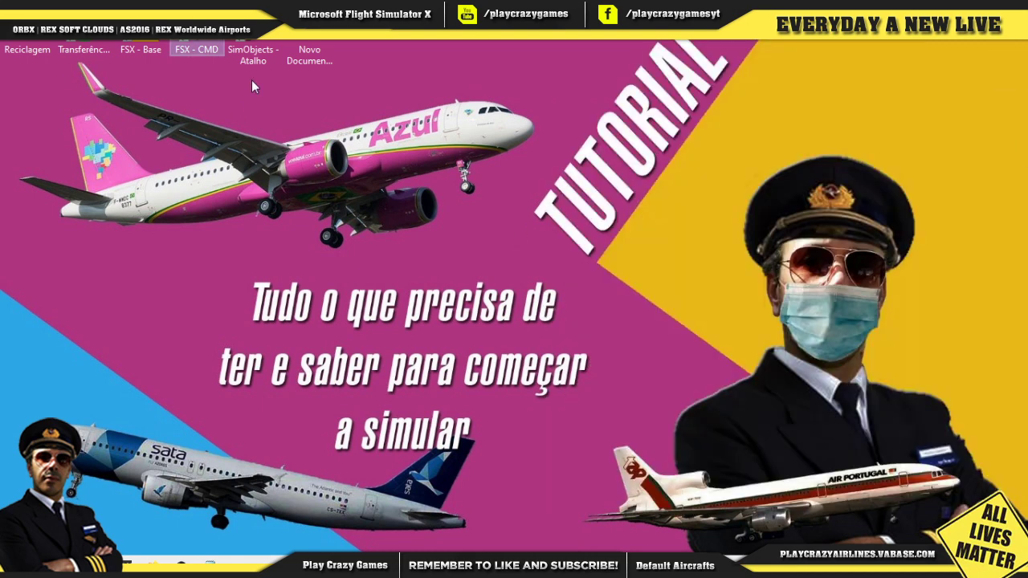
Step: Open Airplanes from the SimObjects shortcut, look through the A319PA F-Dore-Rik folder's contents, and return to SimObjects before closing the window
double_click(254, 38)
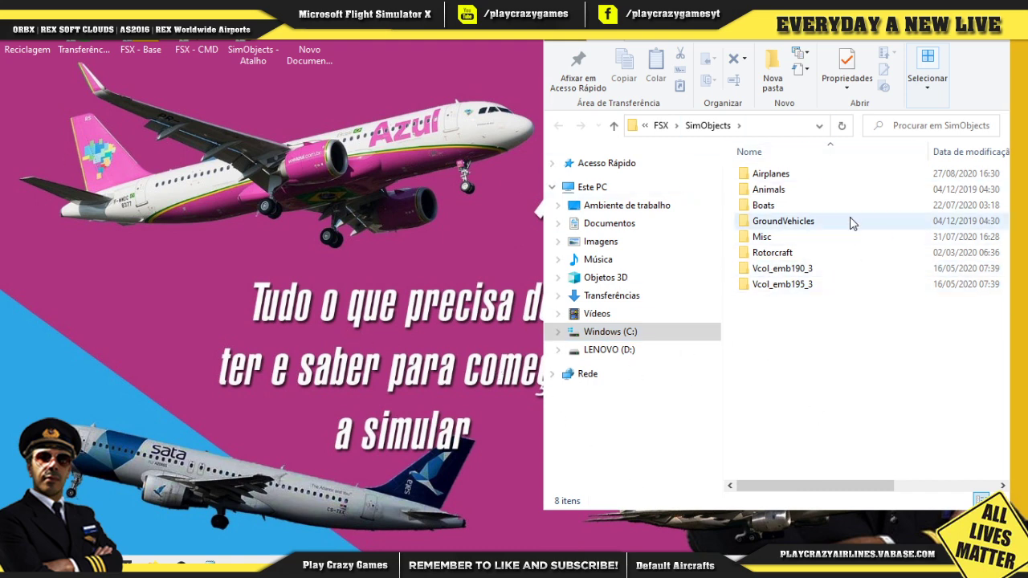
double_click(771, 174)
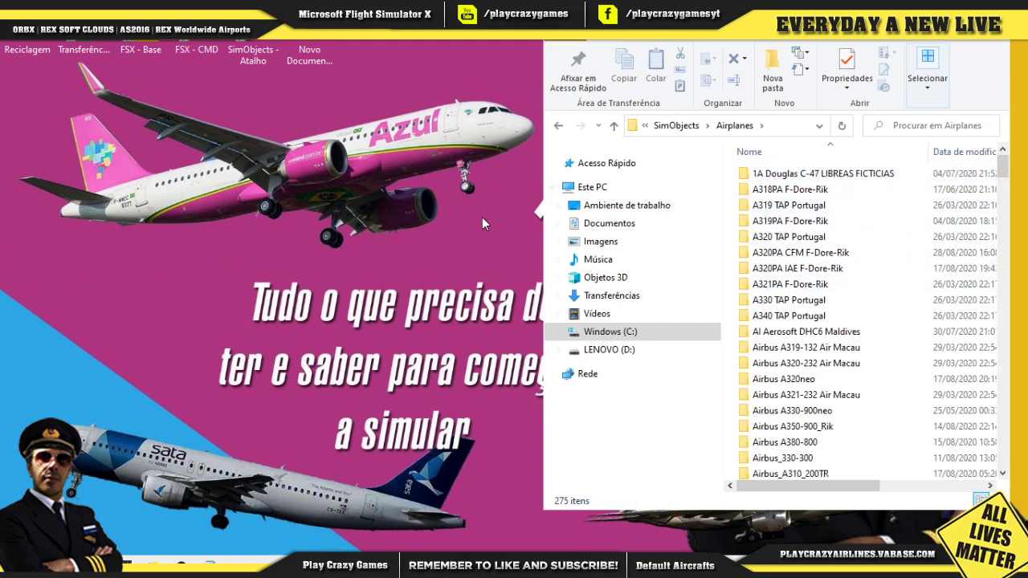
double_click(783, 225)
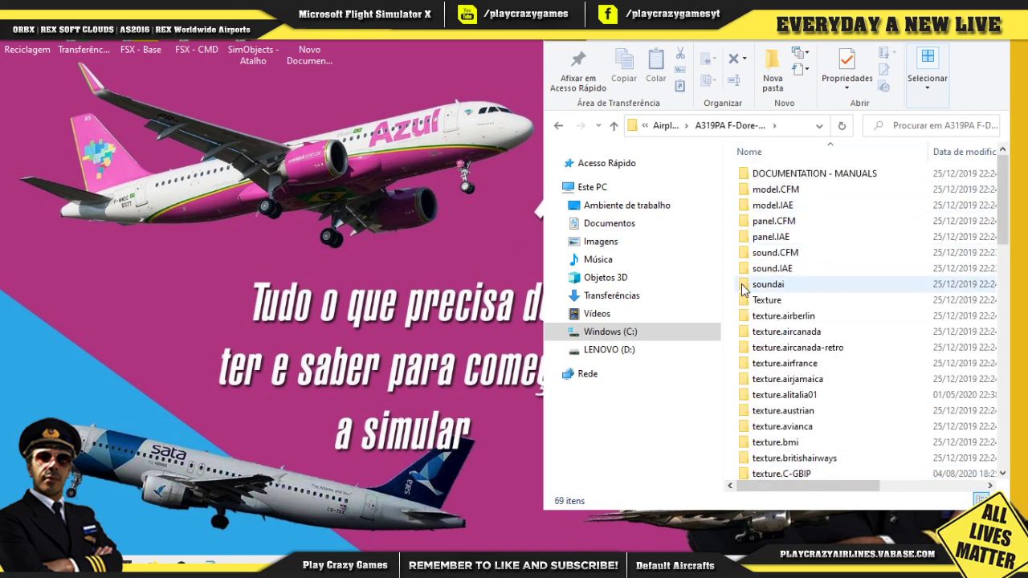
scroll(743, 339, down, 16)
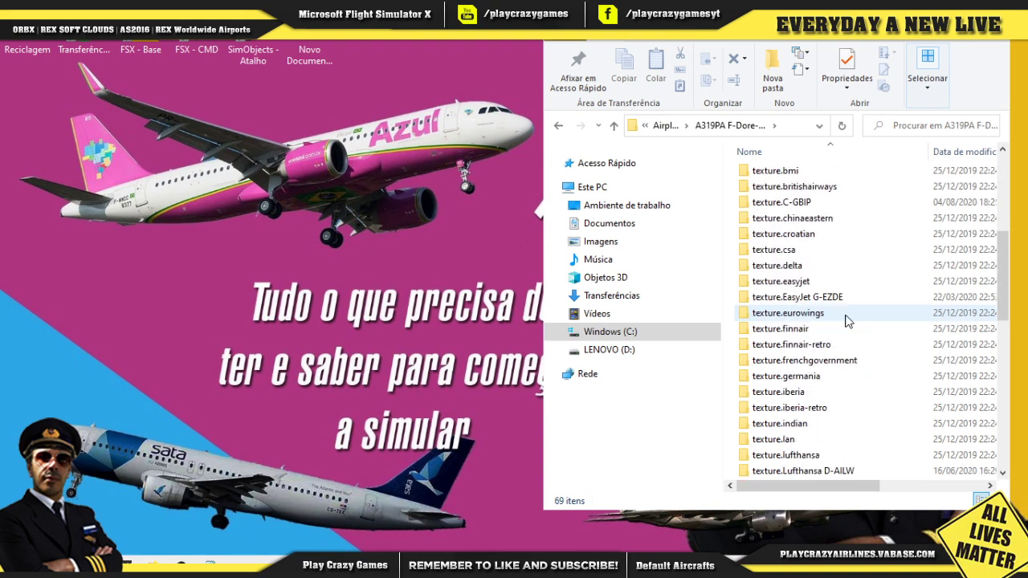
scroll(723, 217, up, 8)
click(560, 126)
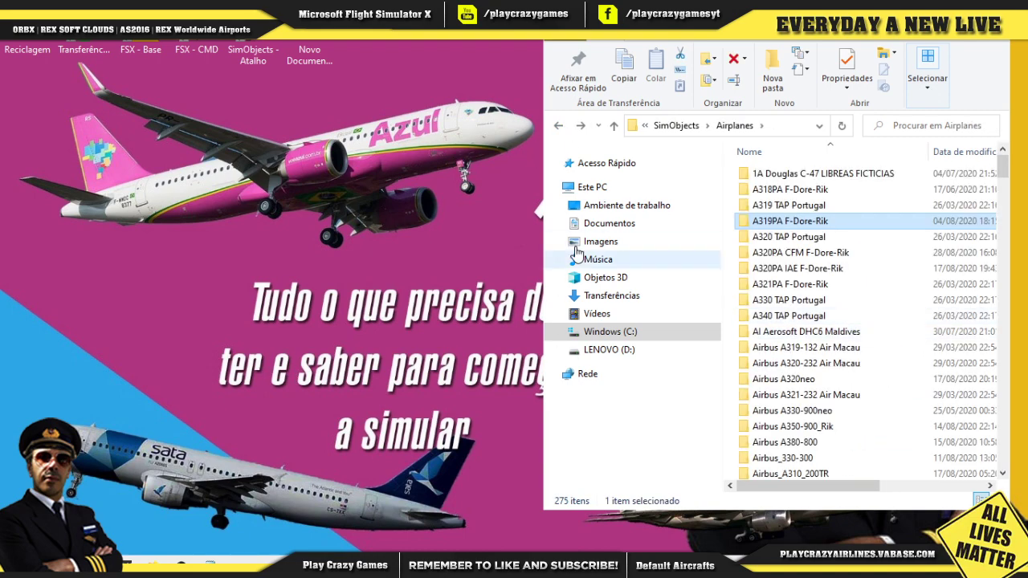
click(559, 129)
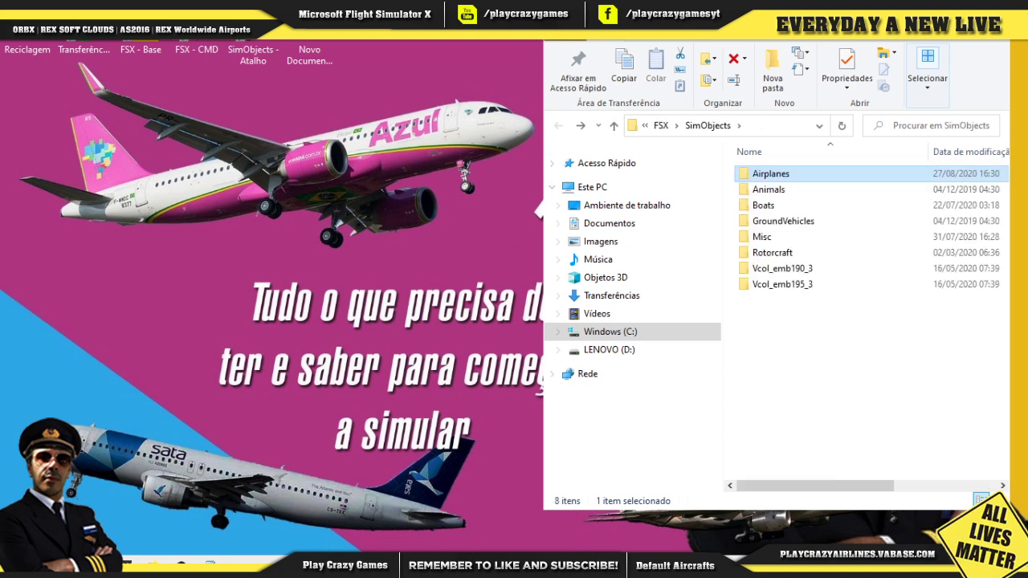
click(993, 8)
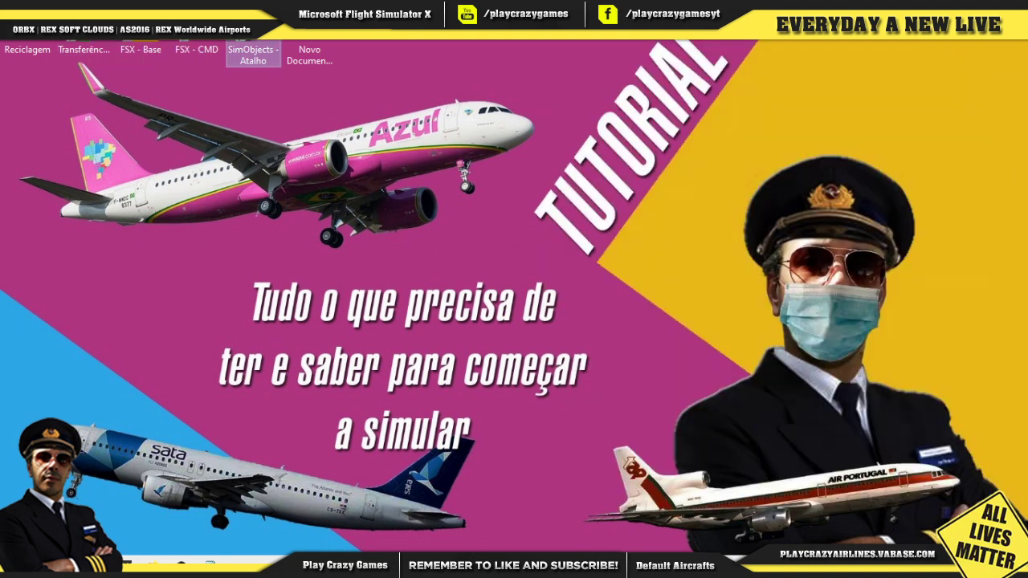
Step: In a new maximized File Explorer window, open the FSX folder at Windows (C:) > Programas (x86) > Steam > steamapps > common
key(super+e)
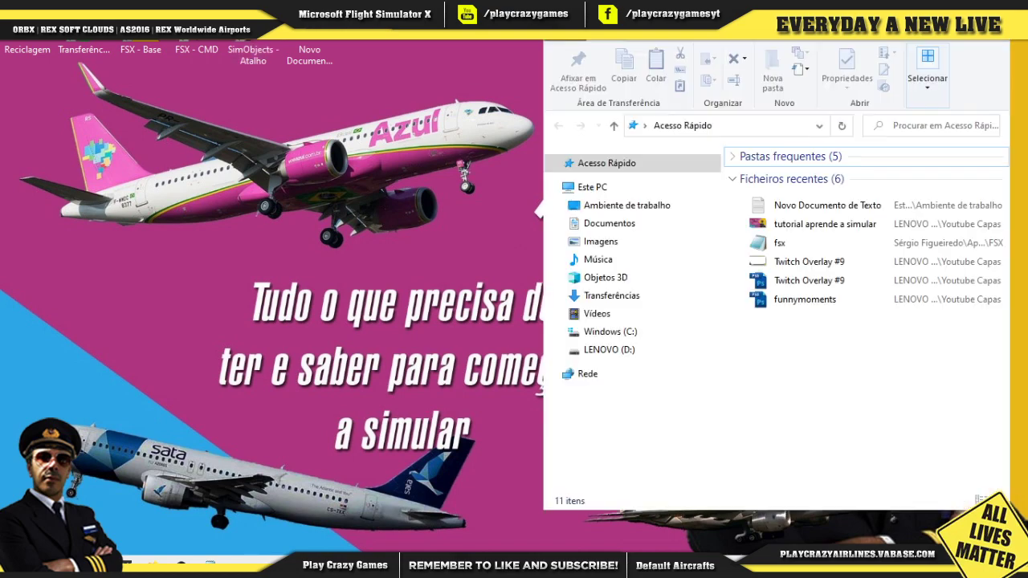
key(super+Up)
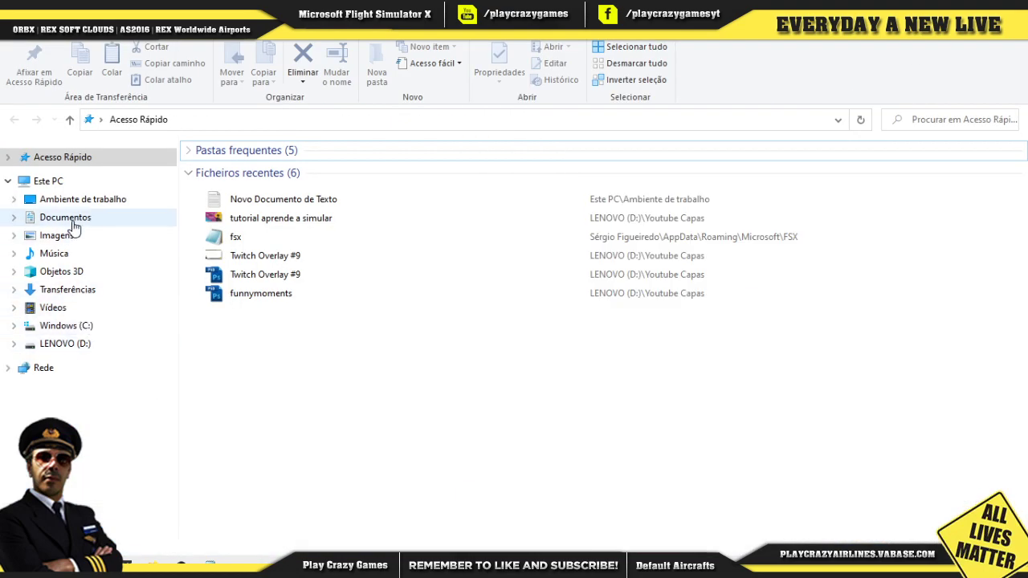
click(73, 326)
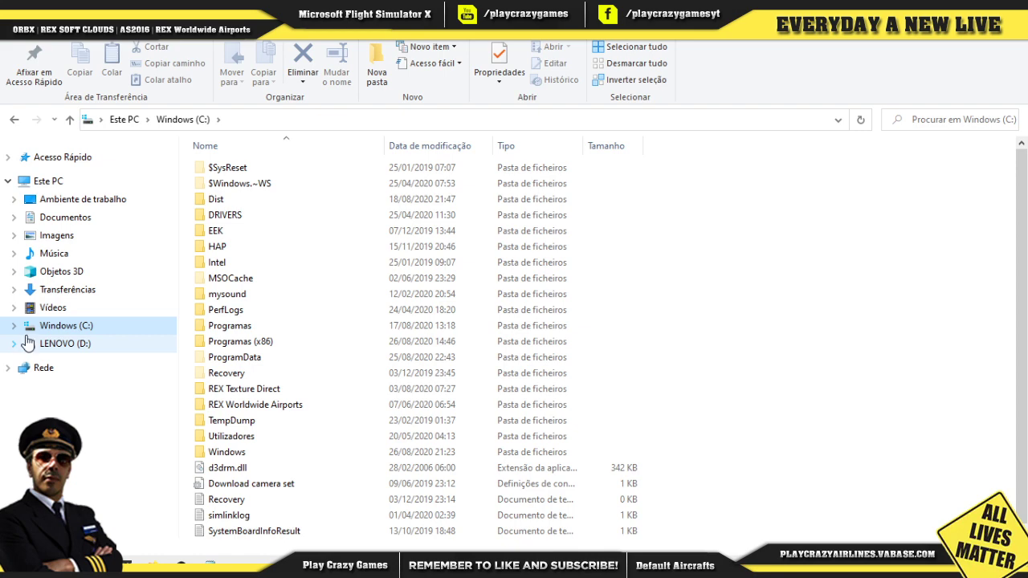
double_click(227, 345)
scroll(235, 361, down, 6)
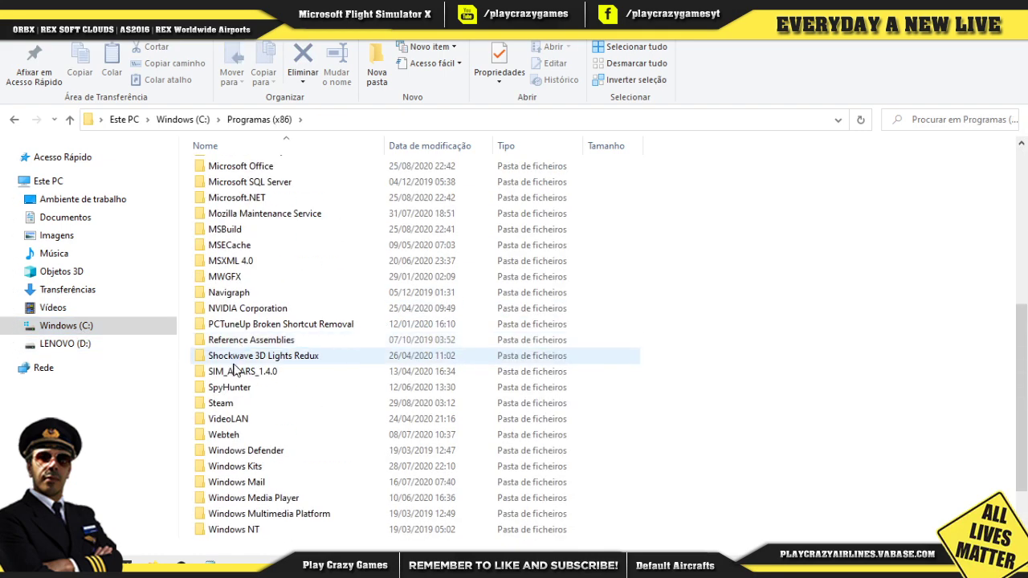
double_click(225, 403)
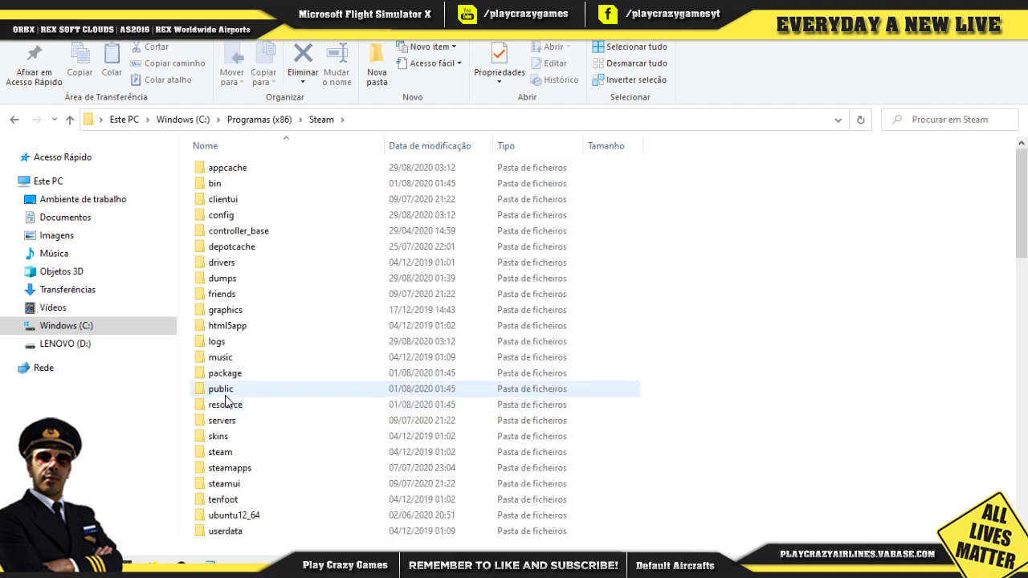
double_click(228, 471)
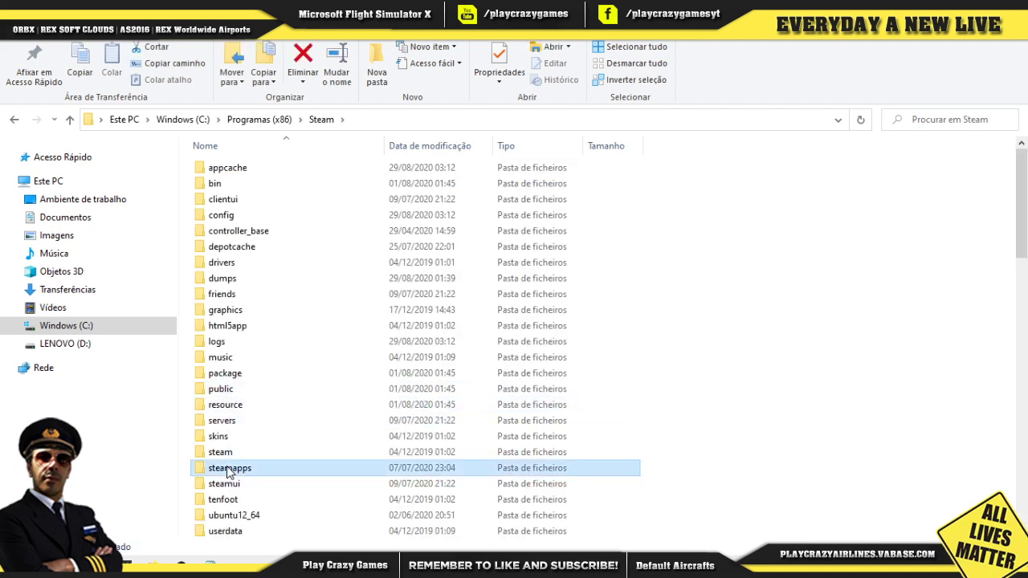
click(236, 173)
double_click(235, 172)
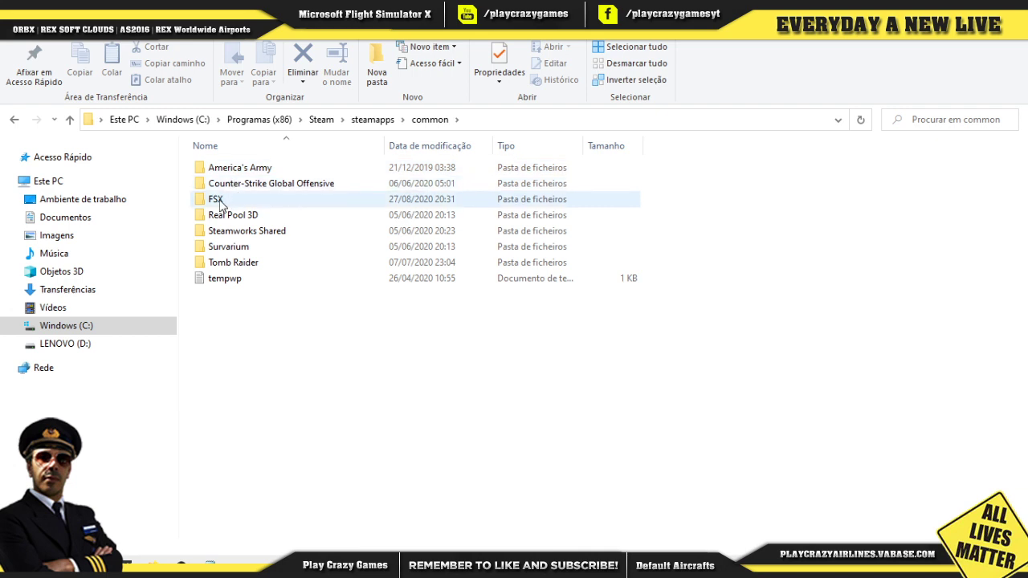
double_click(228, 201)
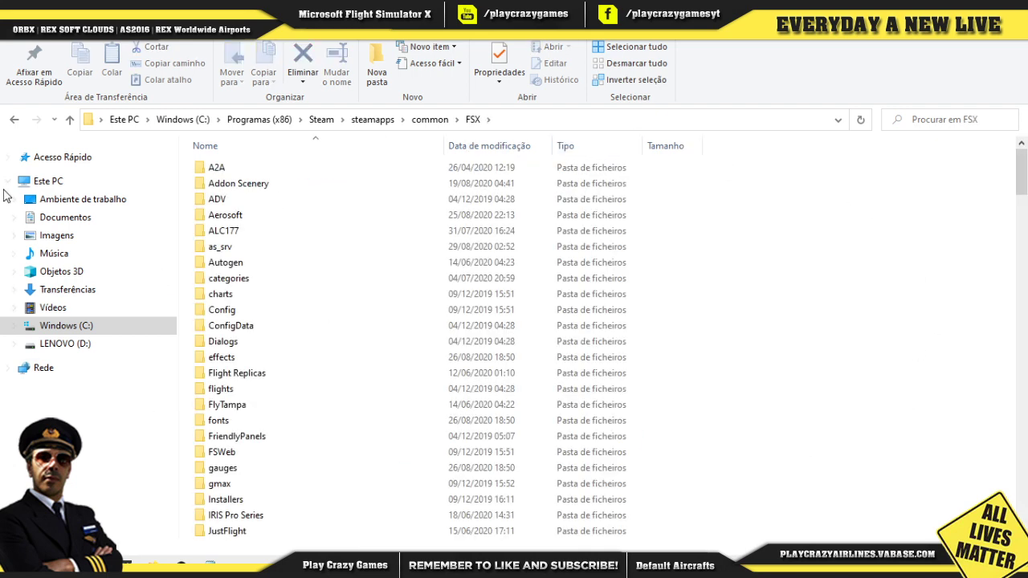
Step: Look through the FSX folder, restore the window to its smaller size, and view the SimObjects subfolder before going back
scroll(477, 378, down, 13)
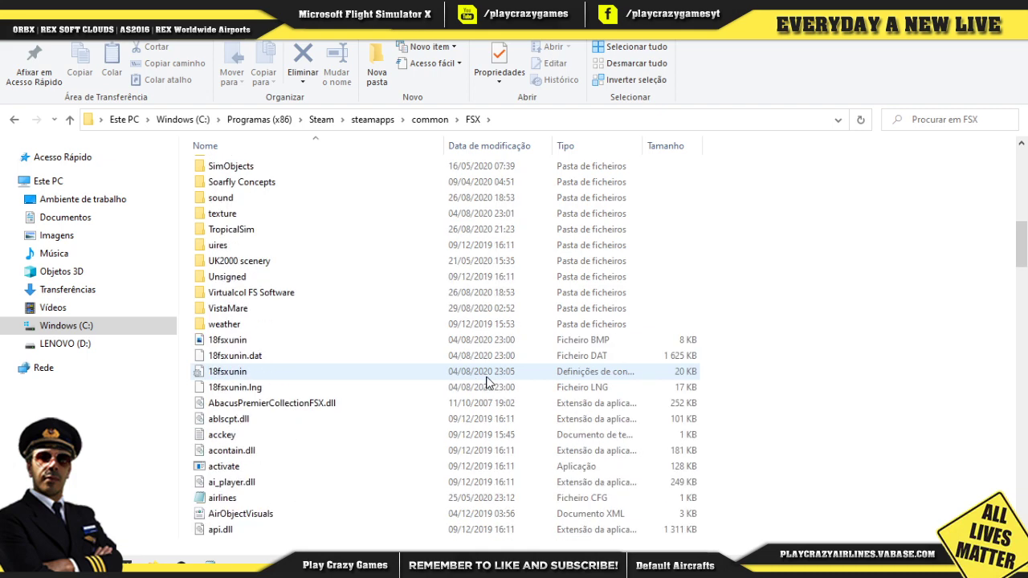
scroll(488, 381, up, 14)
key(super+Down)
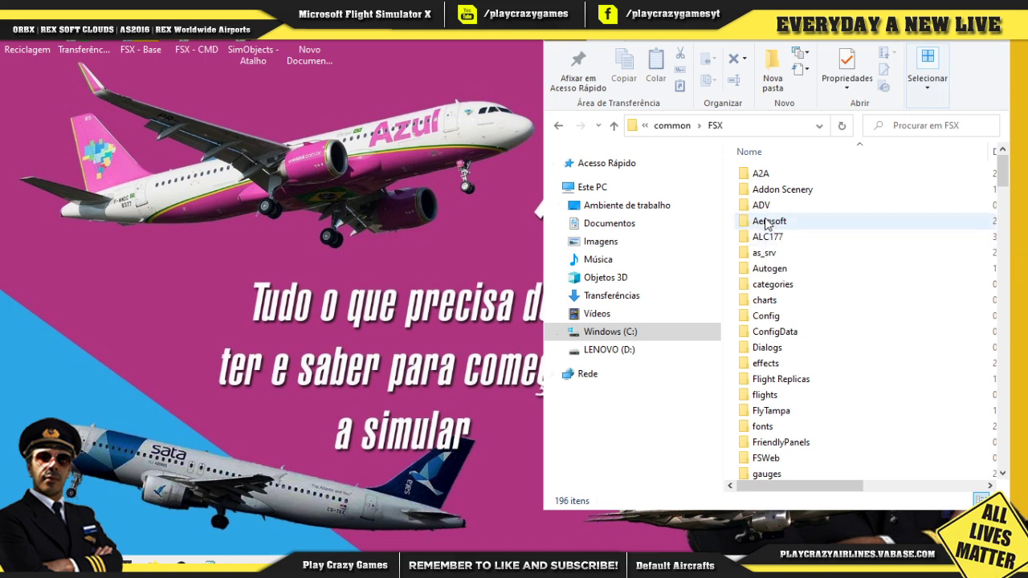
scroll(813, 267, down, 13)
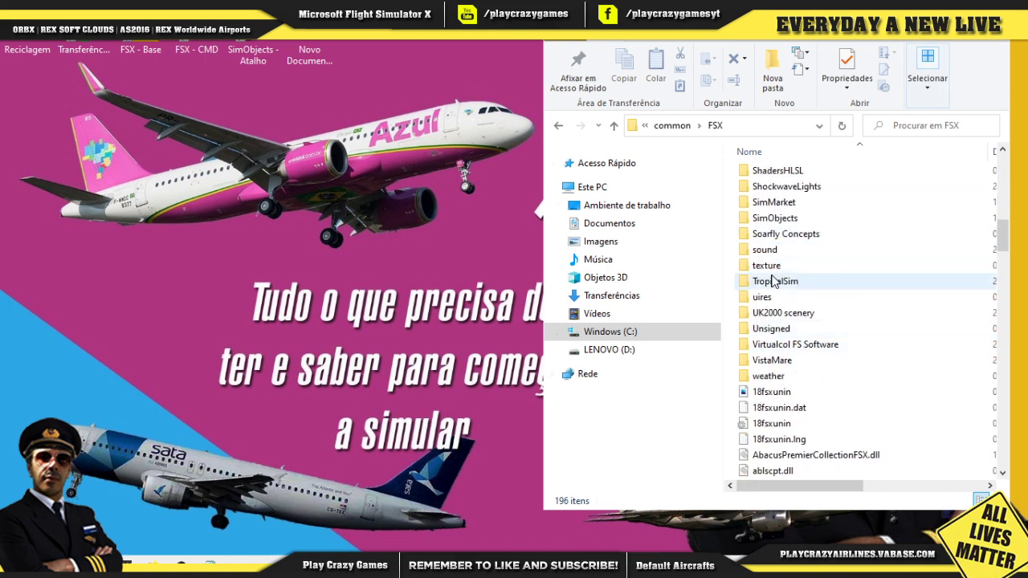
click(773, 224)
double_click(773, 223)
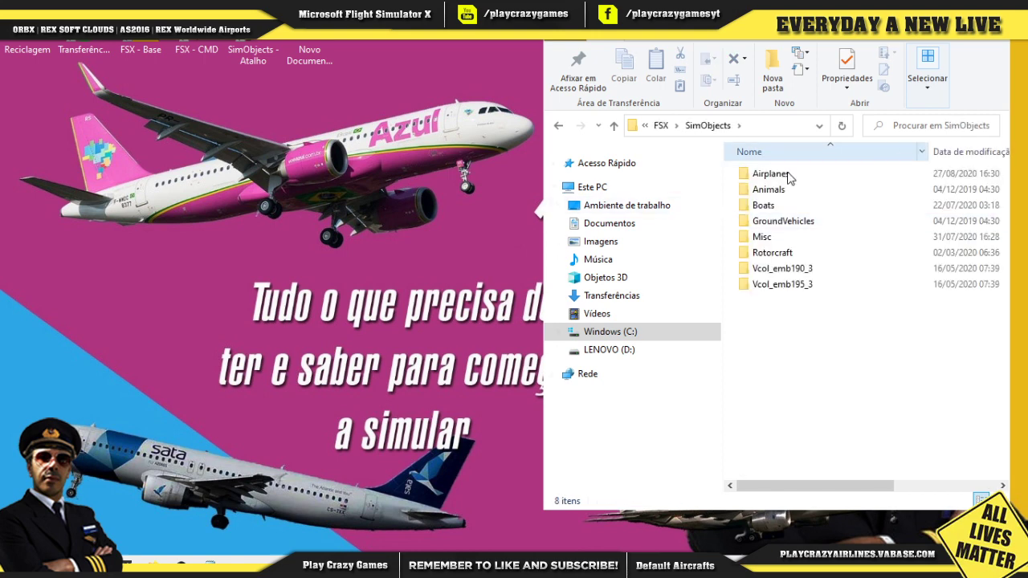
click(558, 125)
Step: Open the Addon Scenery folder and look through its scenery folders, and switch back to the Fly Away page in the browser
scroll(764, 248, up, 5)
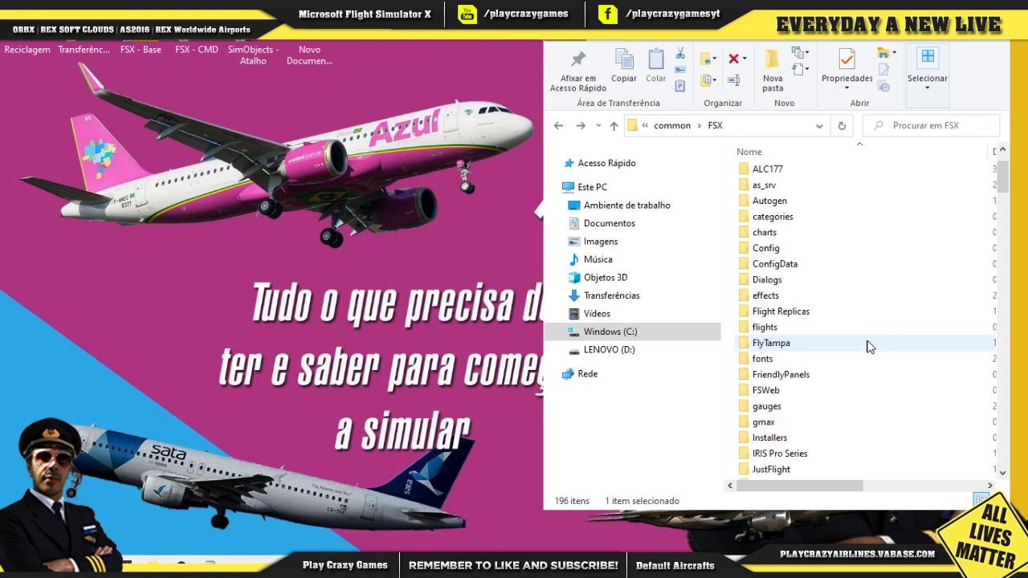
double_click(786, 193)
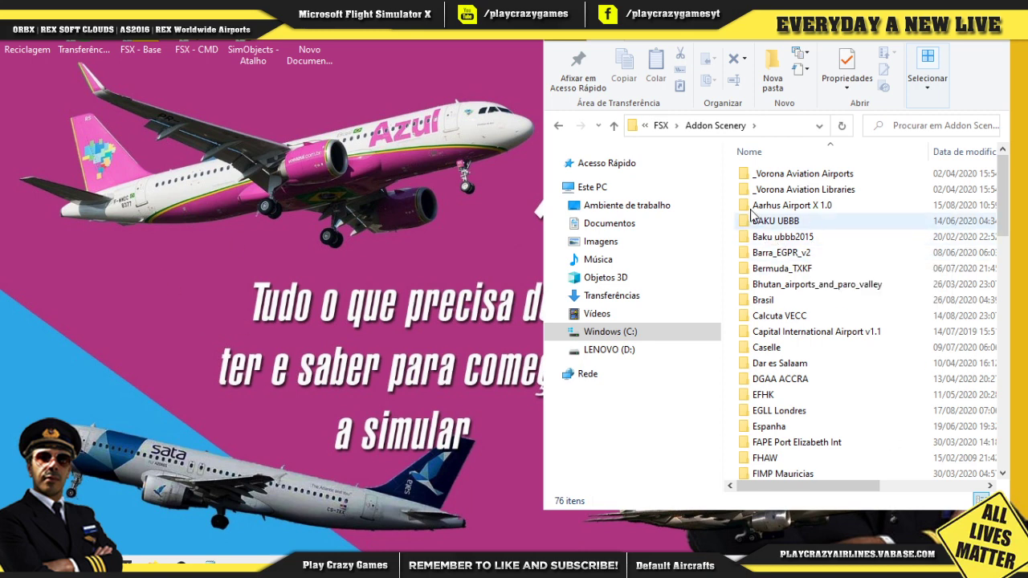
click(765, 237)
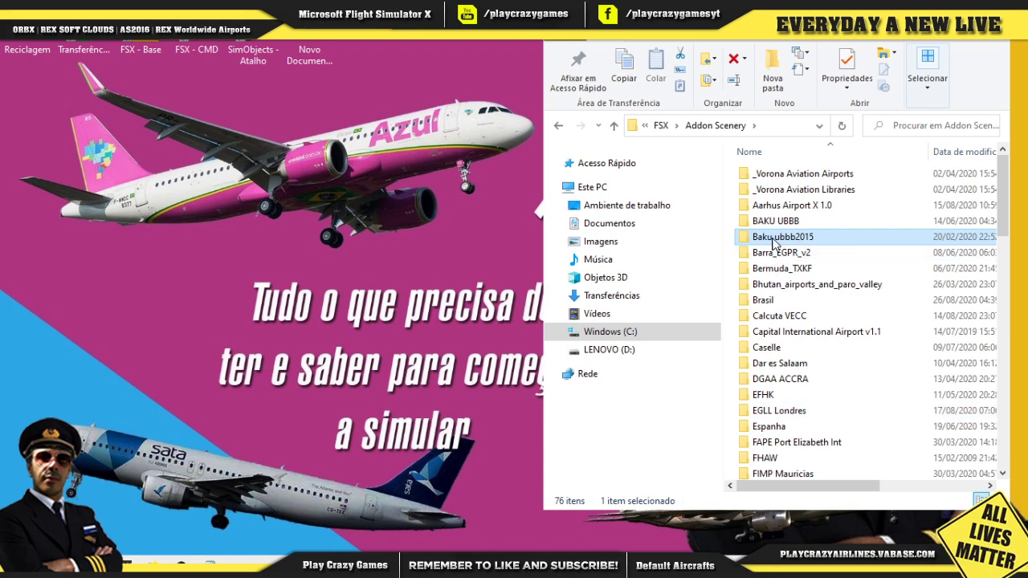
scroll(767, 257, down, 15)
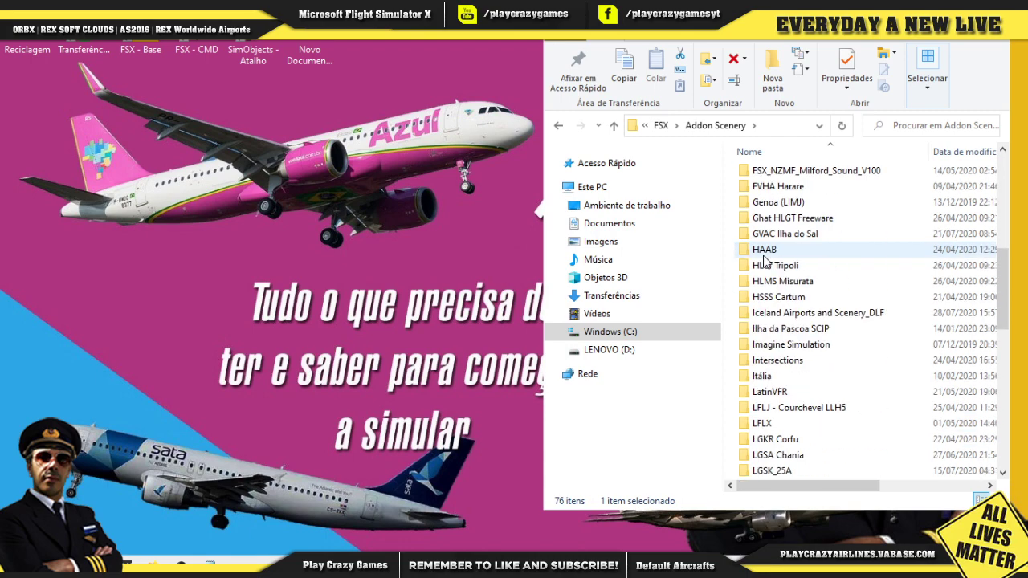
scroll(770, 440, down, 5)
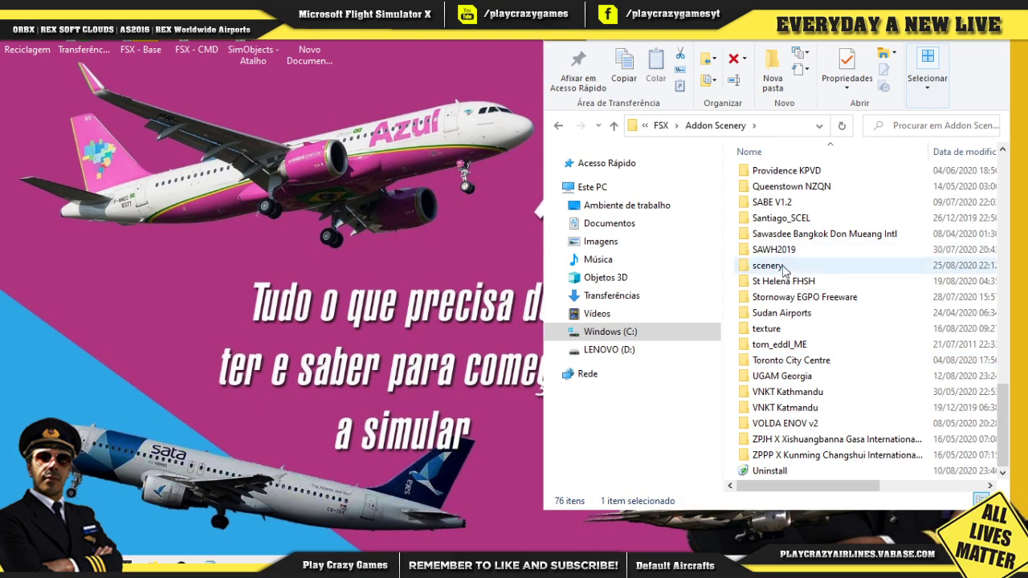
click(153, 565)
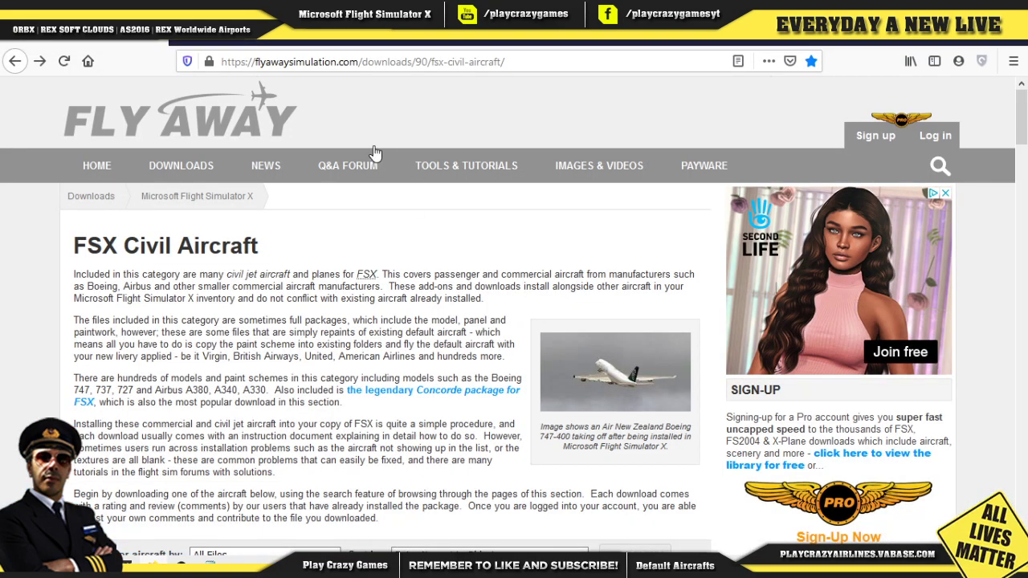
Step: In a new browser tab, search Google for "afcad fsx lppt" and open the Fly Away Simulation page AFCAD File For LPPT
key(ctrl+t)
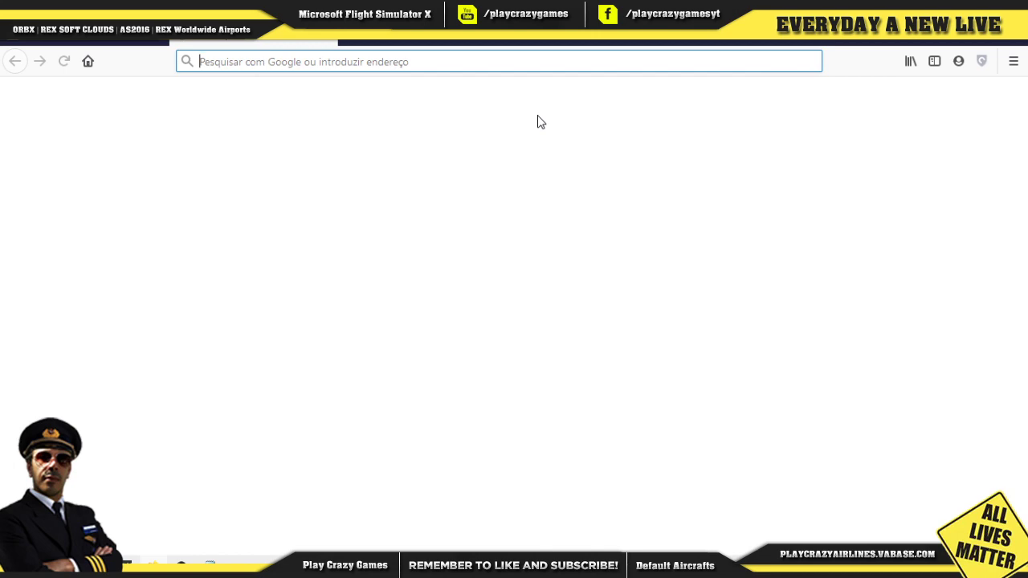
text(afcad fsx)
key(Return)
click(308, 108)
text(lppt)
key(Return)
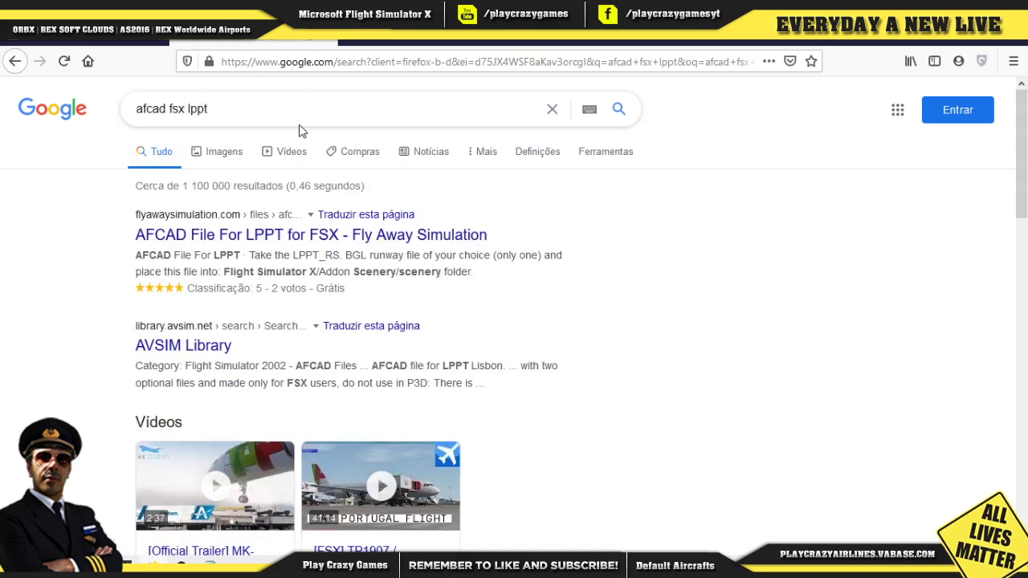
click(277, 238)
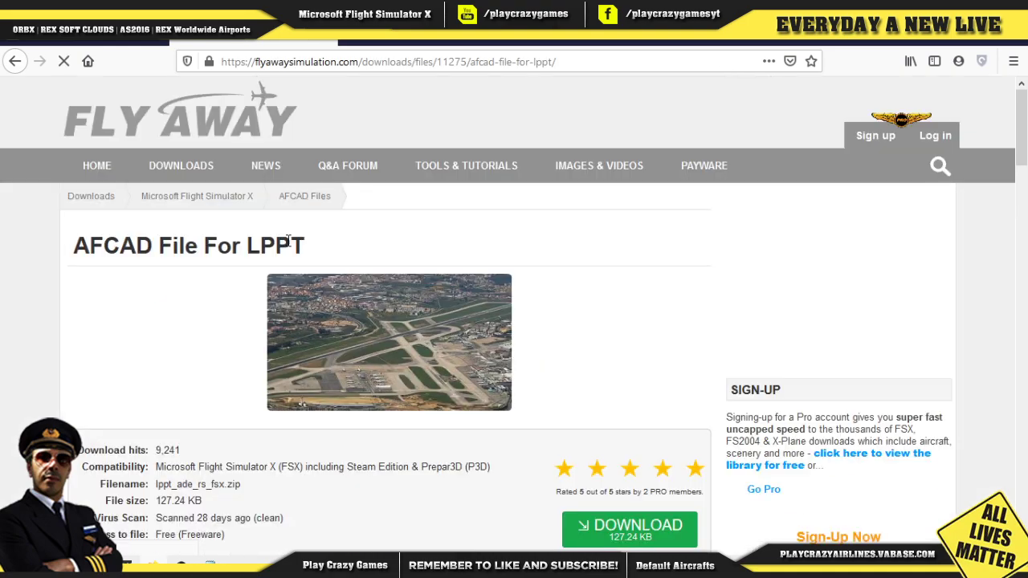
Step: Read through the LPPT AFCAD description, the runway file options and the install and uninstall instructions, and leave the page
scroll(580, 323, down, 4)
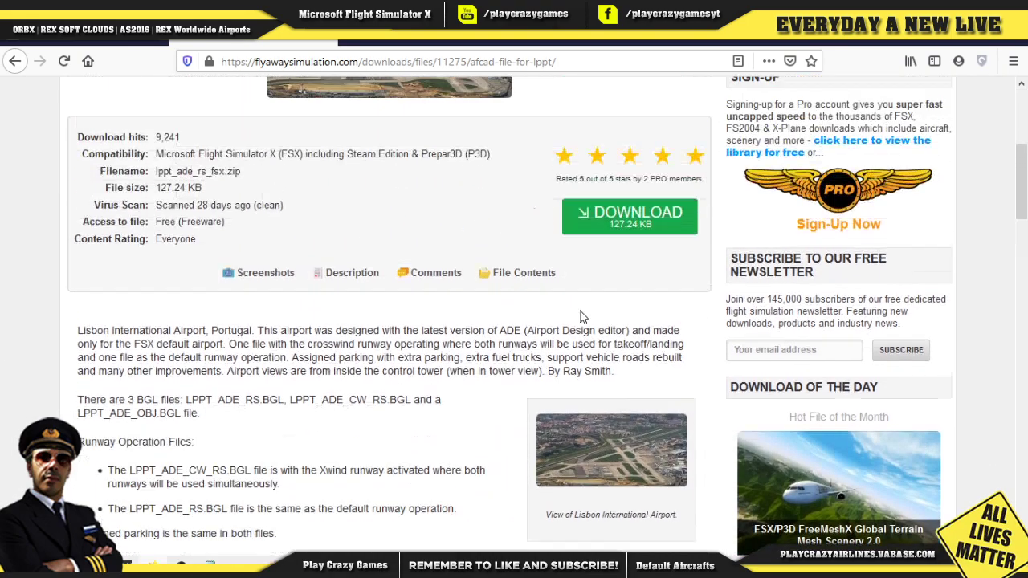
scroll(188, 305, down, 3)
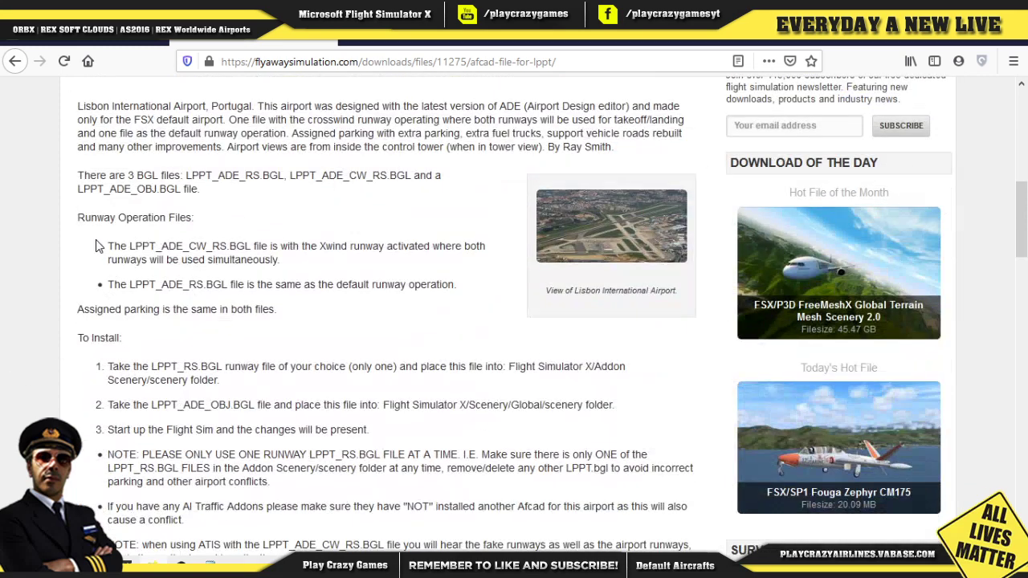
drag(78, 215, 313, 544)
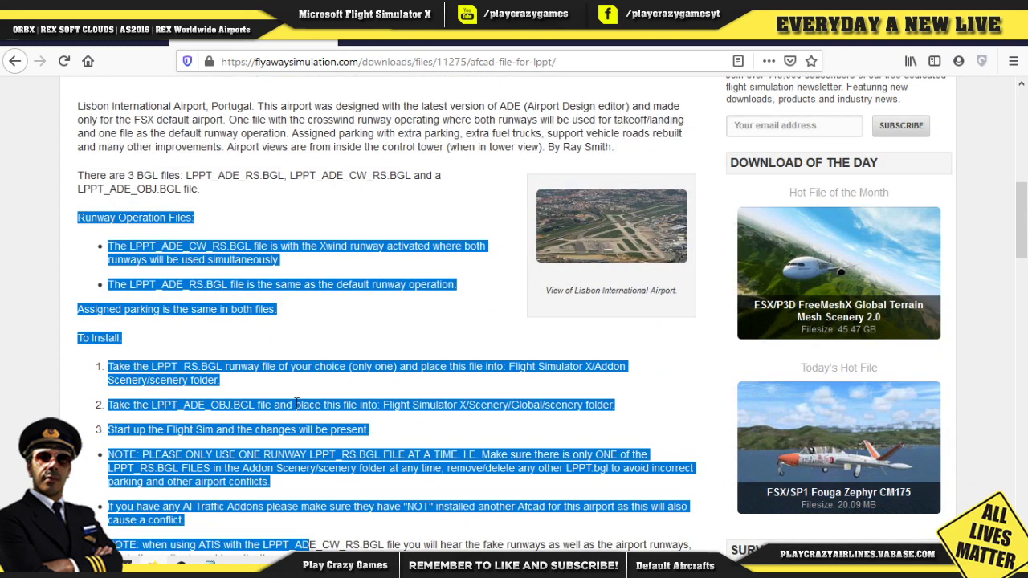
click(295, 402)
scroll(295, 402, down, 2)
drag(133, 213, 398, 470)
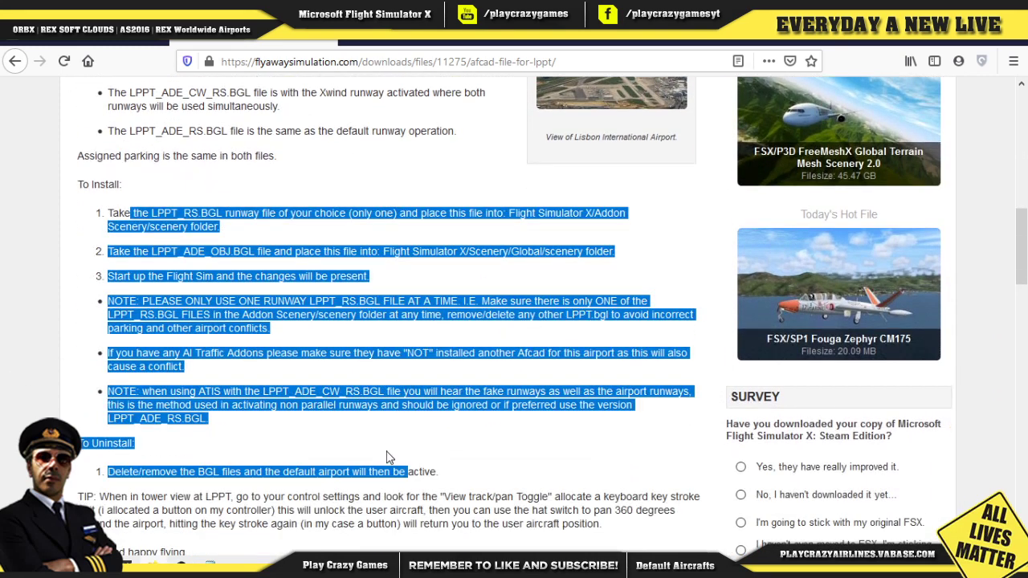
click(272, 428)
scroll(258, 397, up, 3)
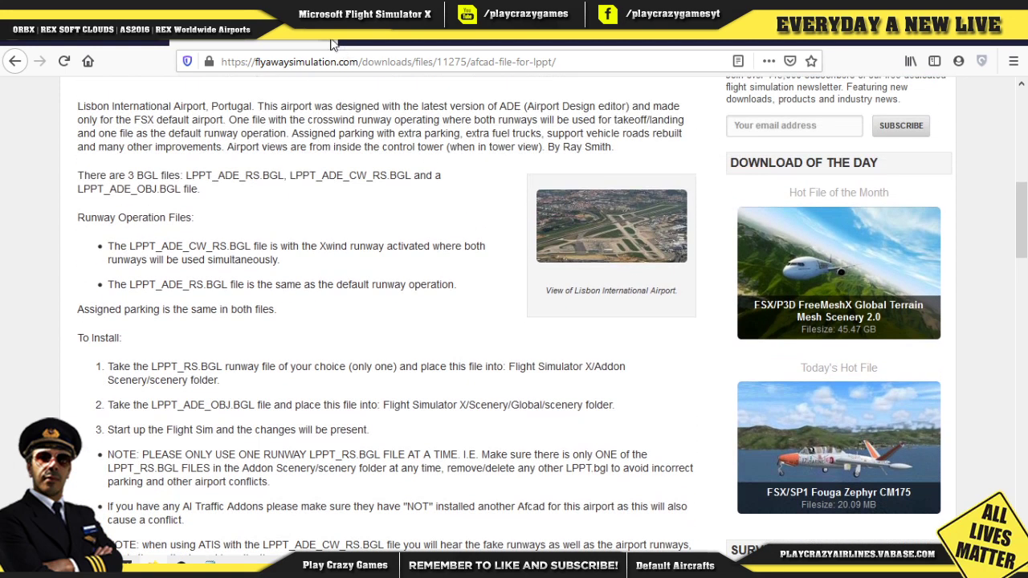
key(alt+Left)
Step: Switch to the desktop, open the FSX - CMD shortcut to view the Microsoft > FSX configuration folder, and close its window
key(alt+Tab)
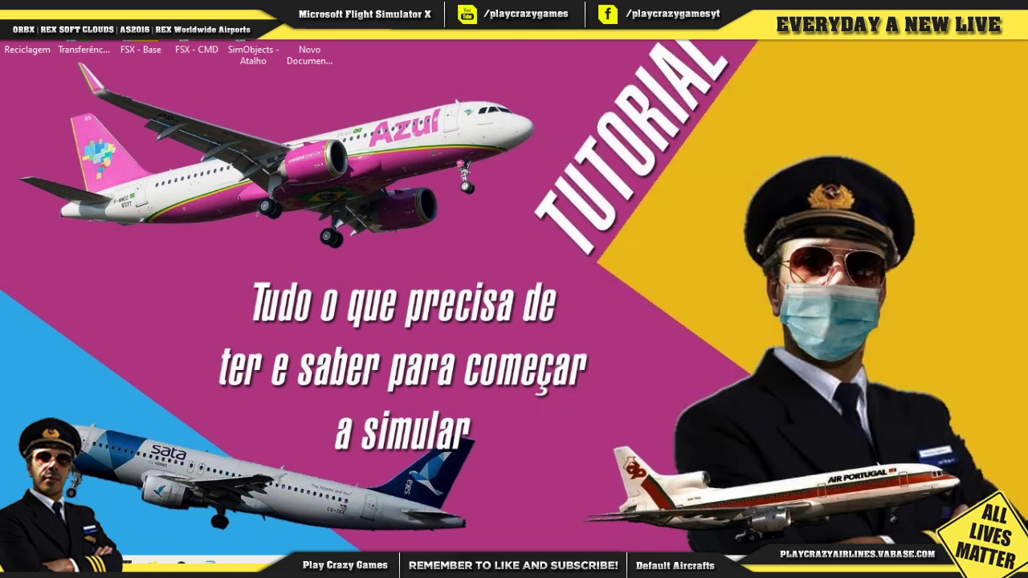
click(982, 25)
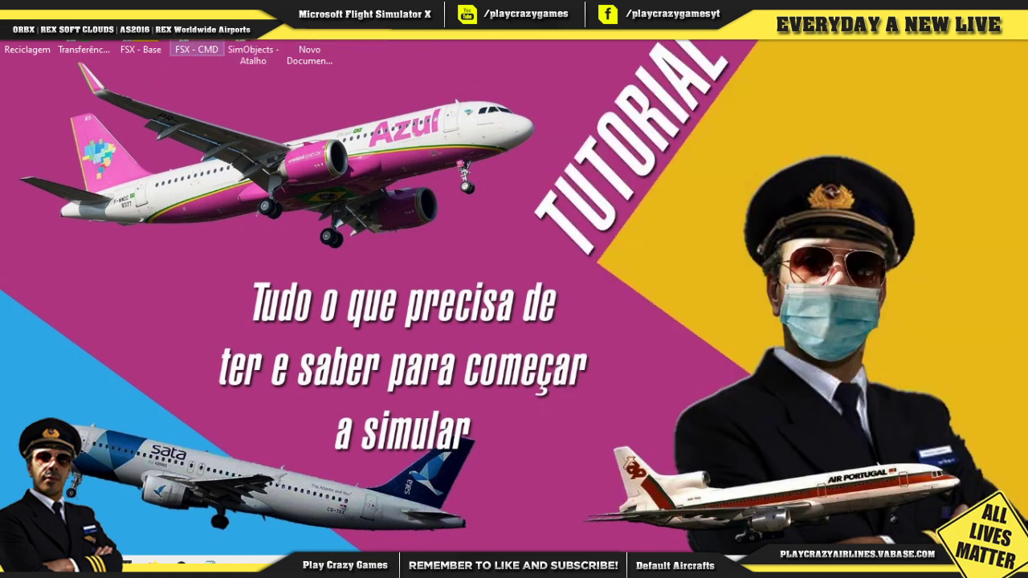
key(Return)
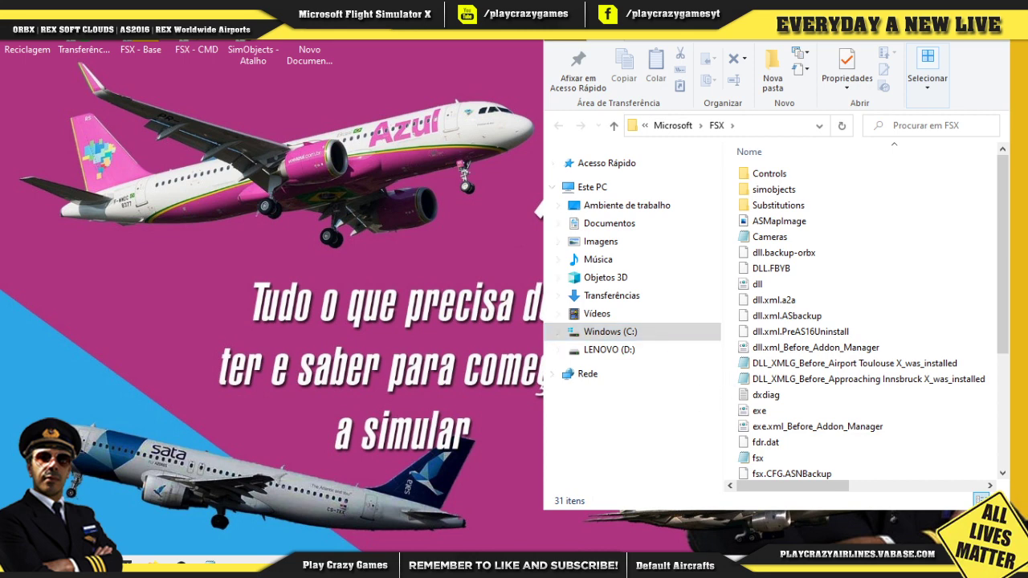
key(alt+F4)
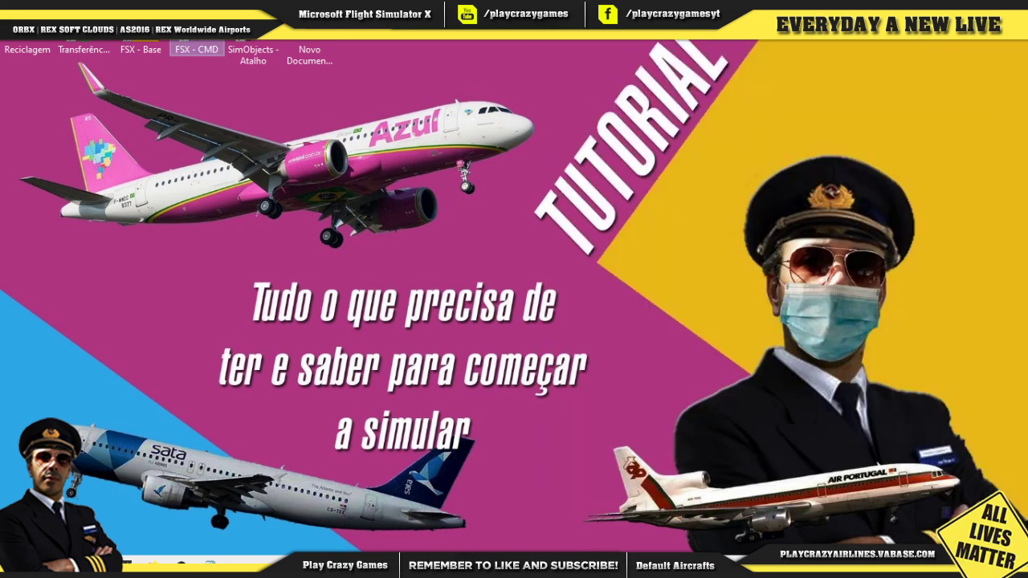
Step: In a new maximized File Explorer window, open the personal user folder under Windows (C:) > Utilizadores
key(super+e)
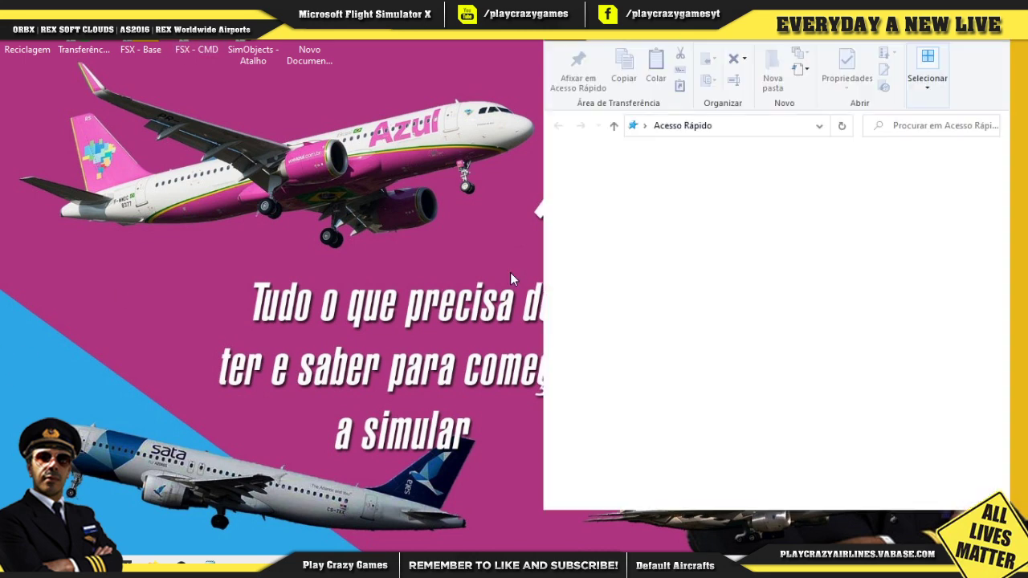
key(super+Up)
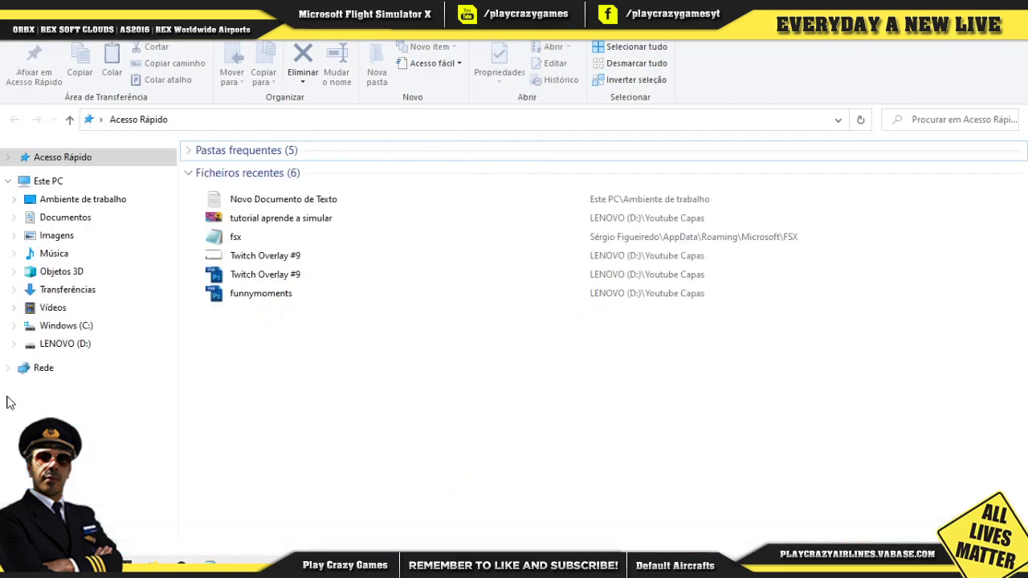
click(66, 325)
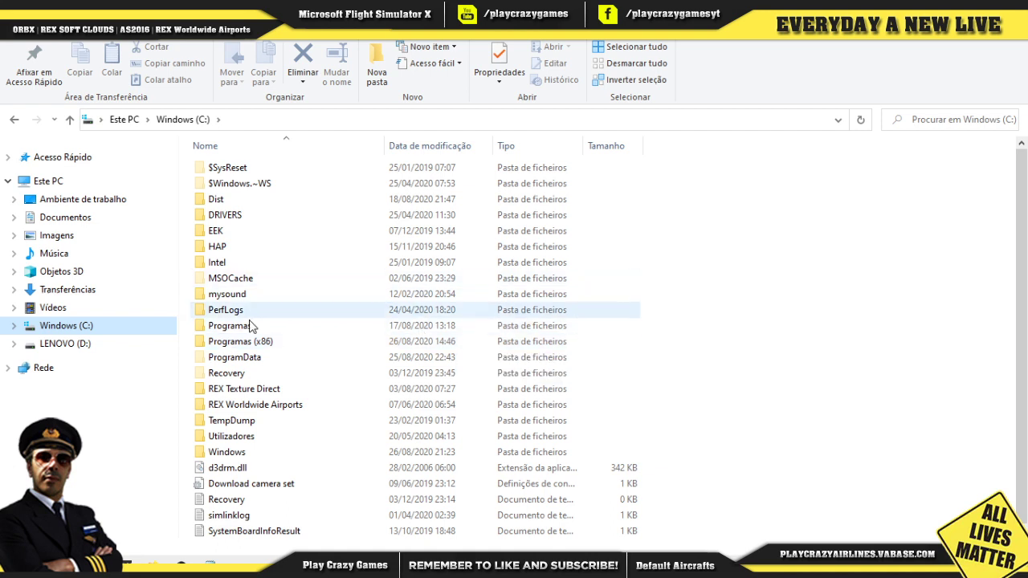
double_click(231, 438)
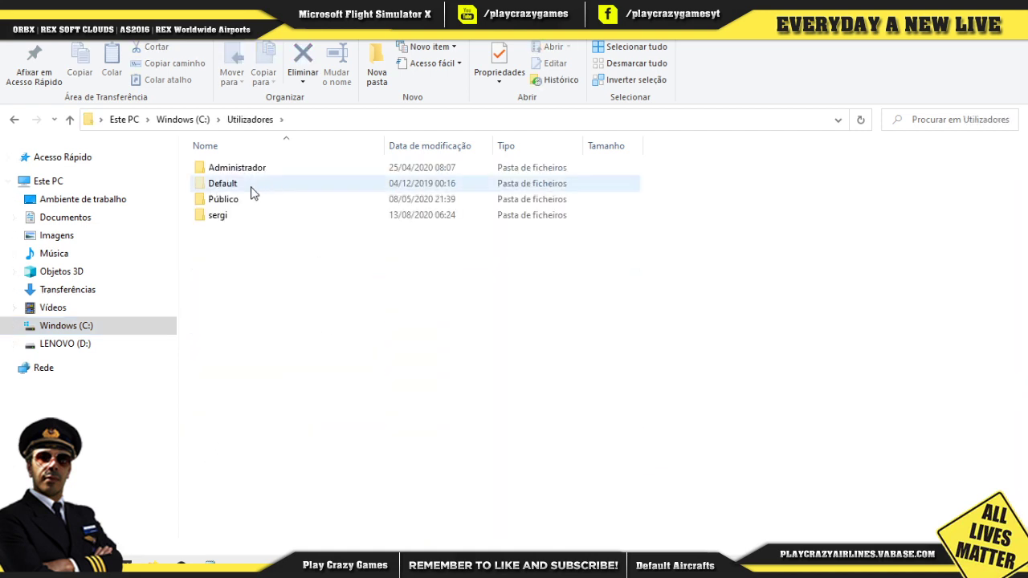
double_click(225, 217)
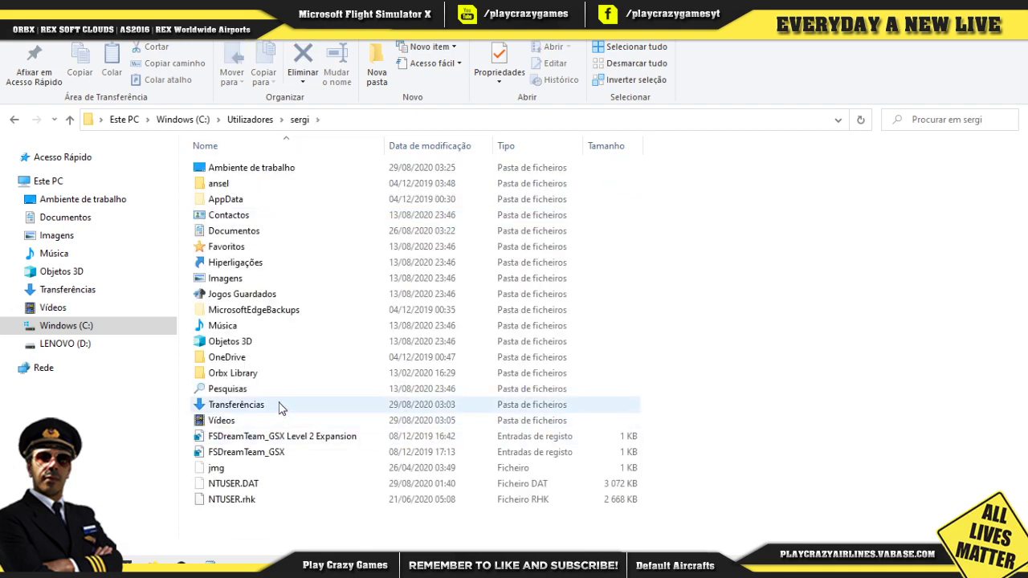
Step: Examine the user folder's properties, including its advanced attributes, sharing, security, previous versions and customization settings, and cancel without changing anything
click(221, 202)
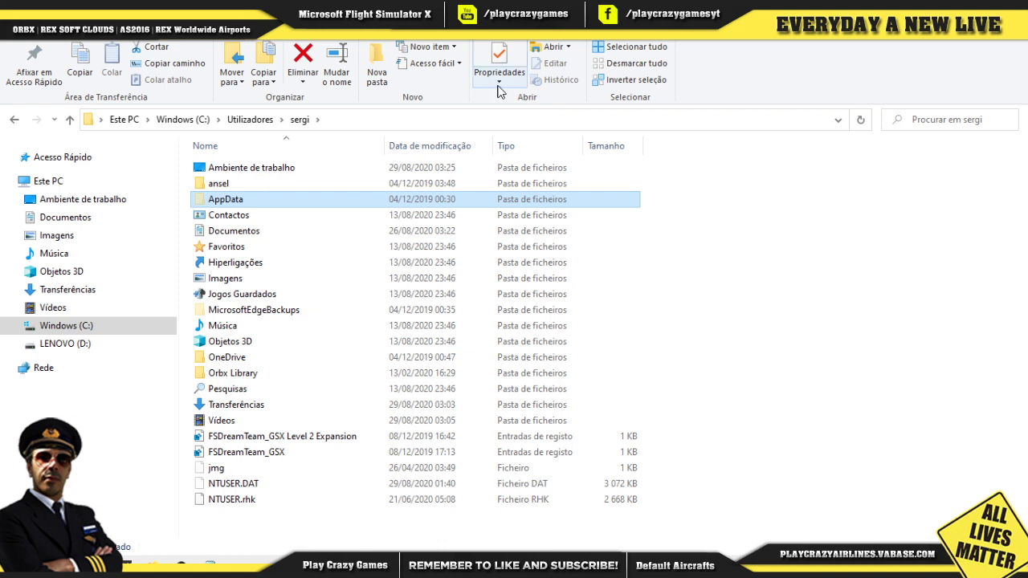
right_click(739, 199)
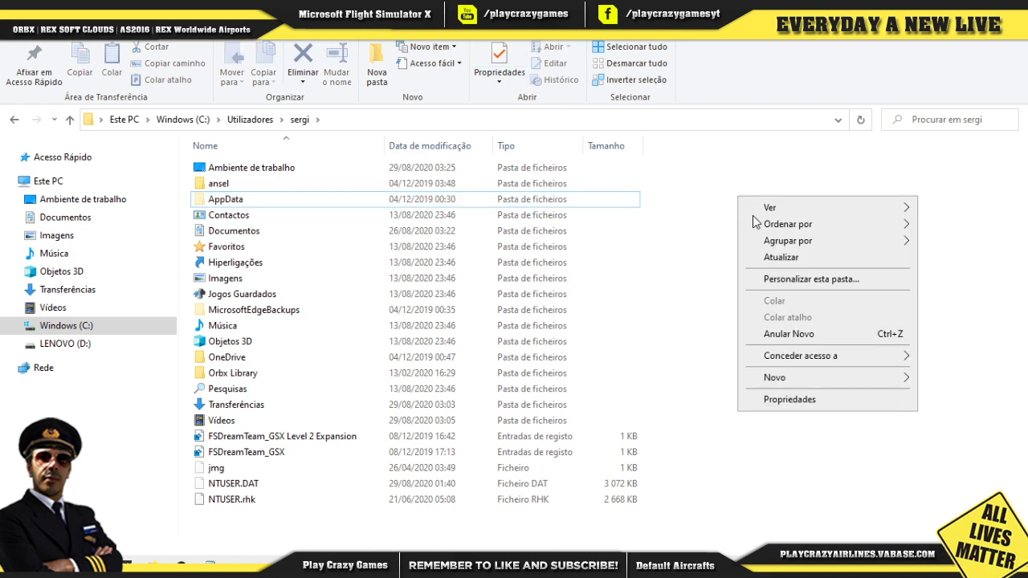
click(813, 399)
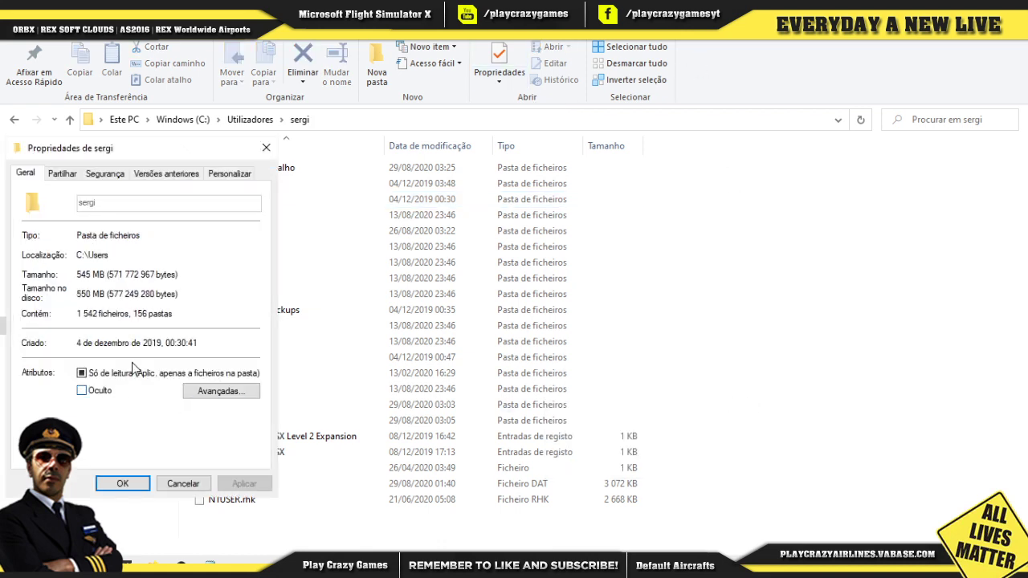
mouse_move(107, 151)
mouse_down()
mouse_move(291, 135)
mouse_move(466, 97)
mouse_up()
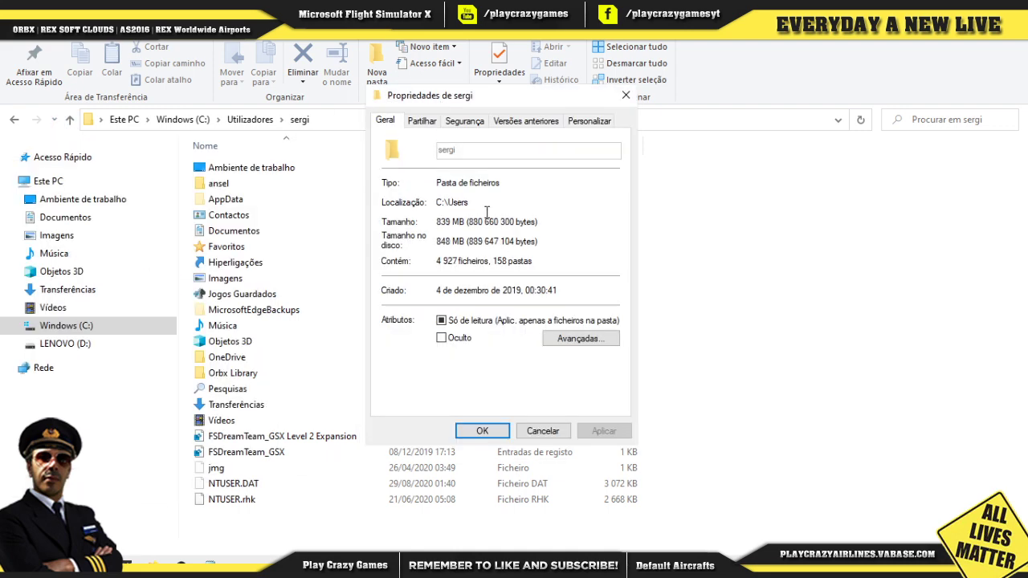
click(566, 341)
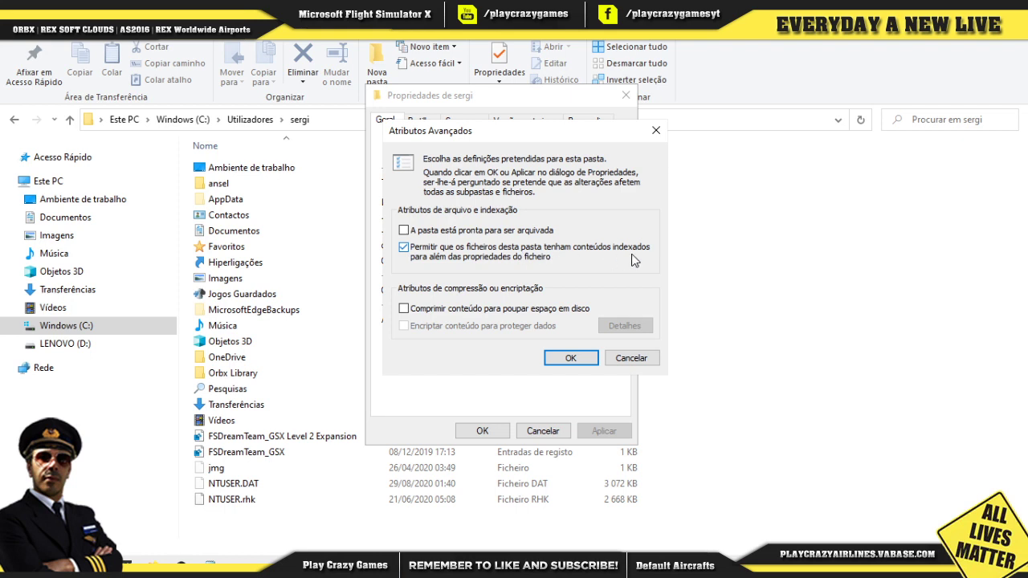
click(633, 358)
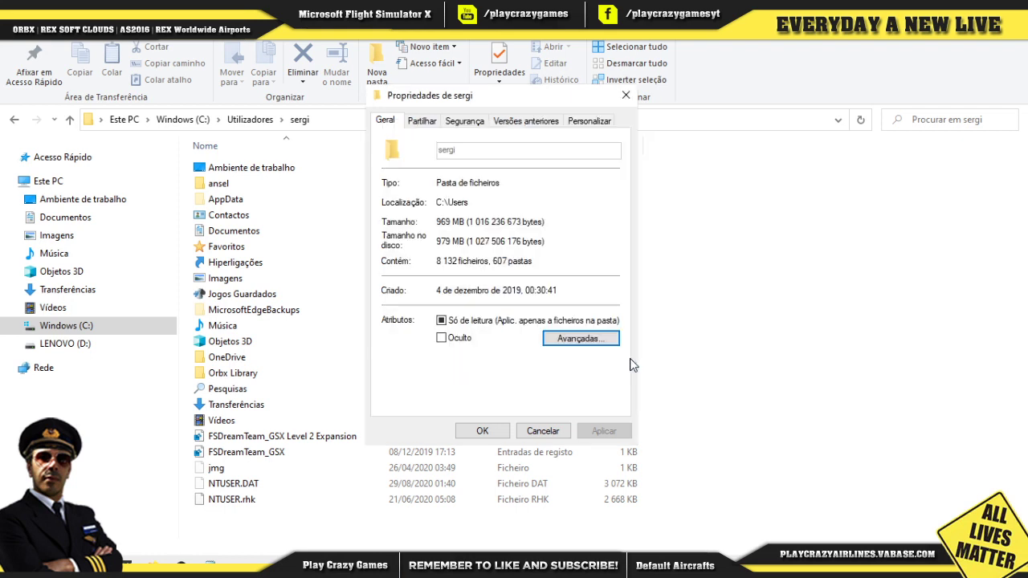
click(422, 121)
click(464, 121)
click(513, 122)
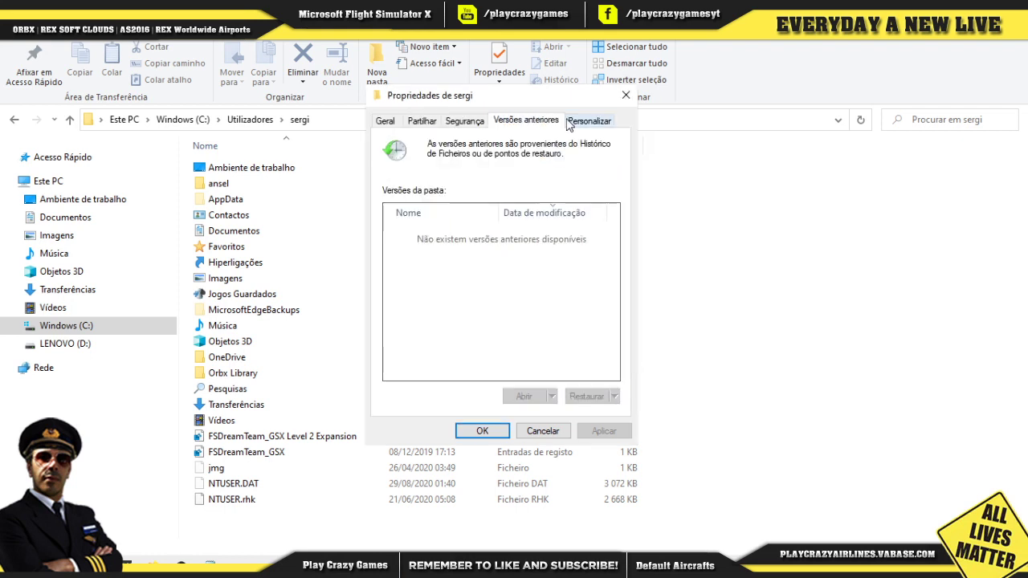
click(589, 121)
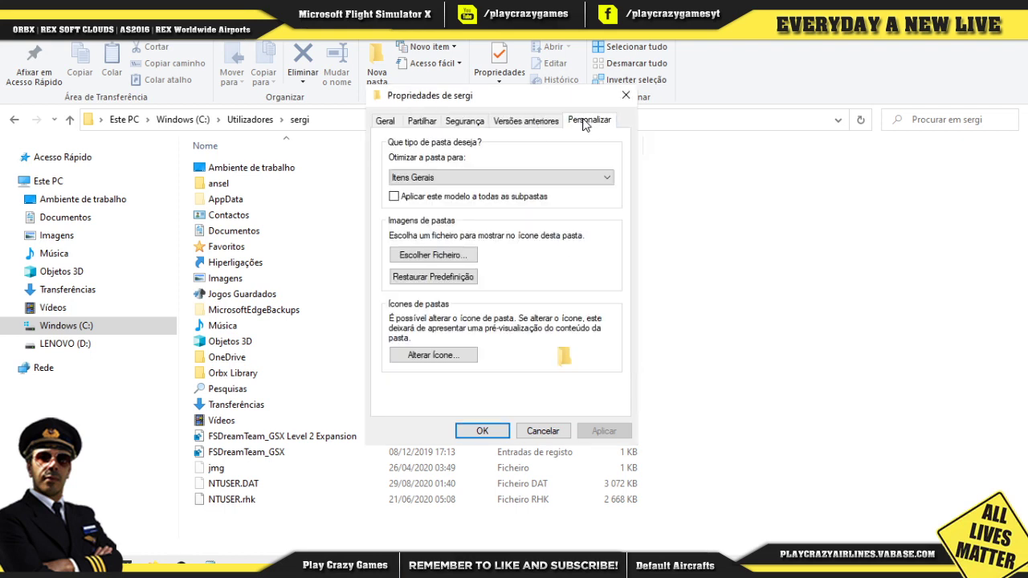
click(543, 431)
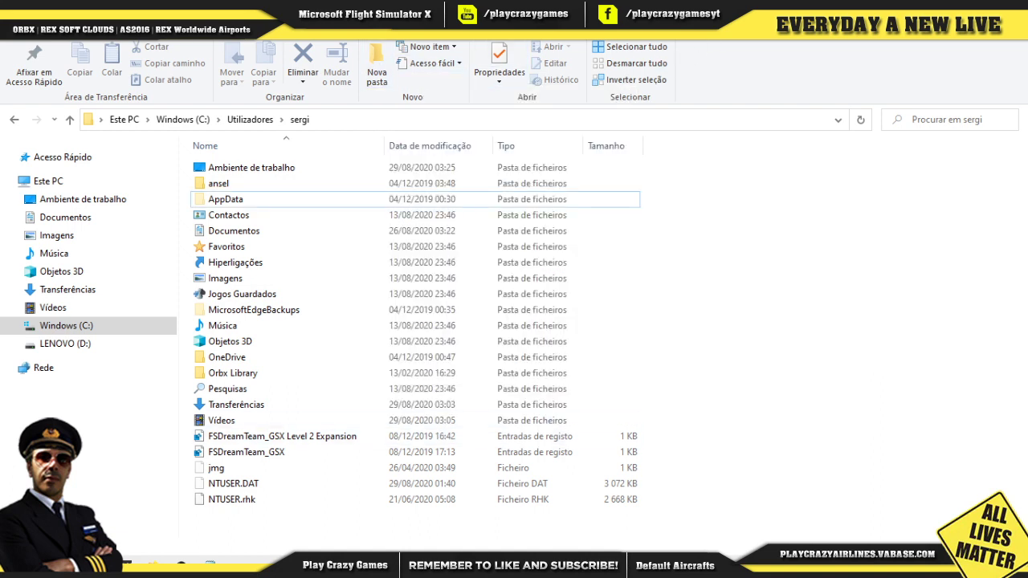
Step: Display the folder view options that contain the hidden items setting (Itens ocultos)
key(alt+v)
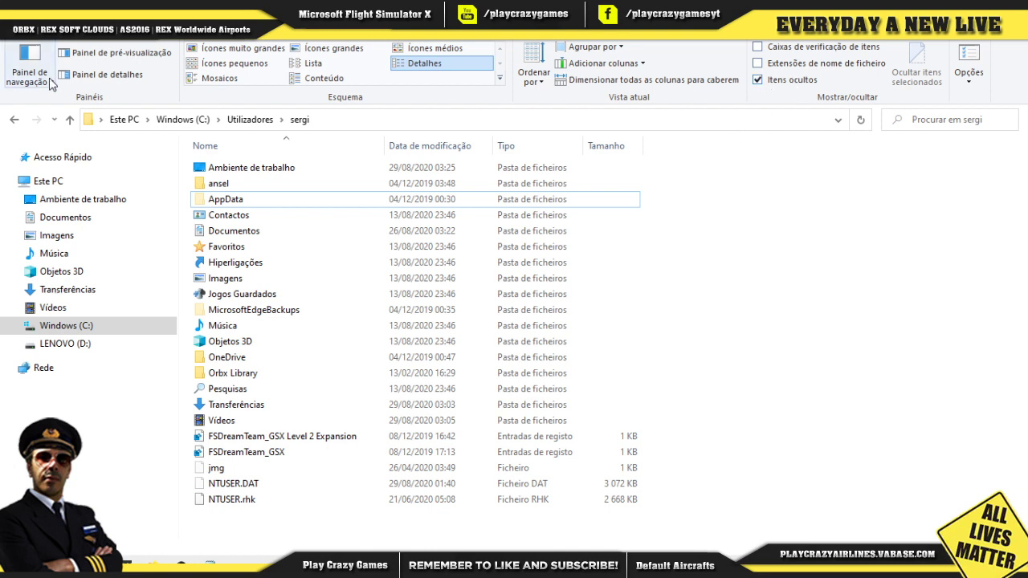
key(alt+h)
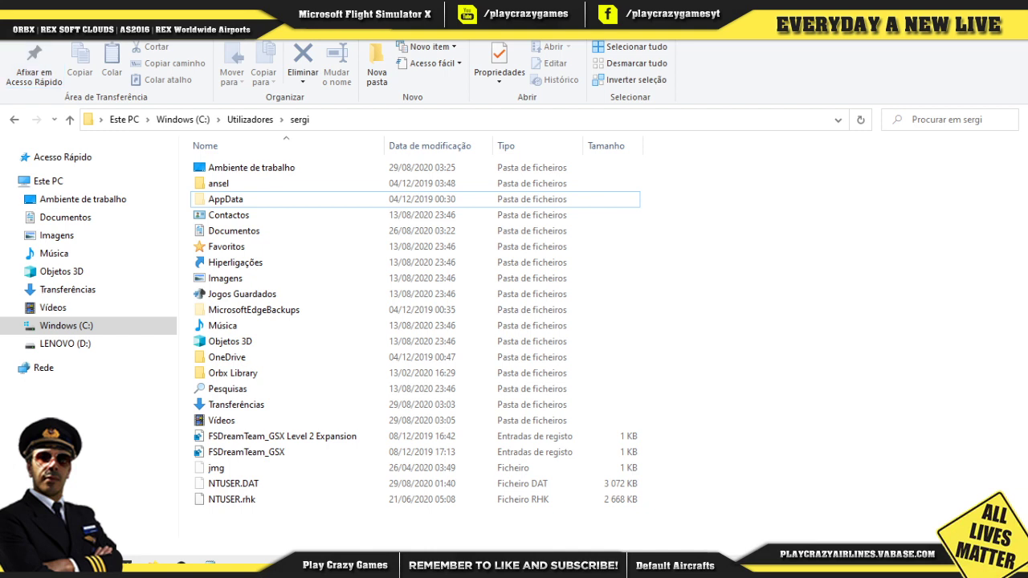
key(alt+v)
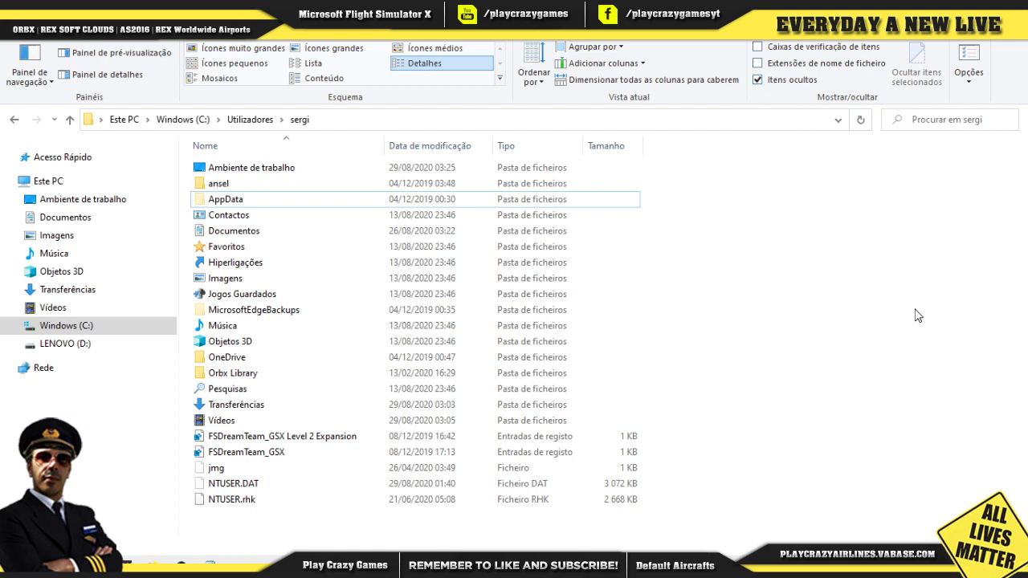
Step: Open AppData > Roaming inside the user folder and look through its list of folders
click(207, 202)
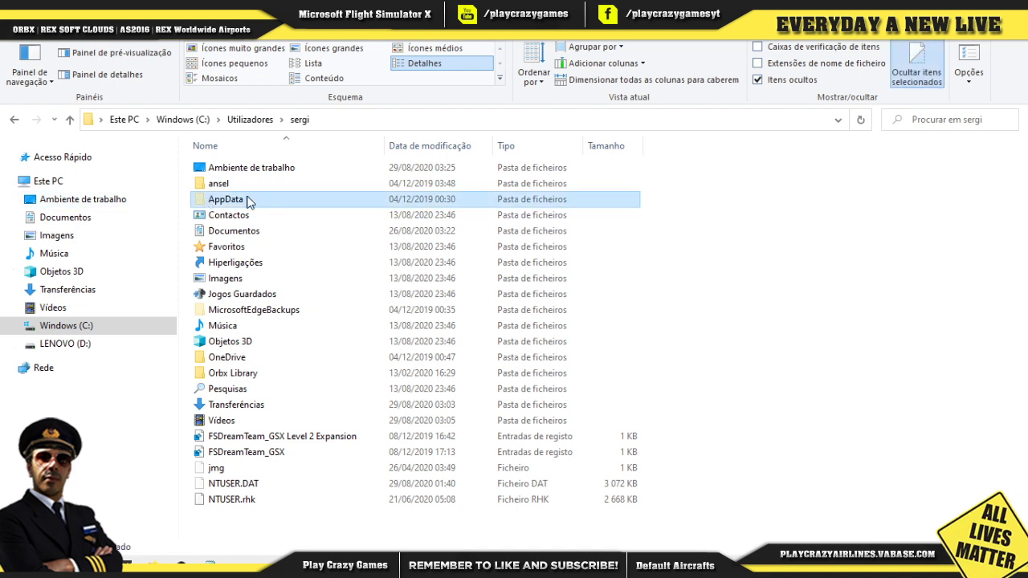
double_click(202, 198)
double_click(209, 199)
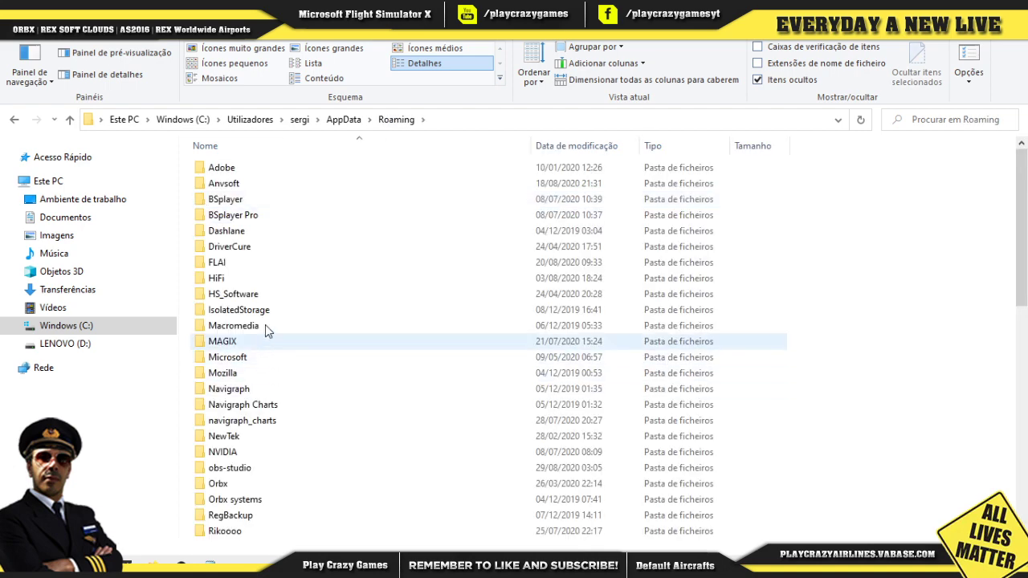
scroll(265, 340, down, 7)
scroll(268, 325, up, 1)
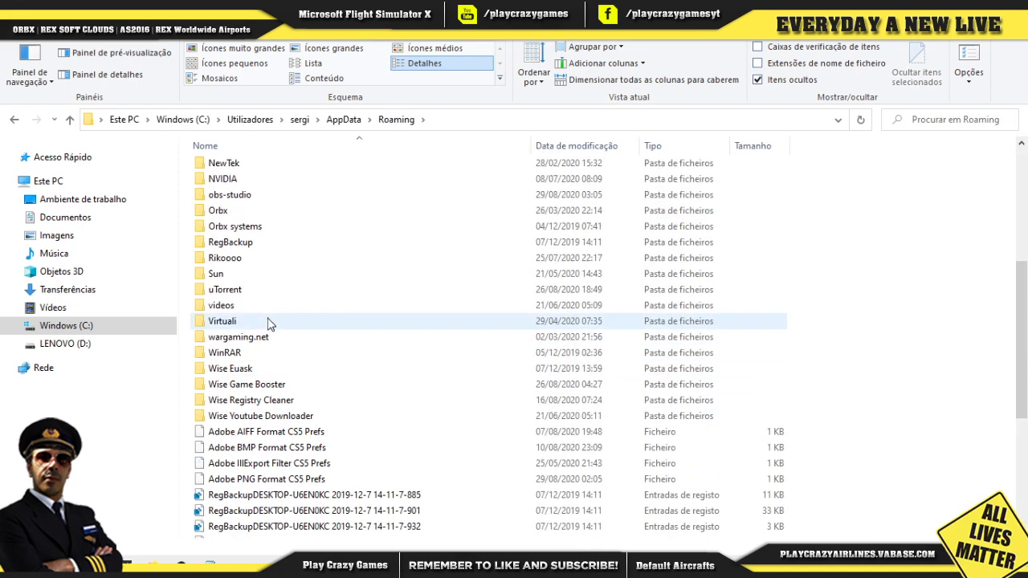
scroll(275, 367, up, 3)
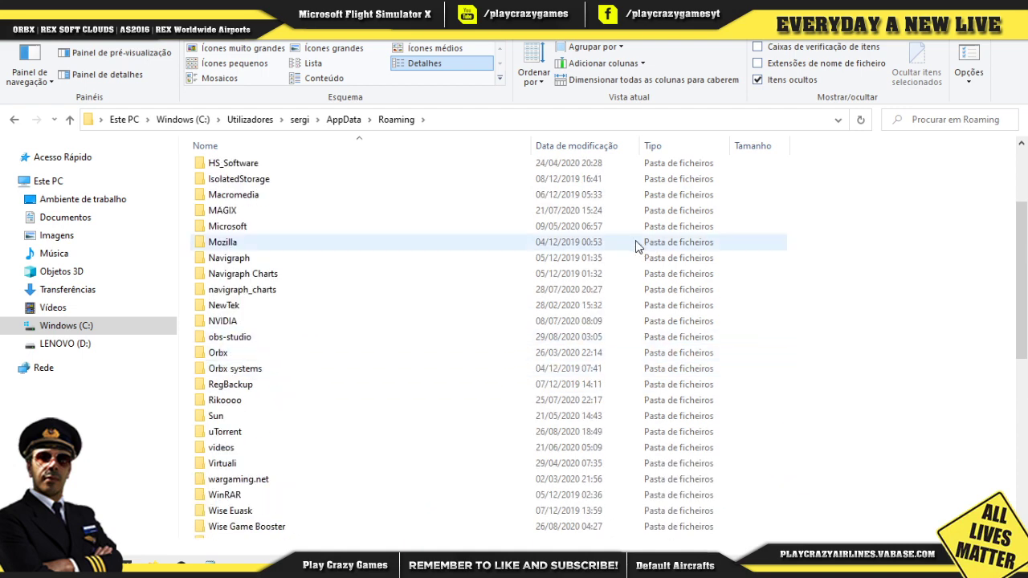
Step: Close the Roaming folder window and open the SimObjects folder from its desktop shortcut
click(1008, 10)
click(253, 53)
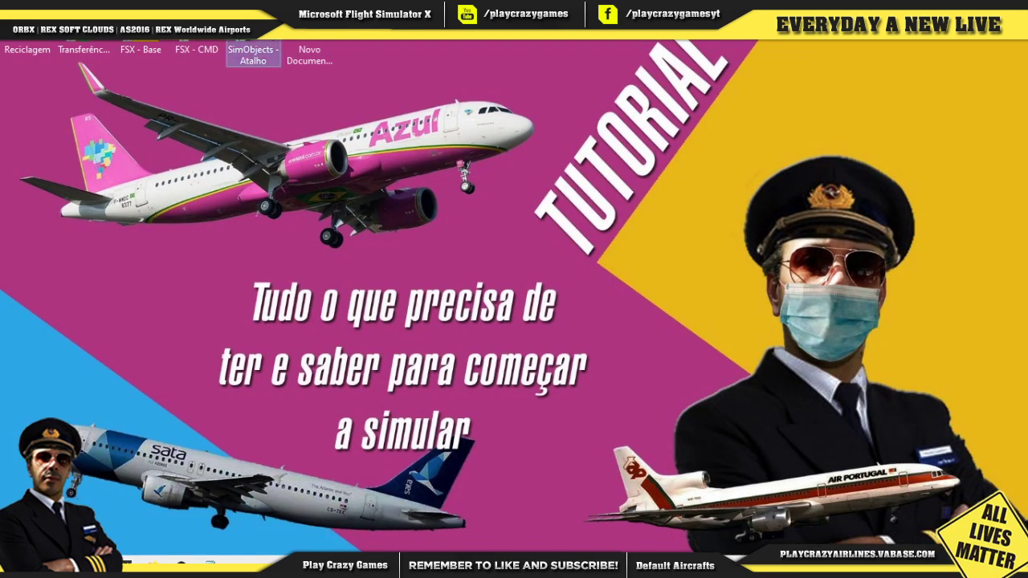
double_click(273, 39)
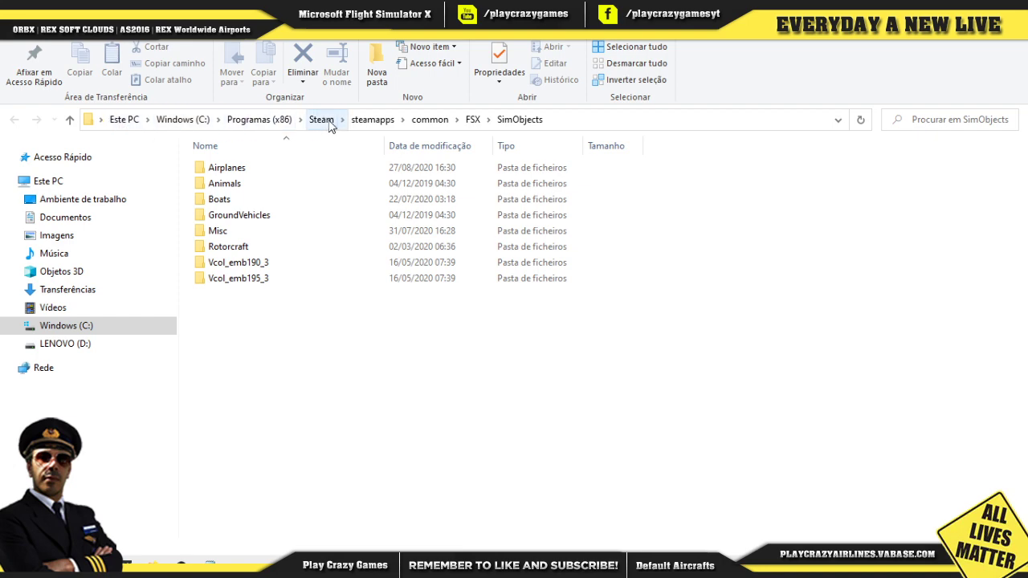
Step: Close the SimObjects folder, view the FSX folder through its FSX - CMD desktop shortcut and close it
click(1010, 11)
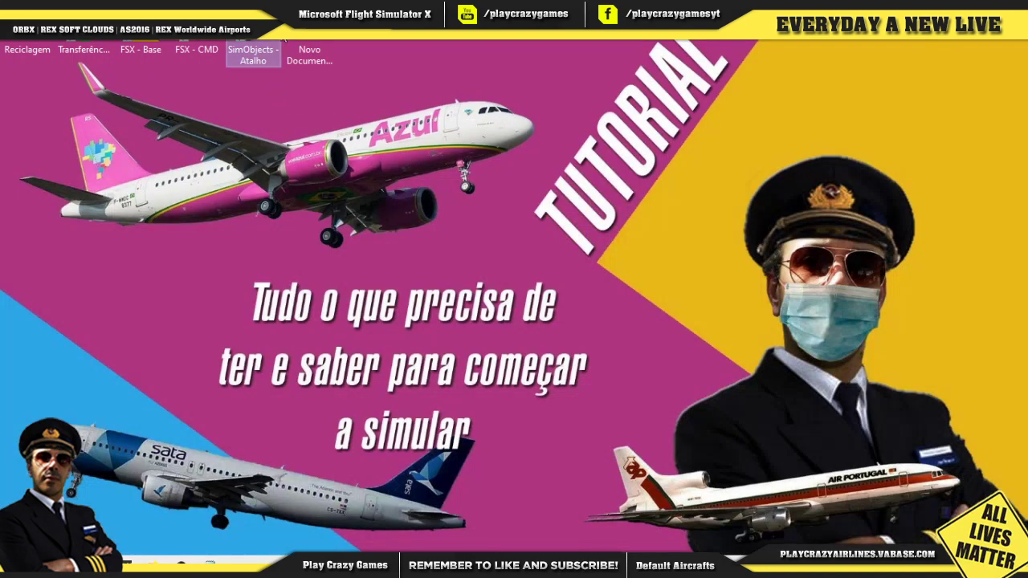
double_click(196, 36)
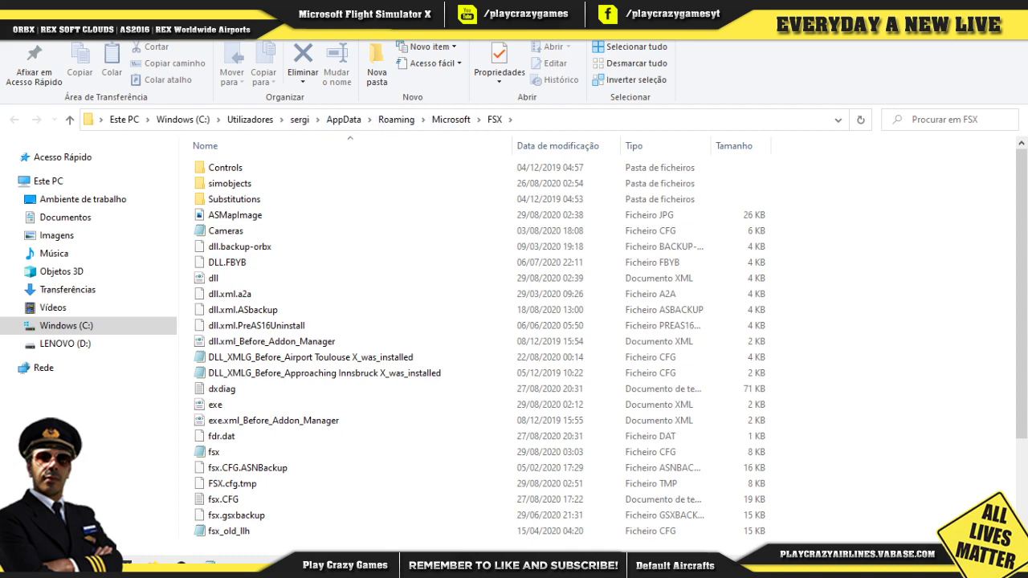
key(alt+F4)
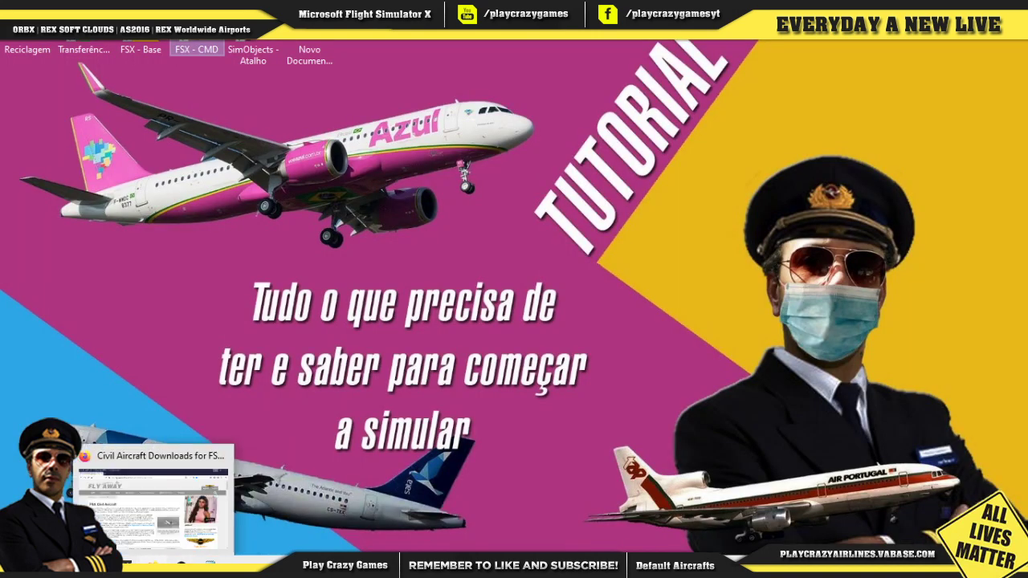
Step: Bring back the Roaming folder window and open Microsoft > FSX inside it
click(128, 567)
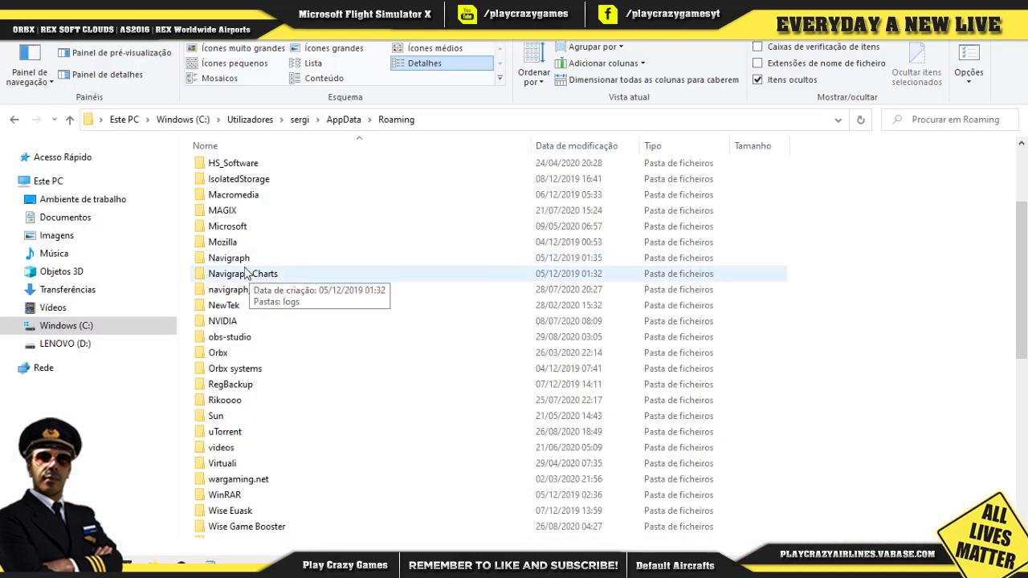
double_click(245, 228)
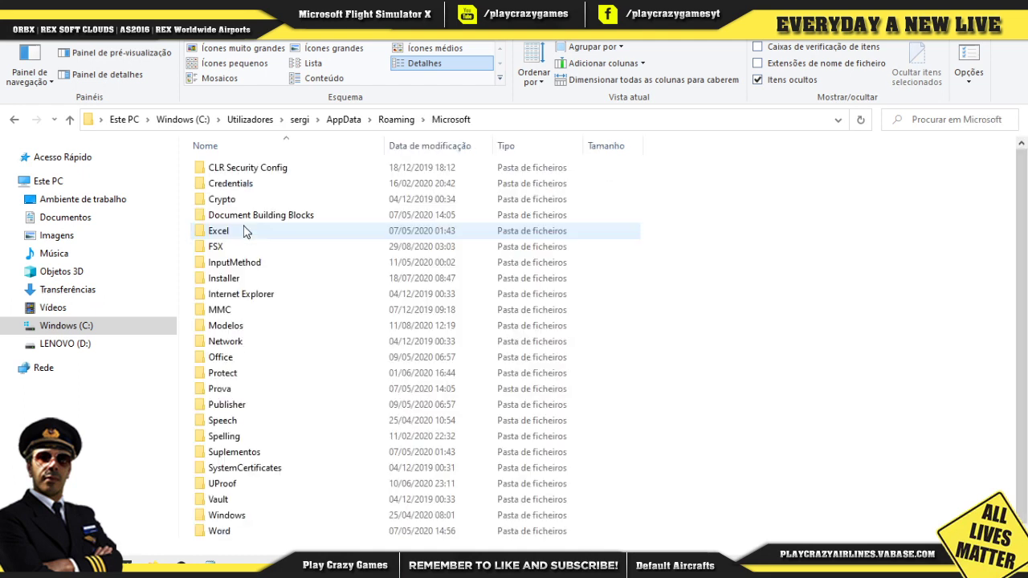
scroll(257, 394, down, 1)
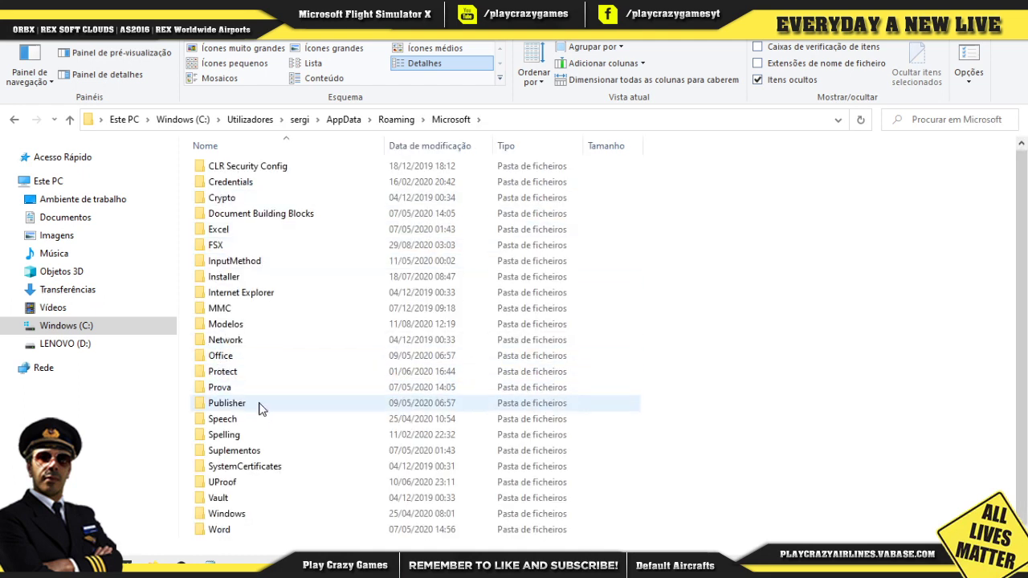
double_click(203, 246)
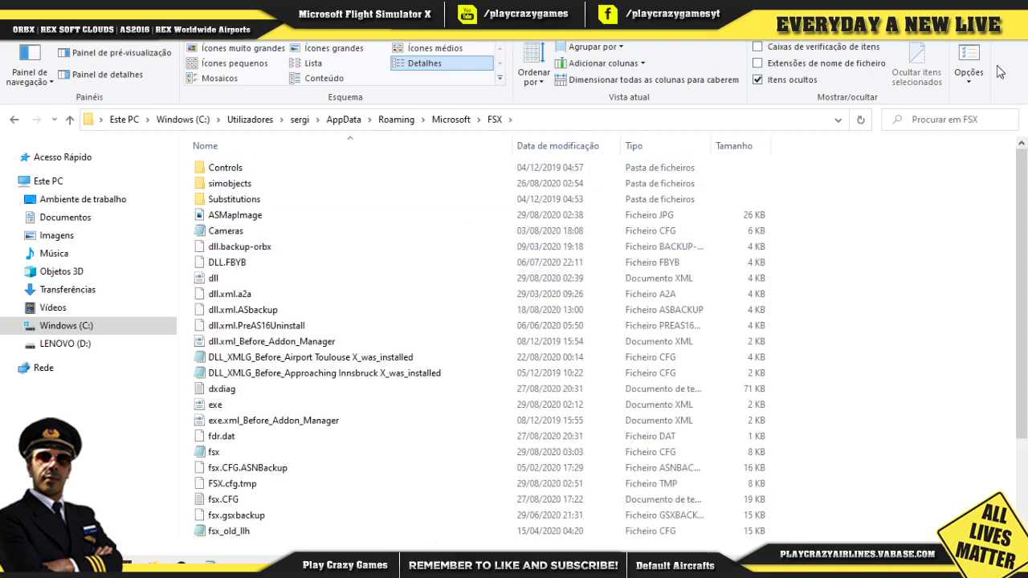
Step: Open the fsx configuration file from the FSX folder and highlight its TEXTURE_MAX_LOAD line under [GRAPHICS]
key(super+Down)
scroll(775, 334, down, 3)
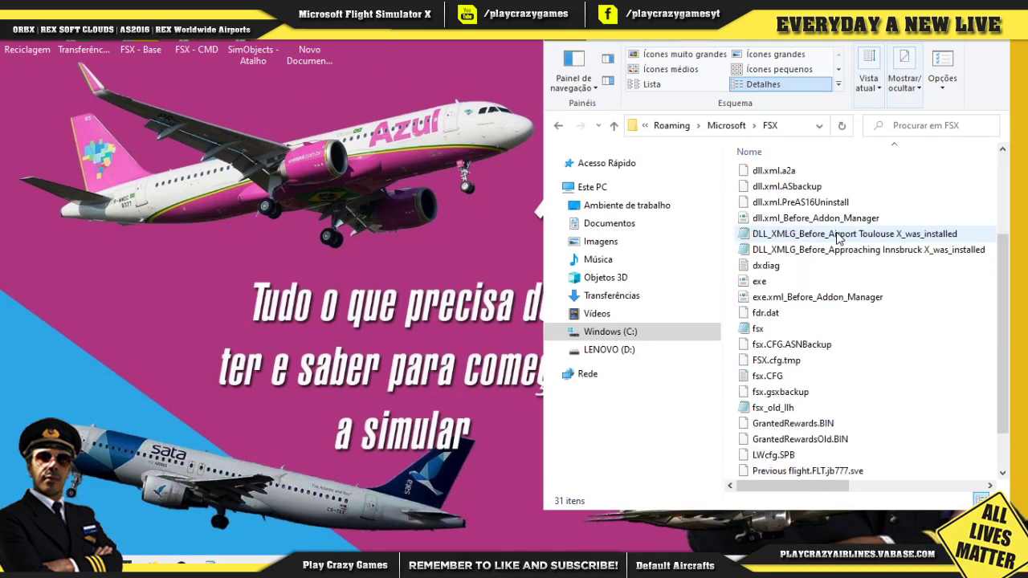
click(774, 330)
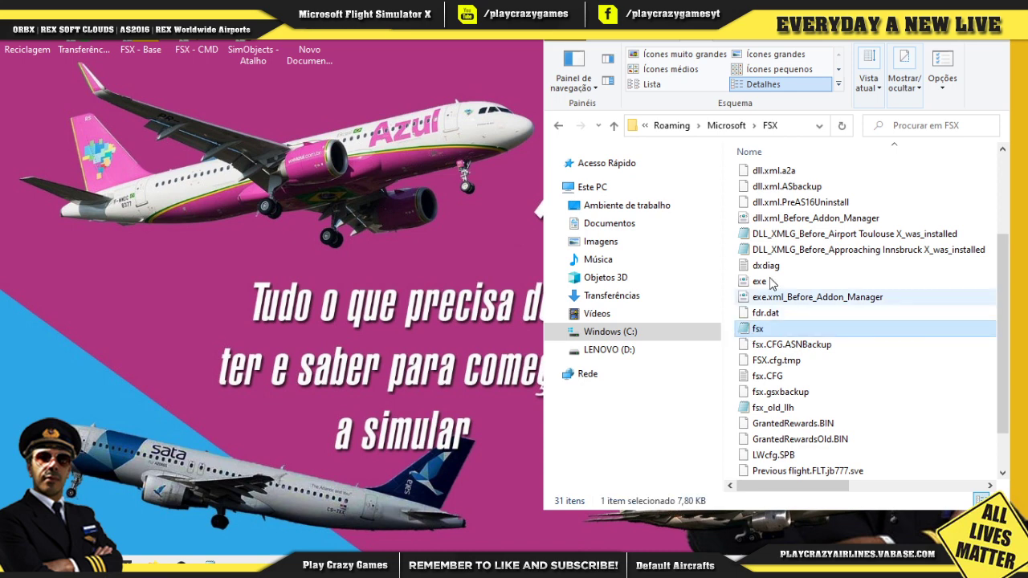
double_click(747, 329)
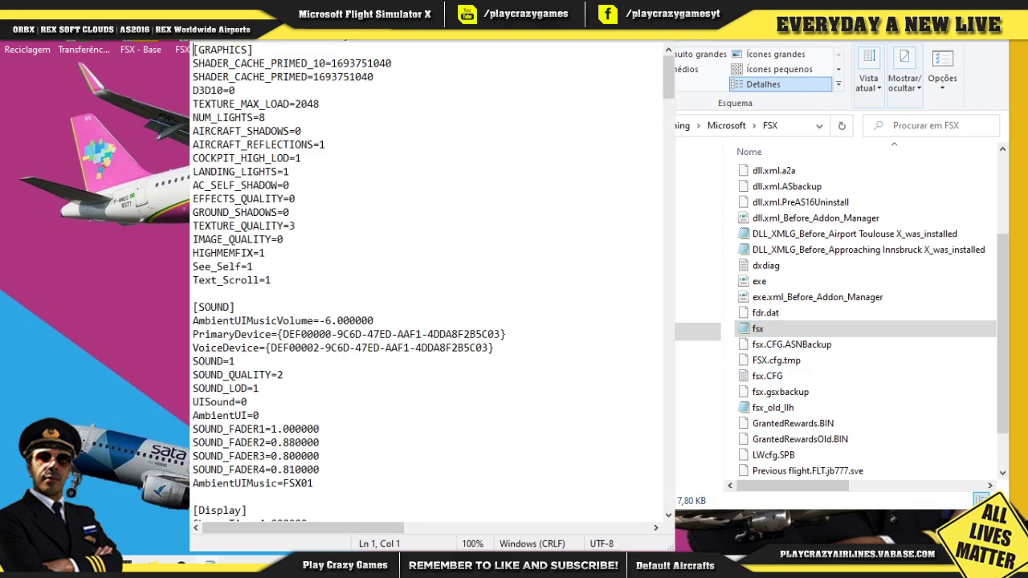
key(super+Up)
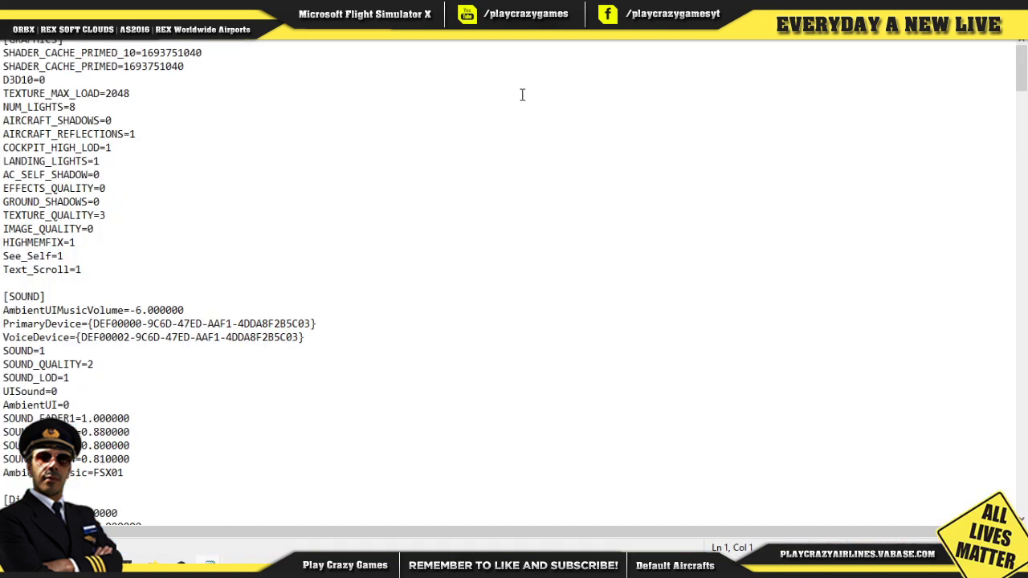
key(super+Down)
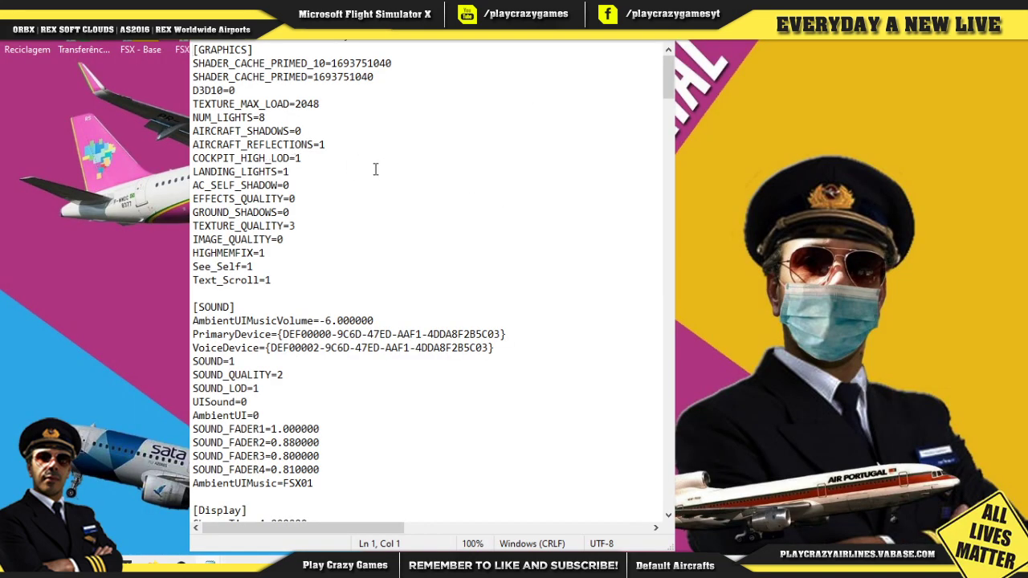
drag(193, 104, 324, 104)
click(333, 114)
Step: Point out the texture bandwidth, frame rate limit, runway lights and WideViewAspect lines in the [Display] section
scroll(358, 143, down, 4)
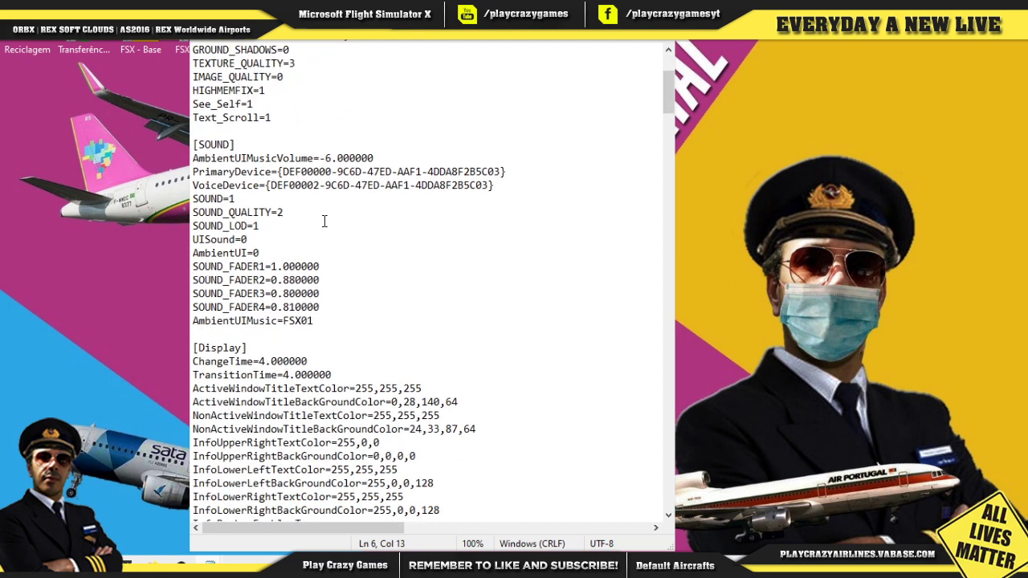
scroll(325, 222, down, 2)
scroll(324, 218, down, 6)
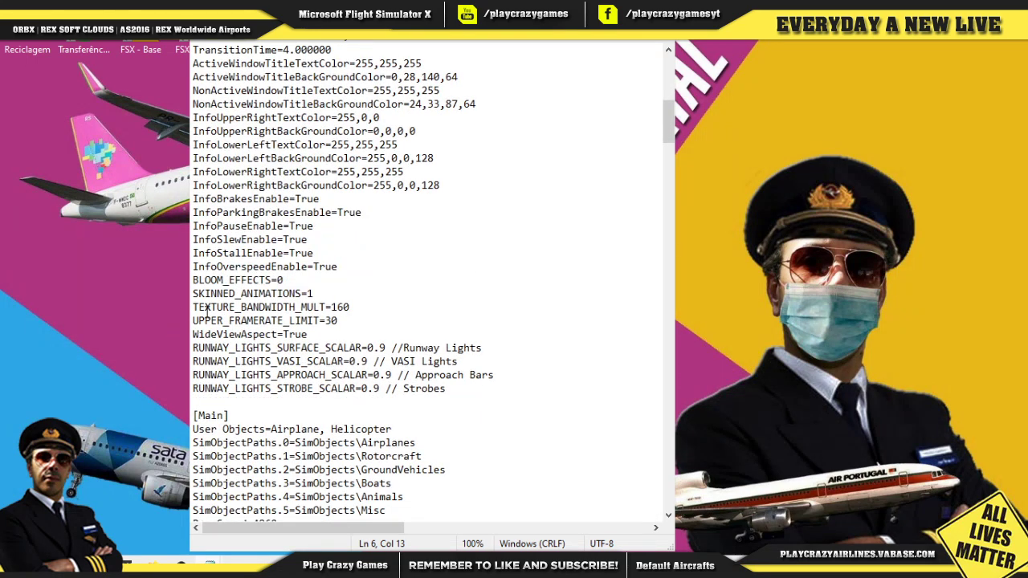
drag(330, 306, 363, 306)
click(218, 321)
click(327, 321)
drag(326, 321, 346, 321)
click(374, 330)
drag(192, 347, 461, 388)
click(394, 375)
drag(193, 334, 310, 334)
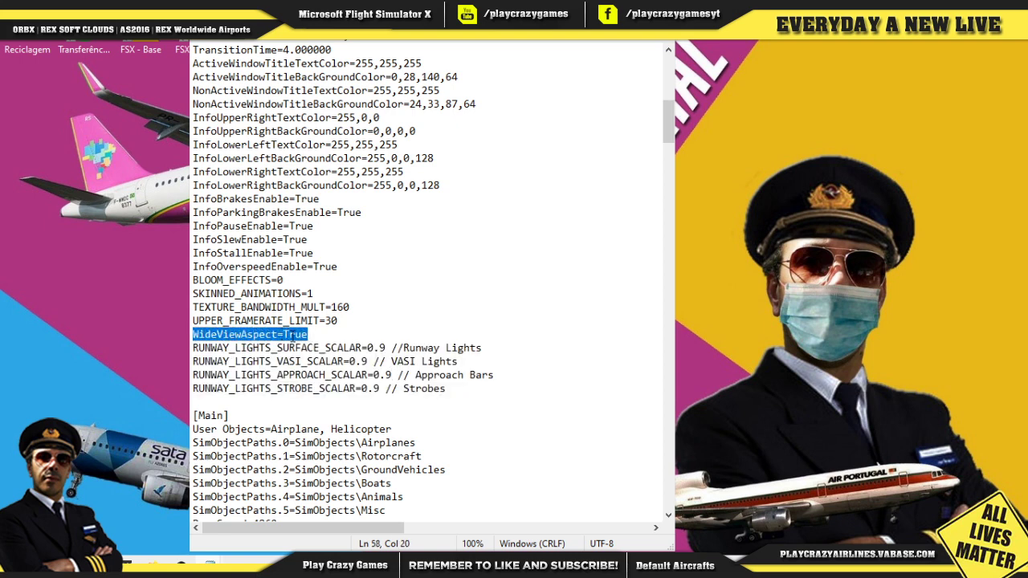
click(317, 335)
Step: Look through the remaining sections of the configuration file, from [Main] down to the end
scroll(319, 334, down, 3)
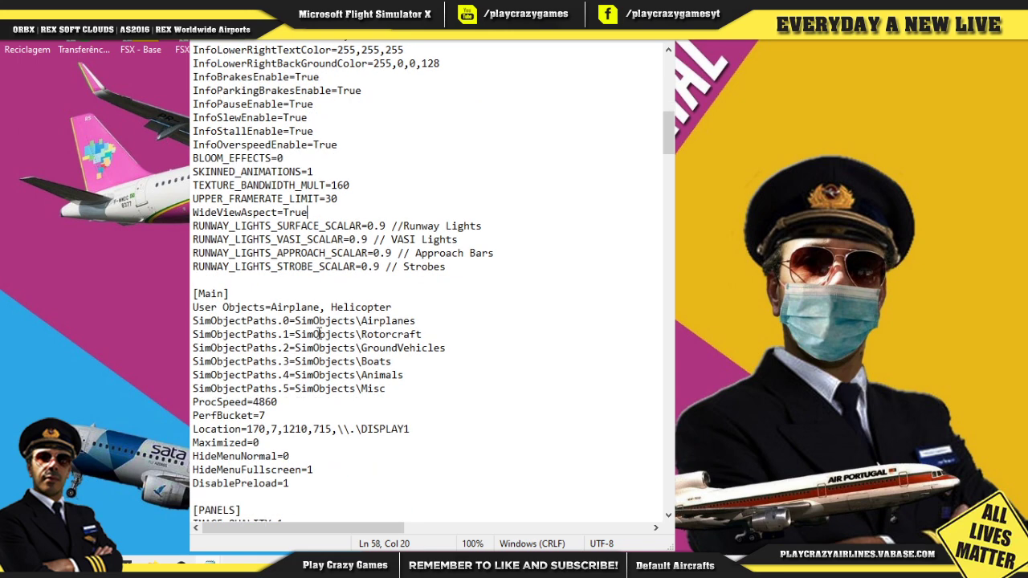
scroll(314, 326, down, 8)
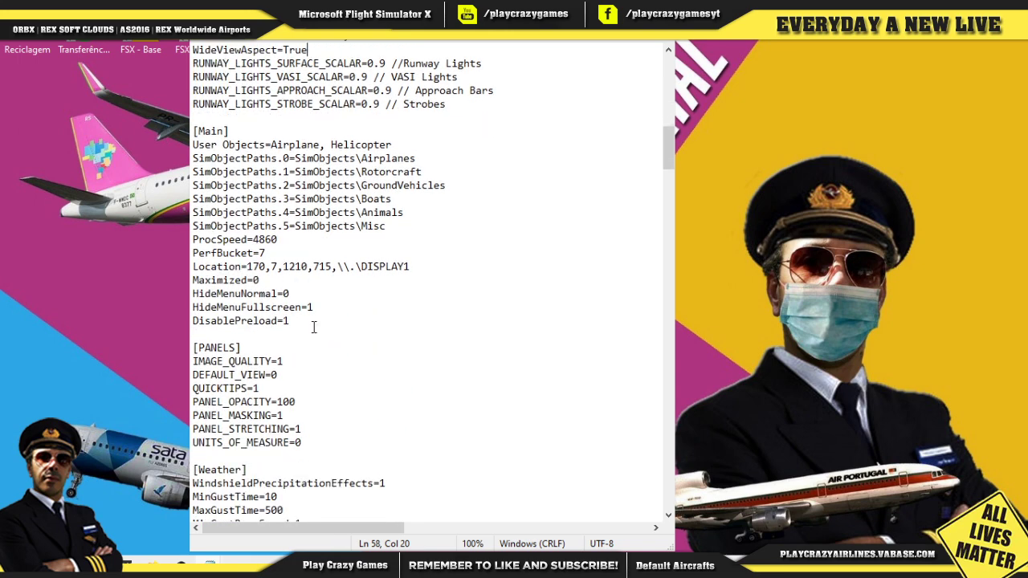
scroll(317, 328, down, 3)
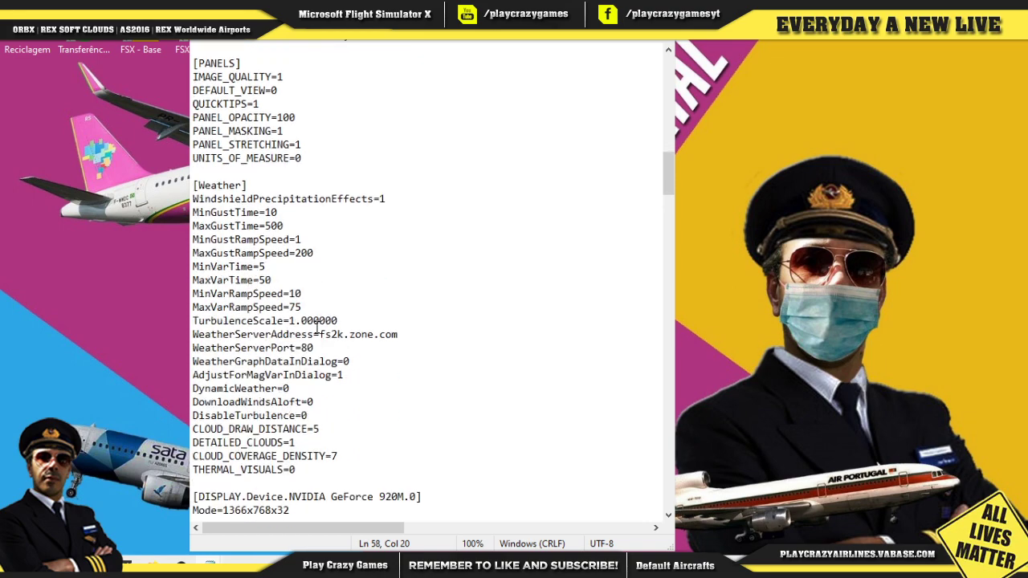
scroll(316, 328, down, 4)
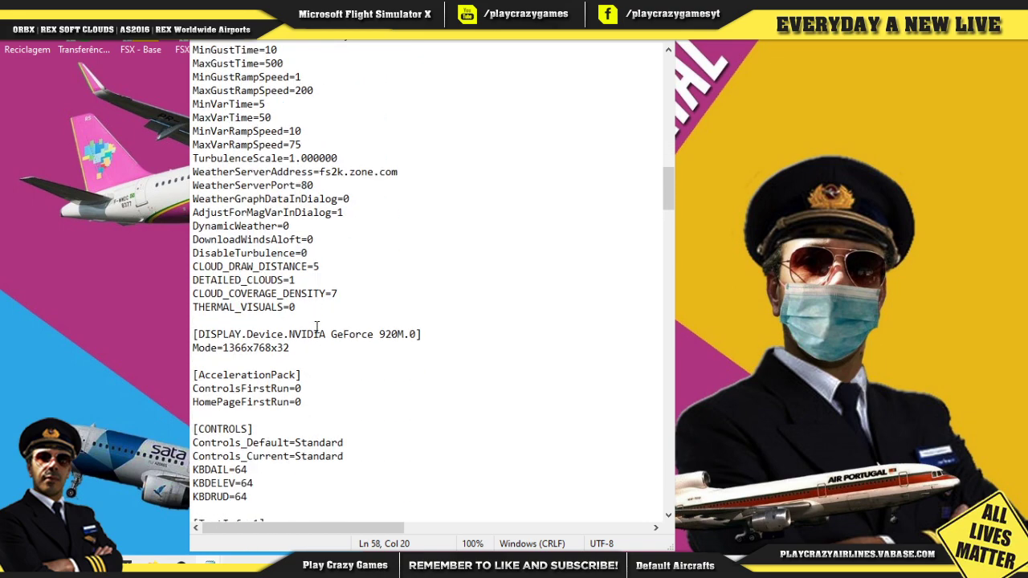
scroll(317, 328, down, 18)
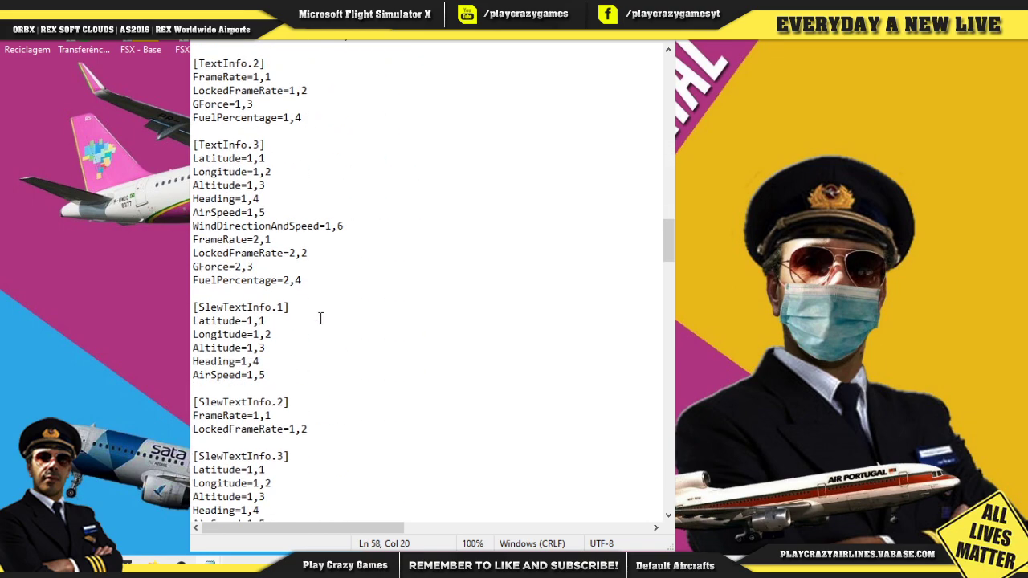
scroll(320, 319, down, 11)
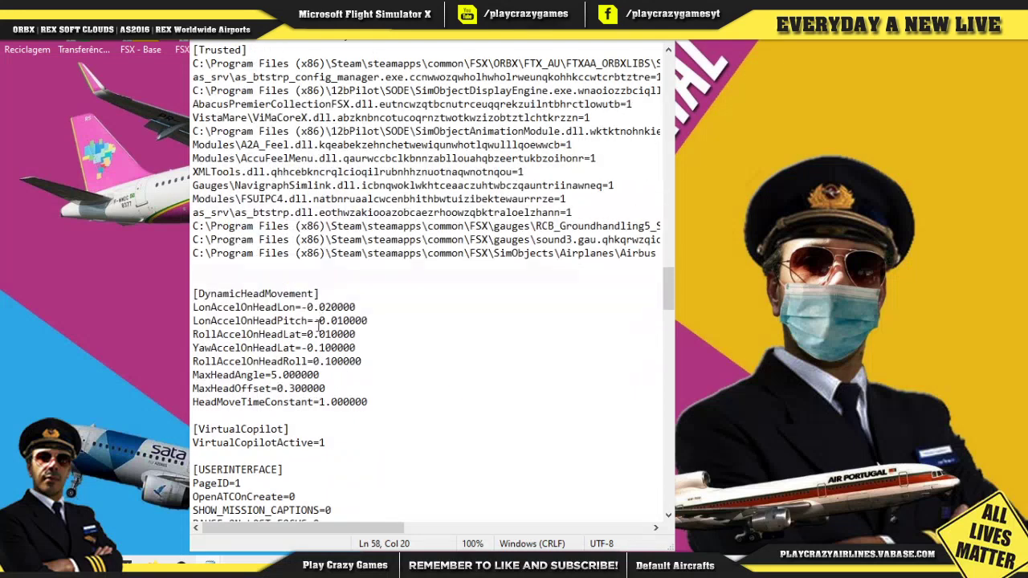
scroll(322, 320, down, 6)
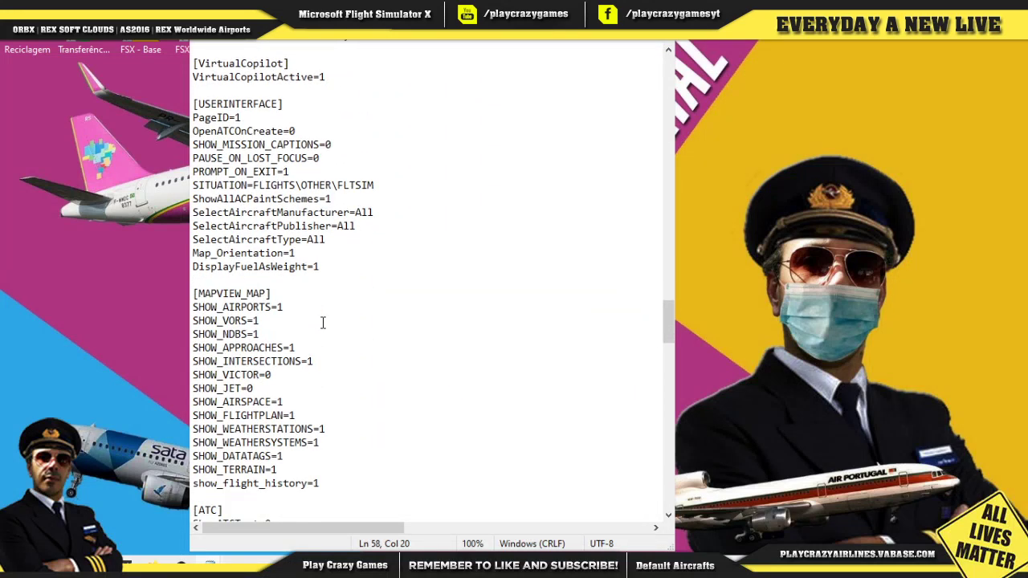
scroll(323, 322, down, 10)
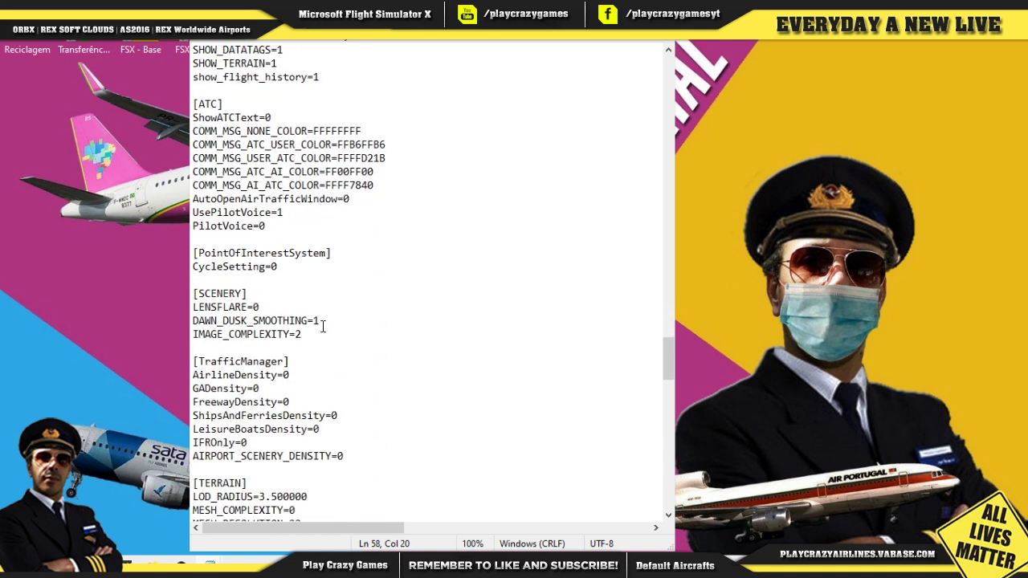
scroll(322, 327, down, 5)
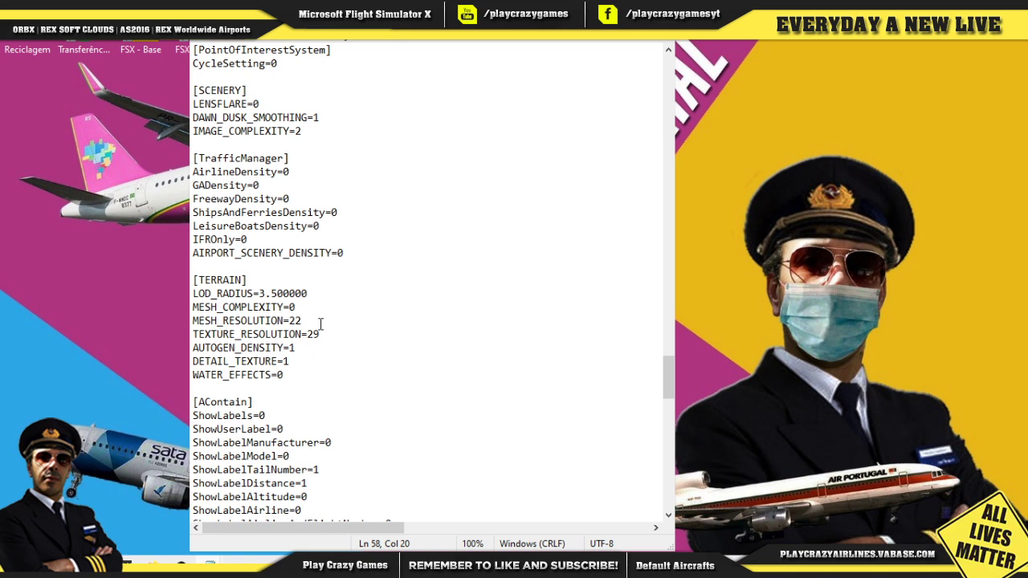
scroll(321, 324, down, 6)
scroll(320, 324, down, 10)
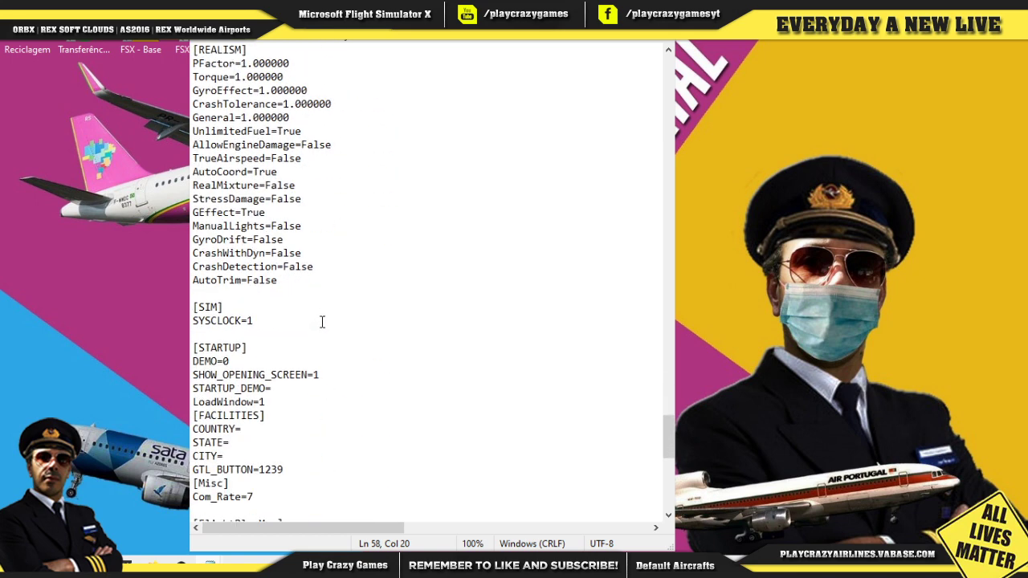
scroll(322, 322, down, 13)
scroll(322, 322, down, 1)
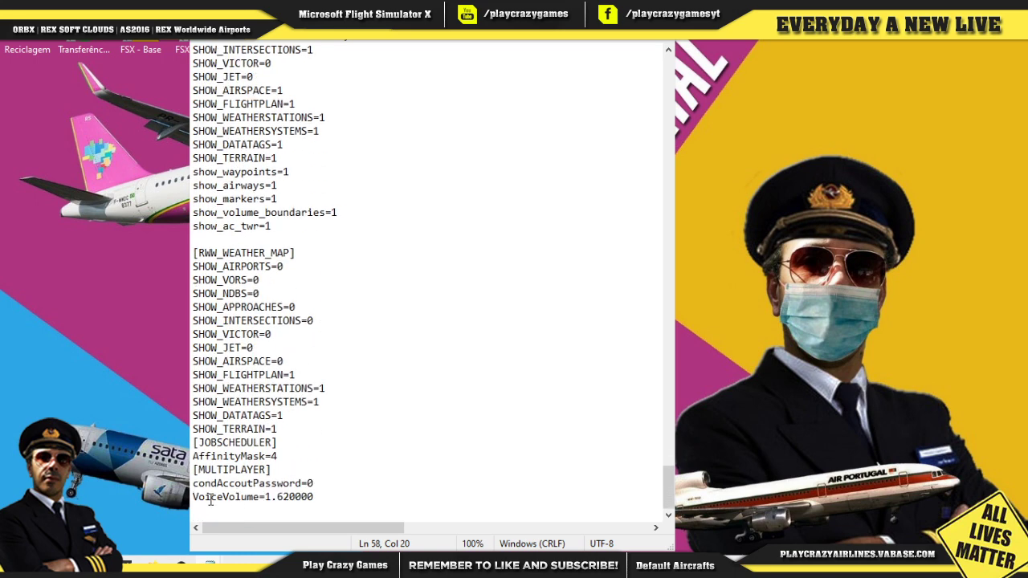
Step: Highlight the [JOBSCHEDULER] section with its AffinityMask line and close the configuration file
click(283, 431)
drag(192, 443, 281, 454)
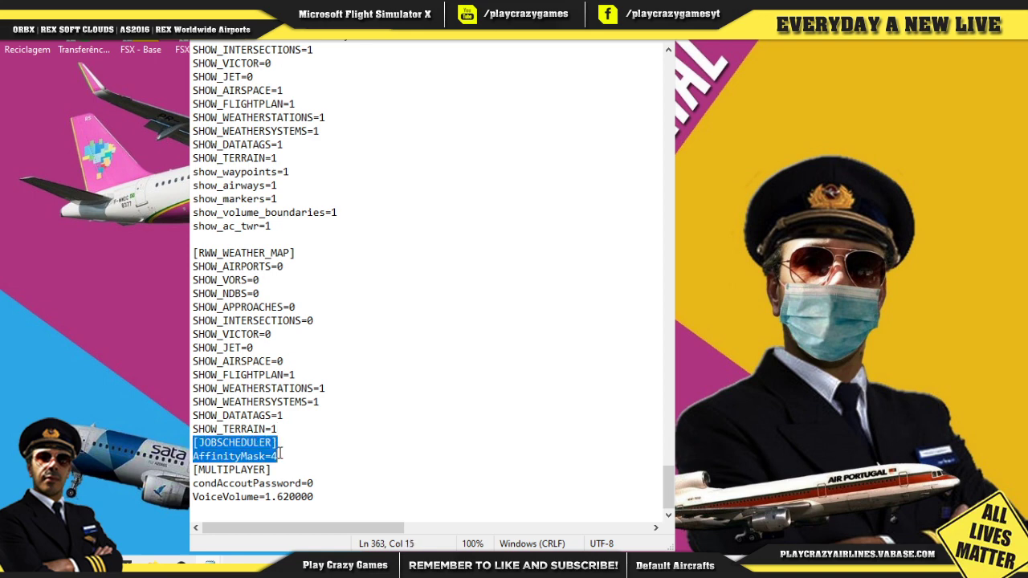
click(283, 456)
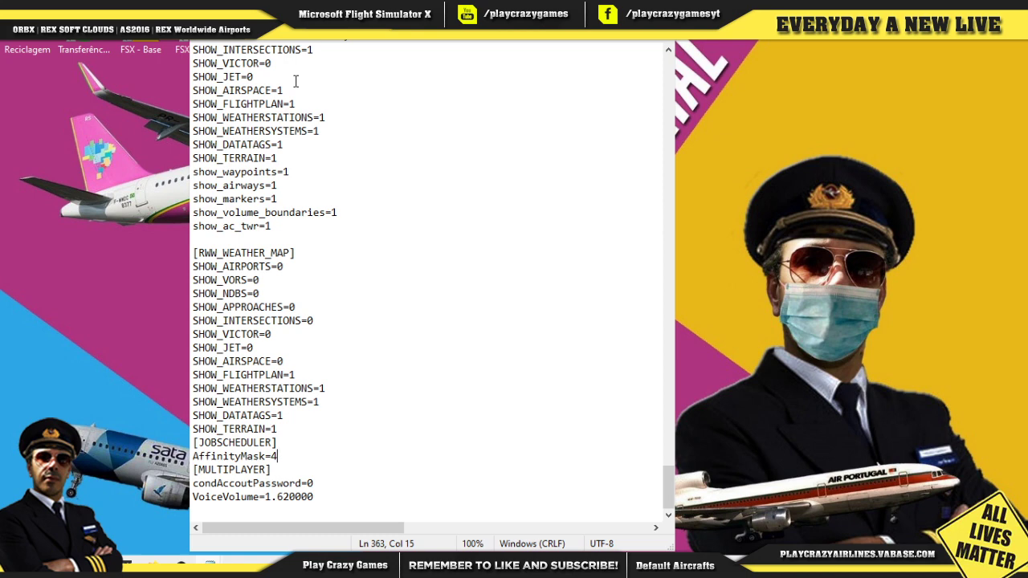
click(654, 29)
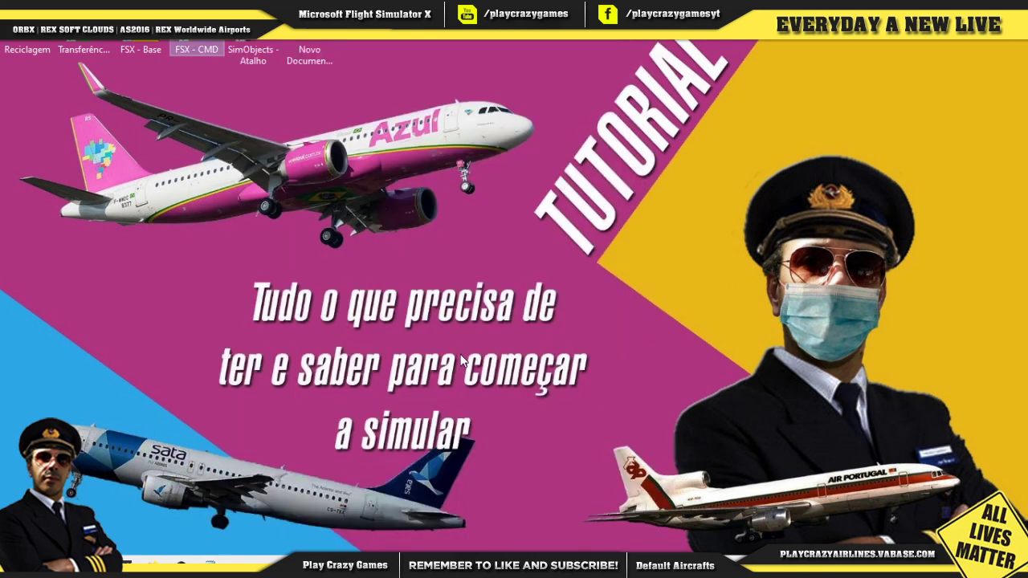
Step: Open the tutorial topic list and correct the last word of item 6 to "cenários"
click(204, 553)
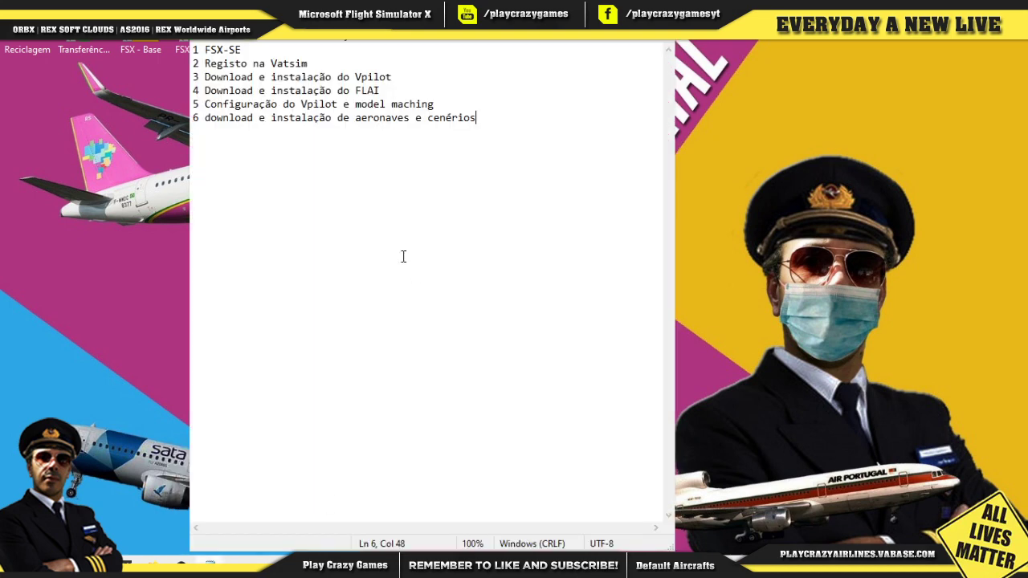
drag(445, 118, 453, 118)
text(á)
click(410, 105)
Step: Add "7 Ver onde estão as pastas do simulador" to the topic list and start an item 8
click(523, 125)
key(Return)
text(7 ve)
key(BackSpace)
text(Ver onde estão as )
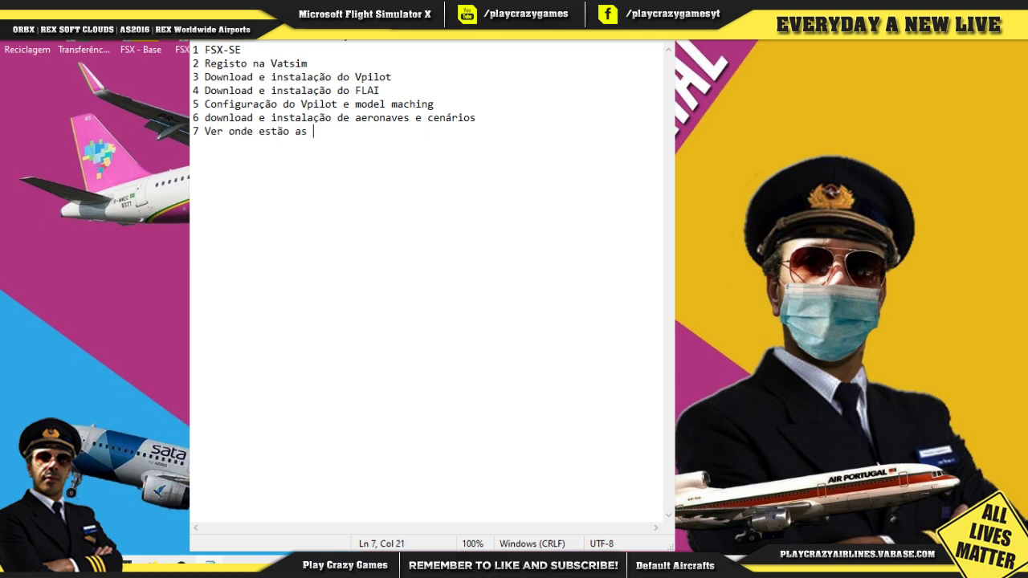
text(pastas do simulador)
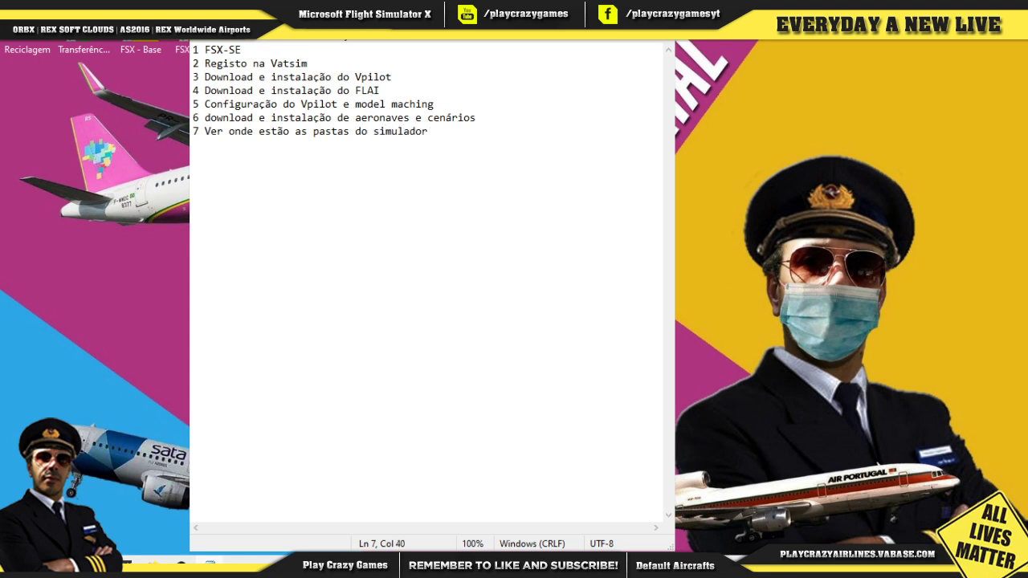
key(Return)
text(8)
Step: Switch to Firefox and search the web for "fsrealwx lite"
key(super+d)
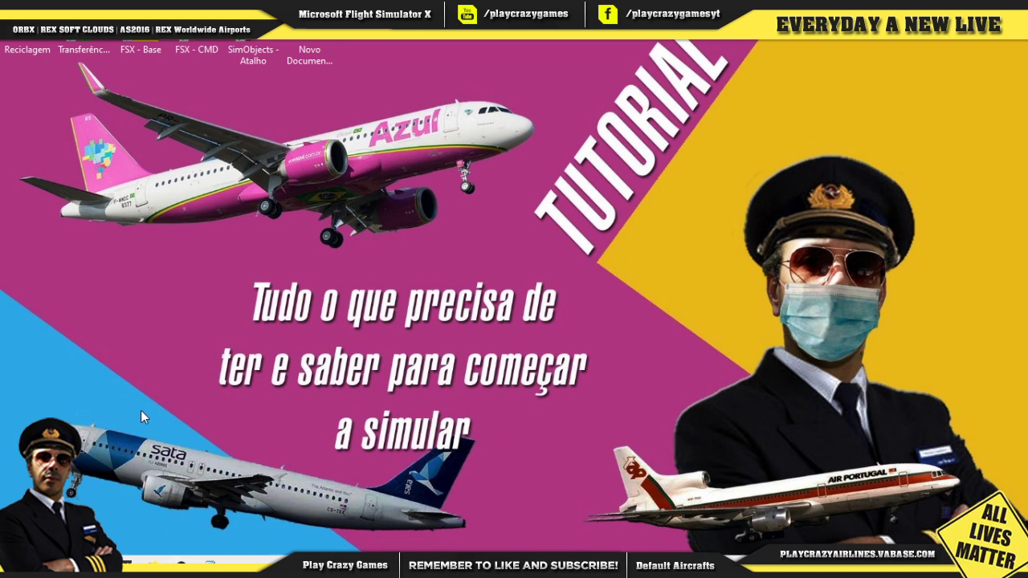
mouse_move(149, 569)
click(153, 498)
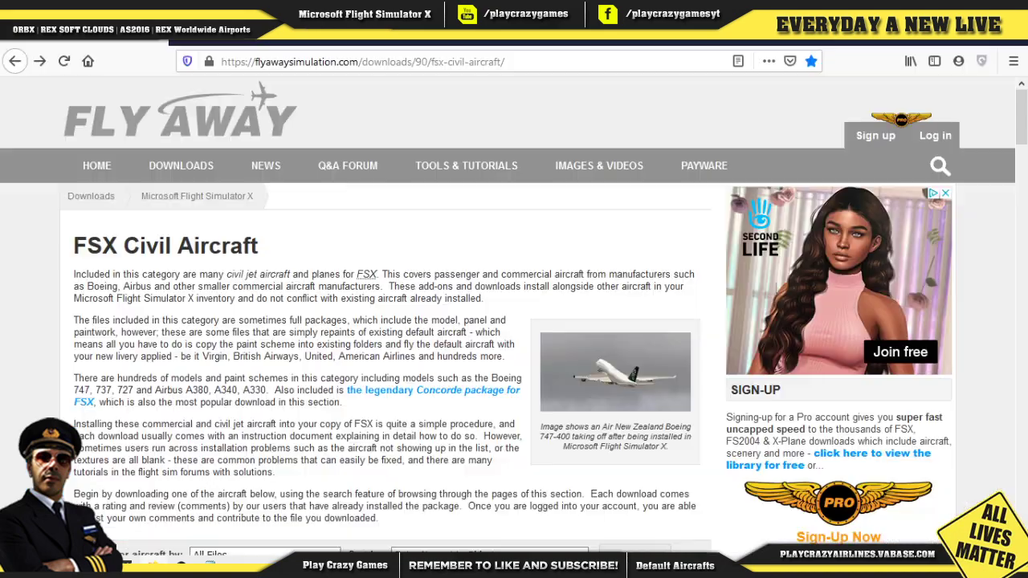
click(281, 56)
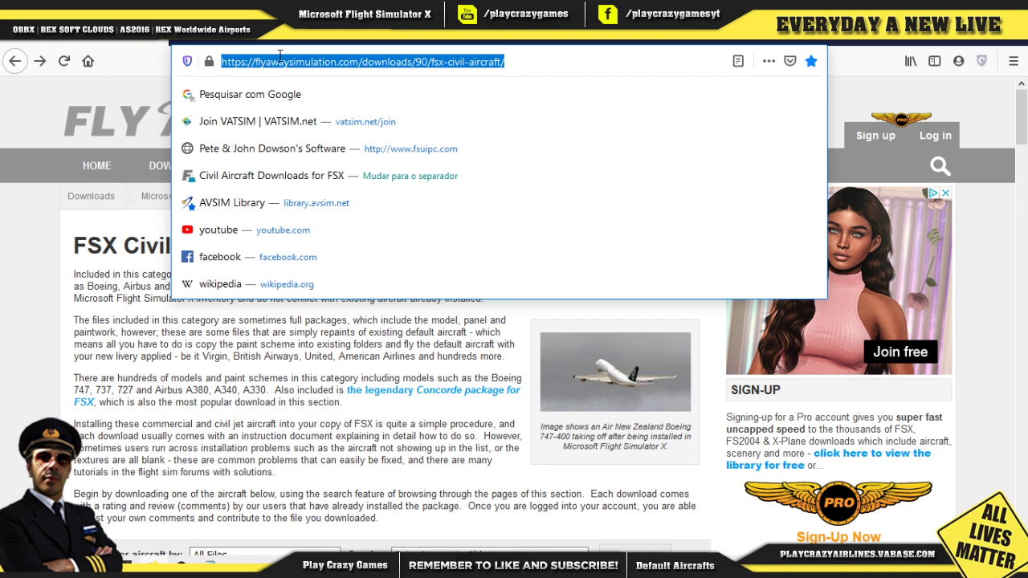
click(8, 376)
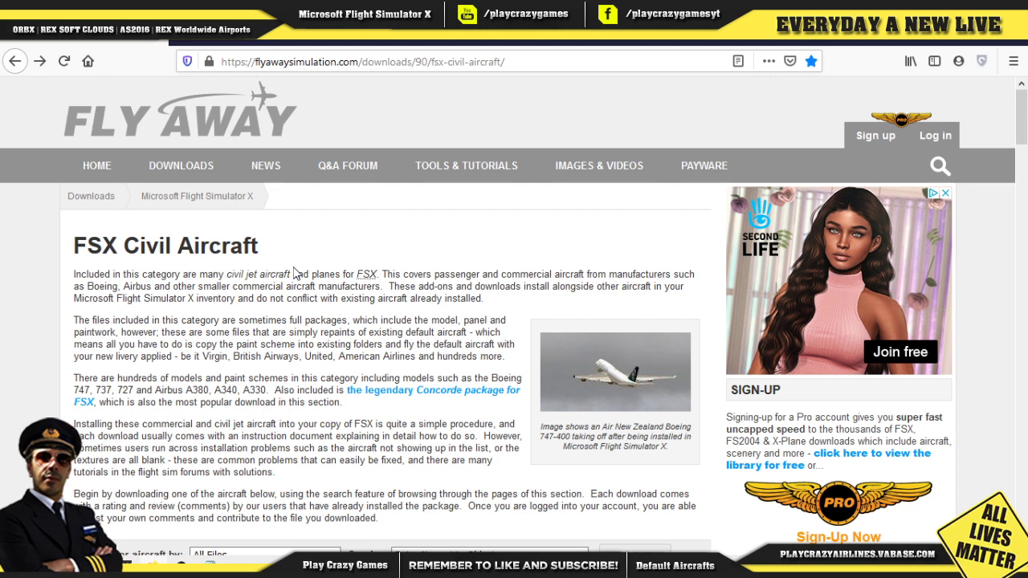
click(306, 63)
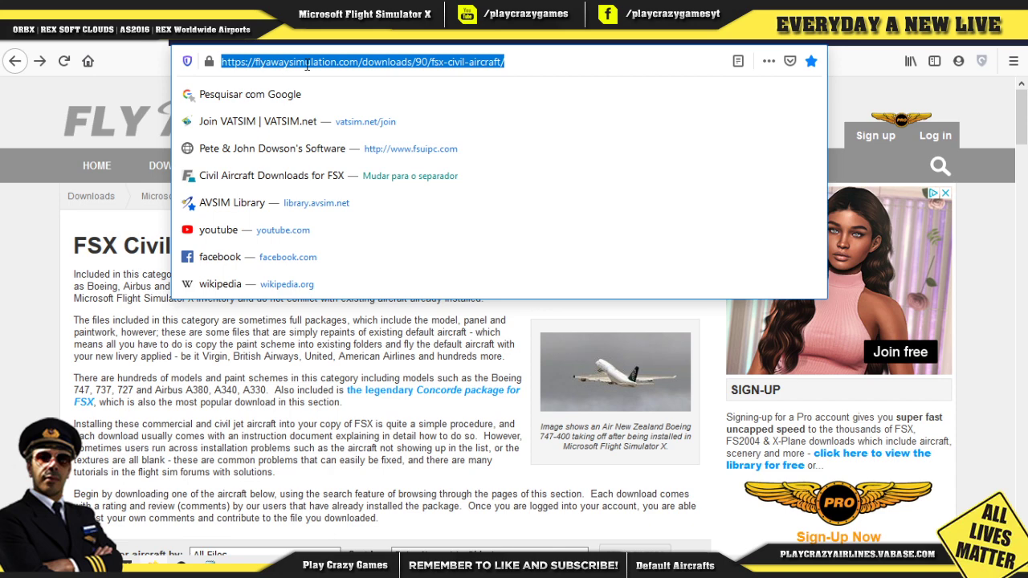
text(fsrea)
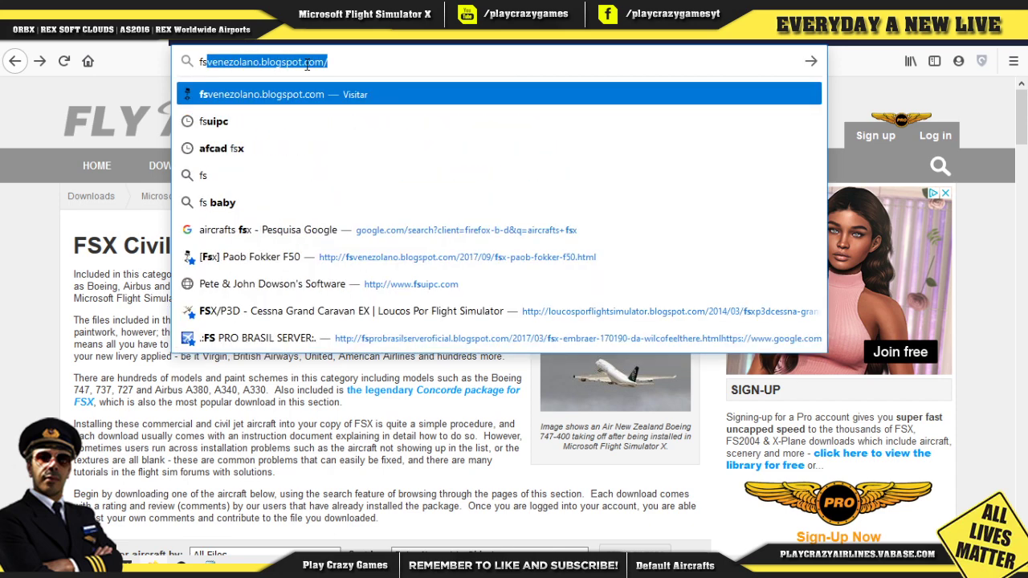
text(l)
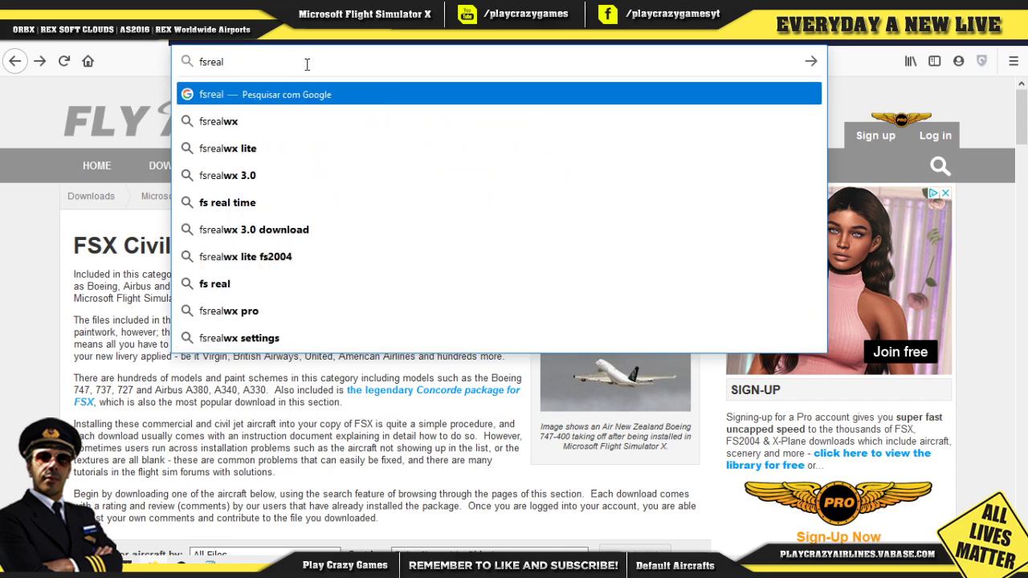
click(218, 144)
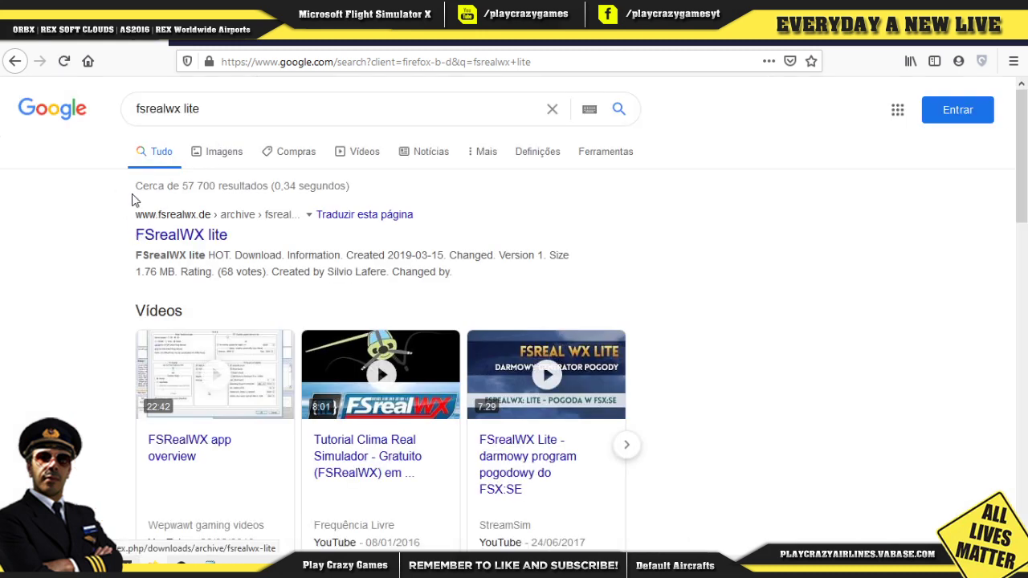
Step: Open the FSrealWX lite download page from the fsrealwx.de search result and accept its cookies
drag(129, 249, 237, 239)
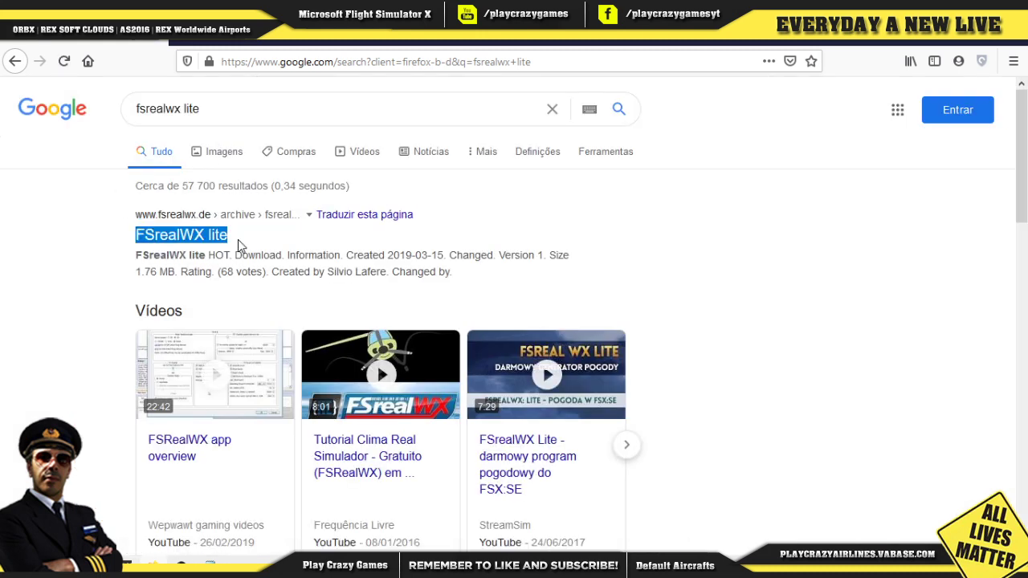
click(212, 258)
click(181, 235)
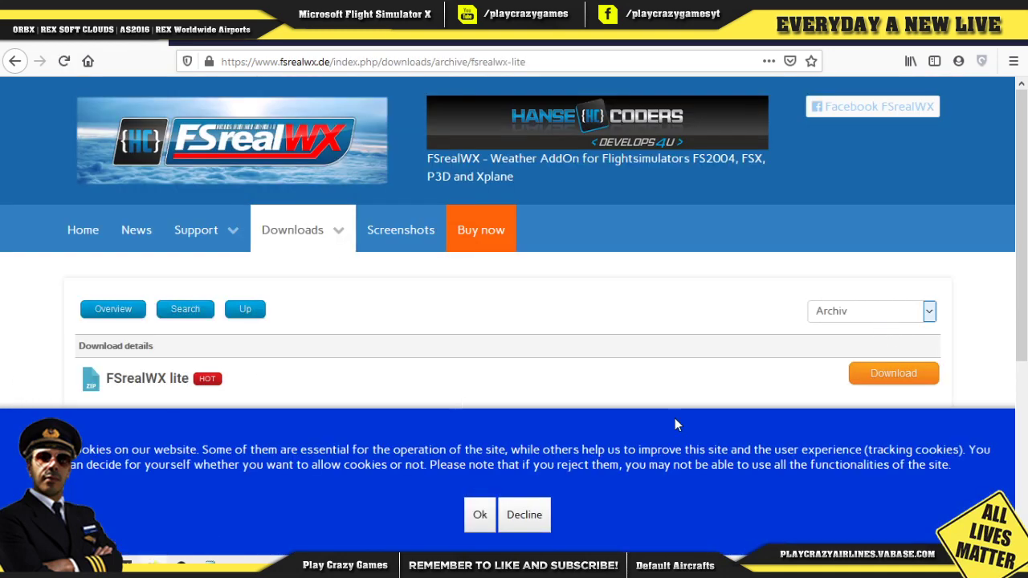
click(481, 515)
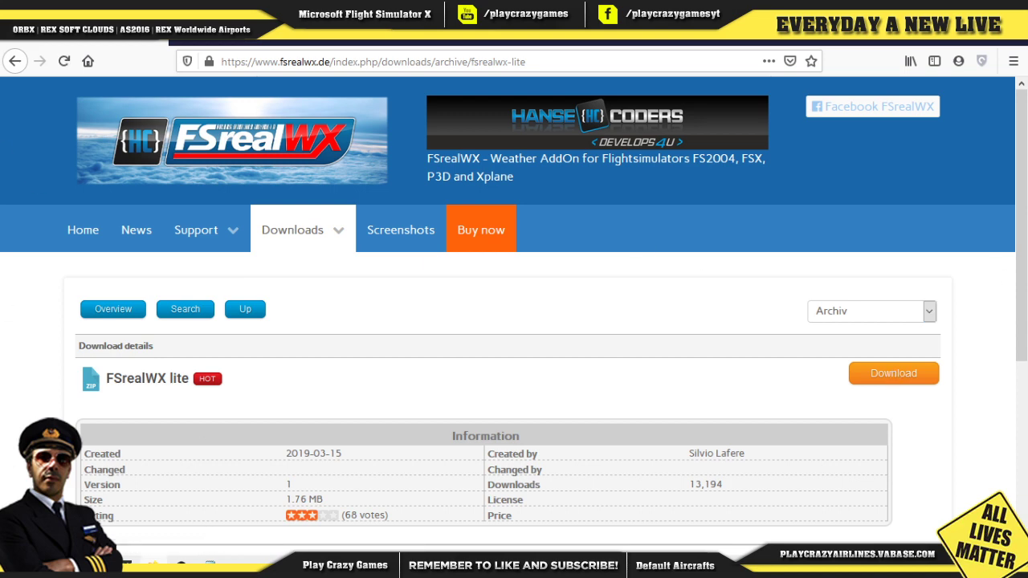
Step: Launch the installed FSrealWX lite program
key(super+d)
key(super)
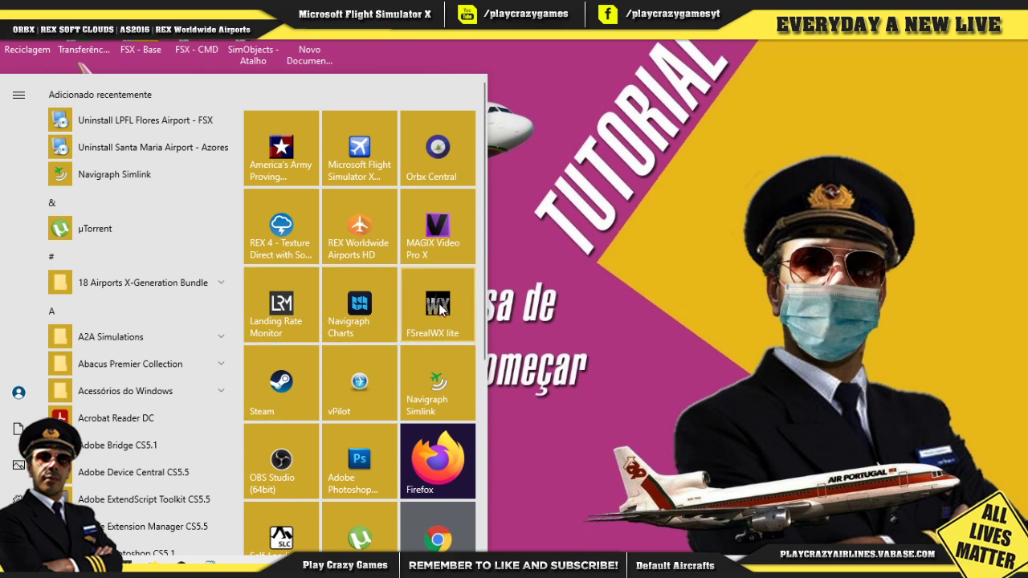
click(439, 310)
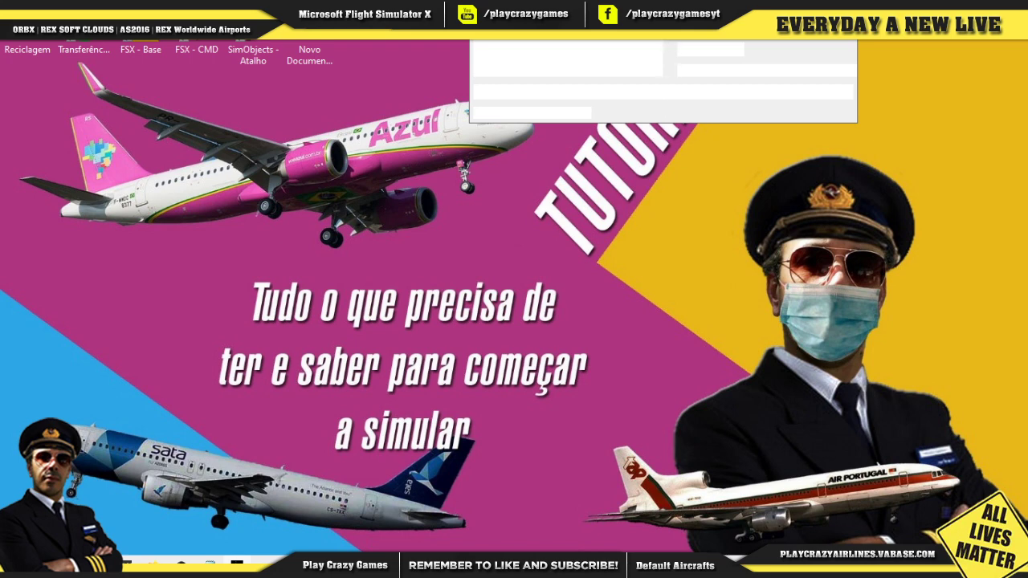
Step: End the FS Weather Add-On task in Task Manager and close Task Manager
mouse_move(258, 562)
right_click(555, 558)
click(596, 494)
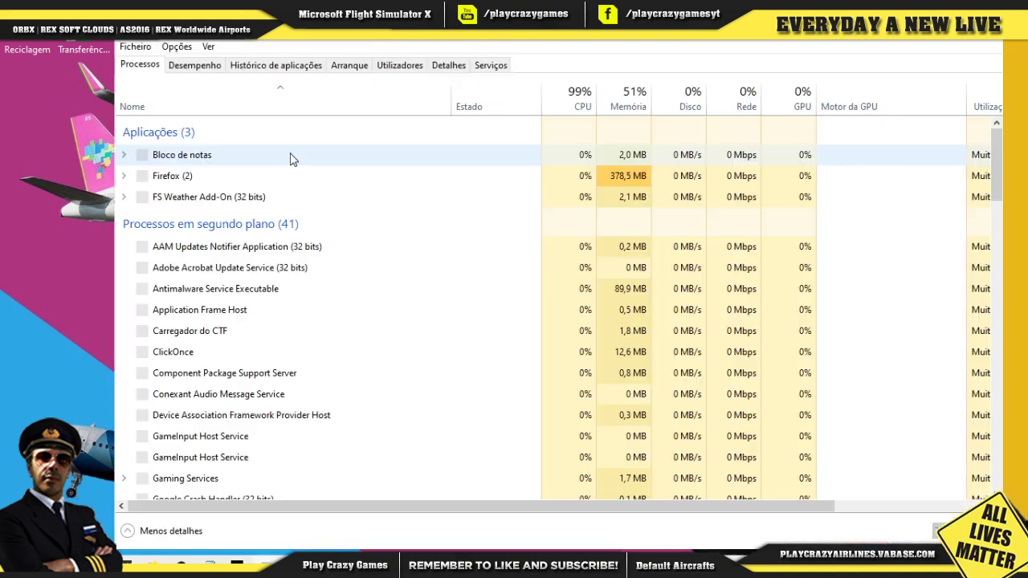
right_click(230, 196)
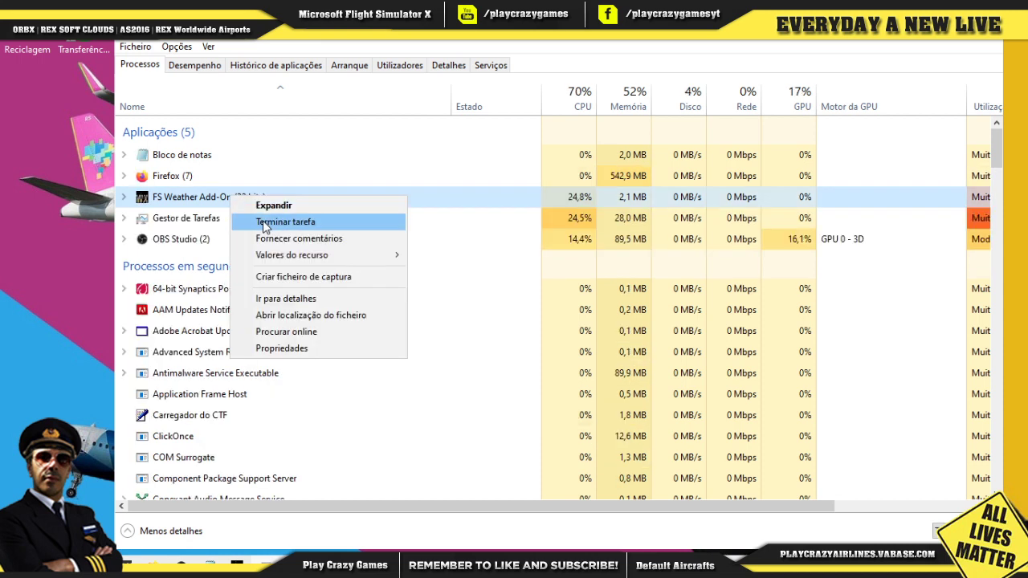
click(265, 223)
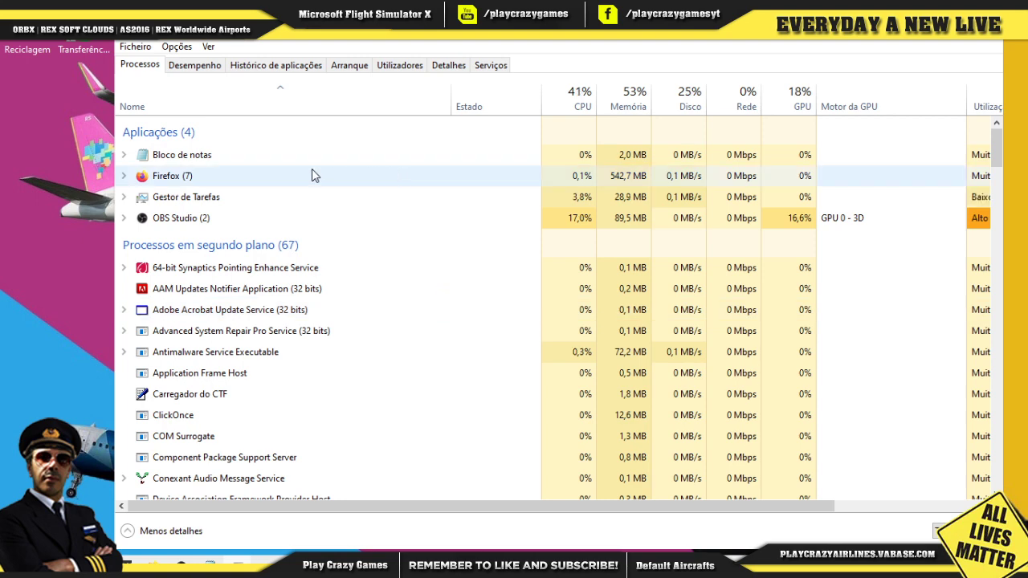
key(alt+F4)
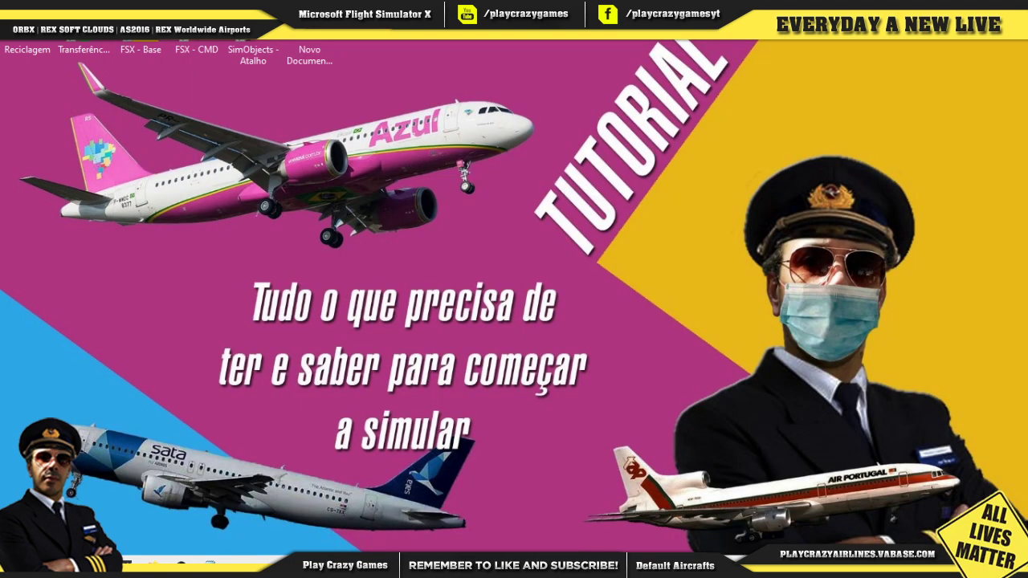
Step: Find the Control Panel by searching Windows for "PAINEL" and open its list of programs to uninstall
key(super+s)
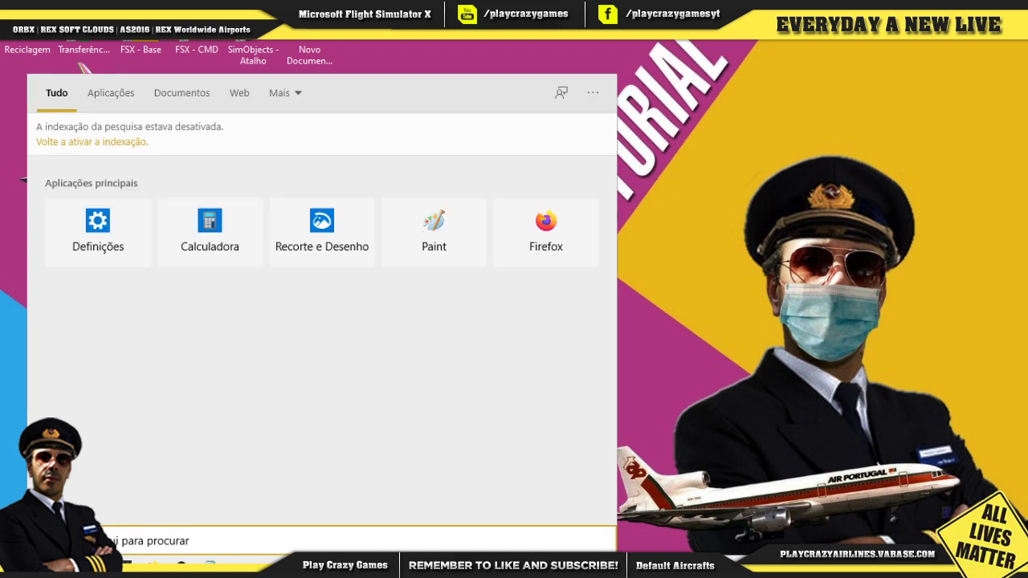
text(pINEL)
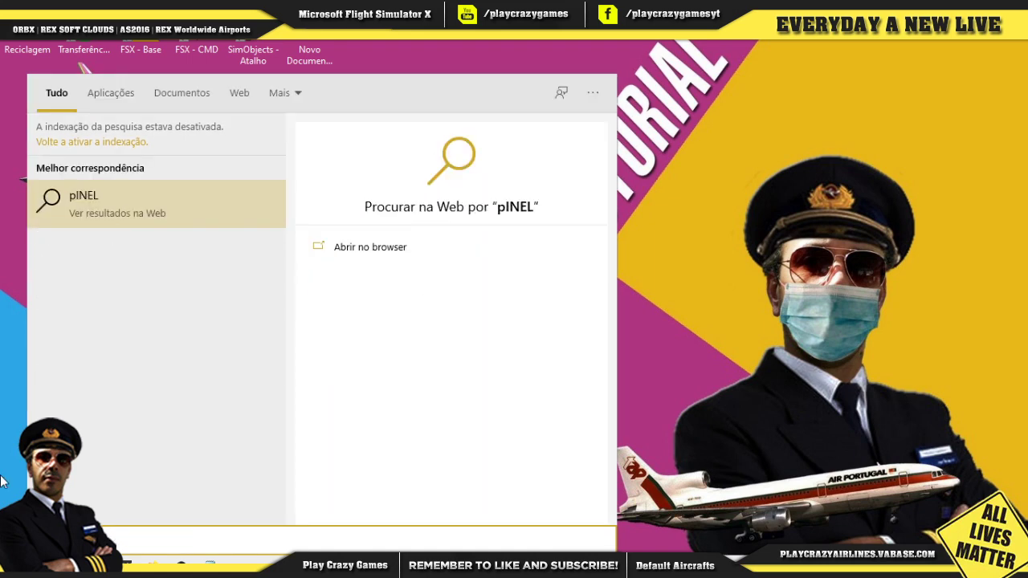
key(BackSpace)
key(BackSpace)
key(BackSpace)
key(BackSpace)
key(BackSpace)
text(PAINEL)
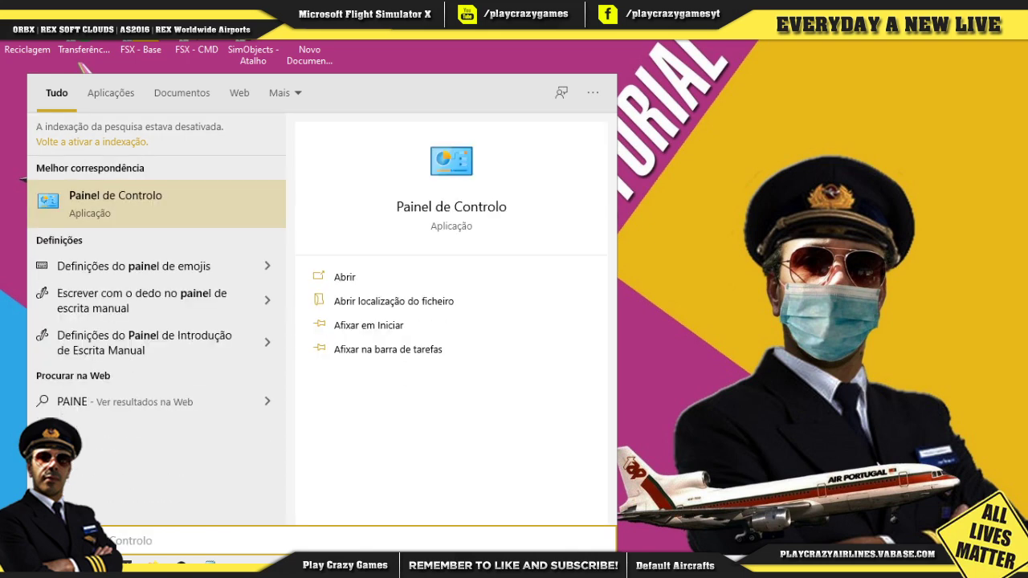
click(139, 195)
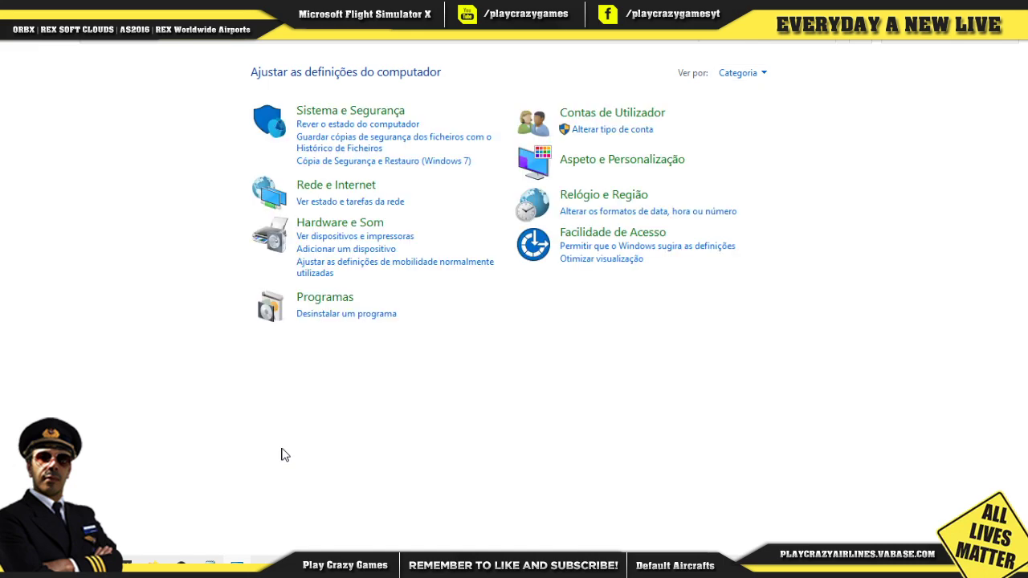
click(372, 315)
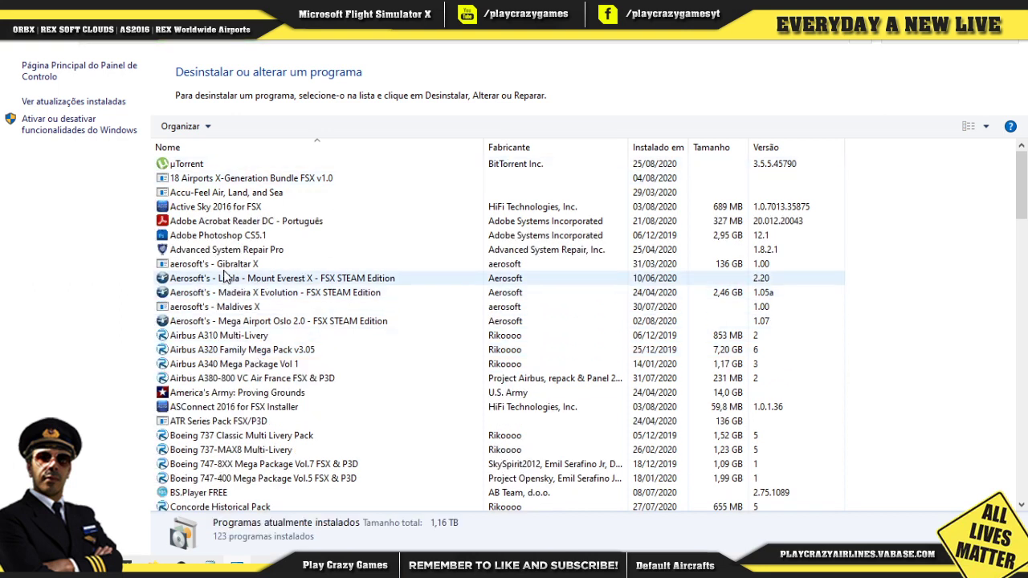
Step: Uninstall FSrealWX lite version 1.07.1522 with all of its components
scroll(240, 306, down, 2)
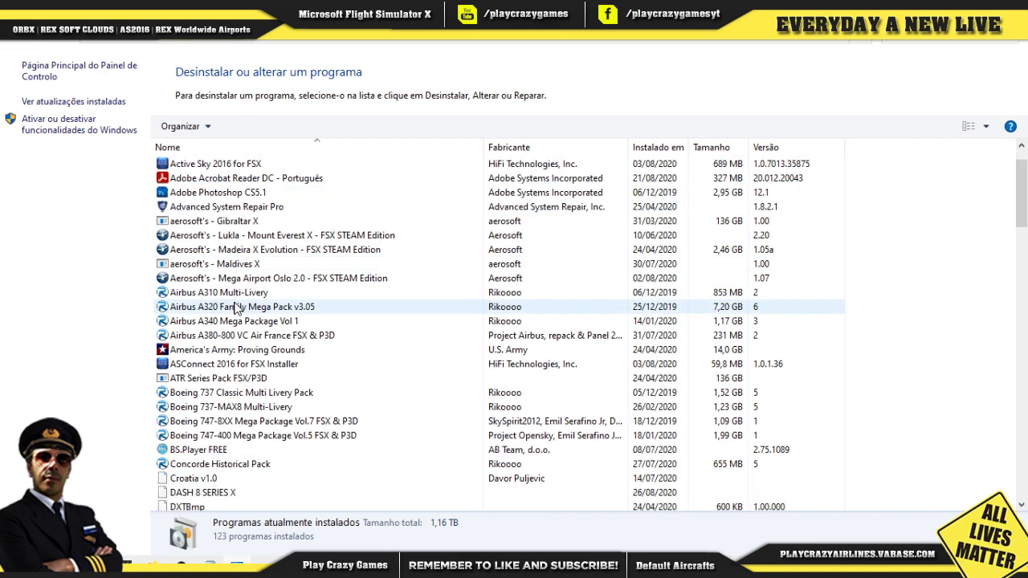
scroll(251, 343, down, 1)
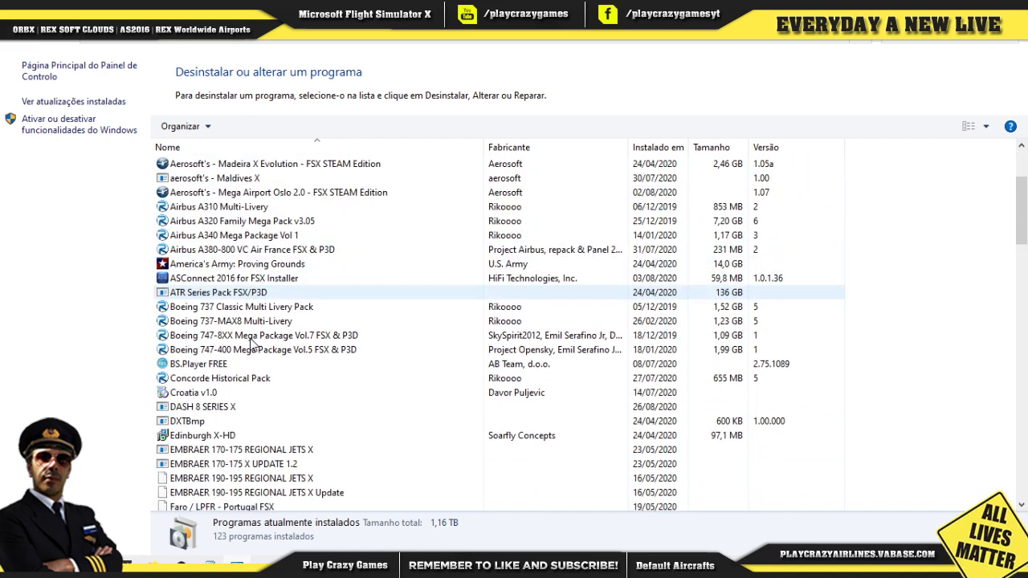
scroll(252, 342, down, 4)
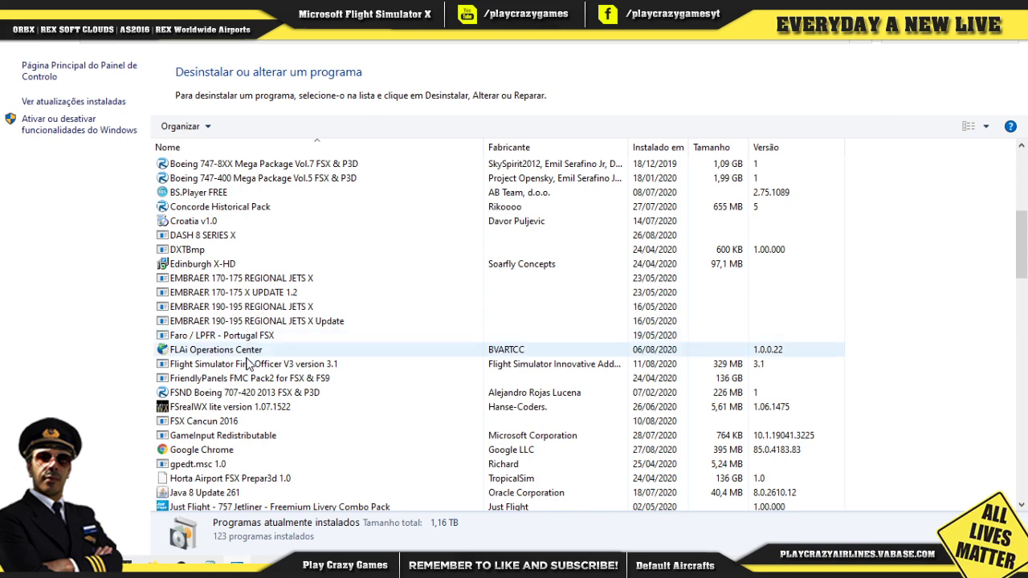
scroll(222, 434, down, 1)
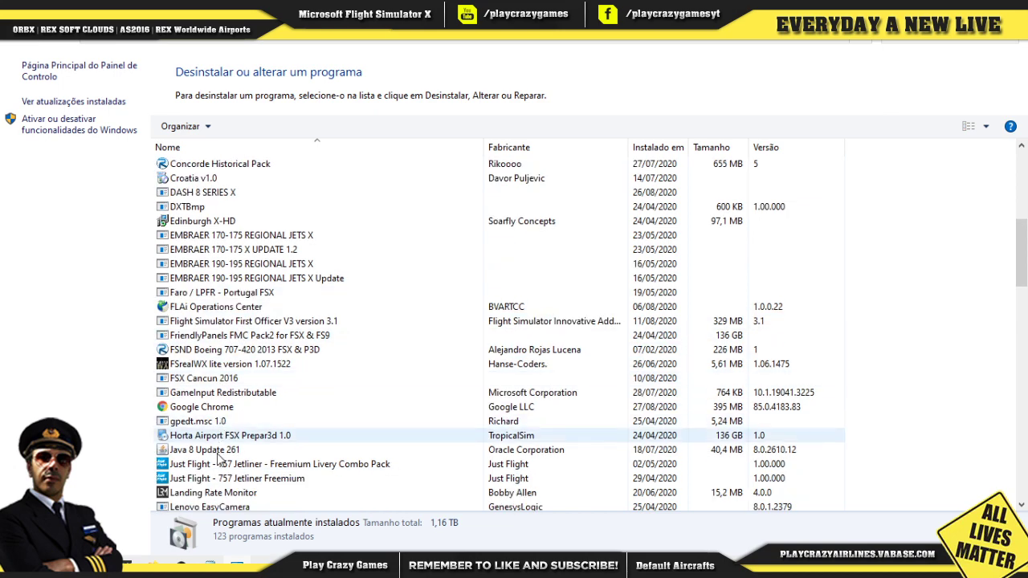
scroll(221, 446, down, 1)
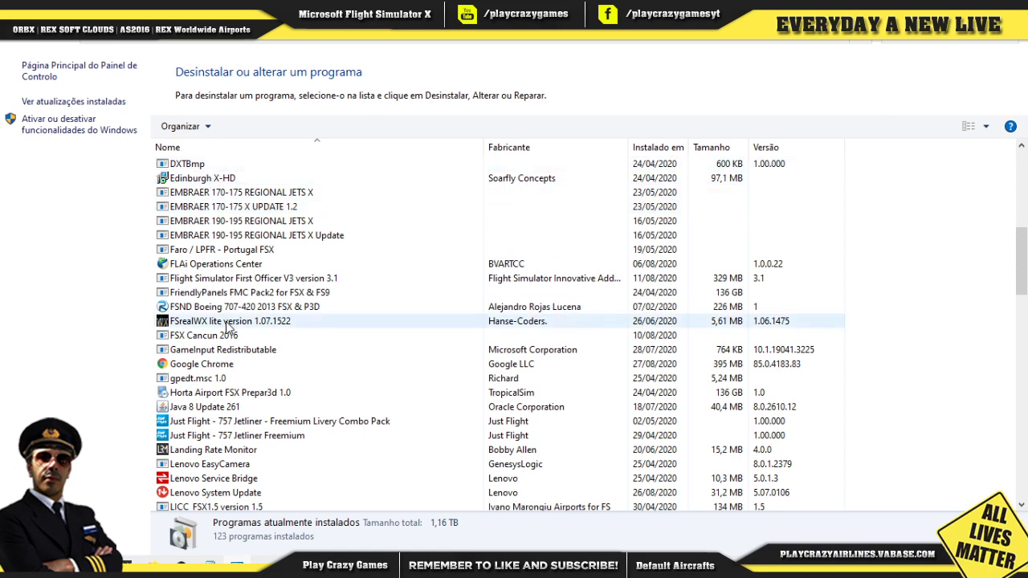
scroll(228, 324, down, 2)
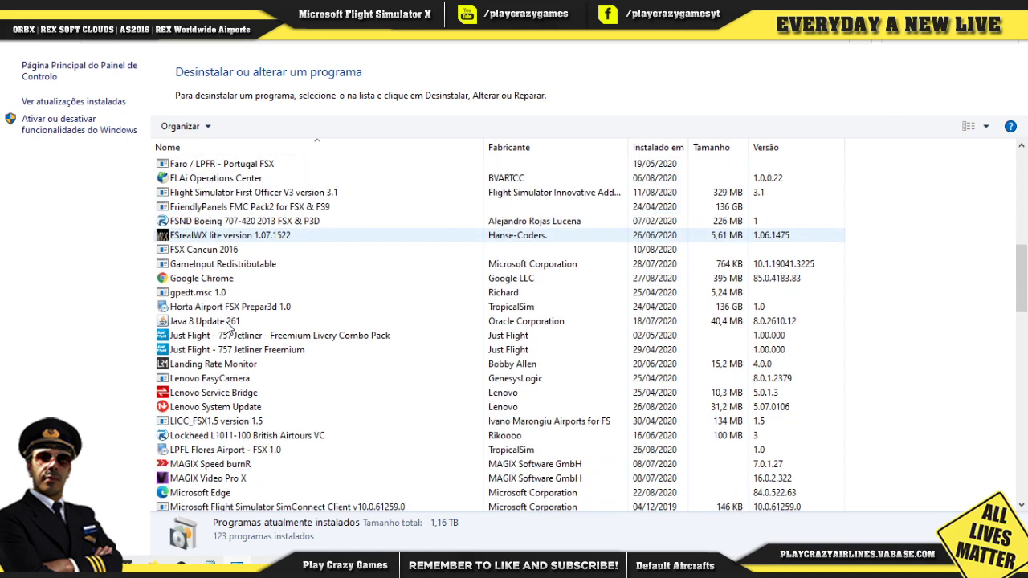
scroll(228, 324, down, 1)
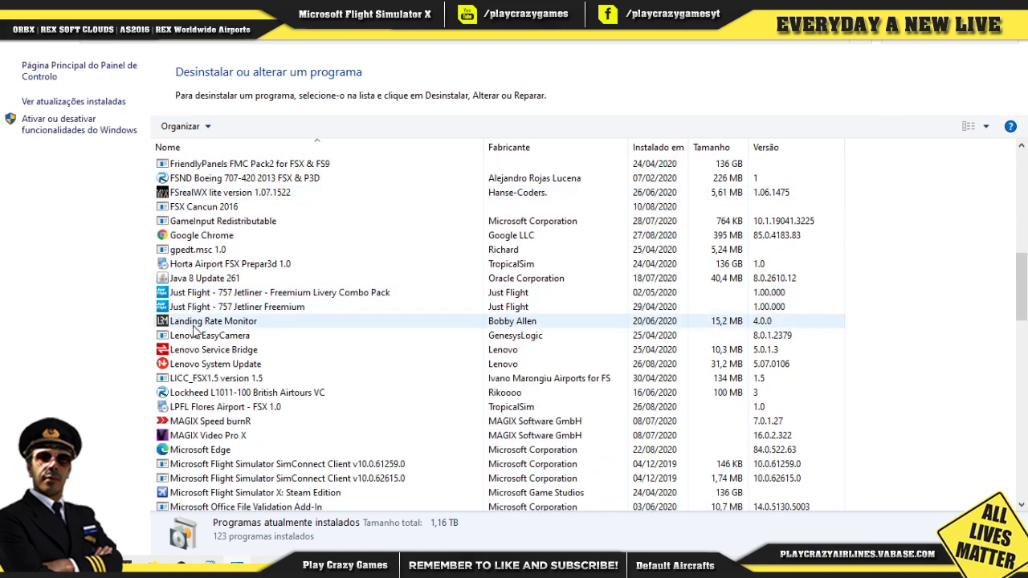
scroll(200, 326, up, 2)
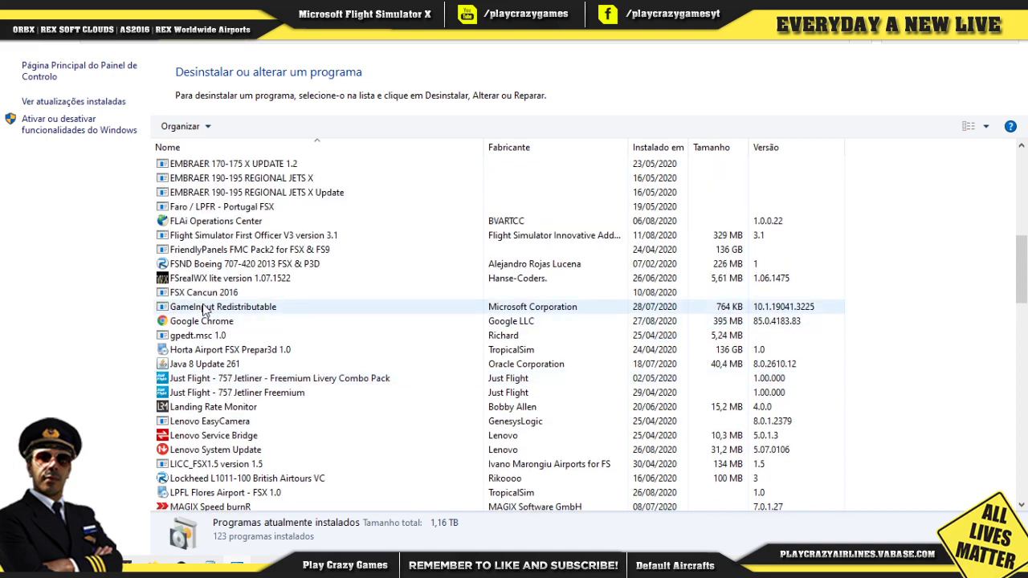
right_click(202, 278)
click(608, 329)
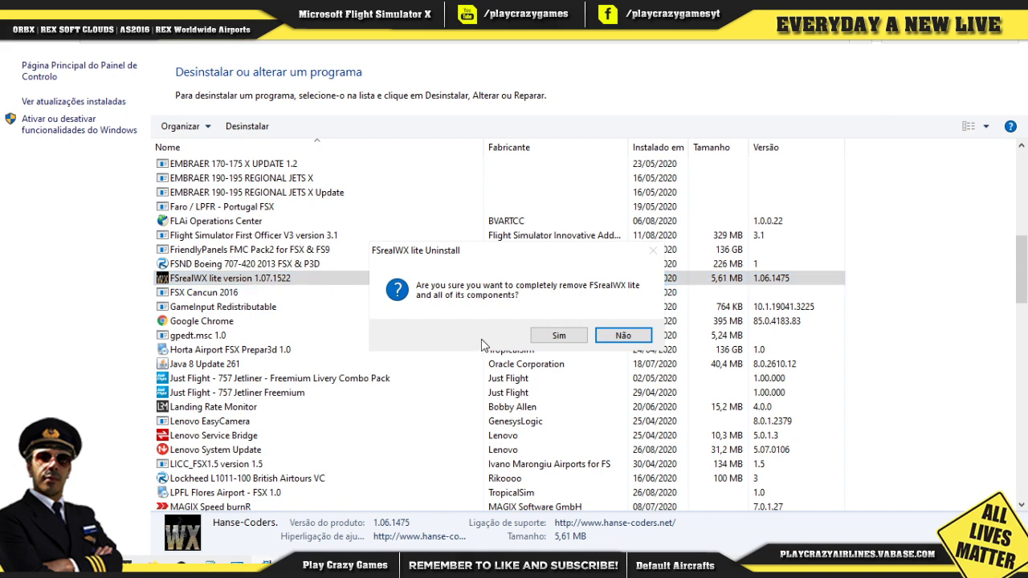
click(554, 335)
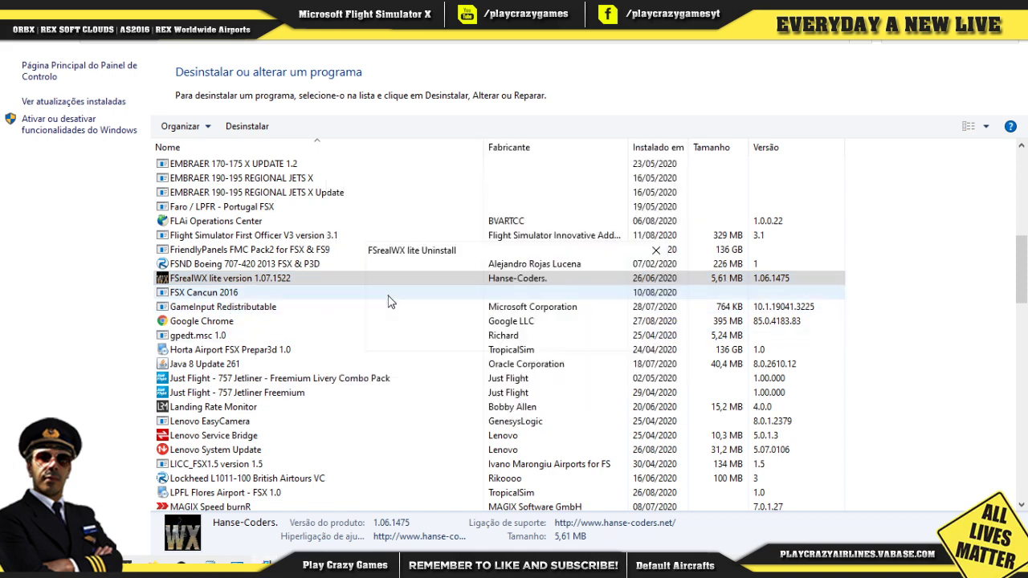
click(642, 339)
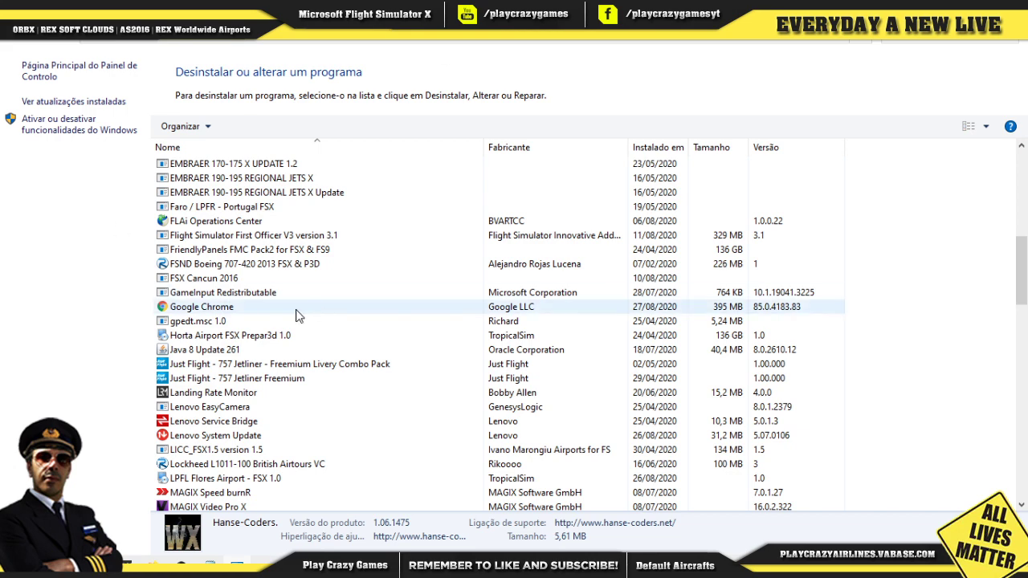
Step: Return to the FSrealWX lite download page in Firefox
key(super+d)
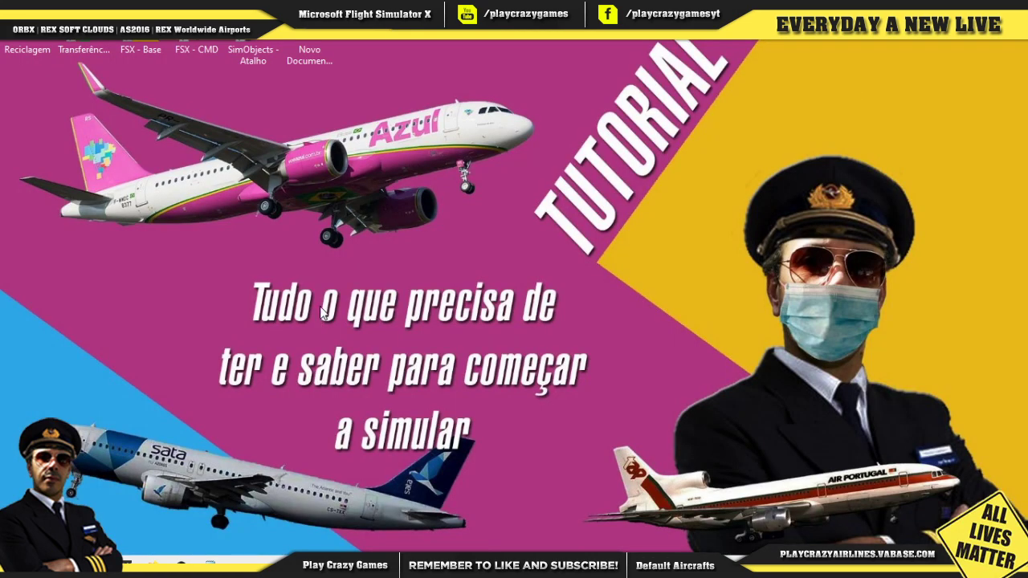
mouse_move(133, 559)
click(169, 494)
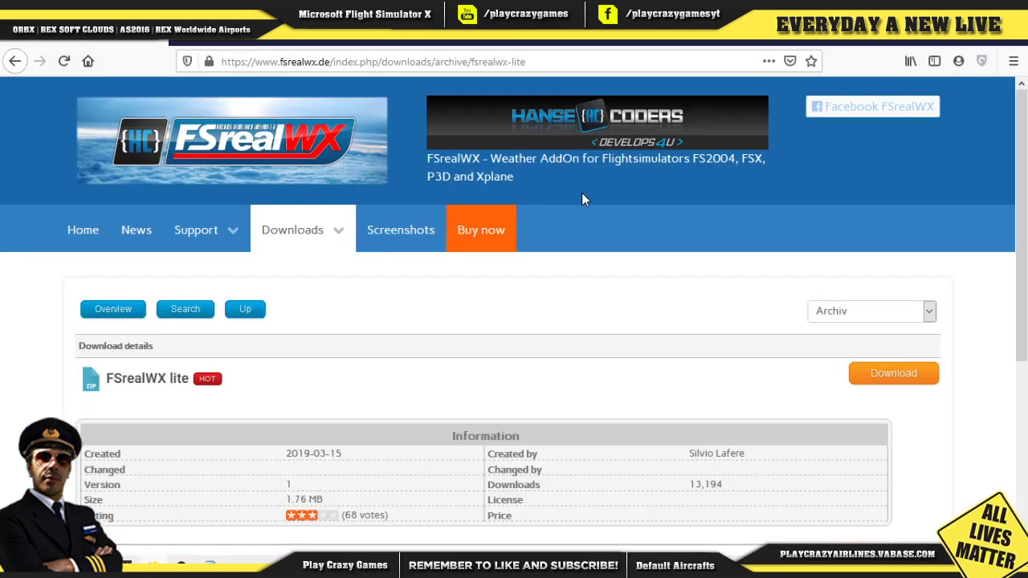
Step: Download the FSrealWX lite archive fsrealwx_lite_setup.zip and save the file to disk
click(906, 378)
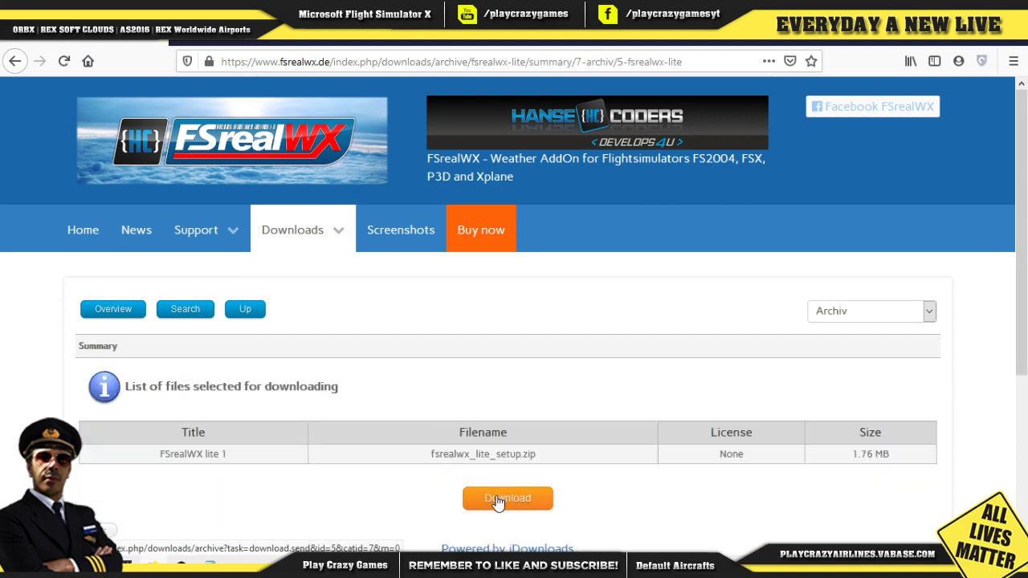
click(497, 501)
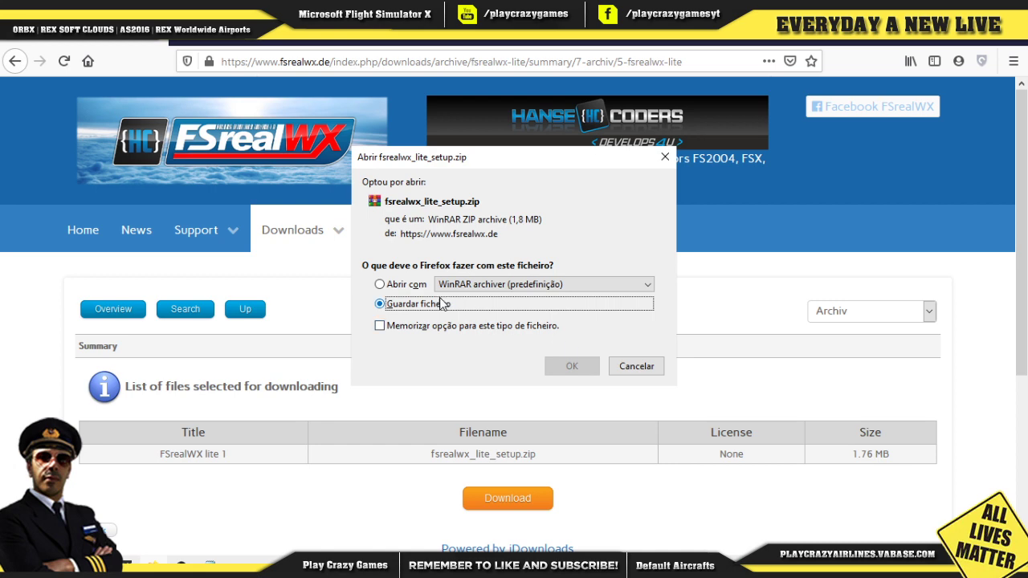
click(569, 366)
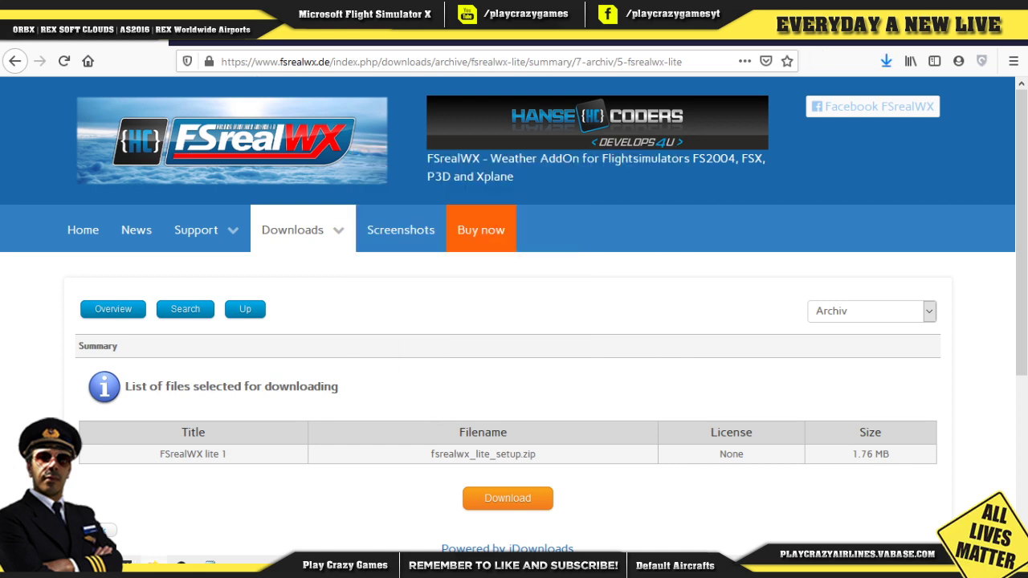
Step: Extract the fsrealwx_lite_setup archive in the Transferências folder into its own subfolder and open that folder
key(super+d)
double_click(83, 44)
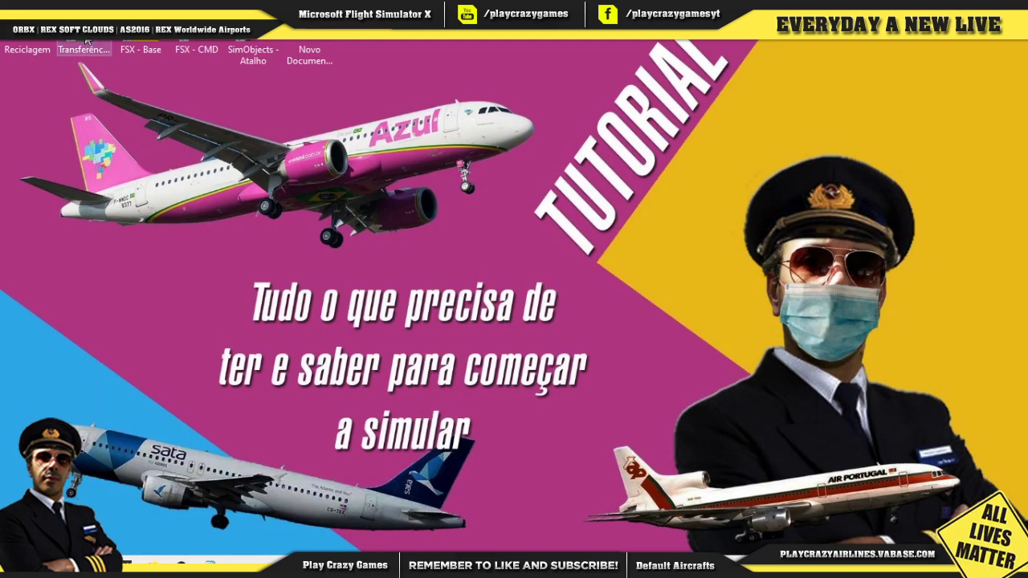
click(771, 225)
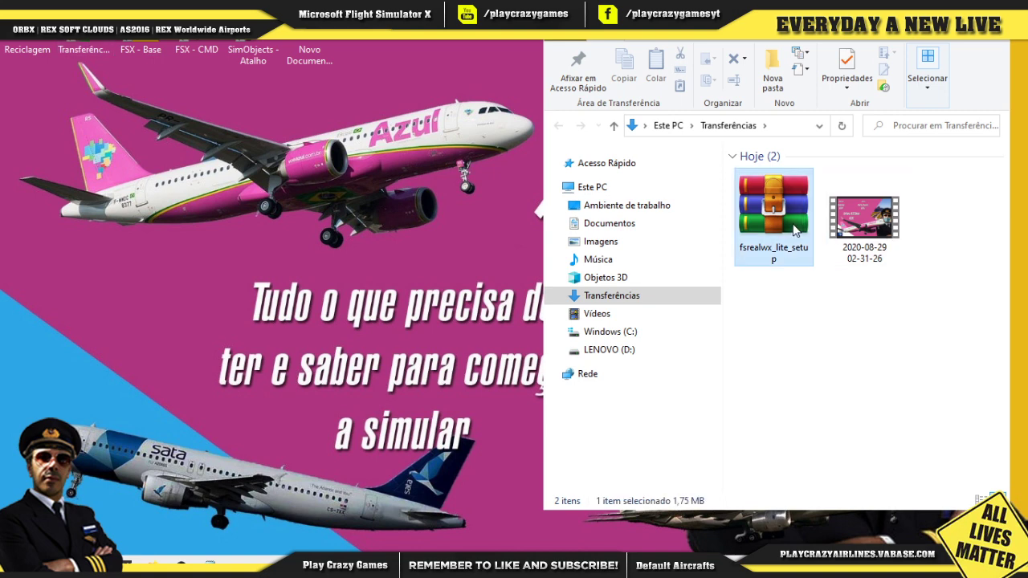
right_click(771, 225)
click(851, 294)
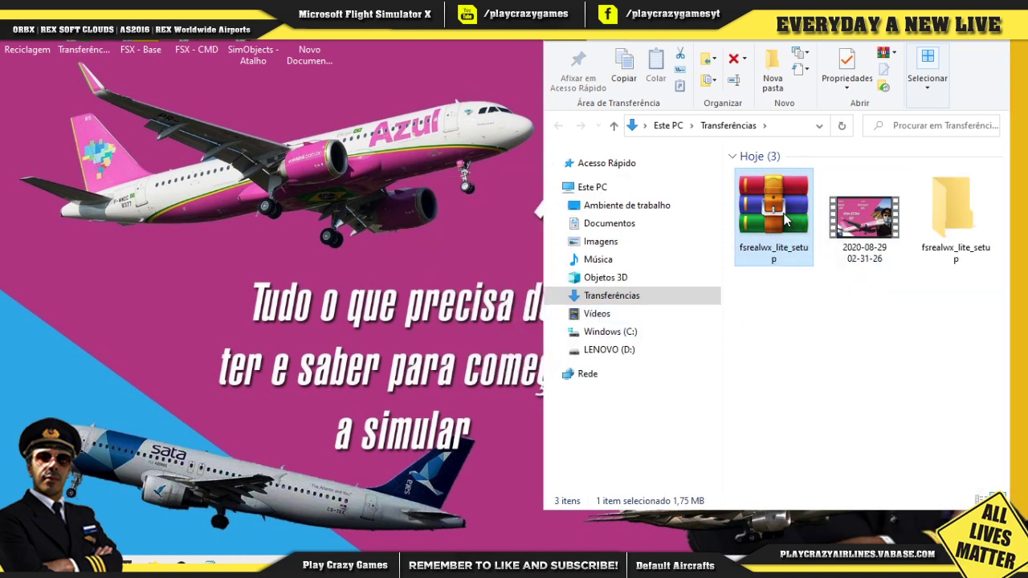
double_click(964, 217)
double_click(791, 173)
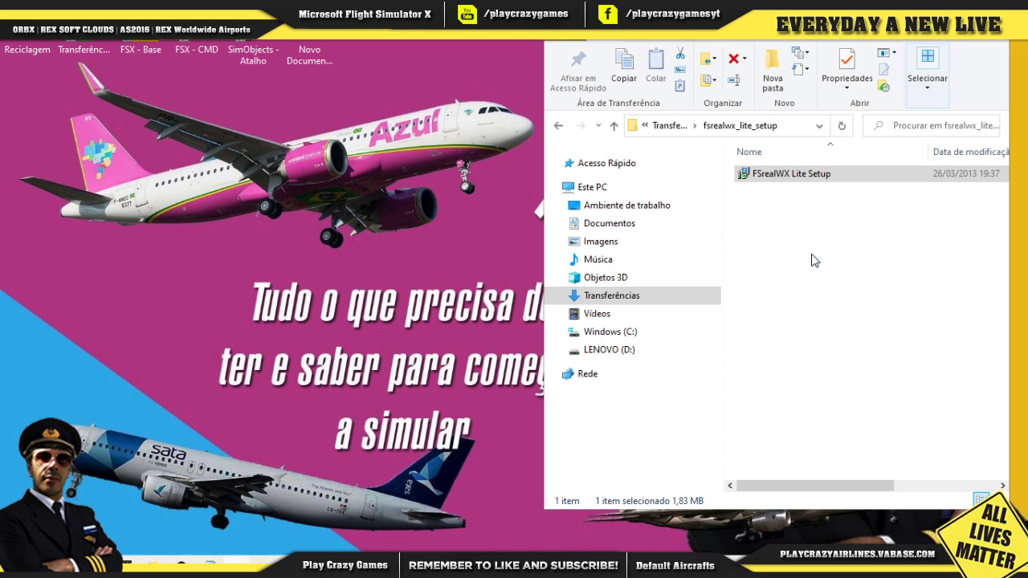
click(663, 406)
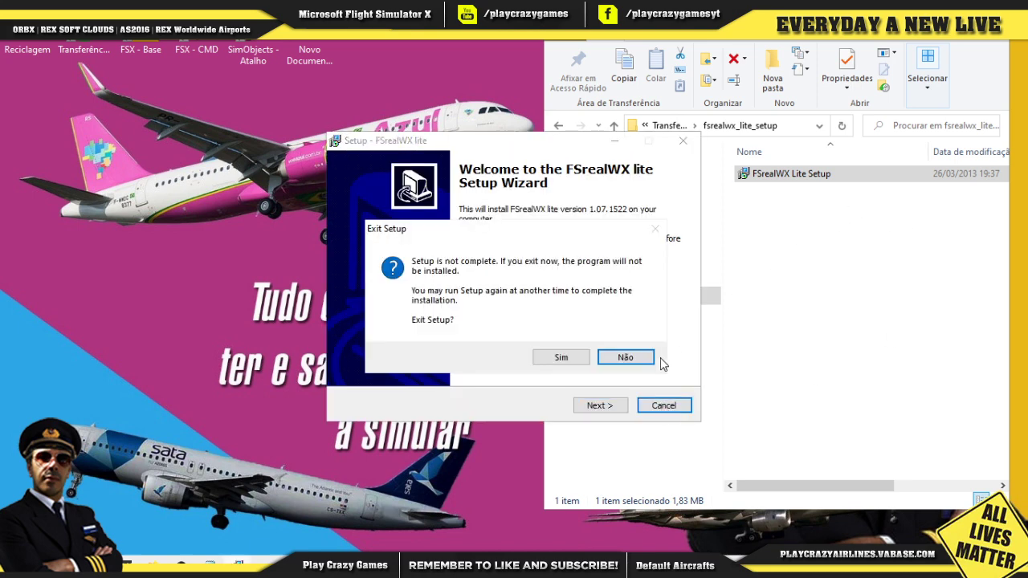
click(561, 357)
Step: Run FSrealWX Lite Setup as administrator and install it into the existing C:\Program Files (x86)\FSrealWX folder, finishing without viewing the changelog
double_click(784, 174)
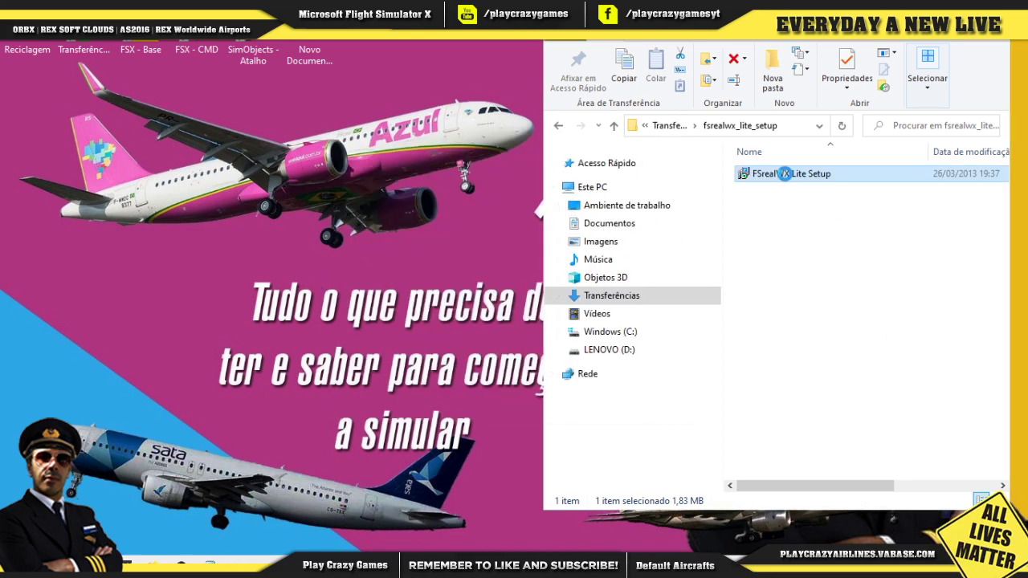
right_click(784, 173)
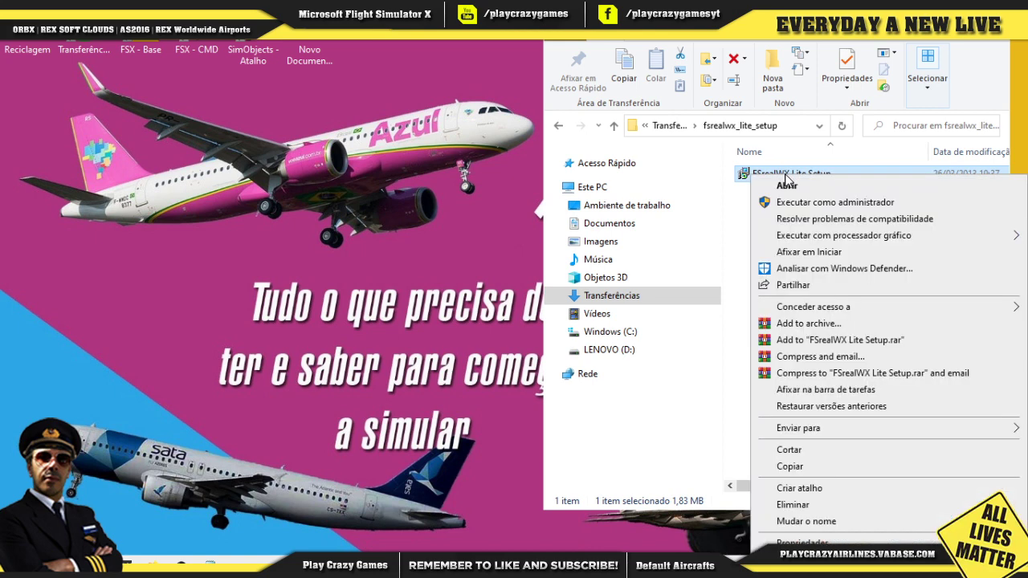
click(789, 202)
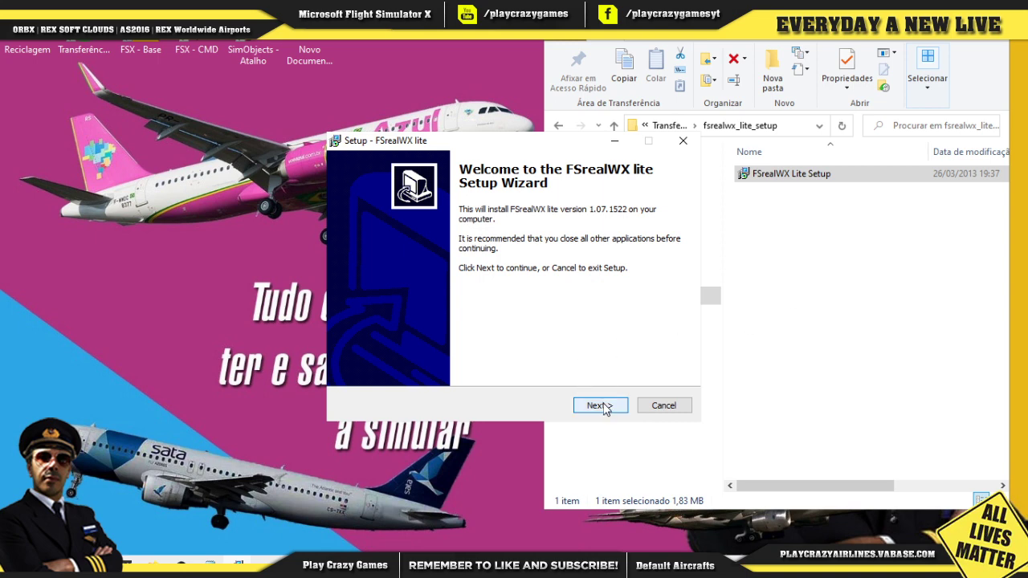
click(600, 405)
click(601, 406)
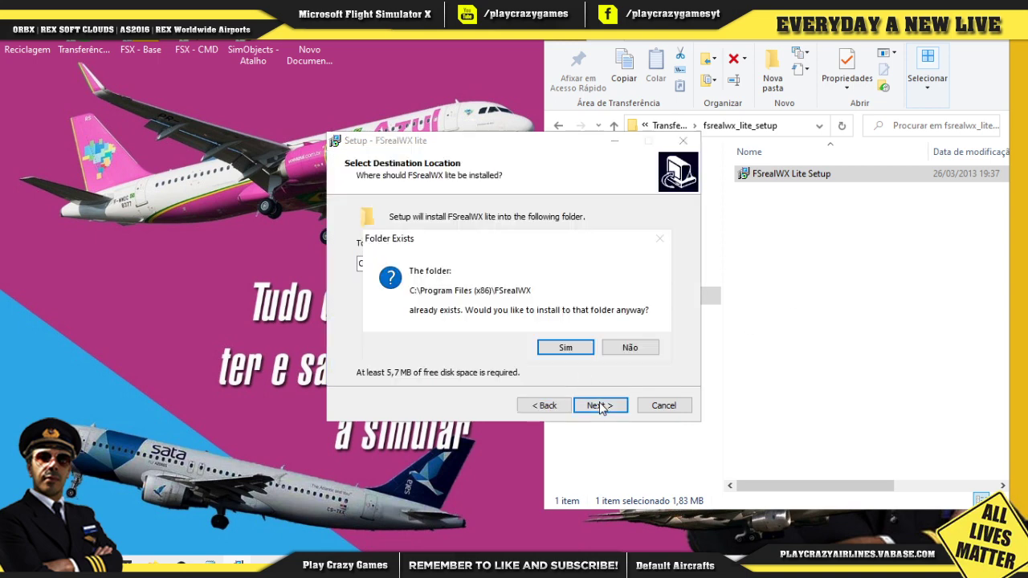
click(566, 347)
click(599, 406)
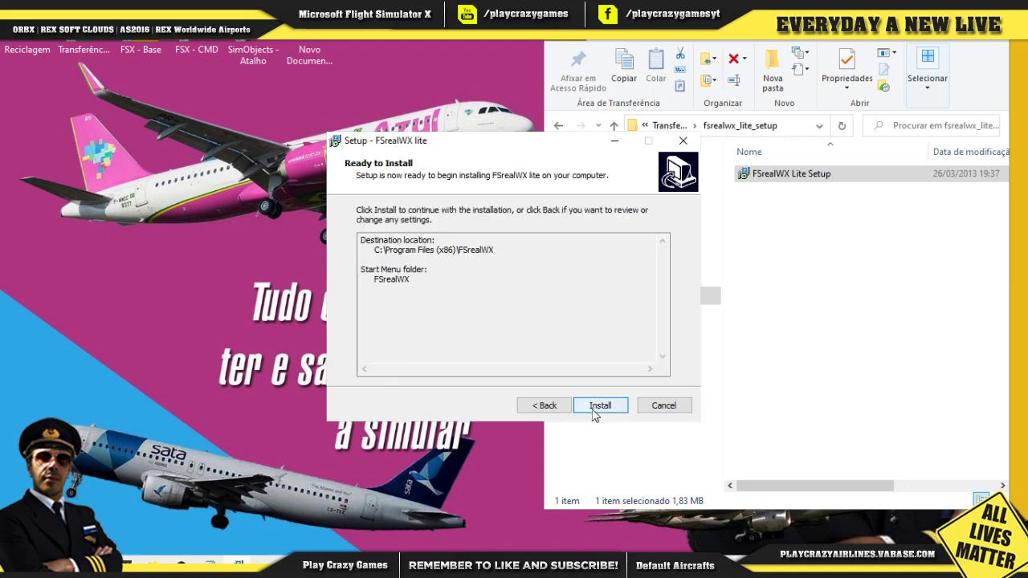
click(600, 406)
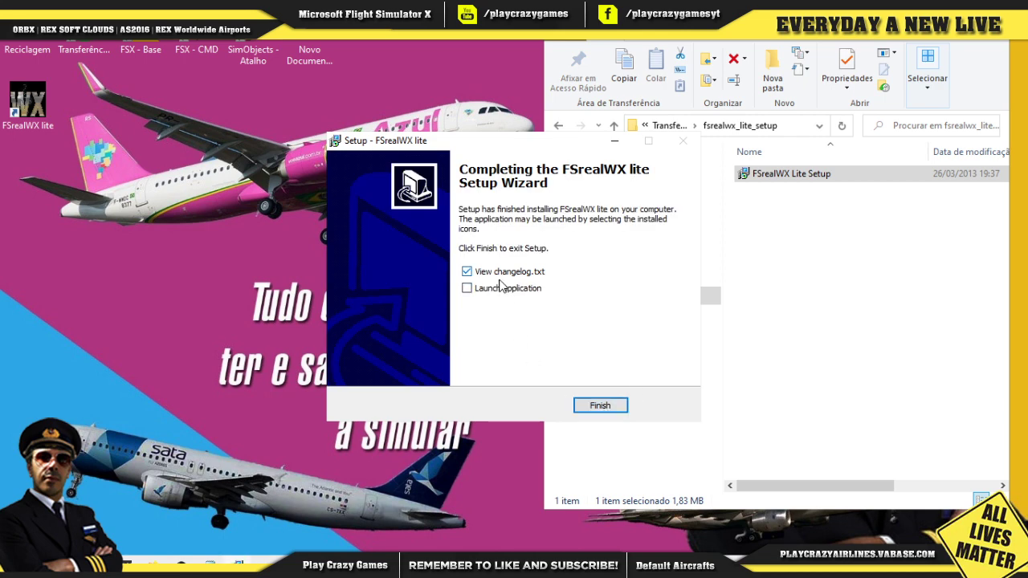
click(469, 273)
click(600, 405)
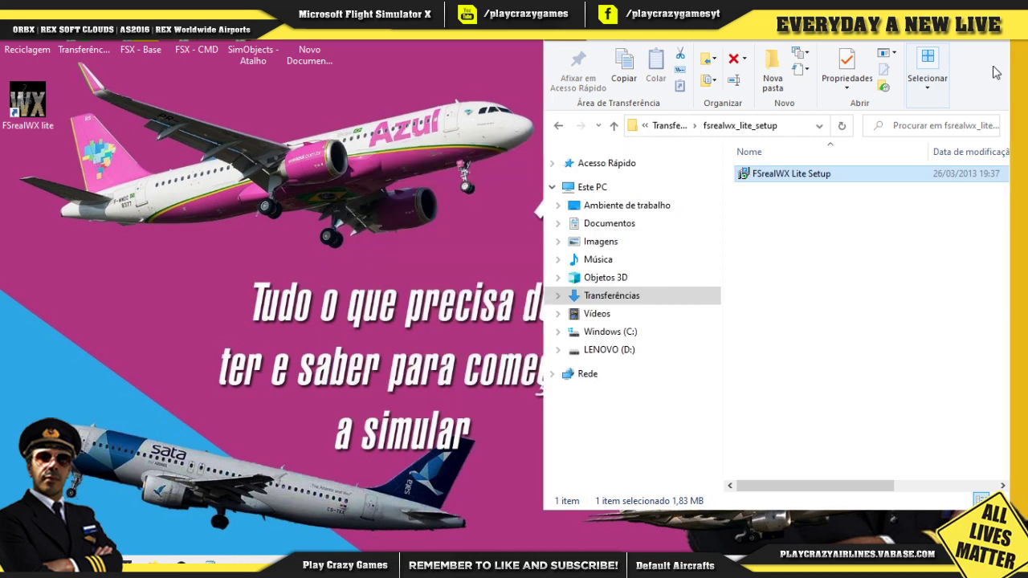
Step: Try to launch FSrealWX lite from the desktop, and end its FS Weather Add-On task in Task Manager
click(29, 114)
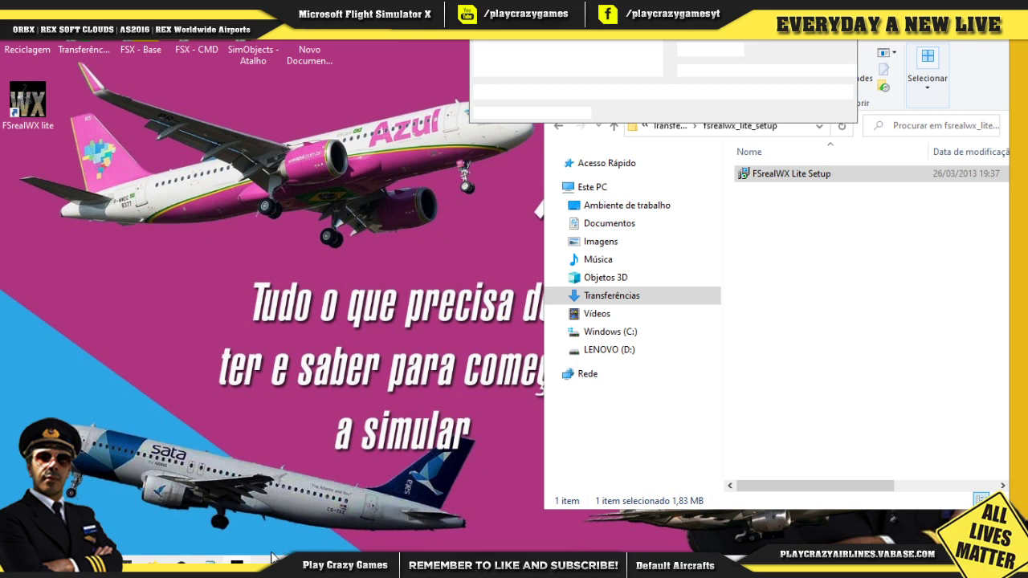
mouse_move(239, 565)
right_click(337, 564)
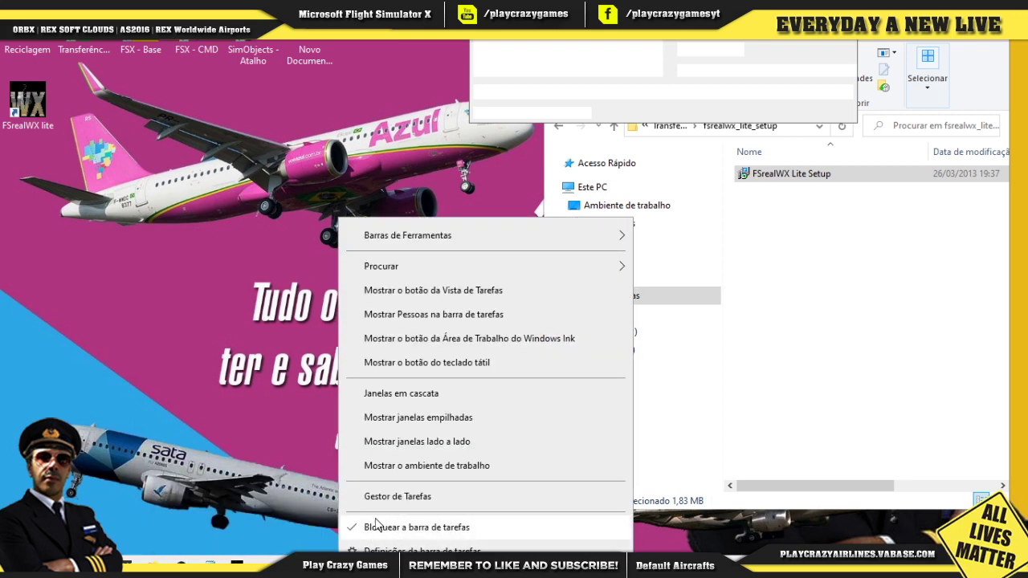
click(389, 494)
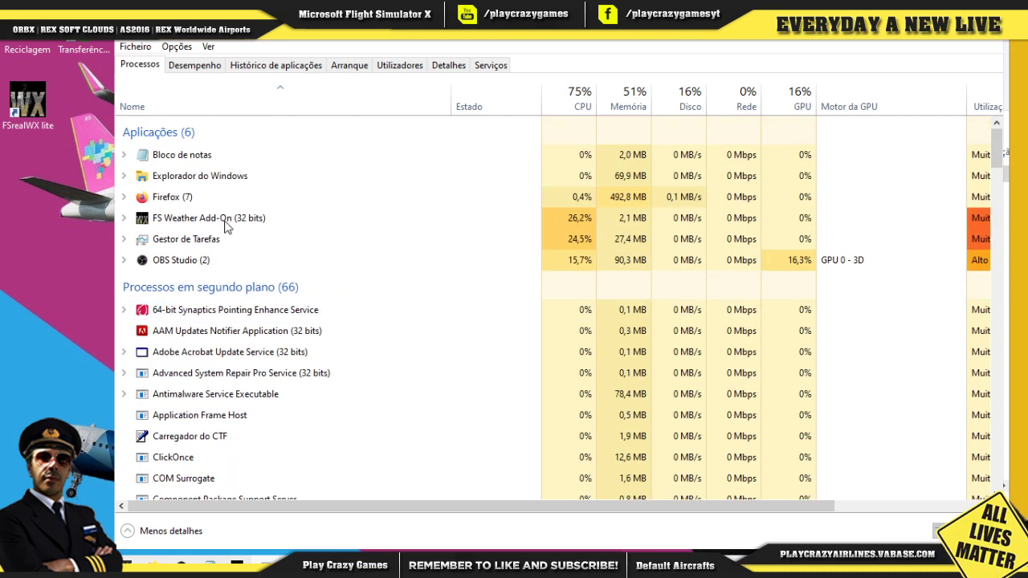
click(207, 226)
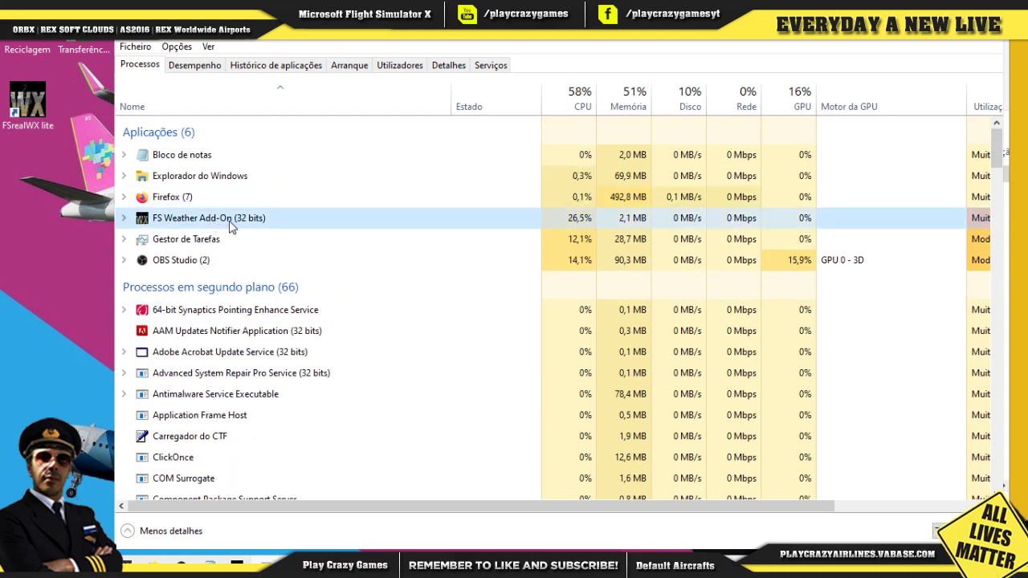
right_click(235, 222)
click(291, 247)
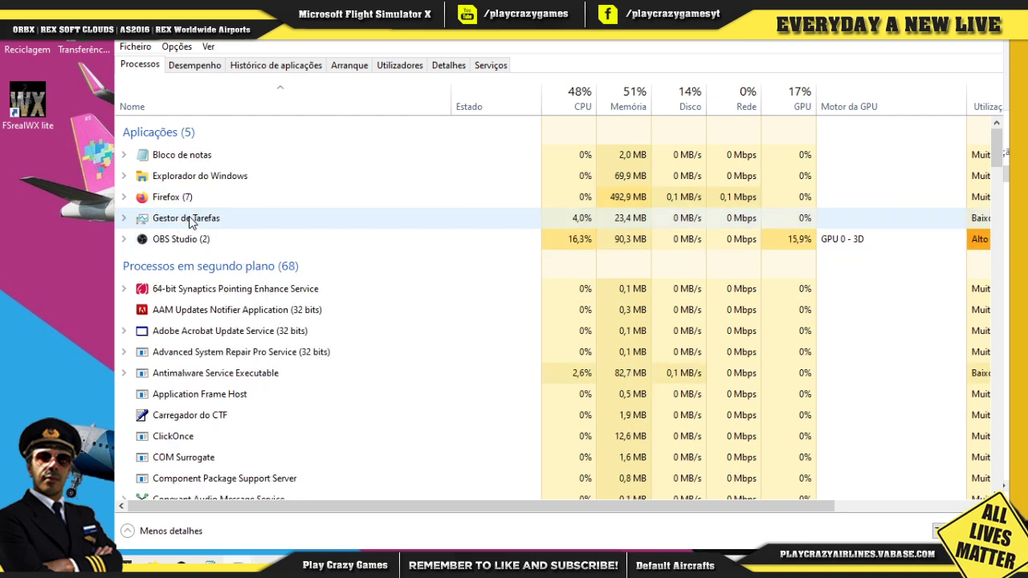
click(985, 40)
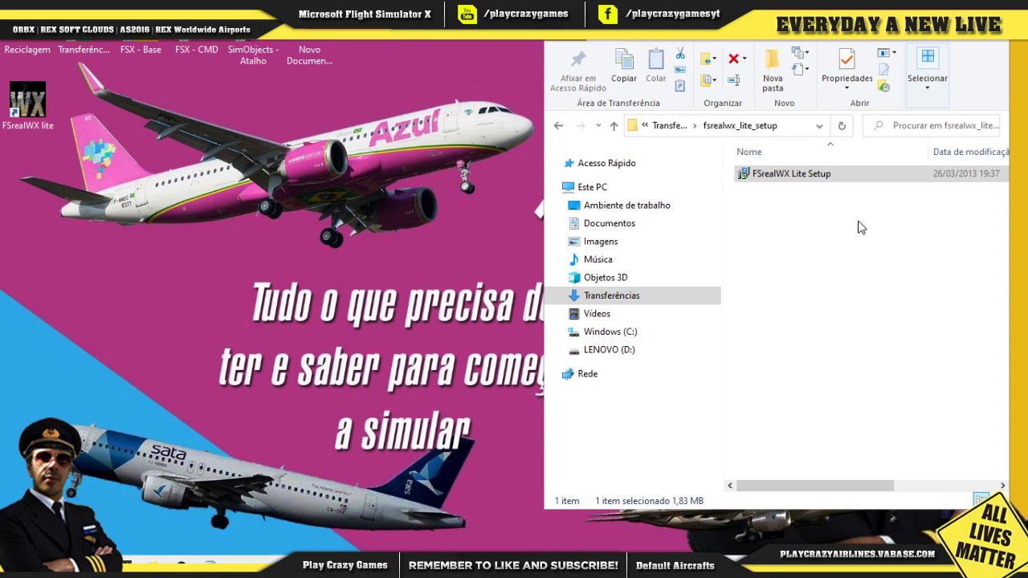